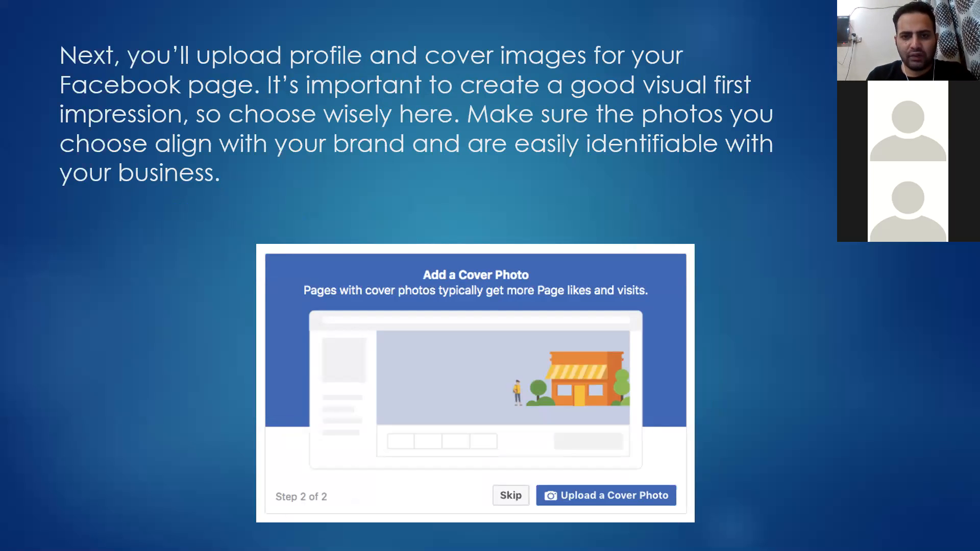
pyautogui.press('Right')
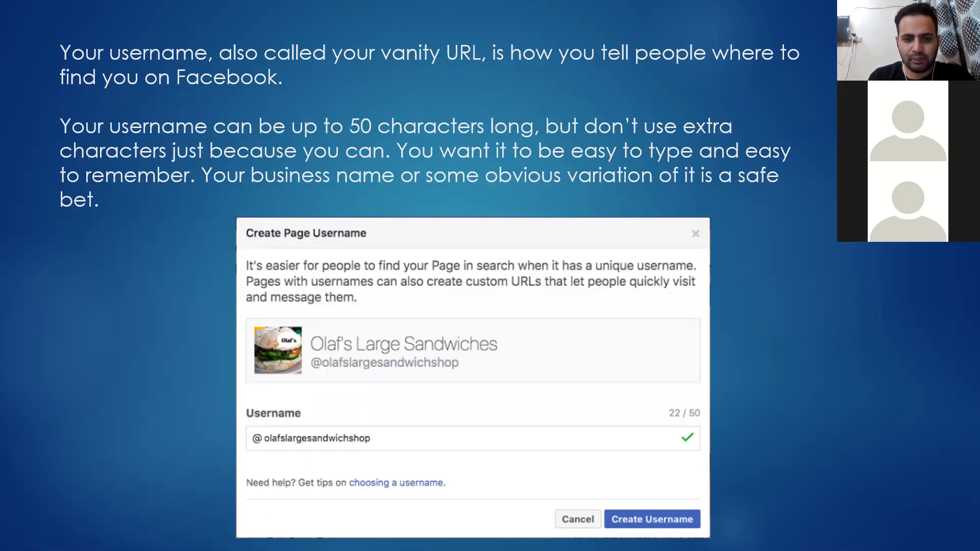
pyautogui.press('Right')
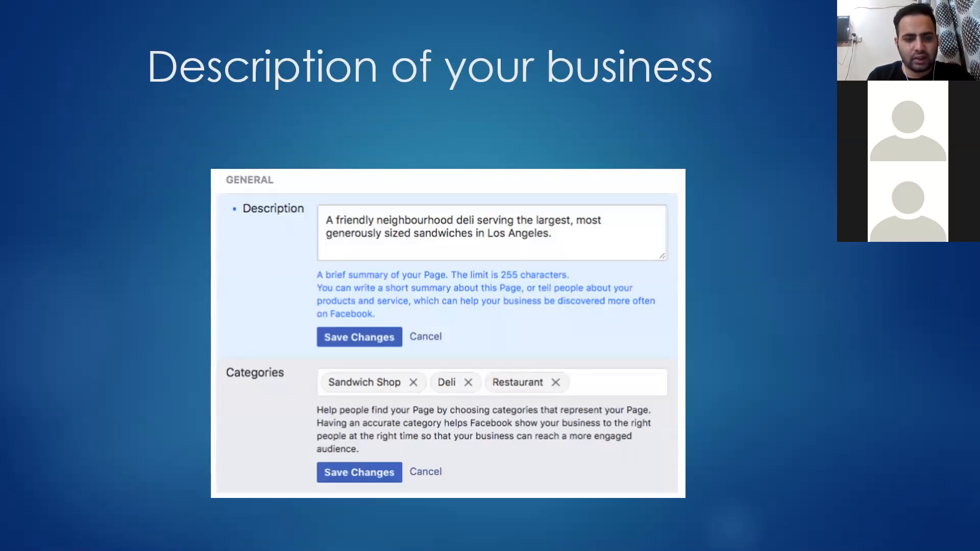
pyautogui.press('Left')
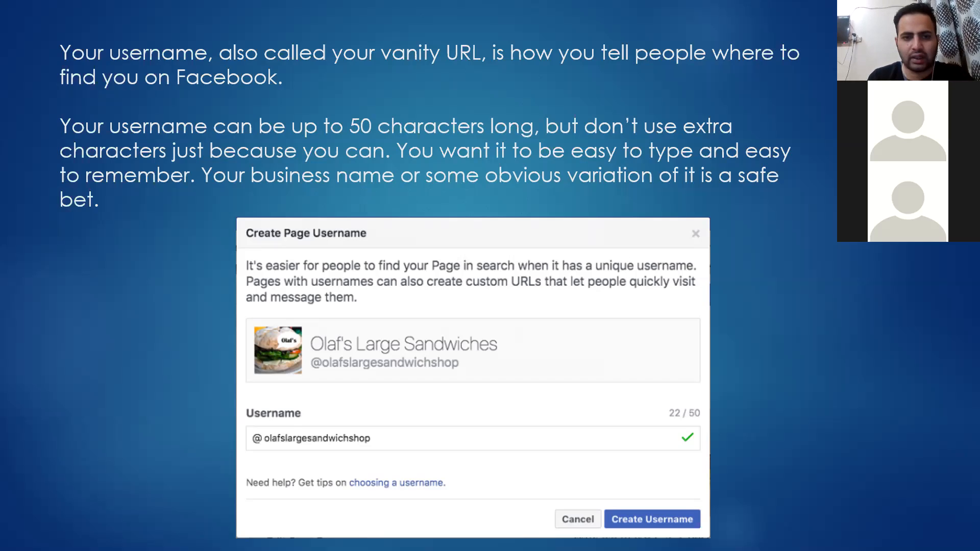
pyautogui.press('Right')
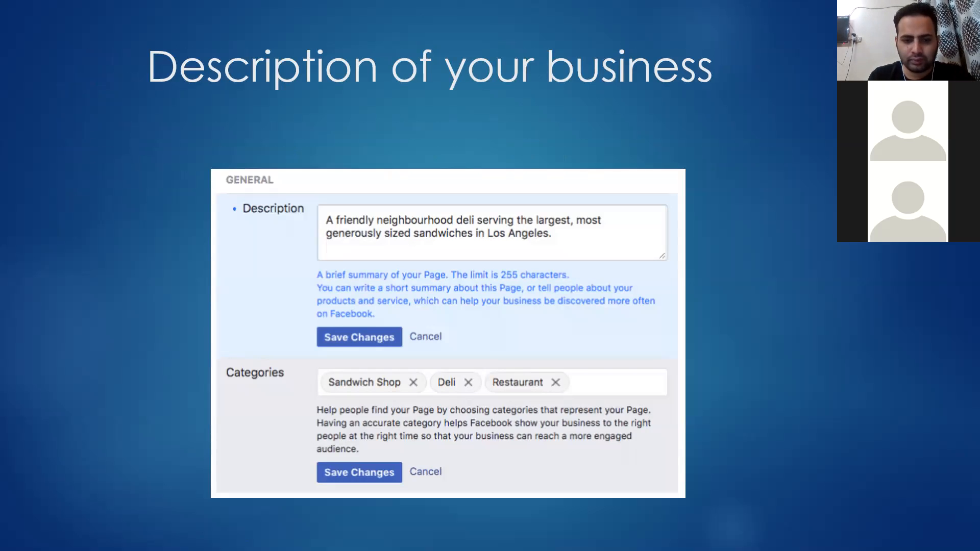
pyautogui.press('Right')
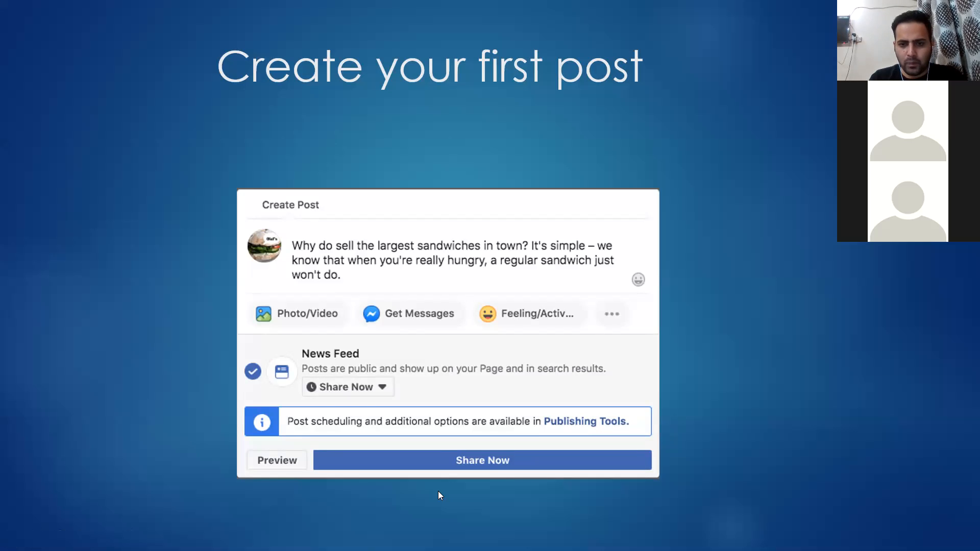
# Switch to Facebook in Chrome, open the list of managed Pages and start creating a new Page
pyautogui.moveTo(869, 550)
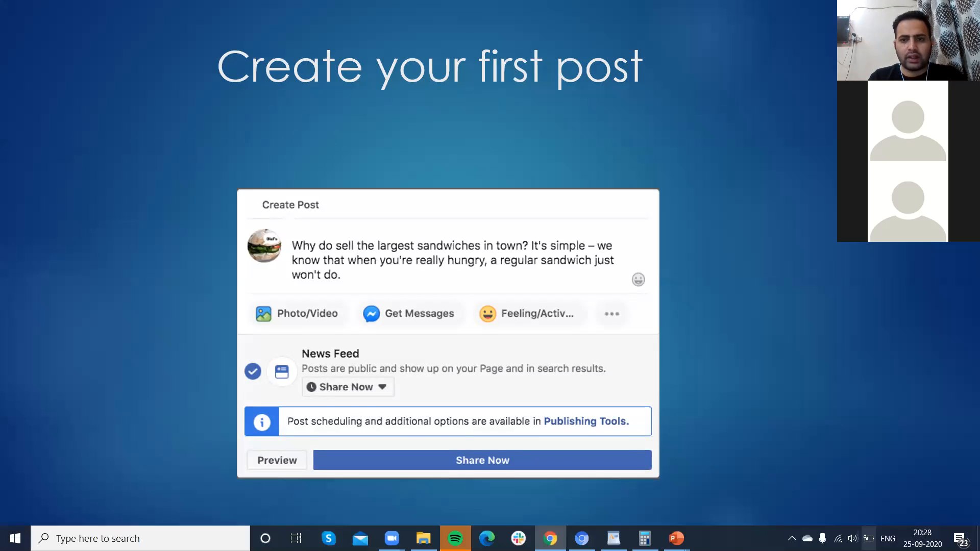
pyautogui.click(550, 538)
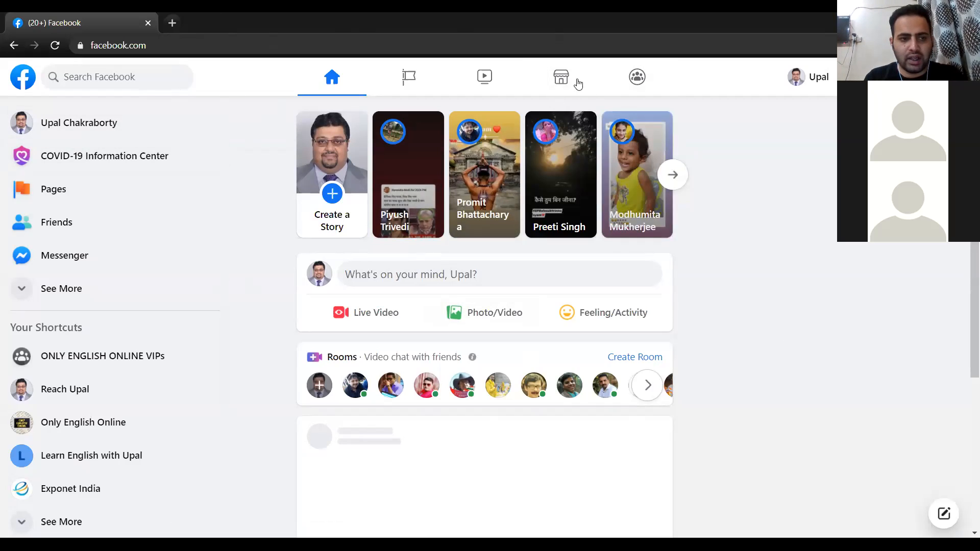
pyautogui.click(42, 299)
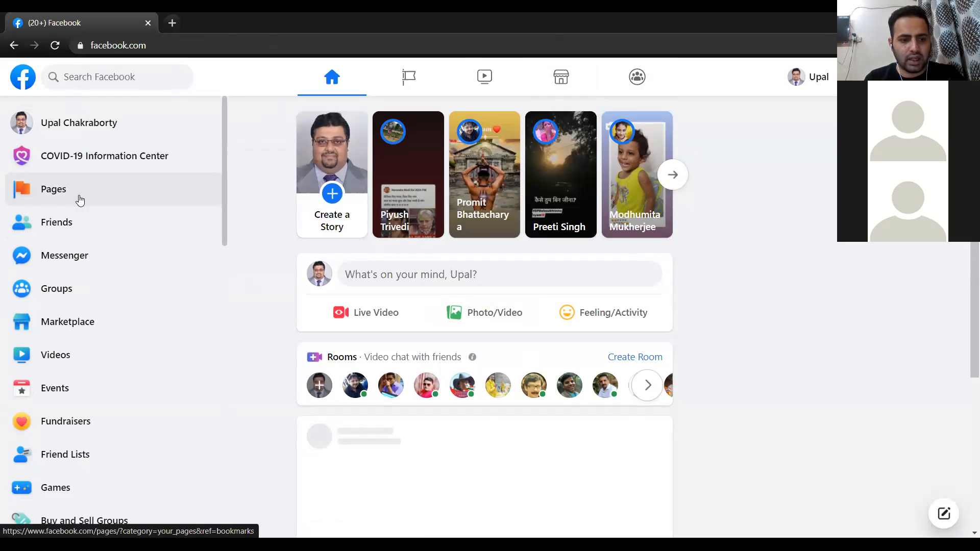
pyautogui.scroll(-3, 79, 204)
pyautogui.scroll(3, 77, 209)
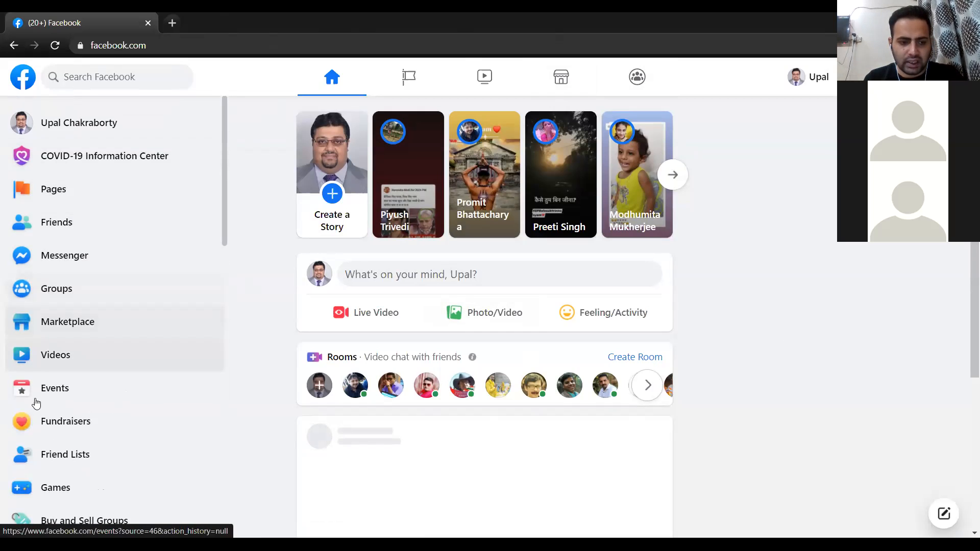
pyautogui.scroll(-3, 46, 408)
pyautogui.scroll(3, 81, 384)
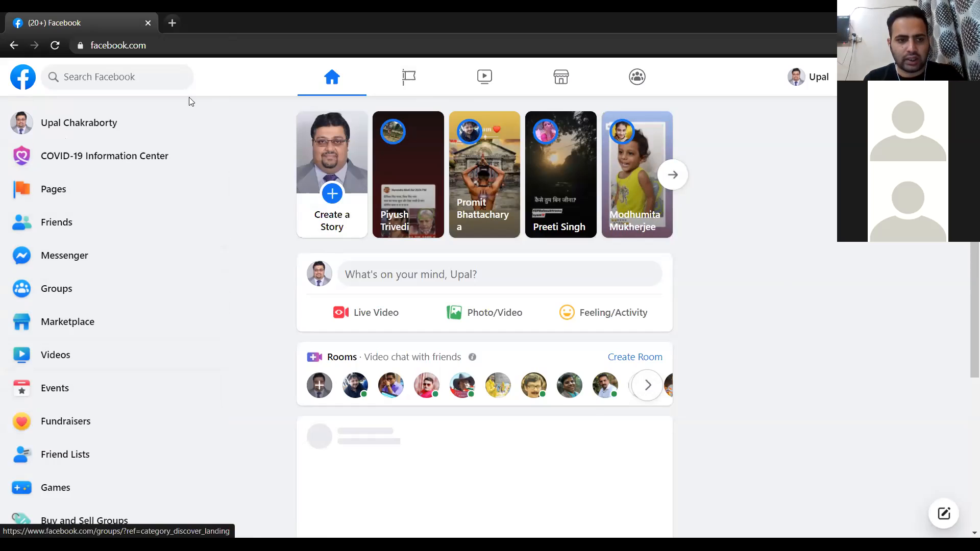
pyautogui.click(61, 204)
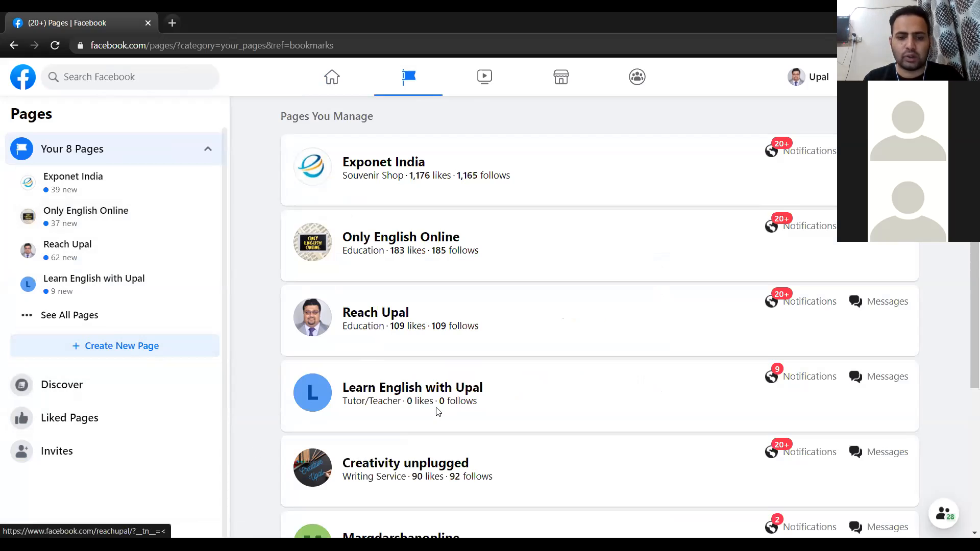
pyautogui.click(94, 347)
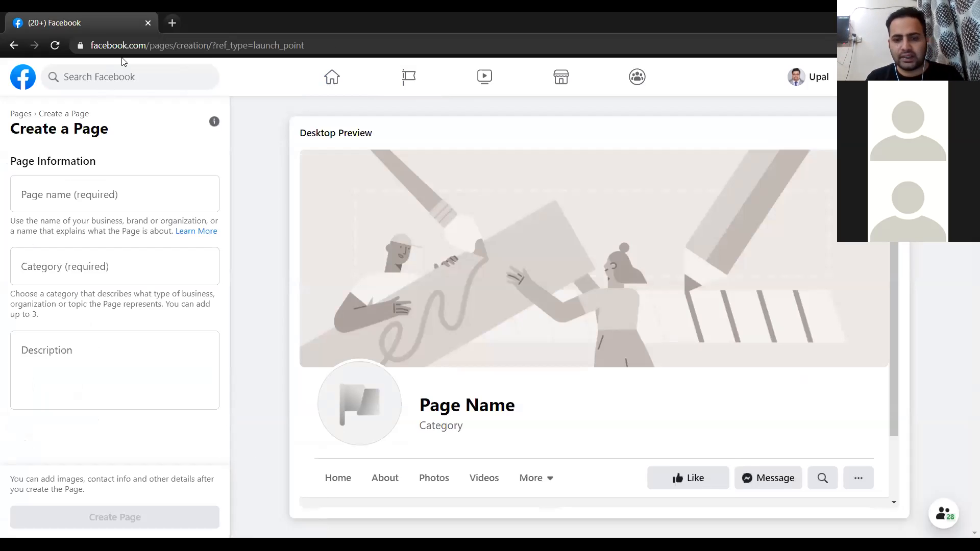
# Open onlyenglishonline.com in a new browser tab
pyautogui.click(173, 23)
pyautogui.write('o')
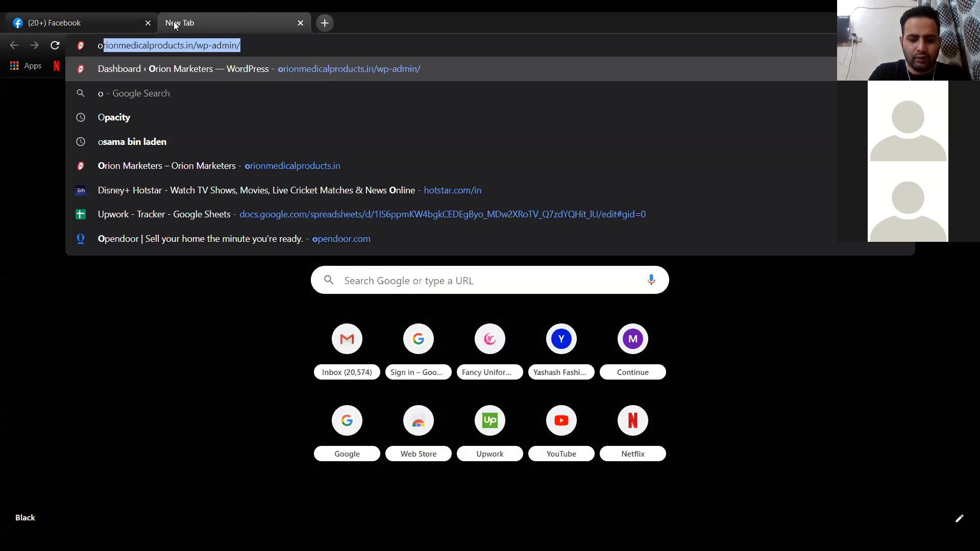
pyautogui.write('nl')
pyautogui.press('Right')
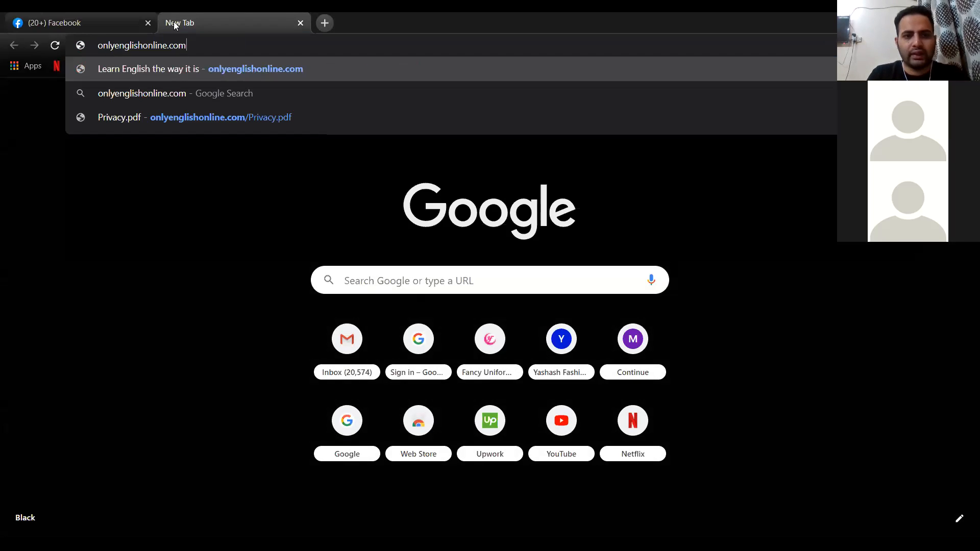
pyautogui.press('Return')
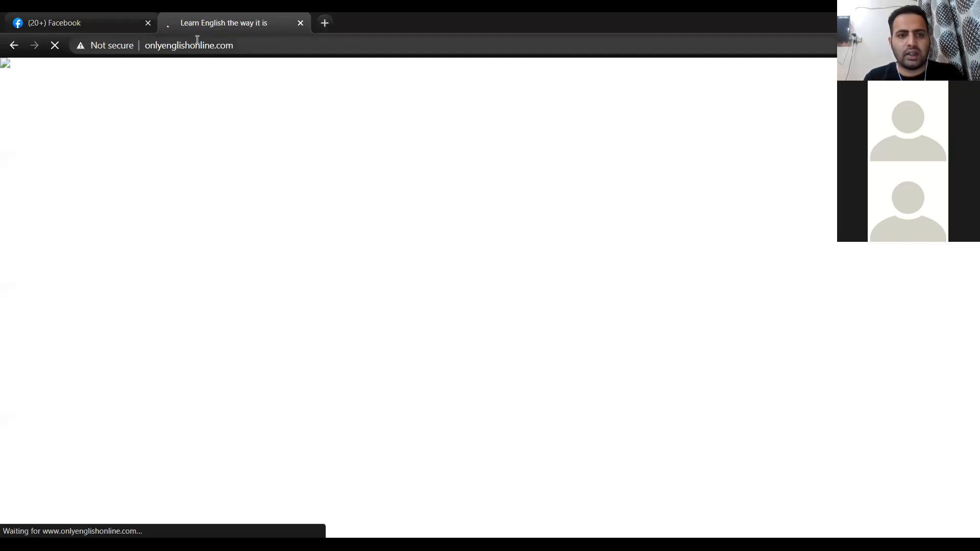
pyautogui.click(217, 41)
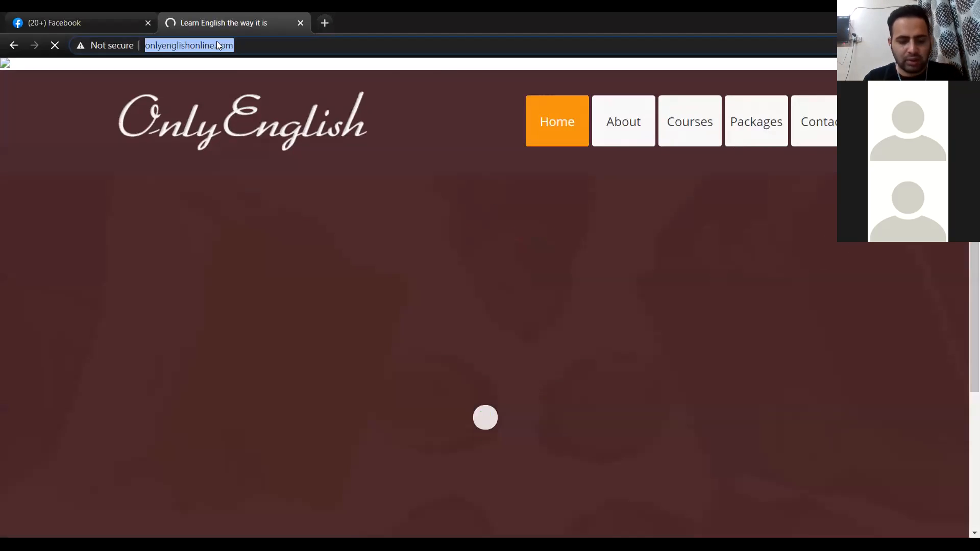
# Look over the Only English website's home page from header to footer
pyautogui.scroll(-4, 379, 186)
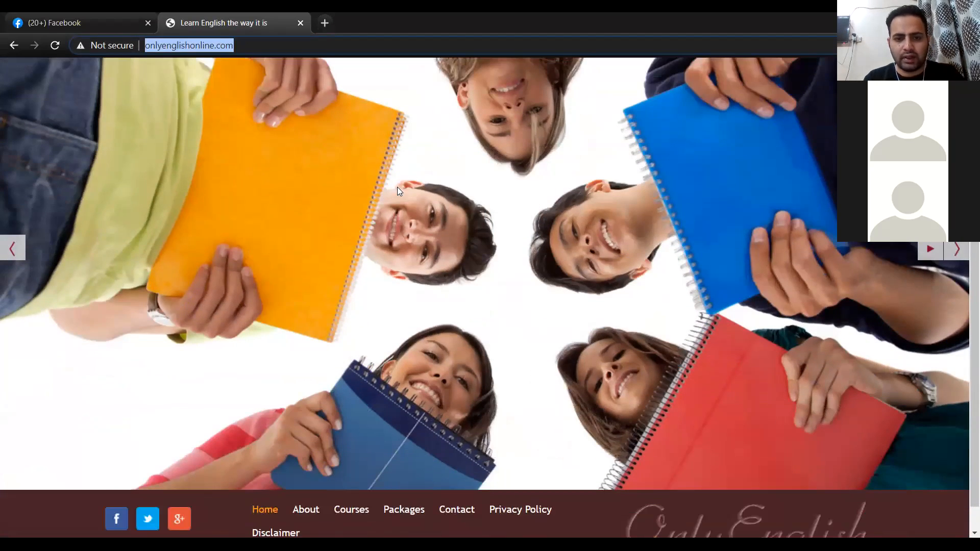
pyautogui.scroll(4, 411, 188)
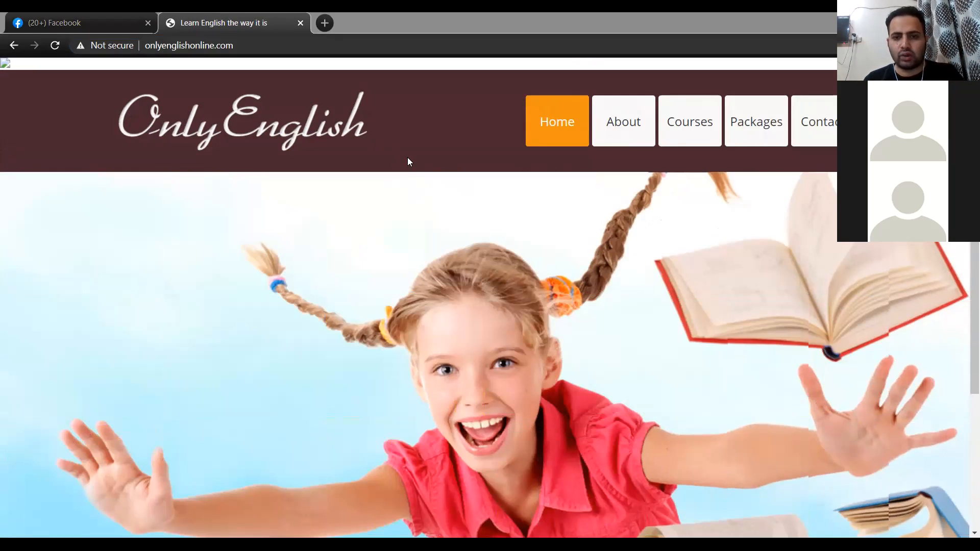
pyautogui.scroll(-3, 489, 182)
pyautogui.scroll(3, 562, 184)
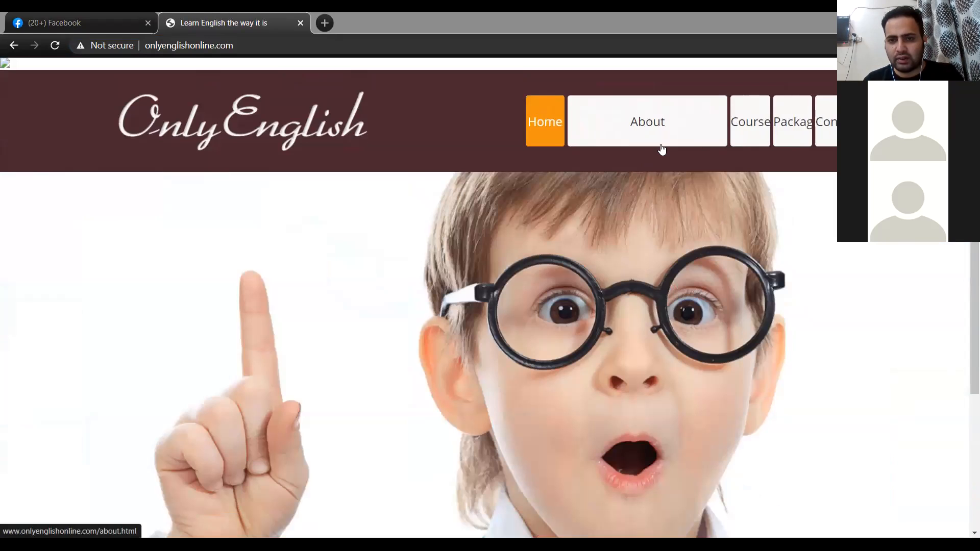
# Return to the Facebook Page creation form and enter Only English as the Page name
pyautogui.click(110, 21)
pyautogui.click(144, 178)
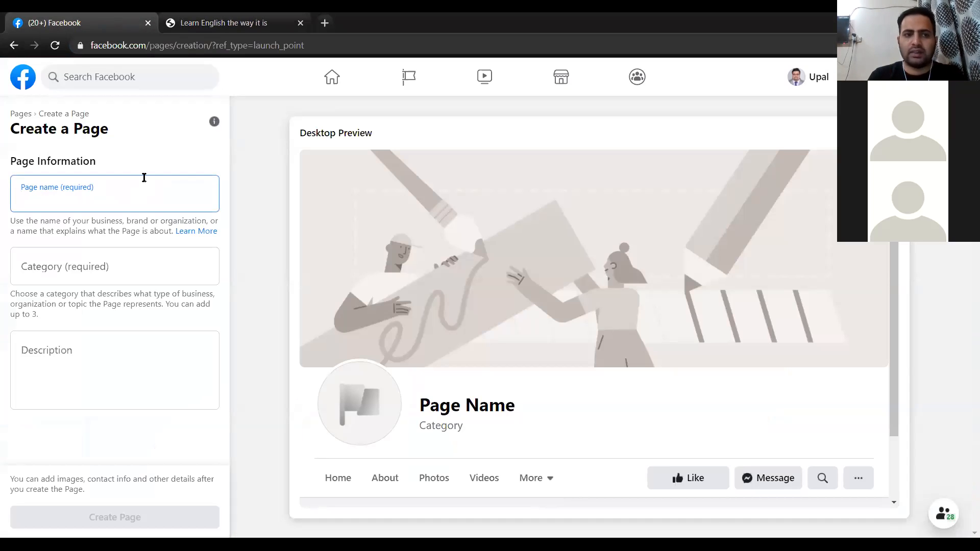
pyautogui.click(220, 17)
pyautogui.click(75, 19)
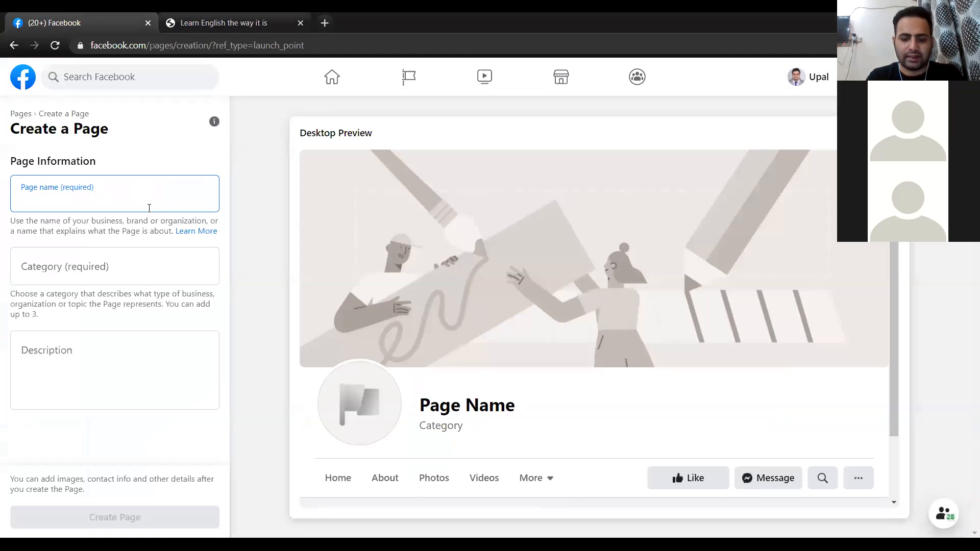
pyautogui.write('Only ')
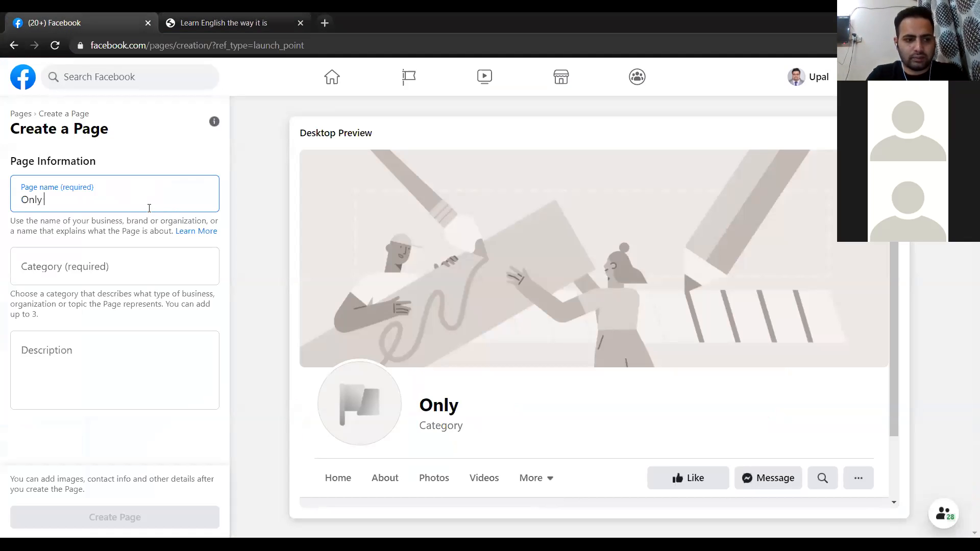
pyautogui.write('English')
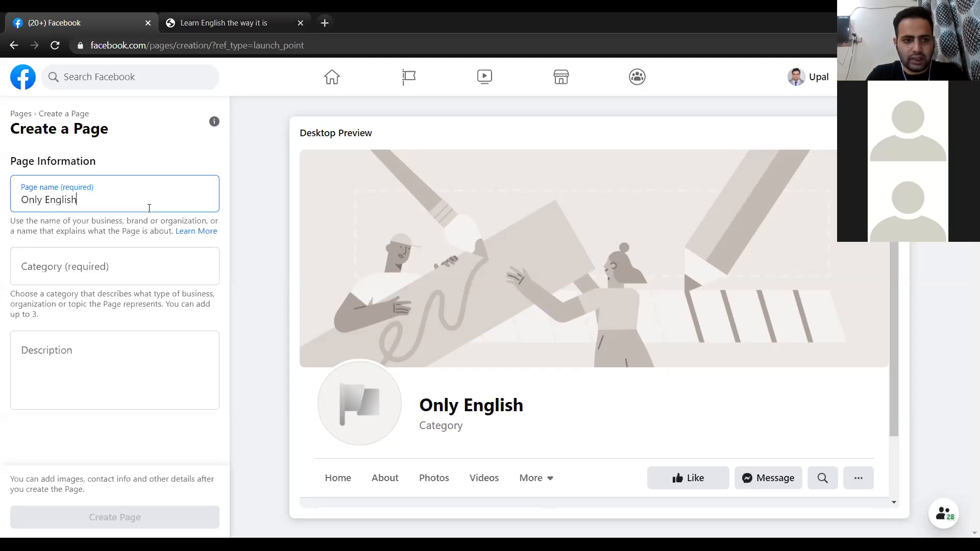
# Try searching the Page categories for English
pyautogui.click(152, 278)
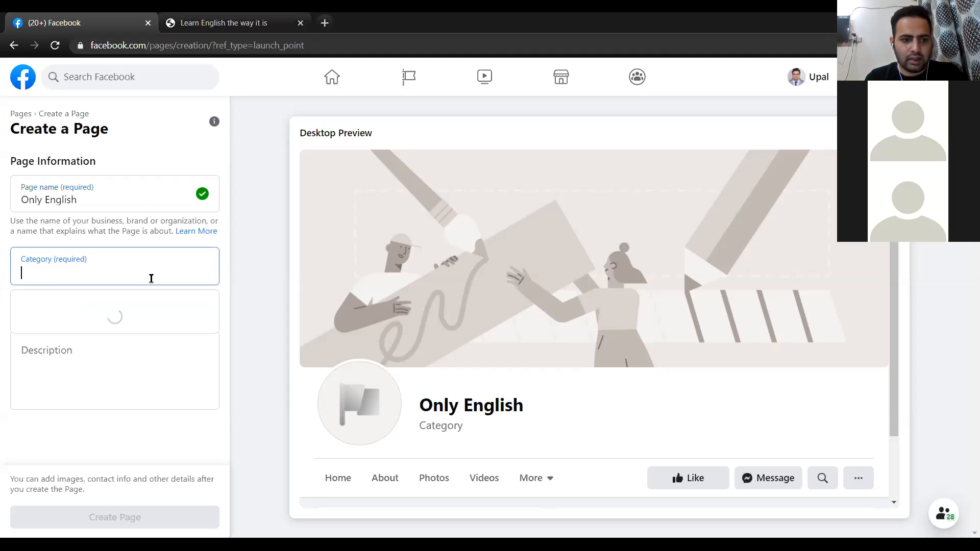
pyautogui.write('E')
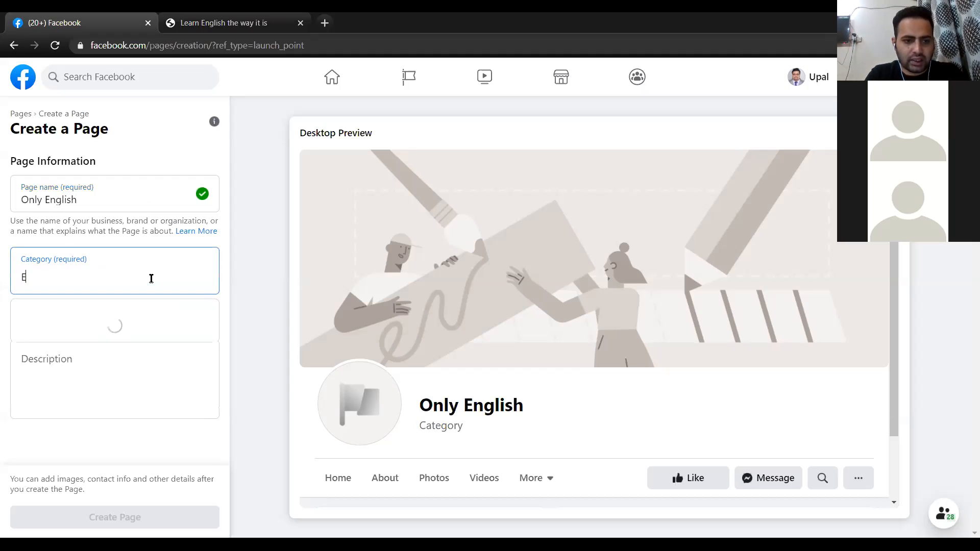
pyautogui.write('ng')
pyautogui.write('lis')
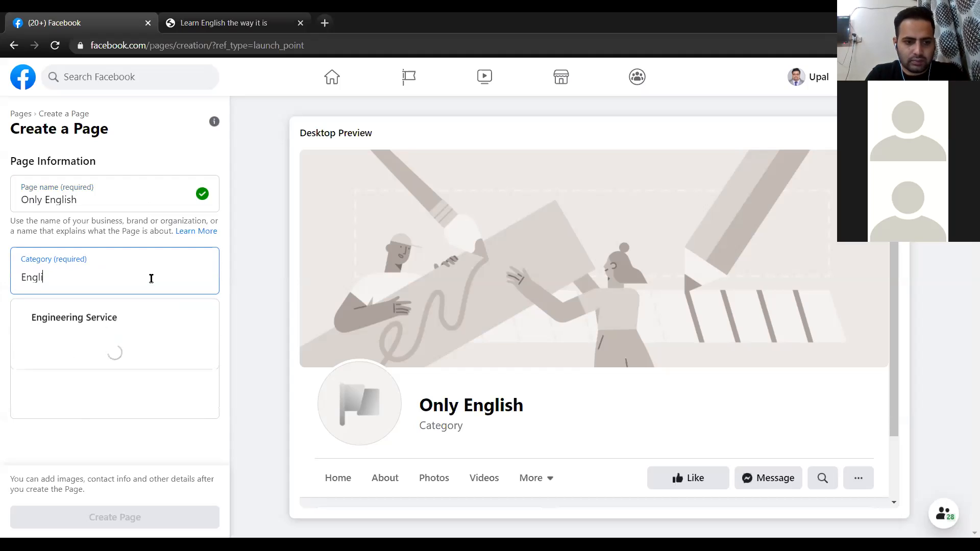
pyautogui.press('BackSpace')
pyautogui.press('BackSpace')
pyautogui.press('BackSpace')
pyautogui.press('BackSpace')
pyautogui.write('glish')
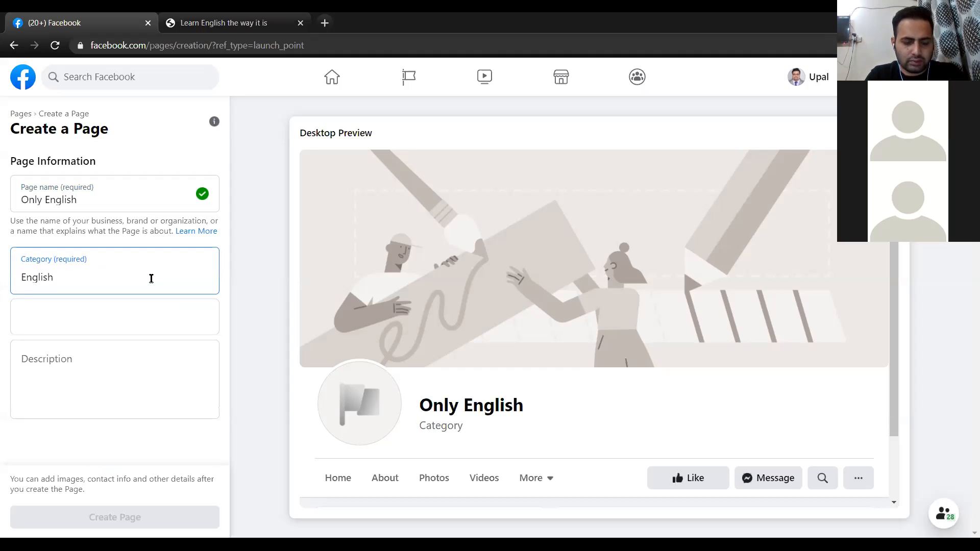
pyautogui.press('BackSpace')
pyautogui.press('BackSpace')
pyautogui.press('BackSpace')
pyautogui.press('BackSpace')
pyautogui.press('BackSpace')
pyautogui.press('BackSpace')
pyautogui.press('BackSpace')
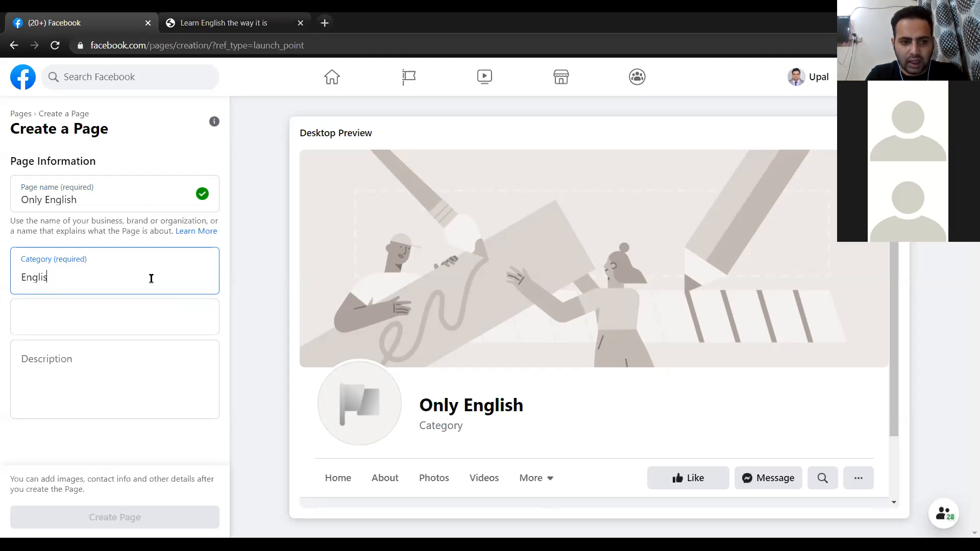
# Try searching the Page categories for Learn
pyautogui.write('Learn')
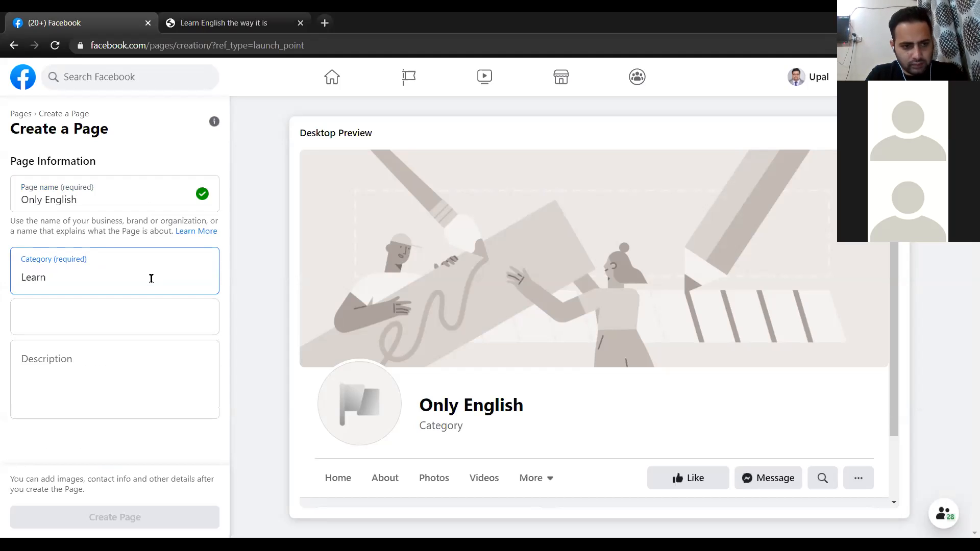
pyautogui.press('BackSpace')
pyautogui.press('BackSpace')
pyautogui.press('BackSpace')
pyautogui.press('BackSpace')
pyautogui.press('BackSpace')
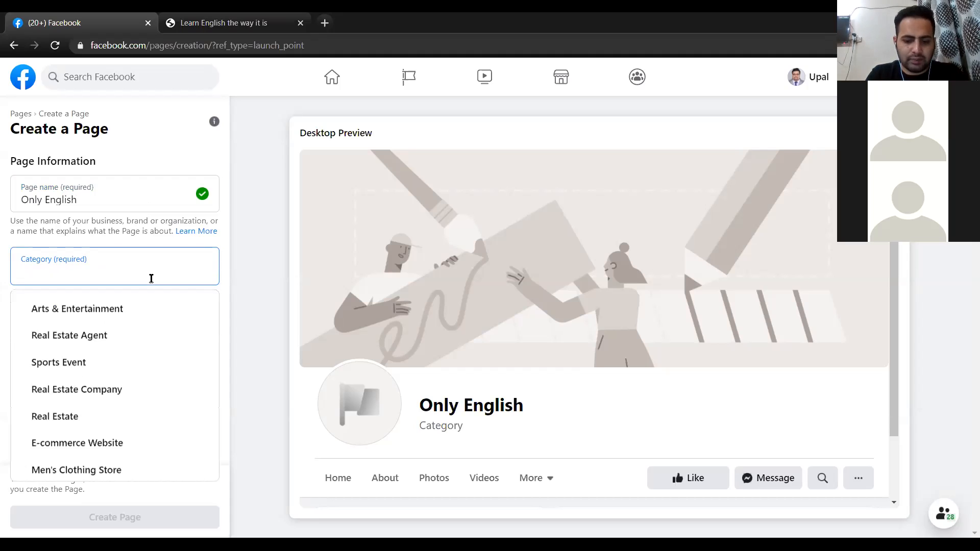
# Search the Page categories for Lang and choose Language School
pyautogui.write('Lang')
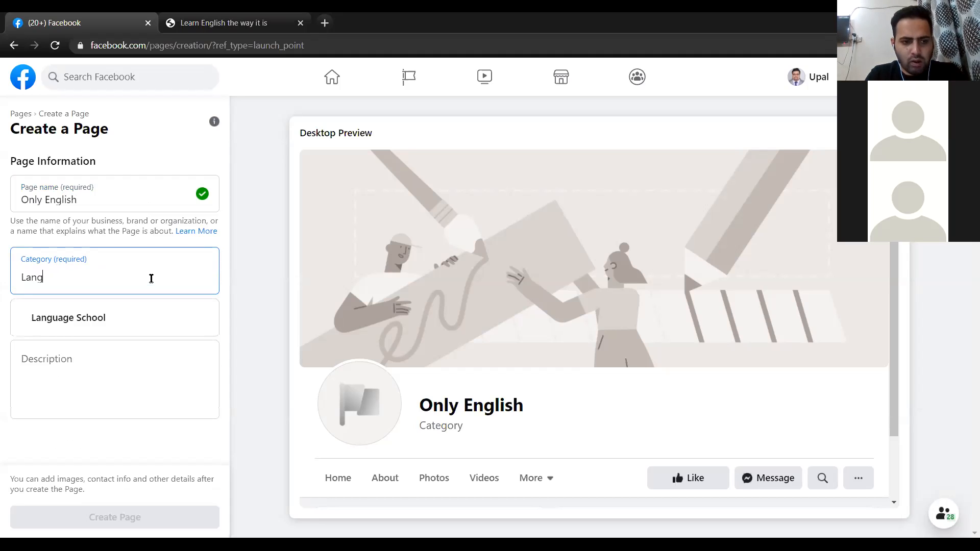
pyautogui.click(88, 313)
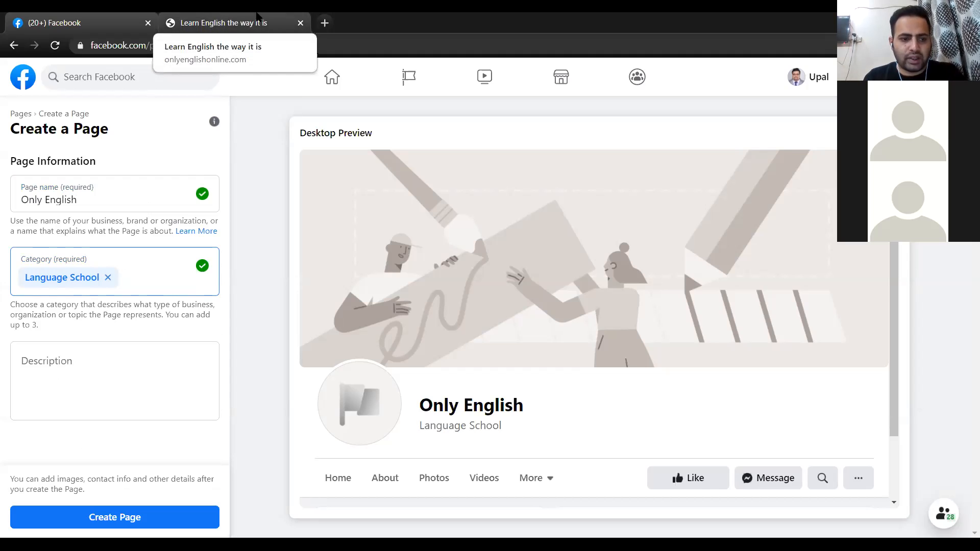
# Switch to the Only English website and open its About page to look for text for the Page description
pyautogui.click(258, 16)
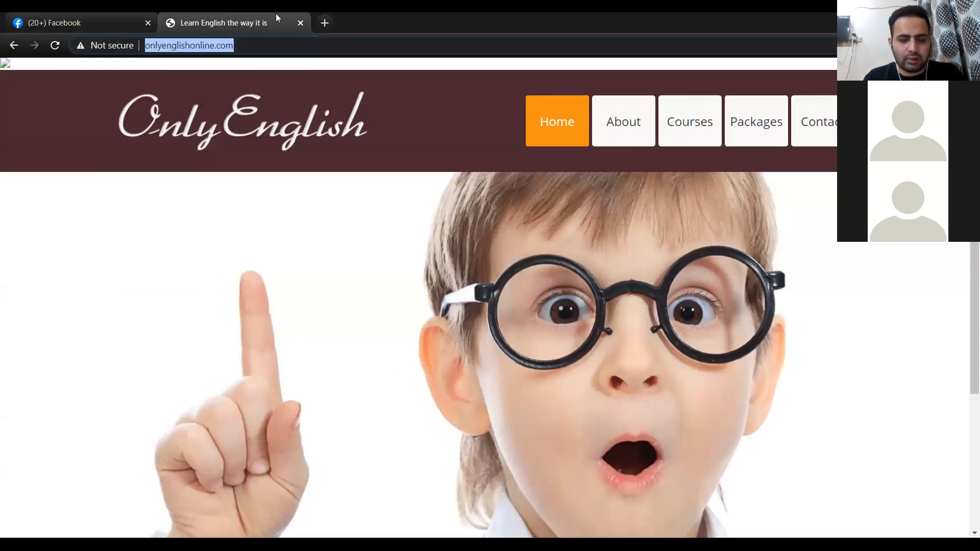
pyautogui.click(619, 127)
pyautogui.scroll(-3, 638, 176)
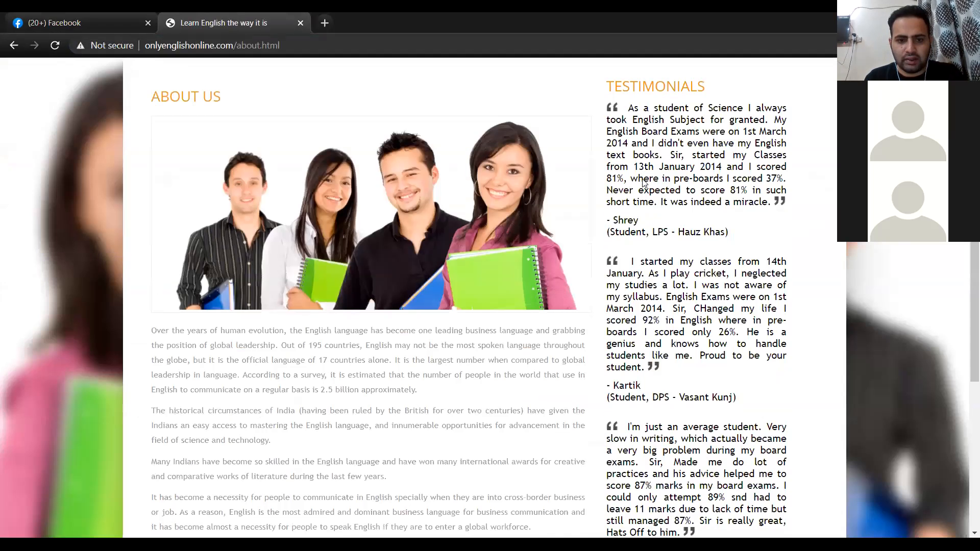
pyautogui.scroll(-5, 277, 340)
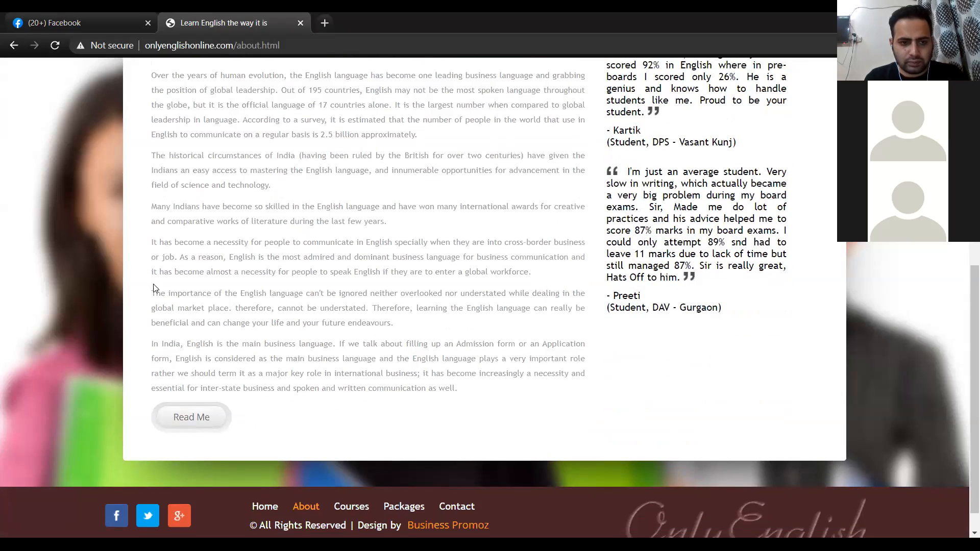
pyautogui.moveTo(156, 293); pyautogui.dragTo(371, 302)
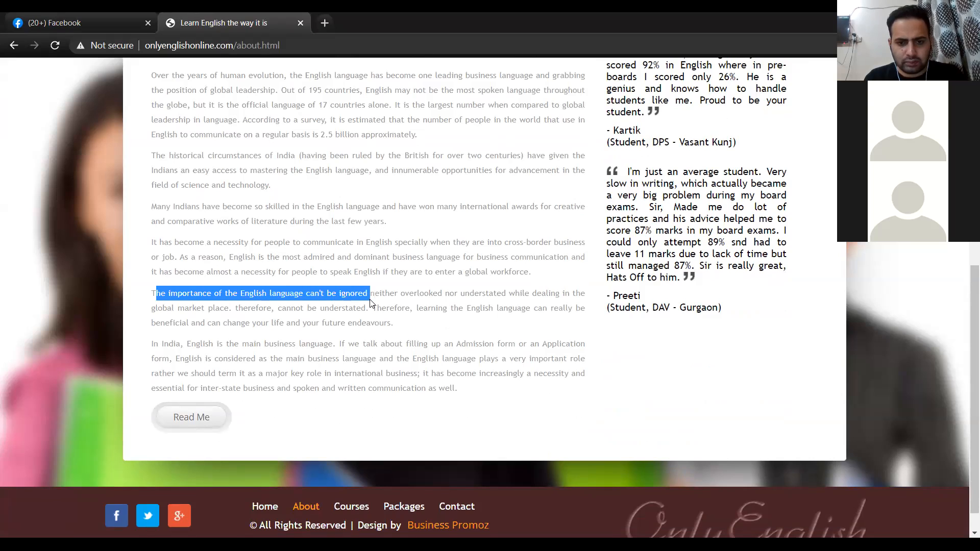
pyautogui.click(251, 306)
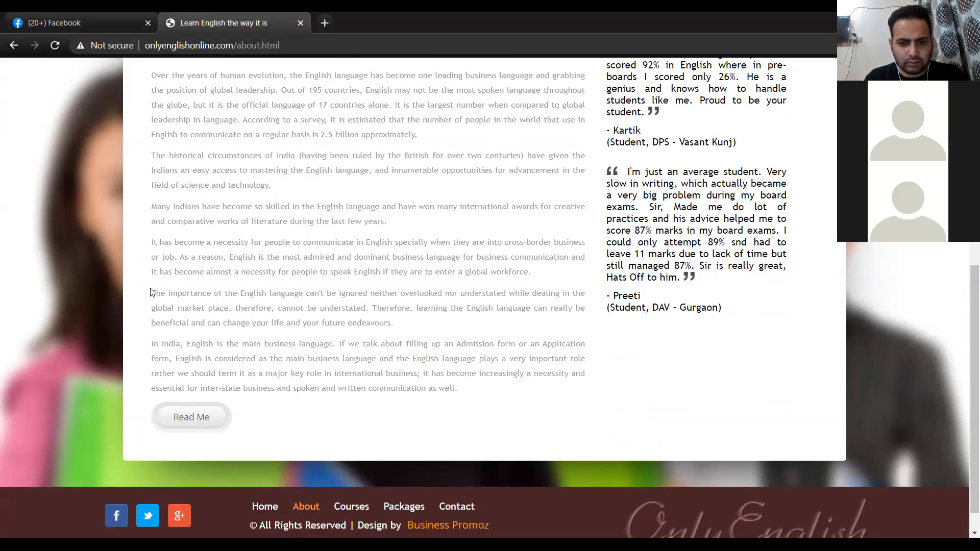
pyautogui.moveTo(152, 292); pyautogui.dragTo(399, 327)
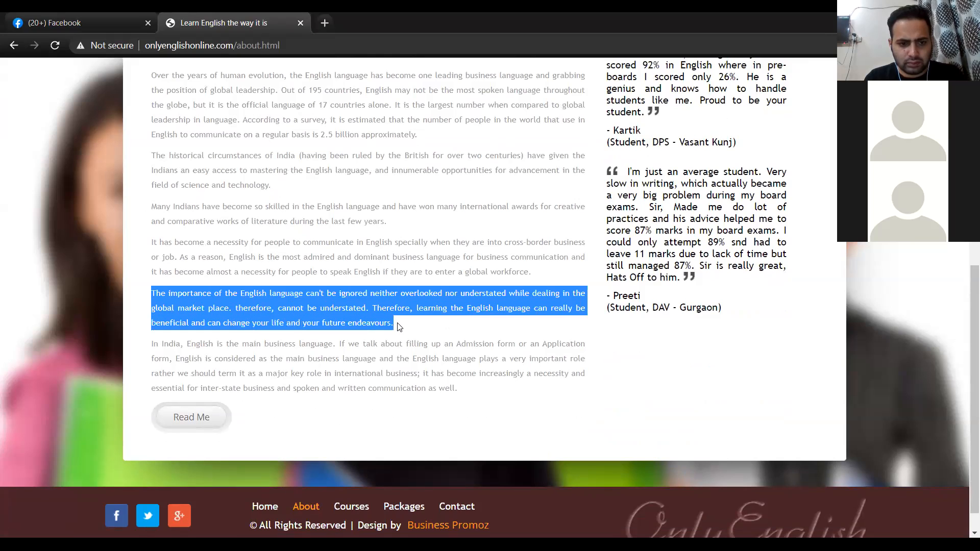
# Open the full About article and copy its closing paragraph about the purpose of ONLY ENGLISH
pyautogui.click(211, 423)
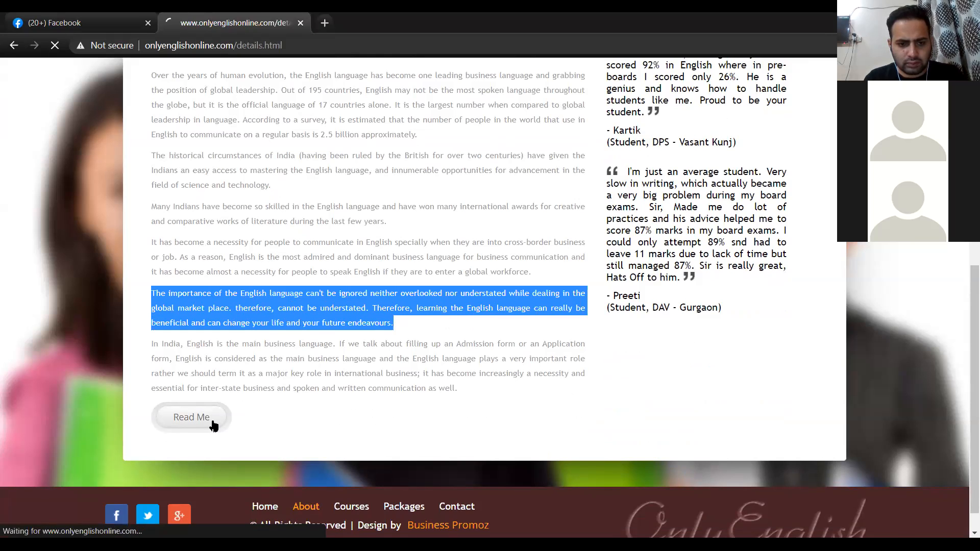
pyautogui.scroll(-5, 278, 377)
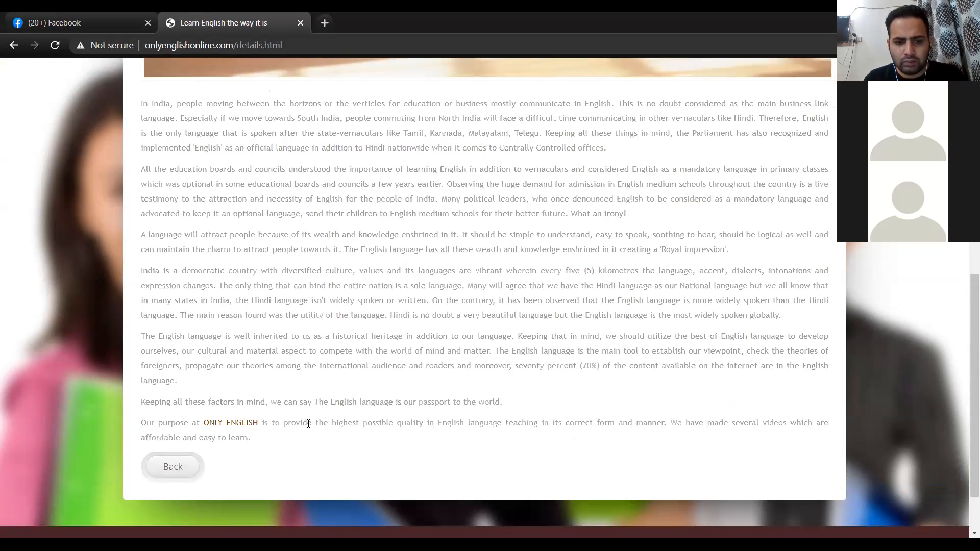
pyautogui.moveTo(252, 439); pyautogui.dragTo(140, 427)
pyautogui.hotkey('ctrl', 'c')
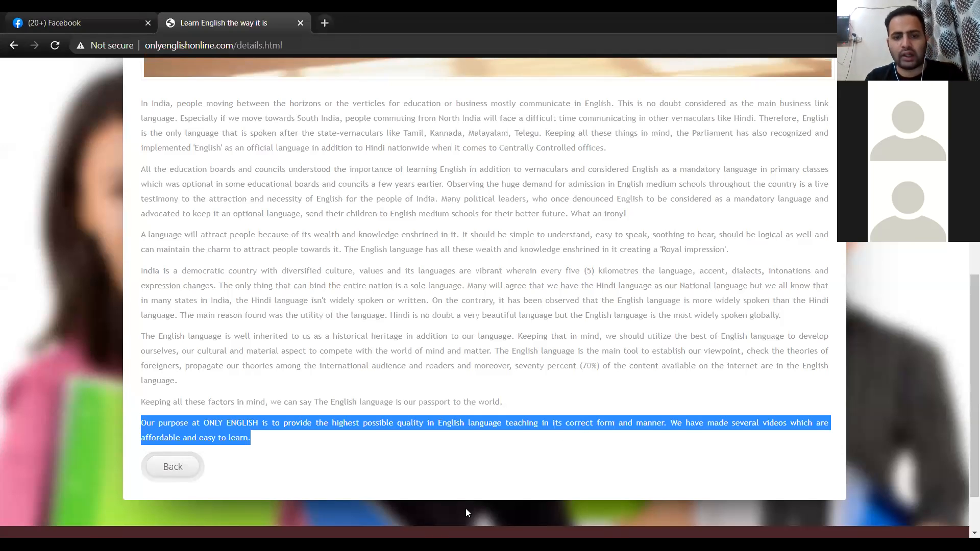
# Paste the copied paragraph into the Facebook Page description and accept the grammar correction to "that are"
pyautogui.hotkey('alt', 'Tab')
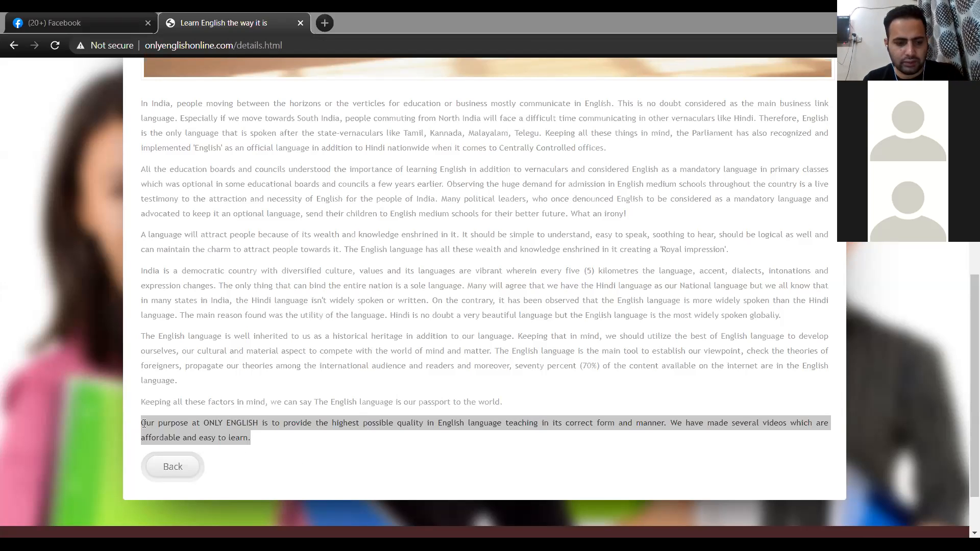
pyautogui.scroll(4, 283, 327)
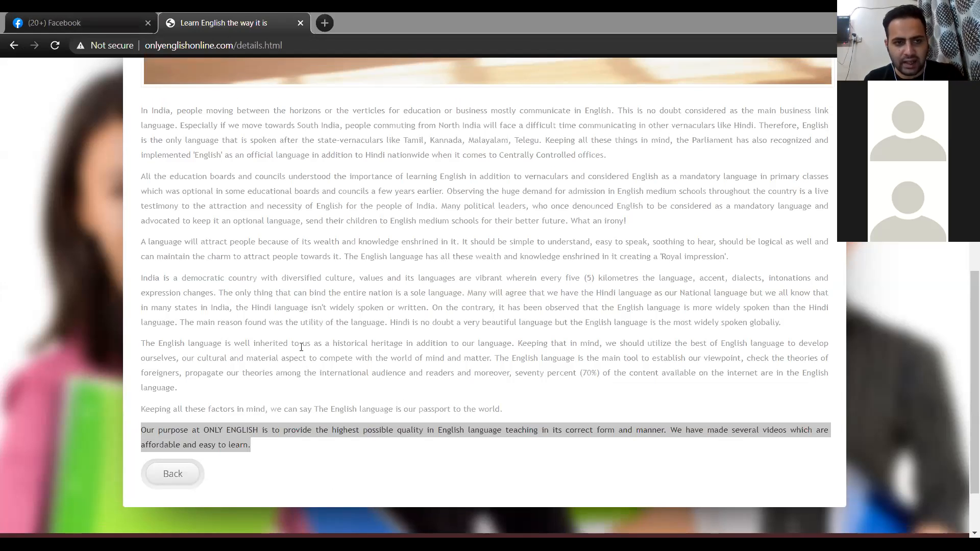
pyautogui.scroll(-6, 290, 337)
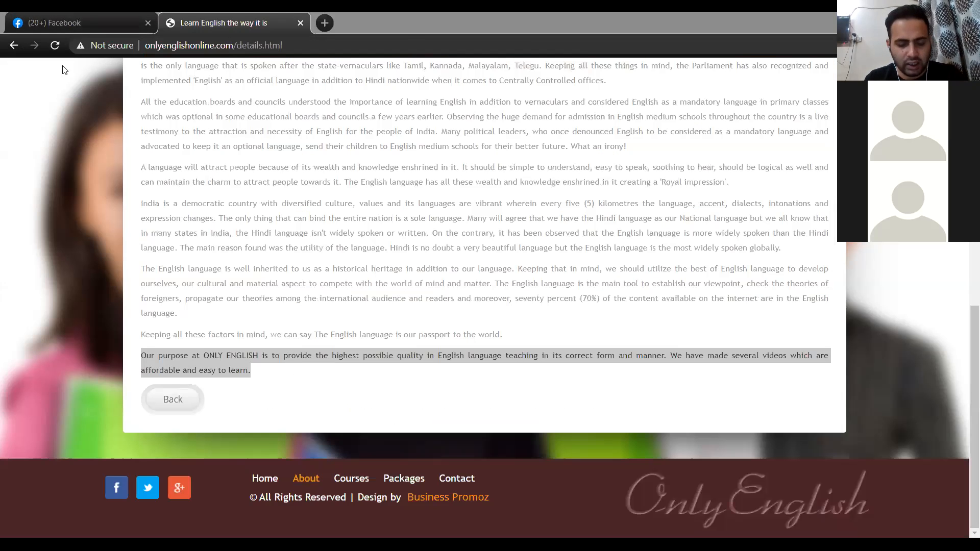
pyautogui.click(64, 16)
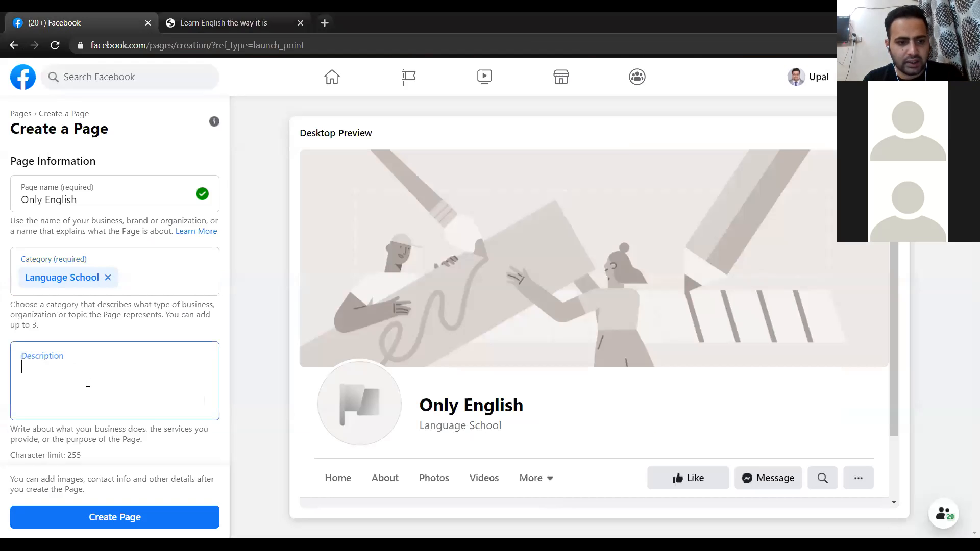
pyautogui.hotkey('ctrl', 'v')
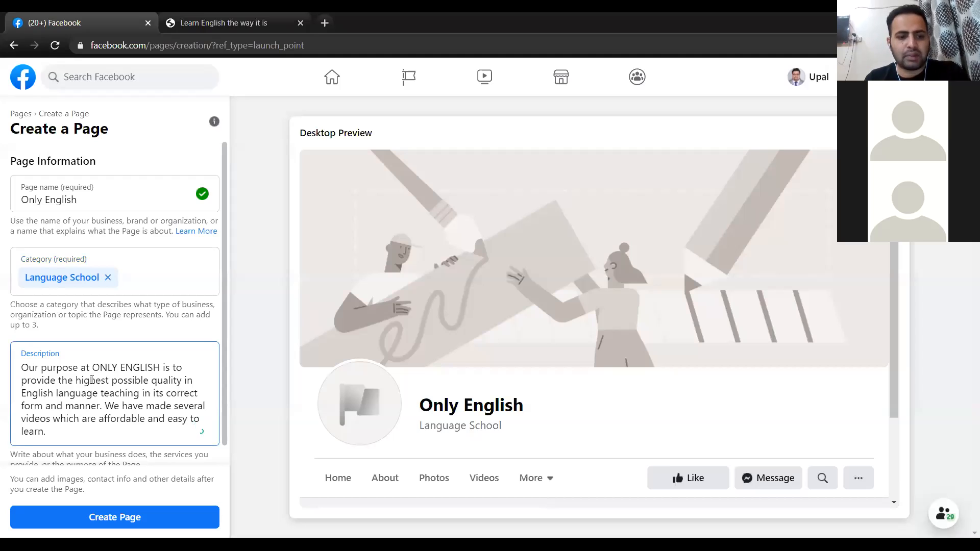
pyautogui.moveTo(92, 420)
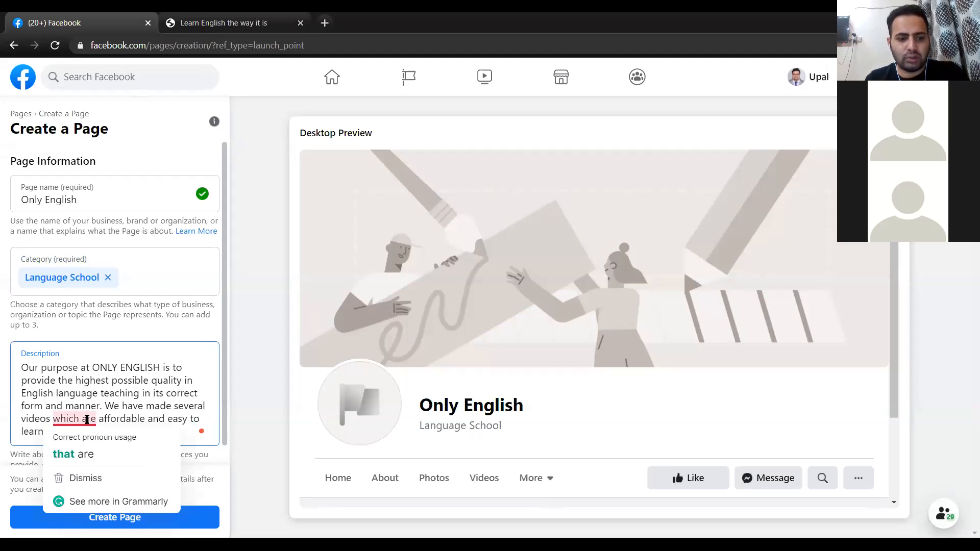
pyautogui.click(87, 450)
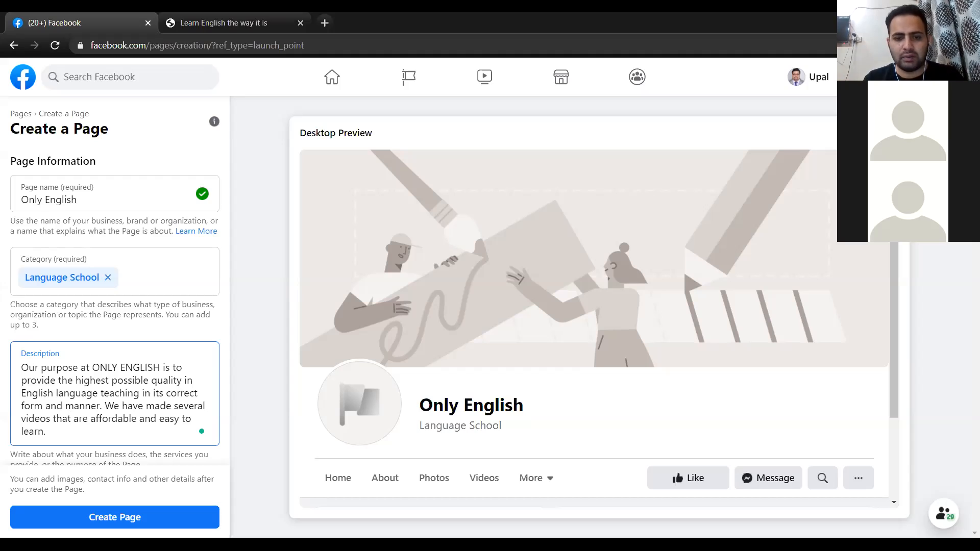
# Create the Only English Page, check the description in its desktop preview and finish the setup
pyautogui.scroll(-1, 143, 302)
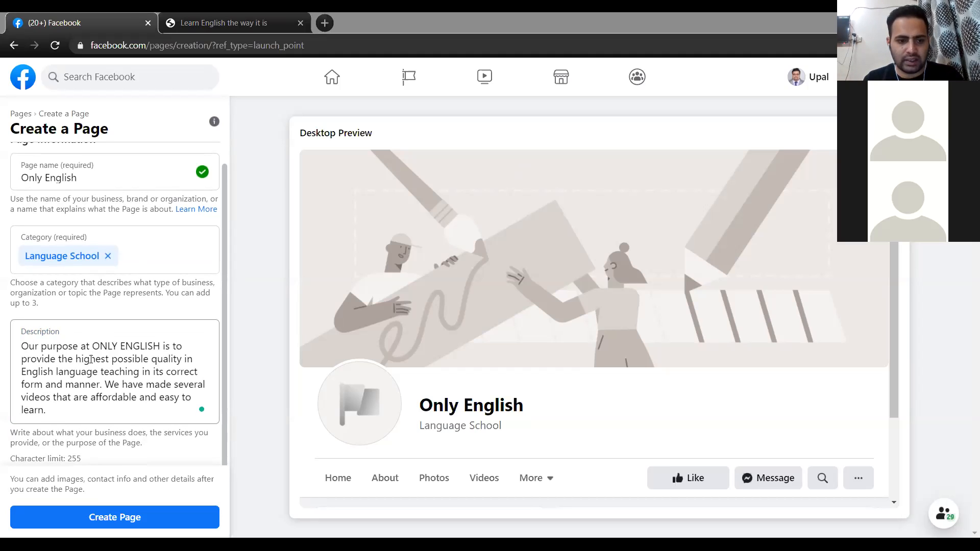
pyautogui.click(92, 520)
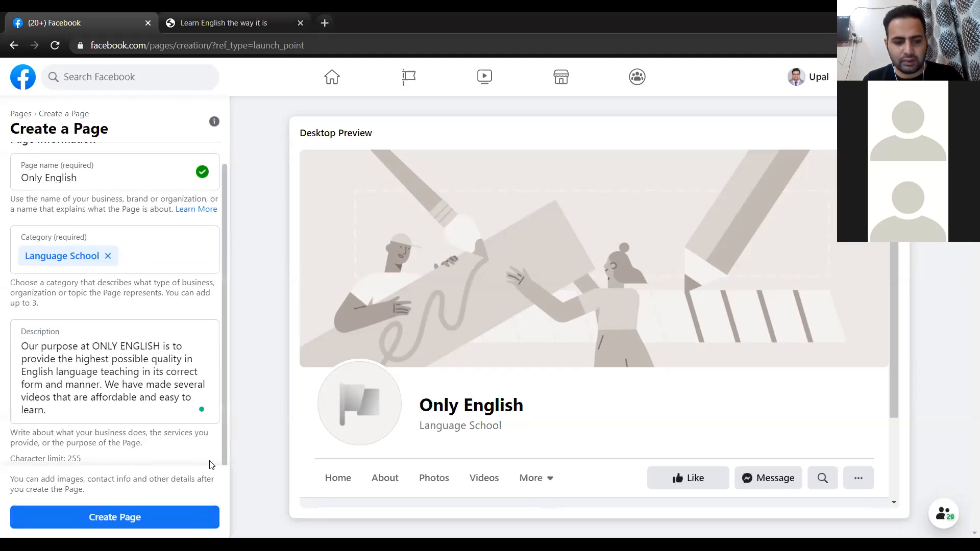
pyautogui.click(191, 519)
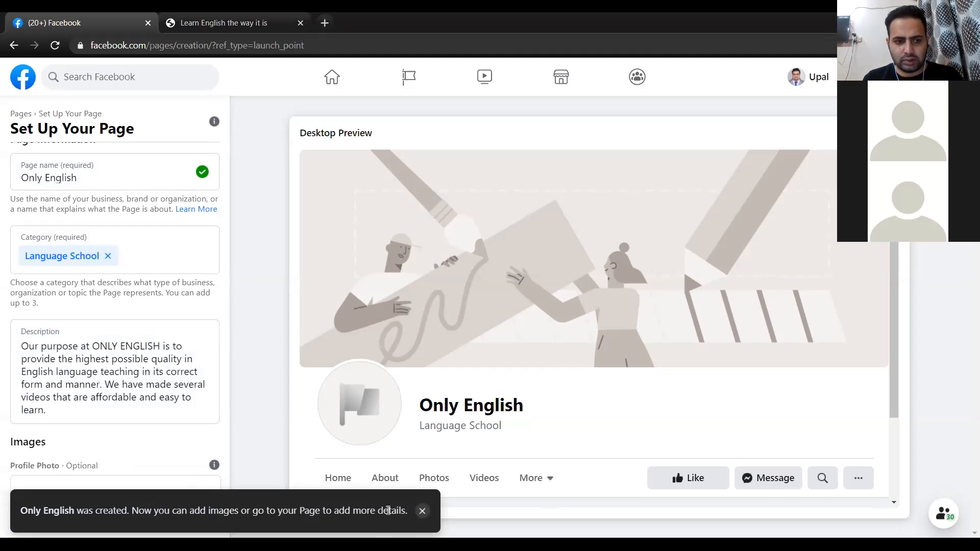
pyautogui.scroll(-2, 342, 482)
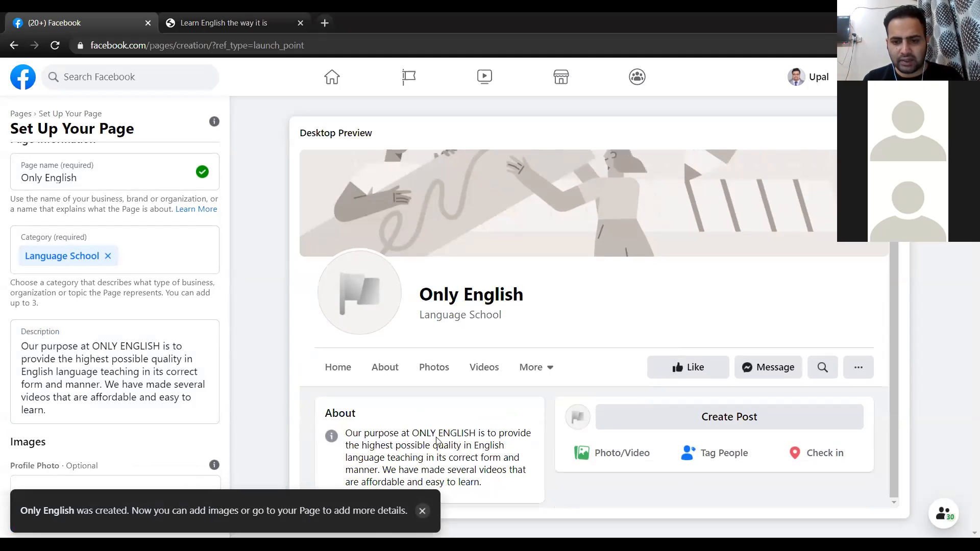
pyautogui.scroll(2, 459, 395)
pyautogui.click(143, 517)
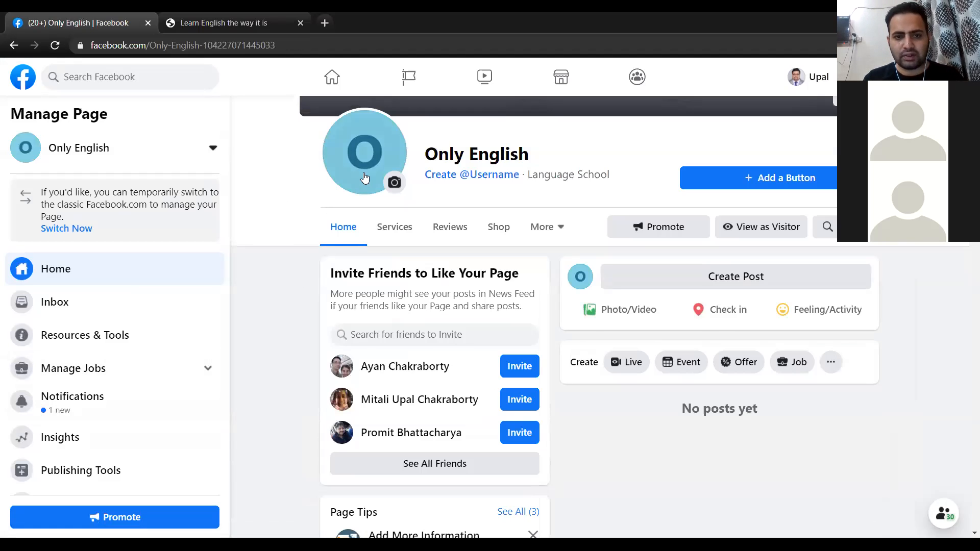
pyautogui.scroll(4, 363, 181)
pyautogui.click(355, 330)
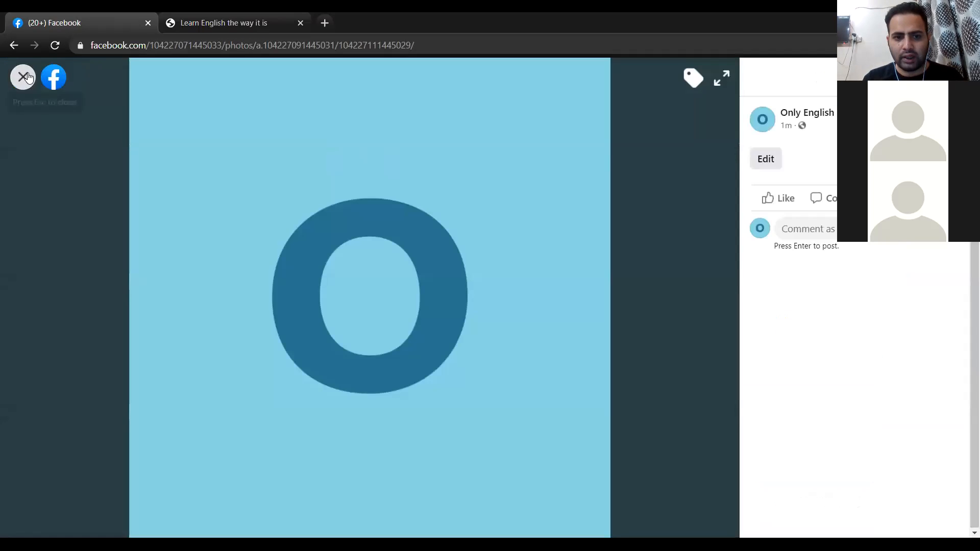
pyautogui.click(23, 77)
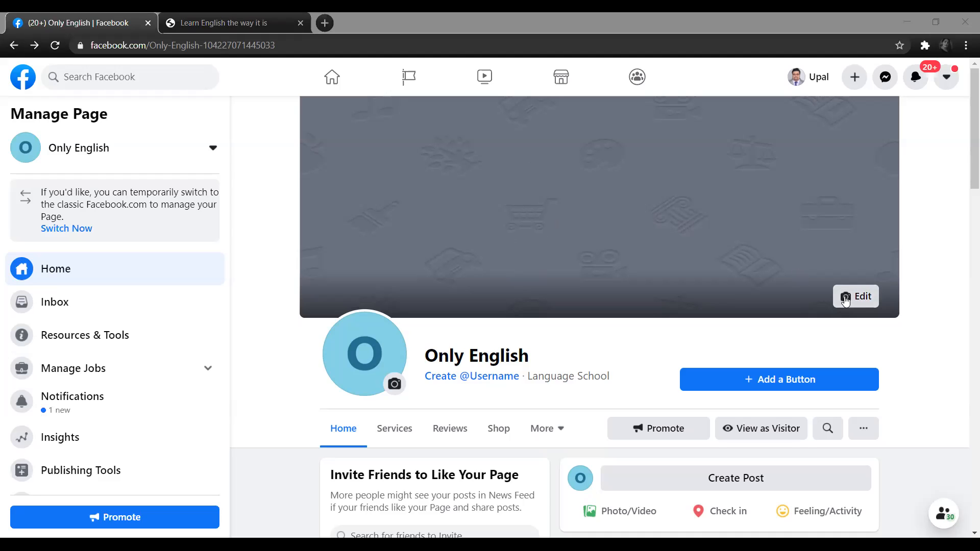
# Start creating a username for the Page and enter OnlyEnglish
pyautogui.scroll(-2, 846, 301)
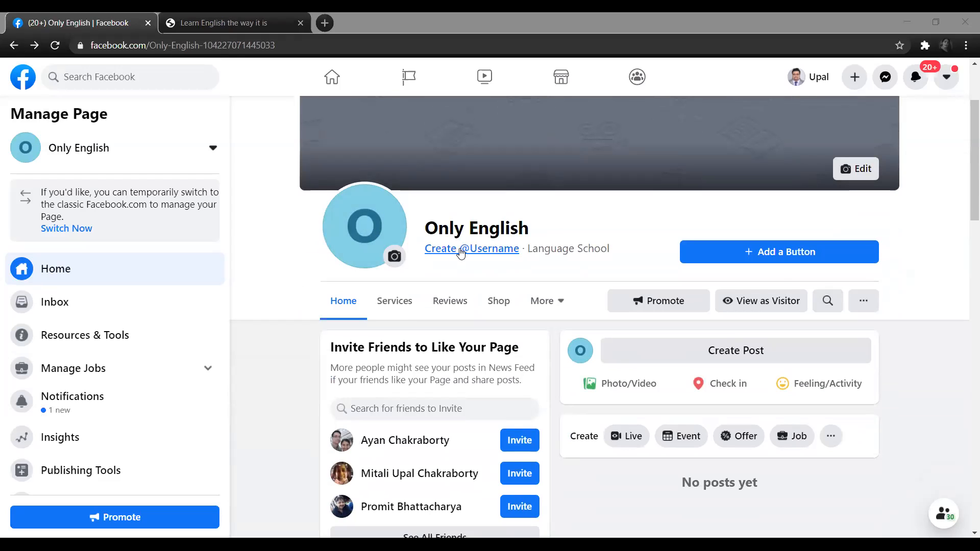
pyautogui.click(461, 252)
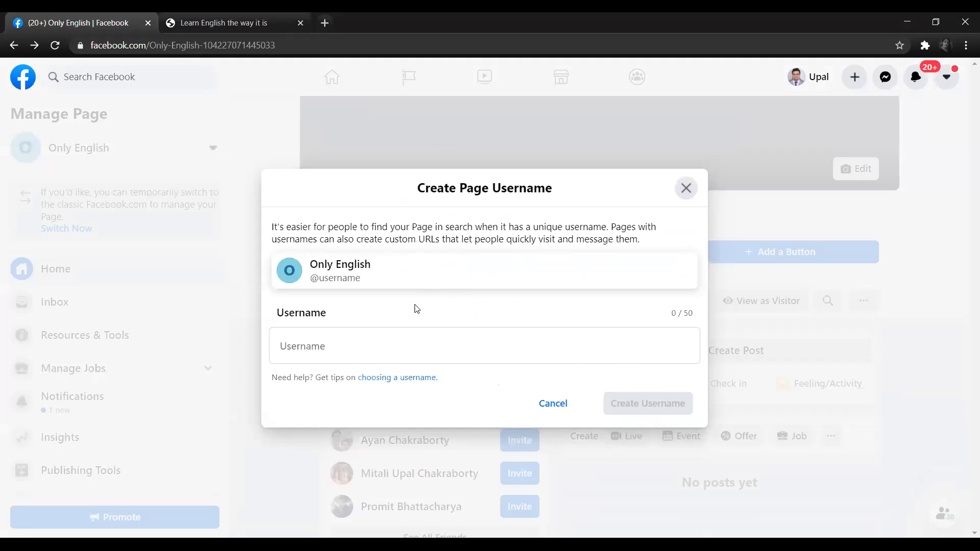
pyautogui.click(401, 346)
pyautogui.write('Only')
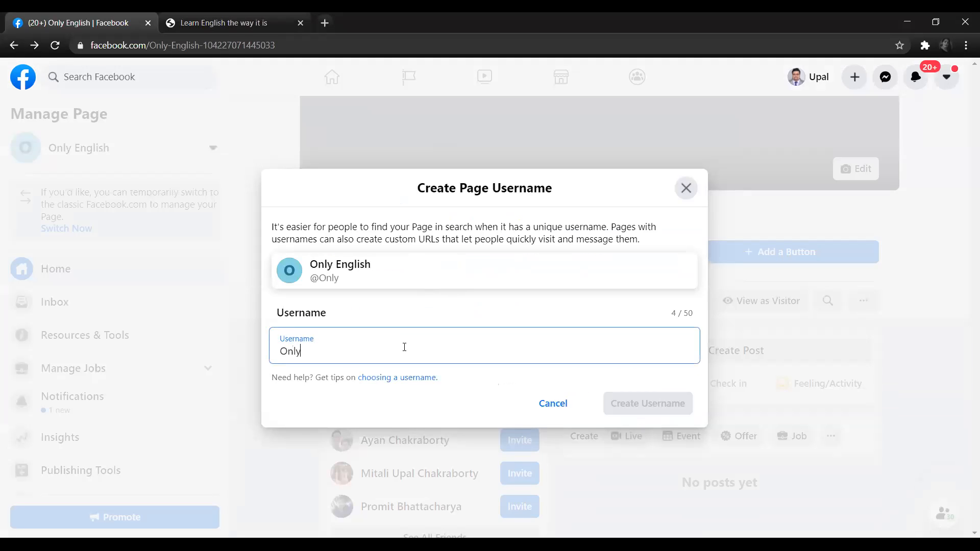
pyautogui.write('English')
pyautogui.press('alt')
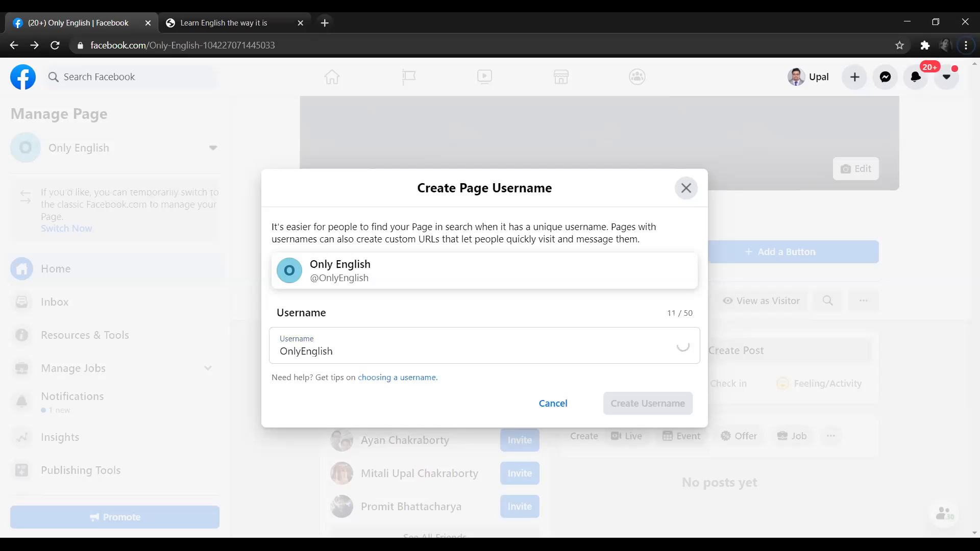
pyautogui.press('alt')
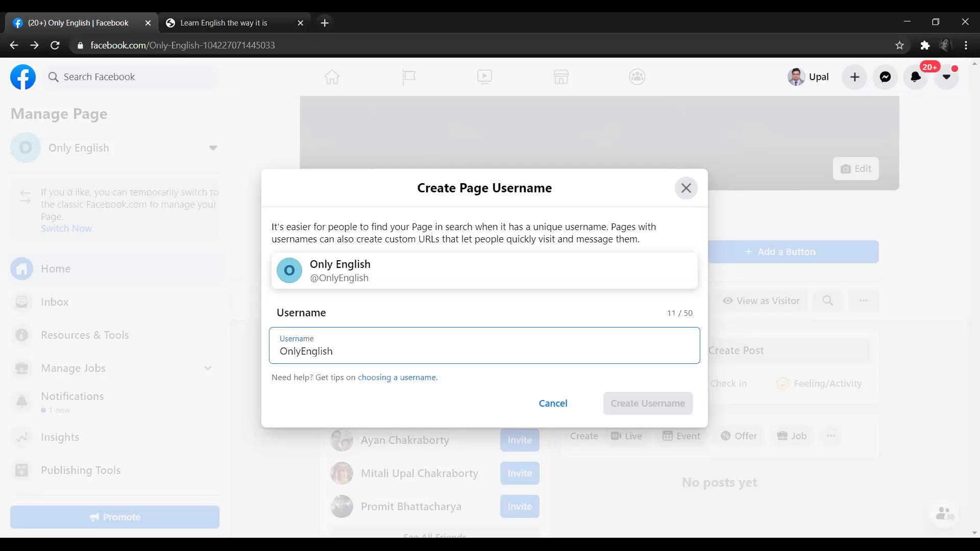
pyautogui.hotkey('alt', 'Tab')
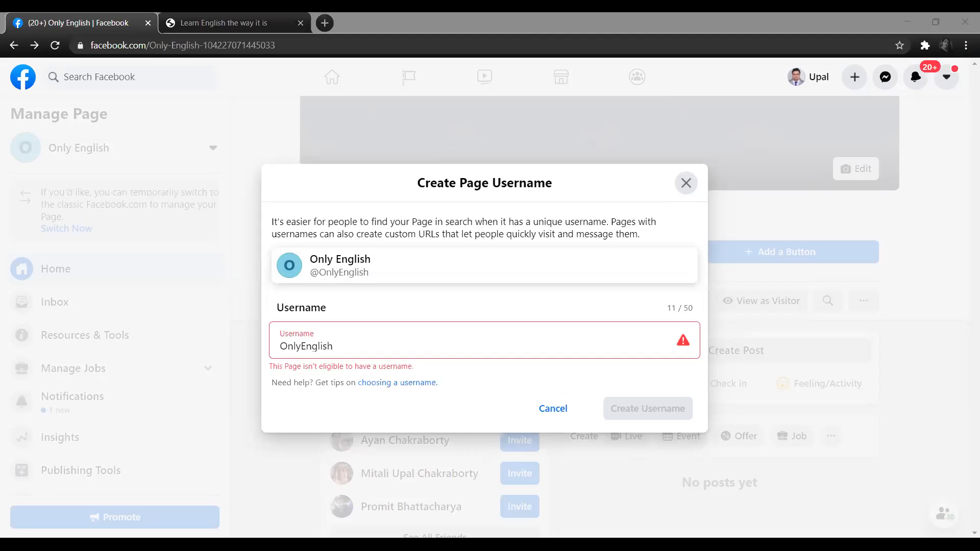
pyautogui.hotkey('alt', 'Tab')
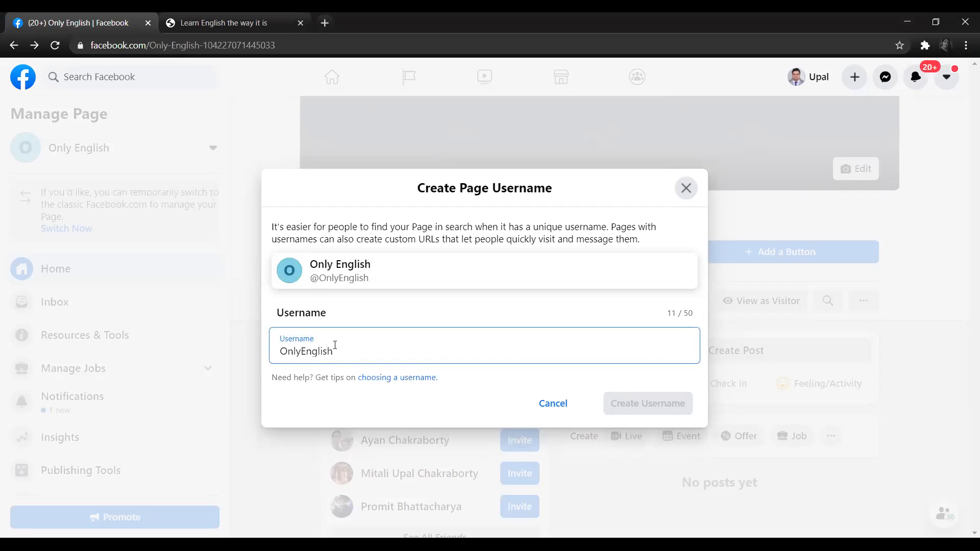
pyautogui.hotkey('alt', 'Tab')
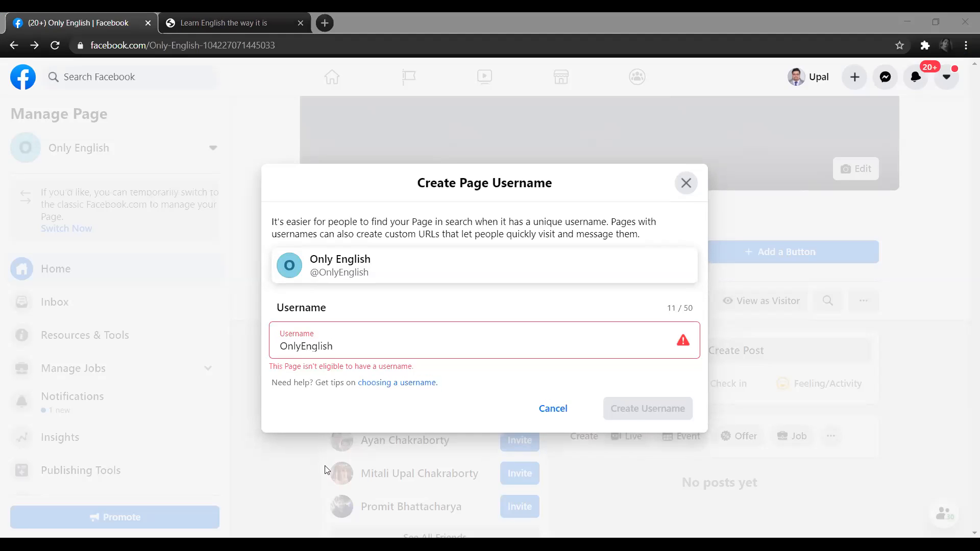
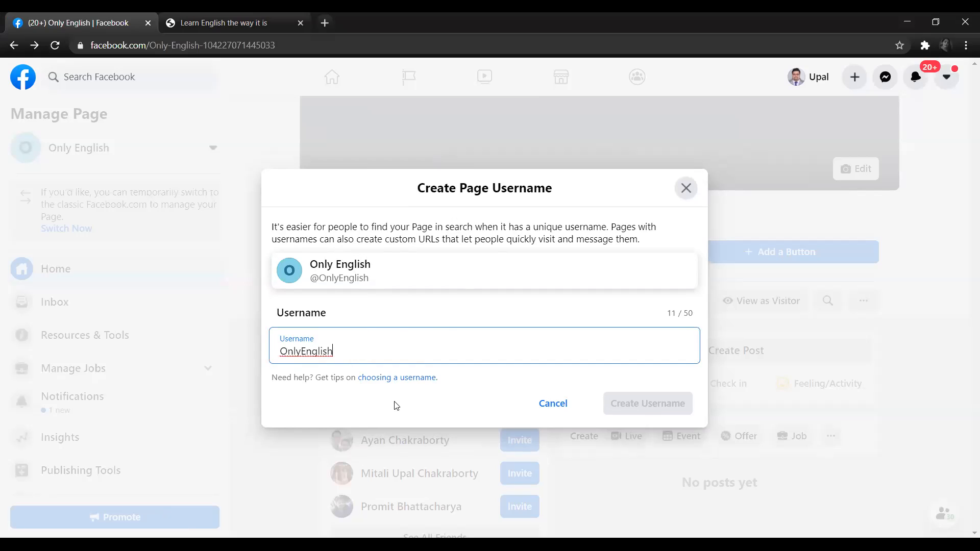
# Recheck the entered Page username and try OnlyEnglish1 instead
pyautogui.click(416, 404)
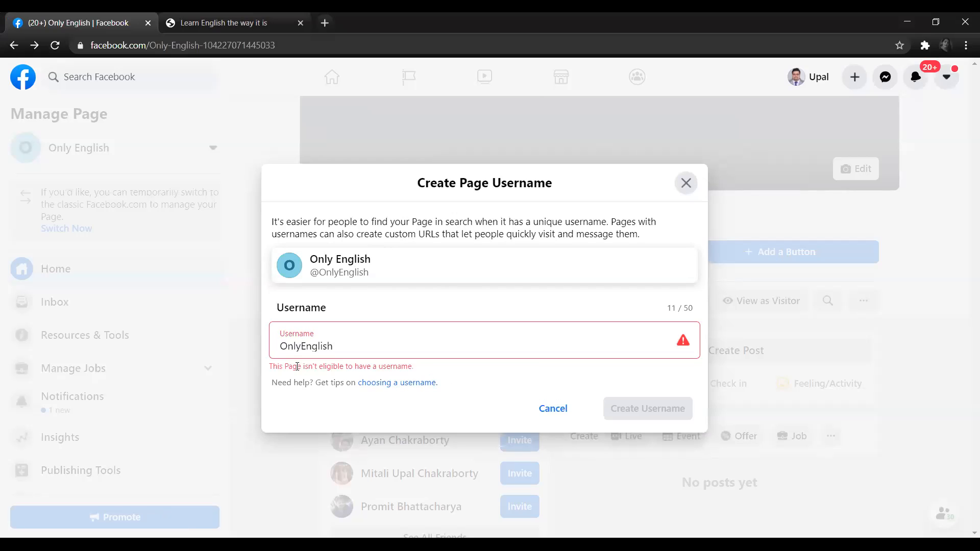
pyautogui.click(352, 347)
pyautogui.write('1')
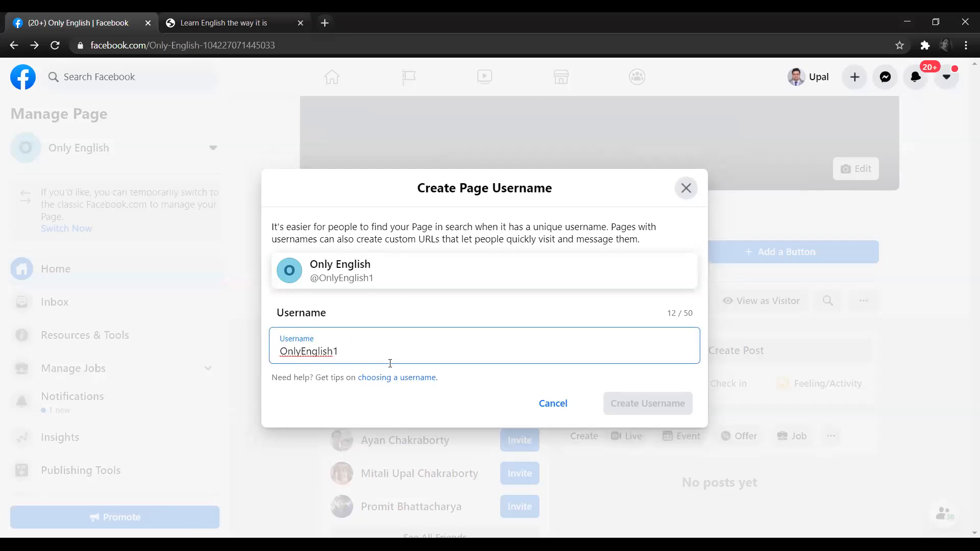
pyautogui.click(493, 320)
# Change the Page username to OnlyEnglishonline and check its availability
pyautogui.click(351, 349)
pyautogui.press('BackSpace')
pyautogui.write('online')
pyautogui.click(470, 397)
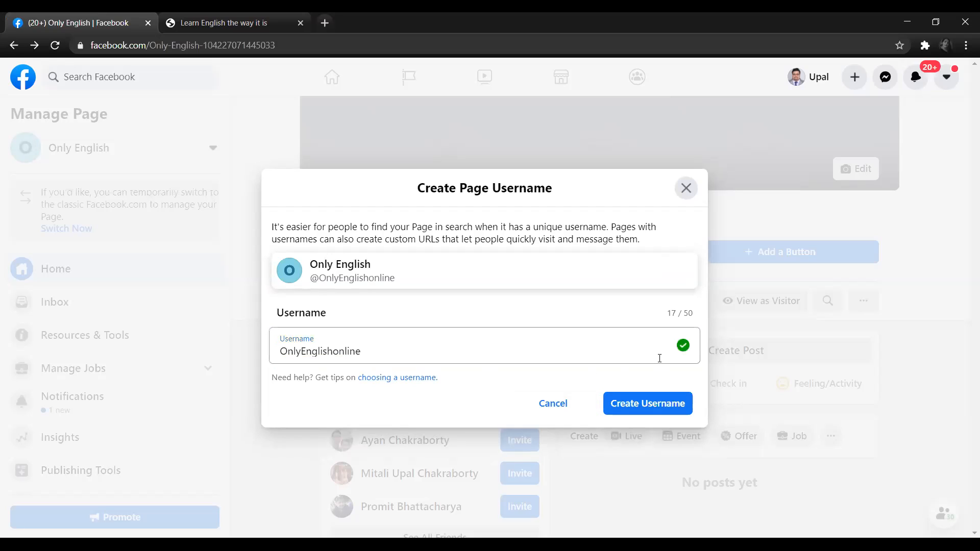
# Try to create the Page username OnlyEnglishonline, dismiss the notice and return to the username entry
pyautogui.click(664, 409)
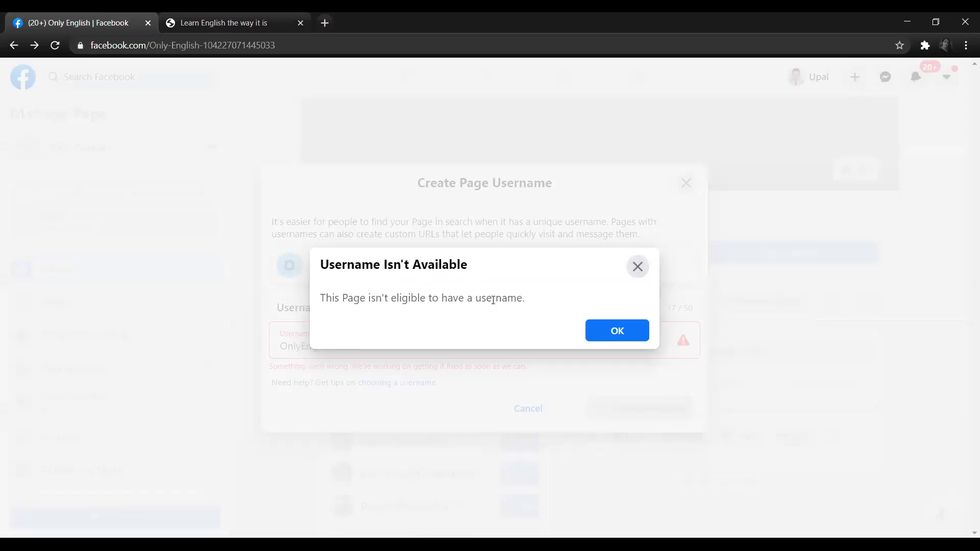
pyautogui.click(600, 332)
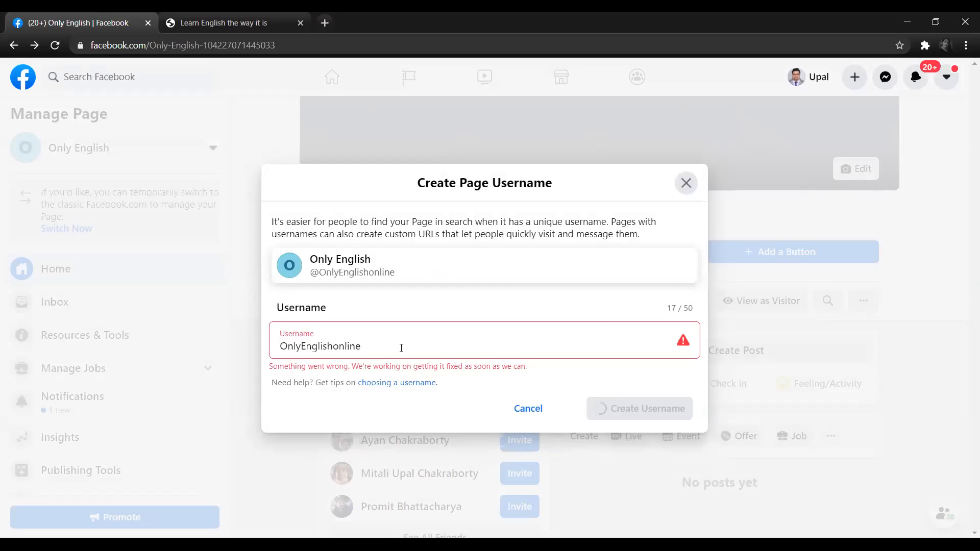
pyautogui.click(401, 349)
pyautogui.click(414, 398)
pyautogui.click(404, 355)
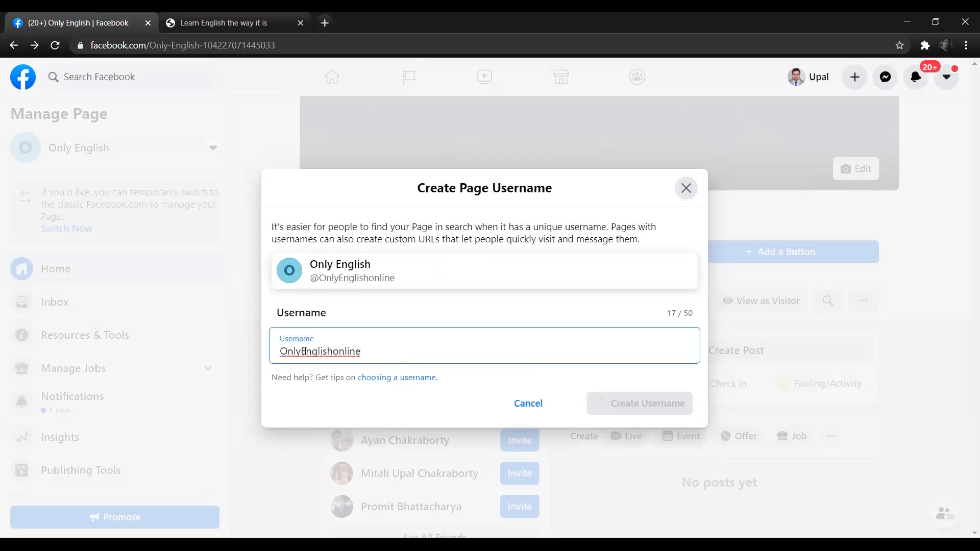
# Try OnlyEnglishonline1 as the Page username and close the username dialog
pyautogui.moveTo(303, 351); pyautogui.dragTo(256, 351)
pyautogui.click(394, 357)
pyautogui.write('1')
pyautogui.click(430, 410)
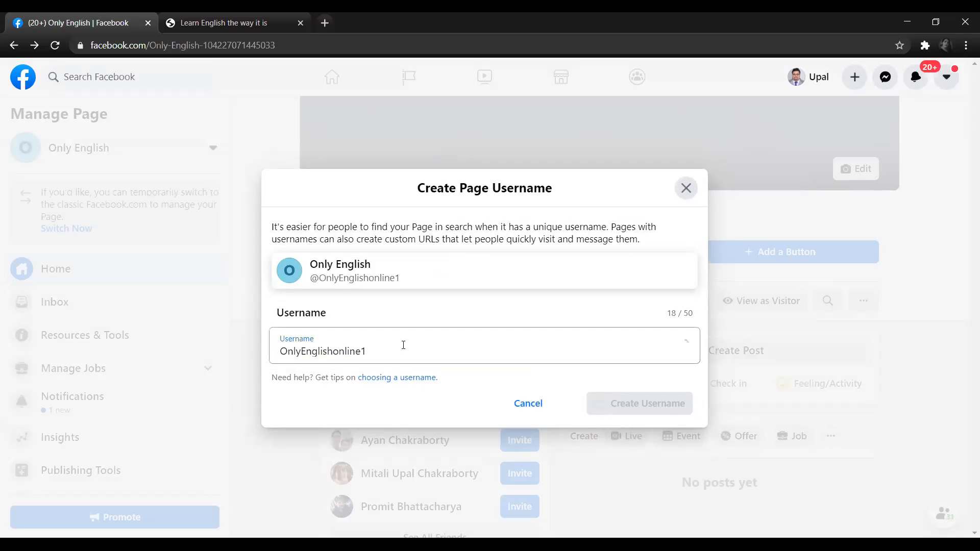
pyautogui.click(578, 353)
pyautogui.press('Tab')
pyautogui.click(613, 408)
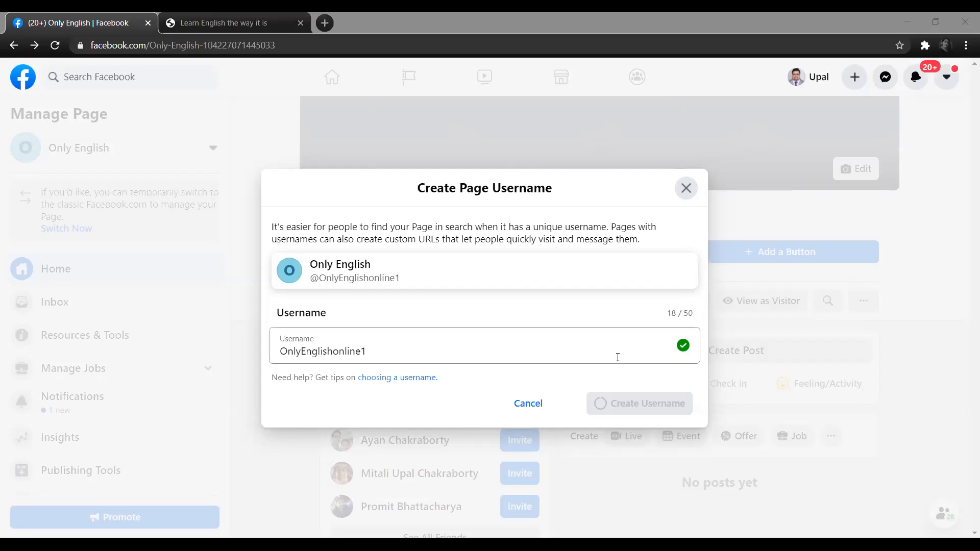
pyautogui.click(687, 188)
# Look over the Only English Page and its management options and open the Page info for editing
pyautogui.scroll(-6, 630, 369)
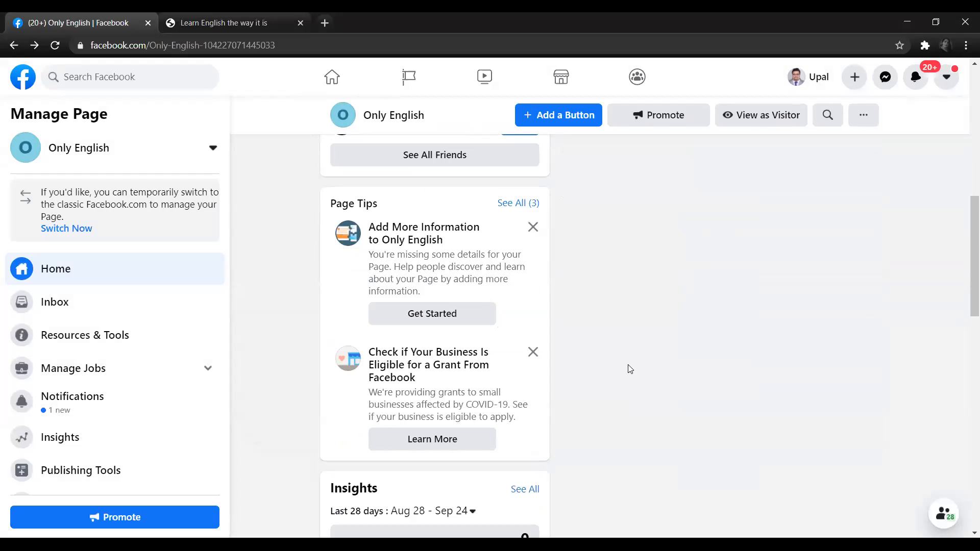
pyautogui.scroll(10, 241, 278)
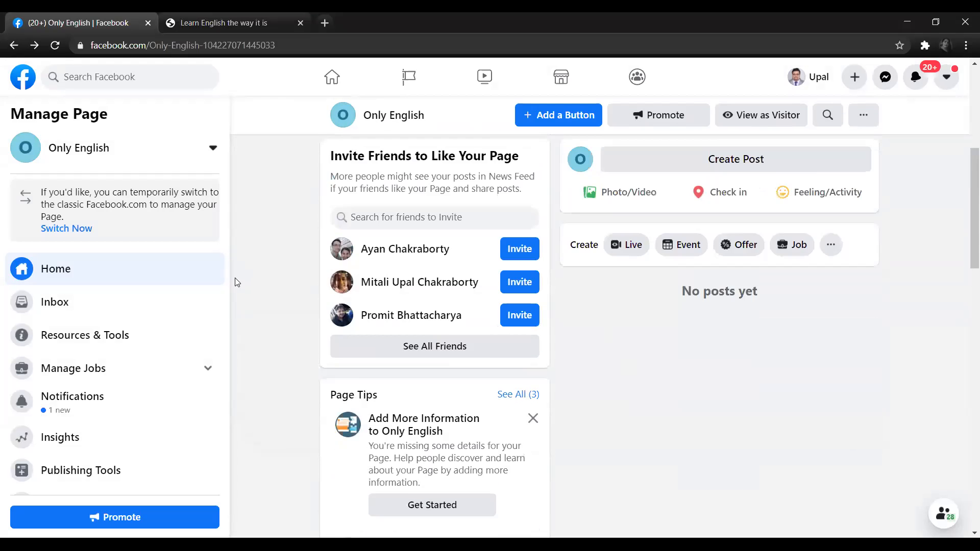
pyautogui.scroll(-4, 237, 281)
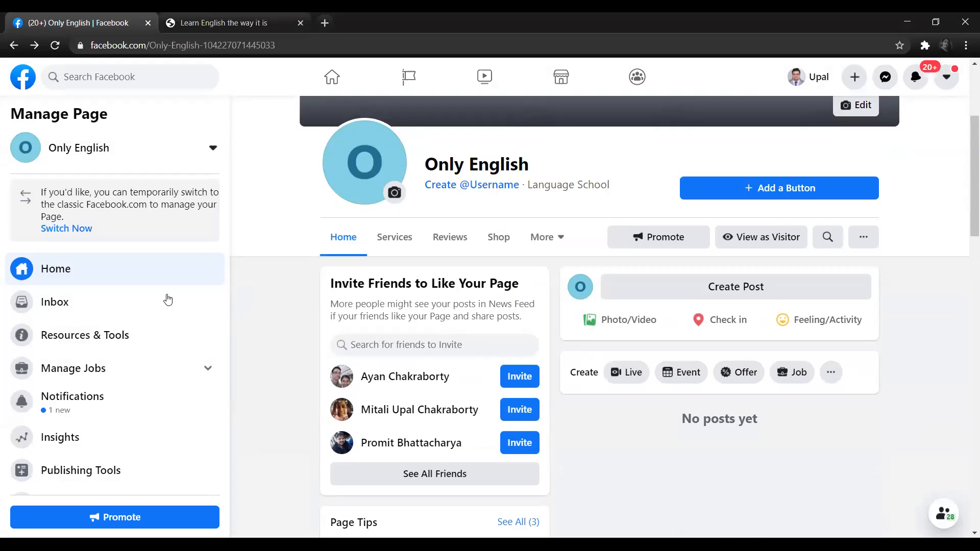
pyautogui.scroll(-2, 104, 305)
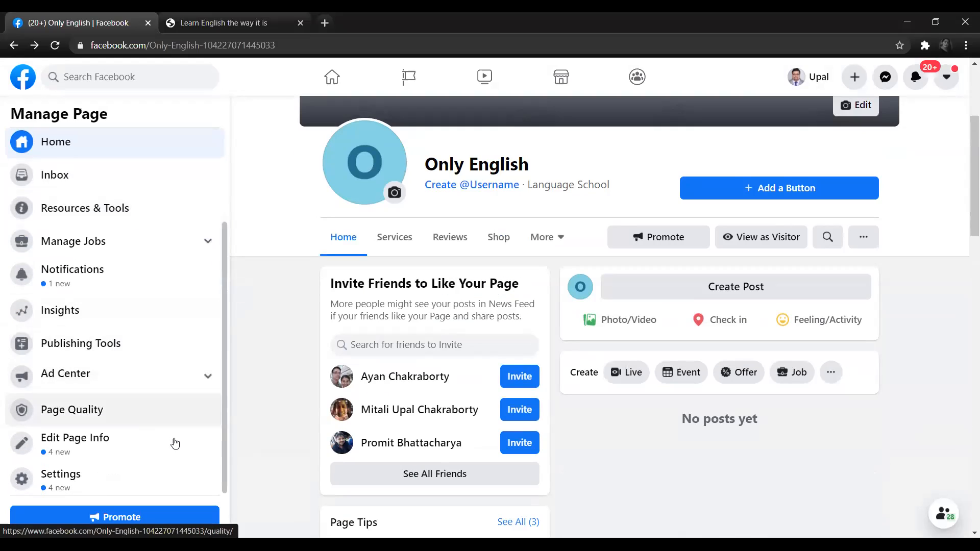
pyautogui.scroll(-2, 427, 388)
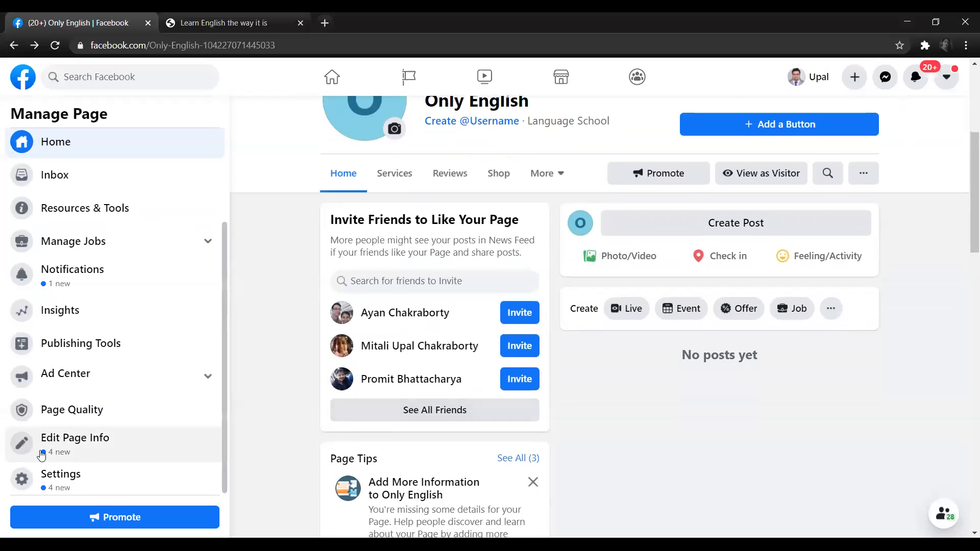
pyautogui.click(69, 447)
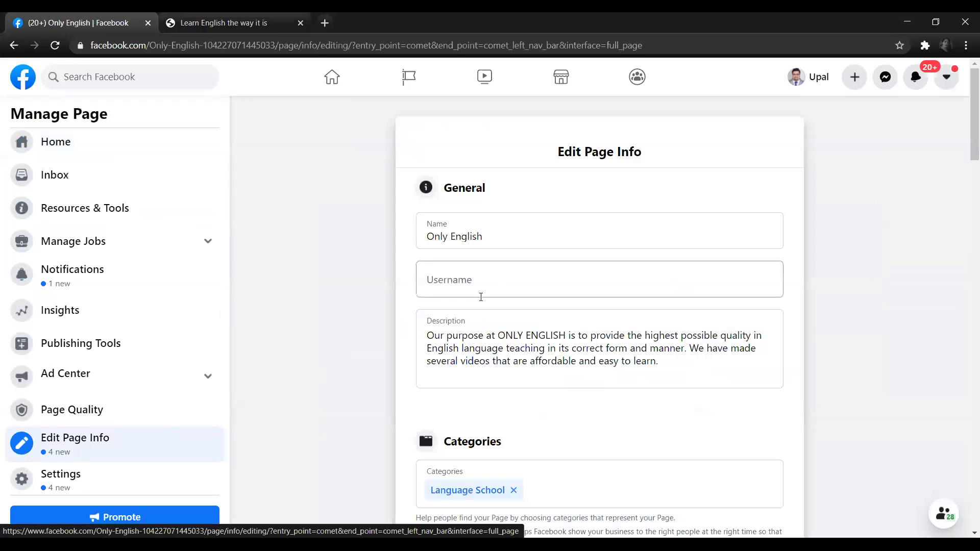
# Examine the general, category, contact and location fields in the Page info
pyautogui.scroll(-9, 482, 306)
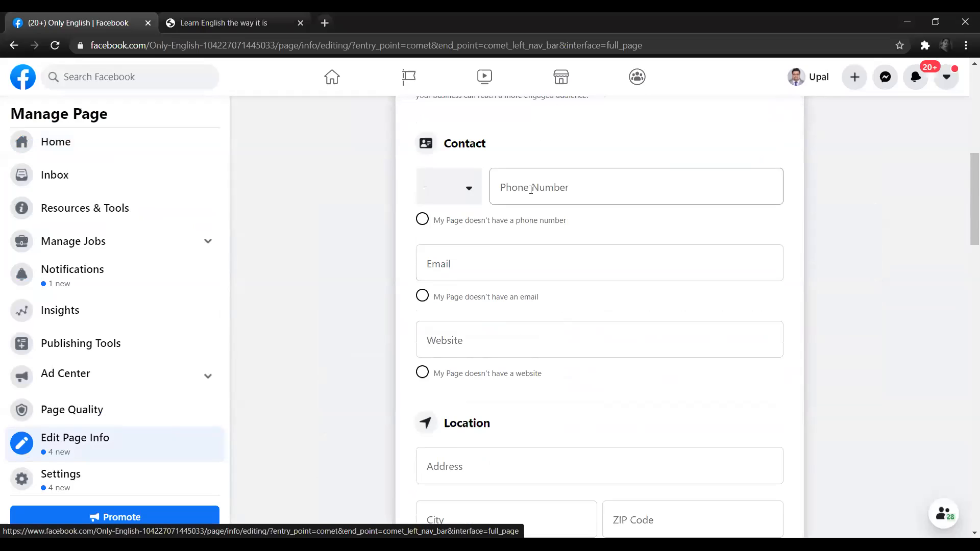
pyautogui.scroll(-3, 480, 347)
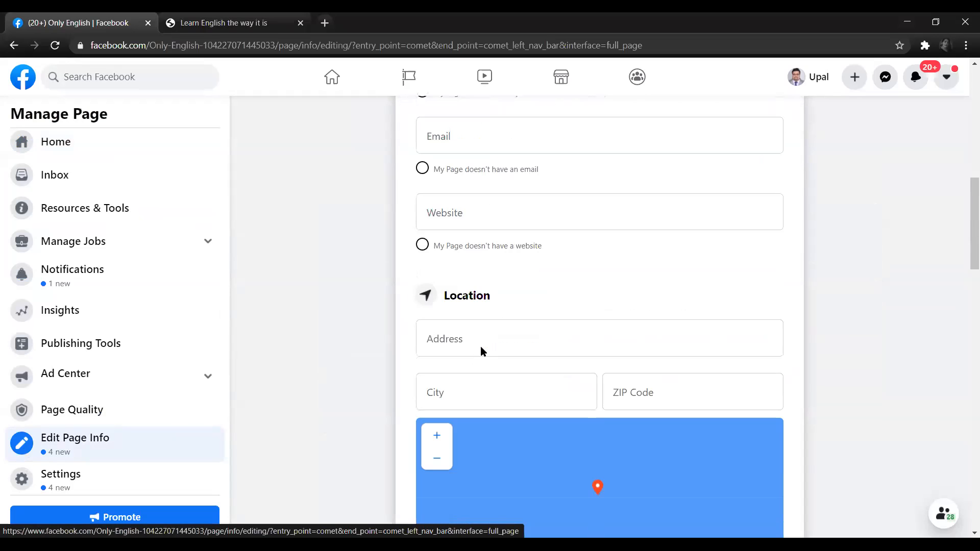
pyautogui.scroll(-4, 485, 343)
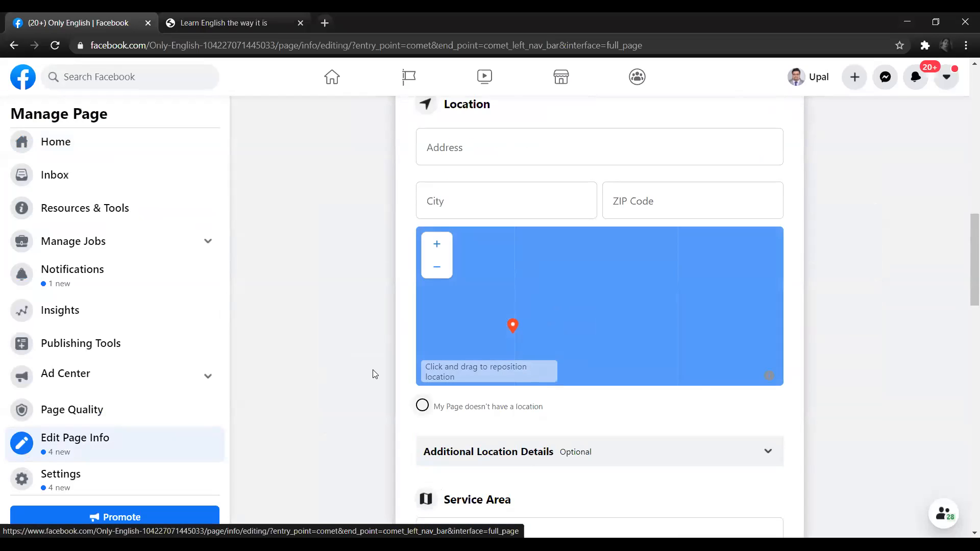
pyautogui.scroll(10, 431, 342)
pyautogui.scroll(1, 433, 347)
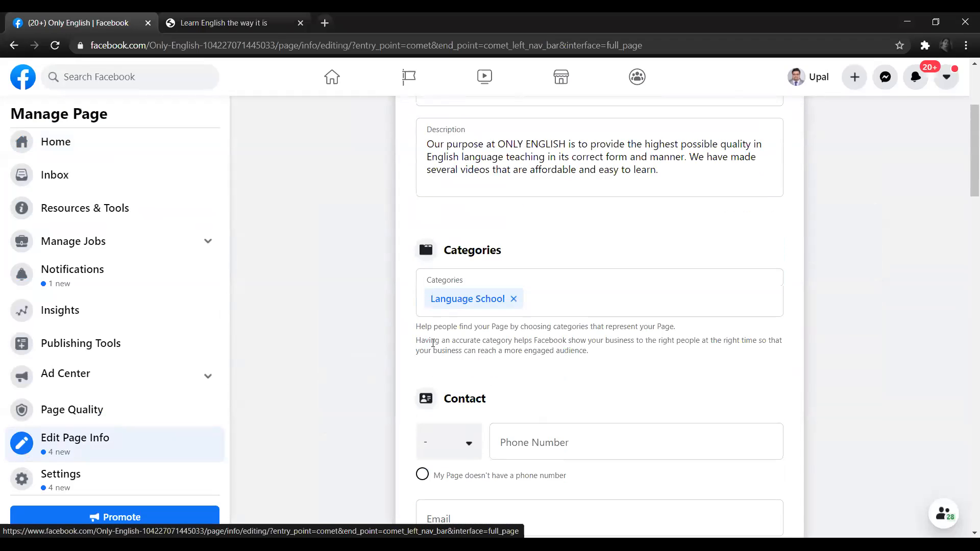
pyautogui.scroll(3, 518, 329)
pyautogui.scroll(-4, 558, 375)
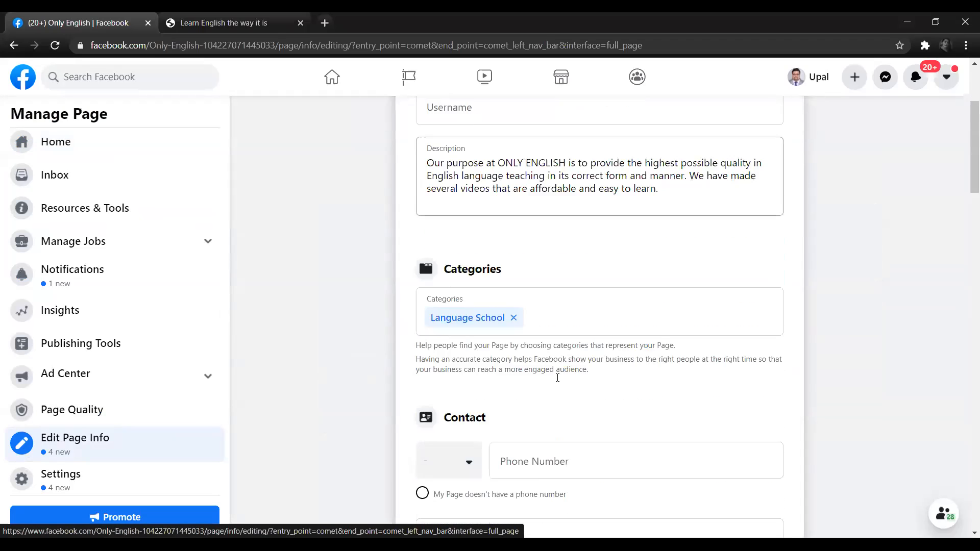
pyautogui.click(558, 378)
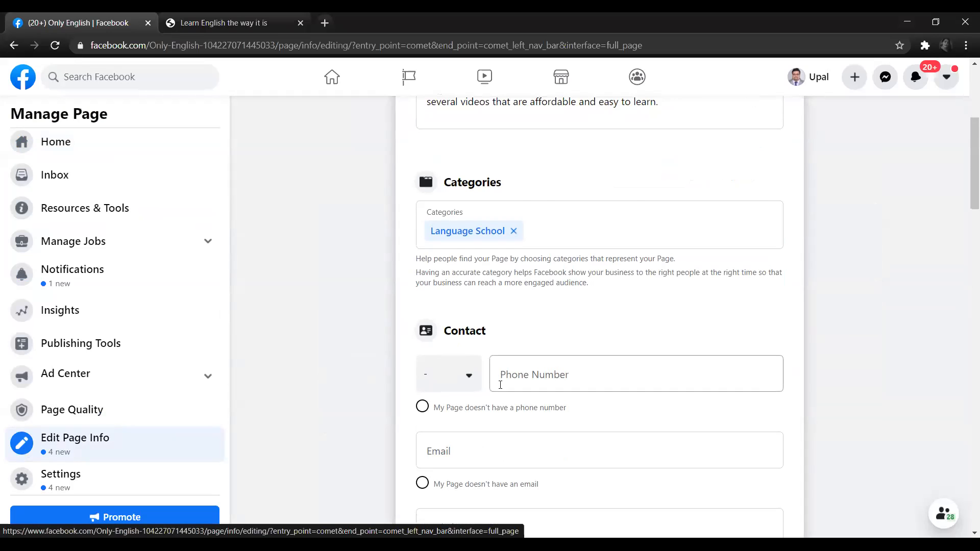
pyautogui.scroll(-2, 500, 383)
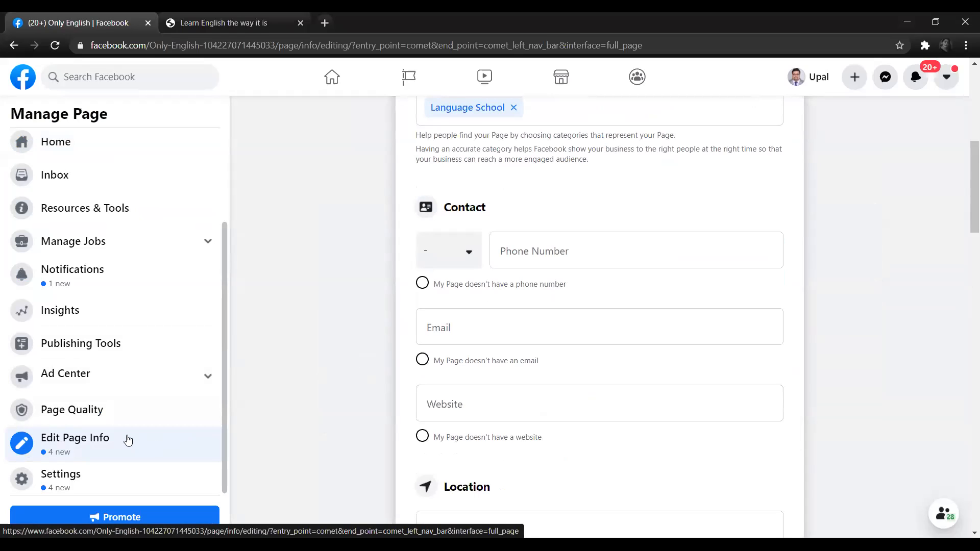
pyautogui.scroll(3, 127, 286)
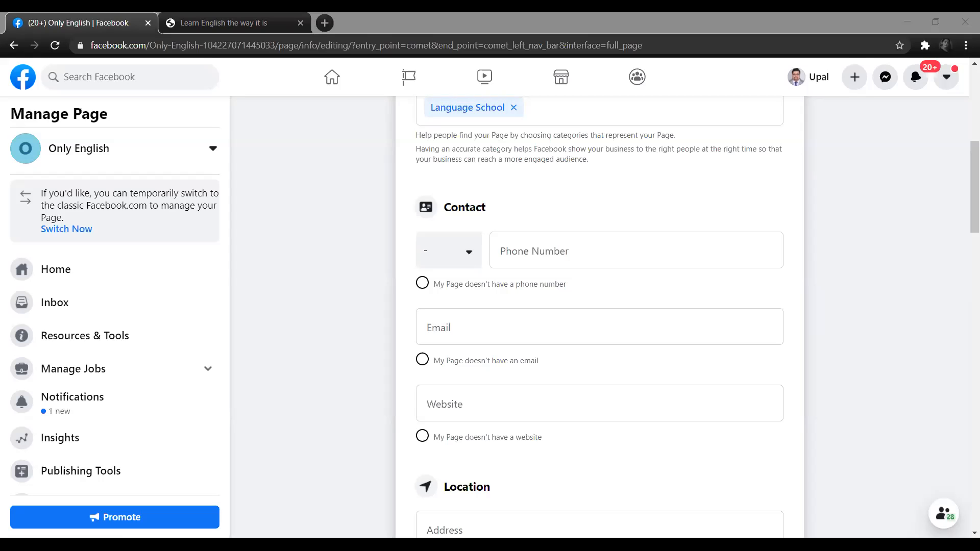
pyautogui.scroll(5, 387, 314)
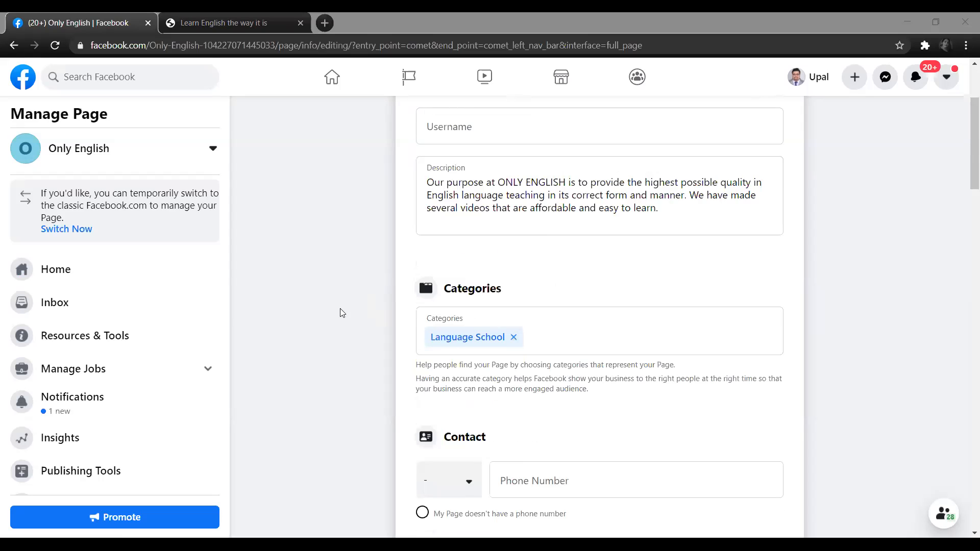
# Return to the Page's home view and start a new post
pyautogui.click(54, 281)
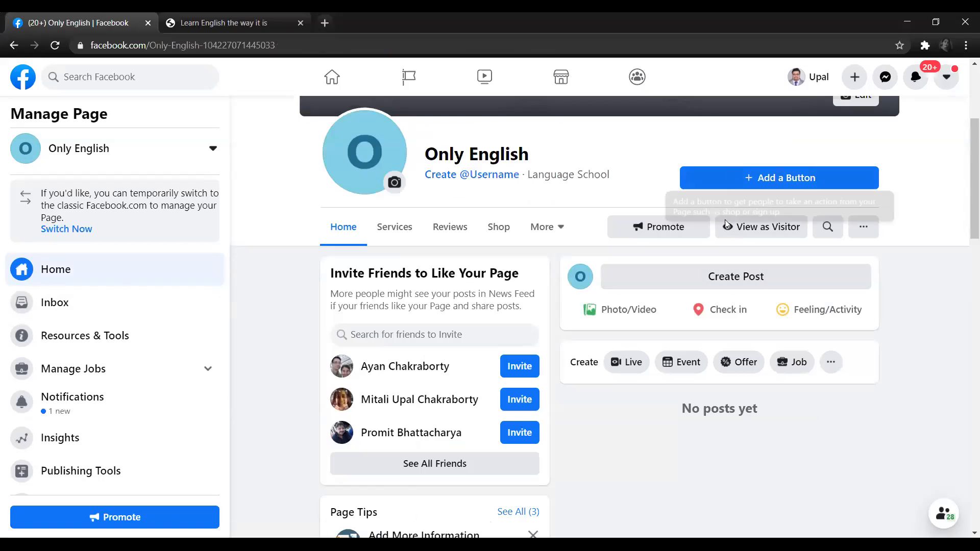
pyautogui.scroll(-3, 704, 327)
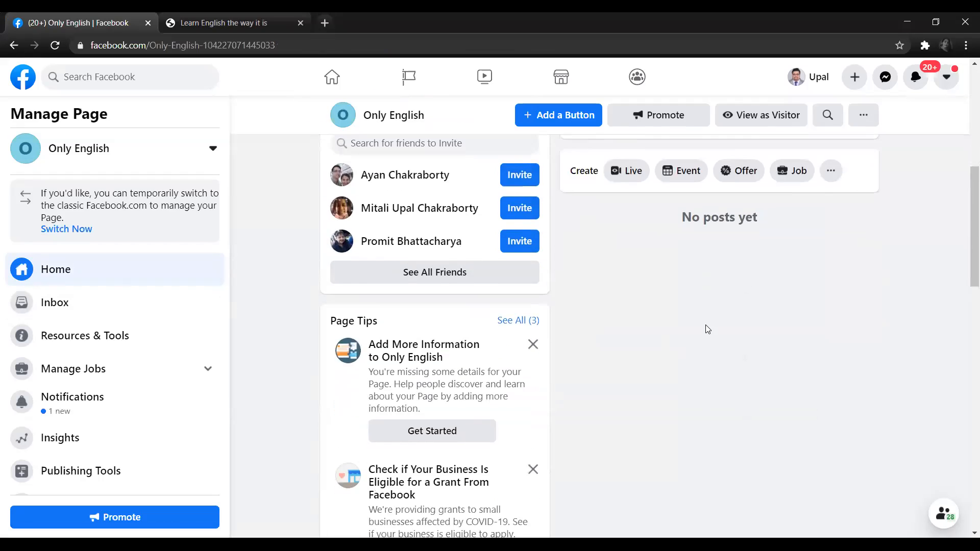
pyautogui.scroll(3, 705, 326)
pyautogui.click(724, 282)
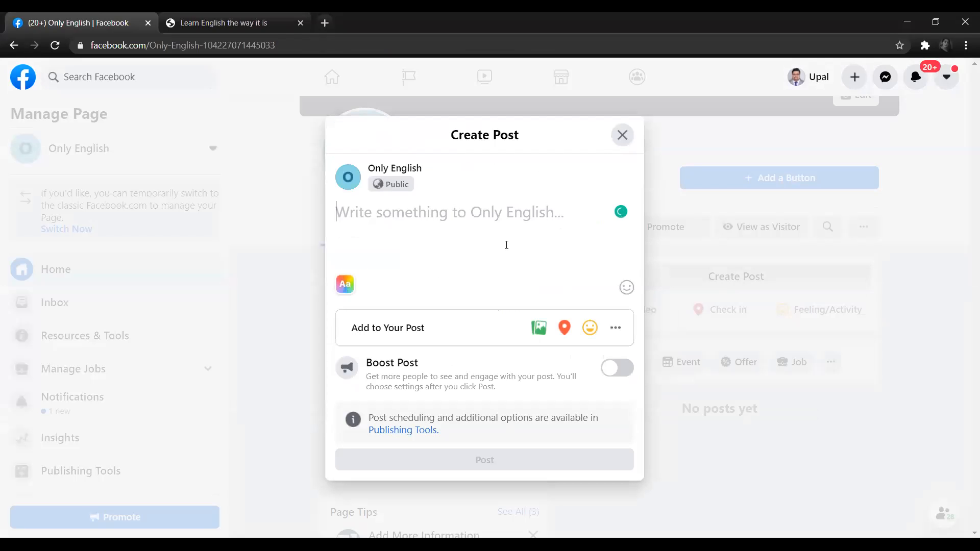
# Write the post text "I'm Teaching English. Please Like page to receive updated"
pyautogui.write('L')
pyautogui.press('BackSpace')
pyautogui.write("I'm ")
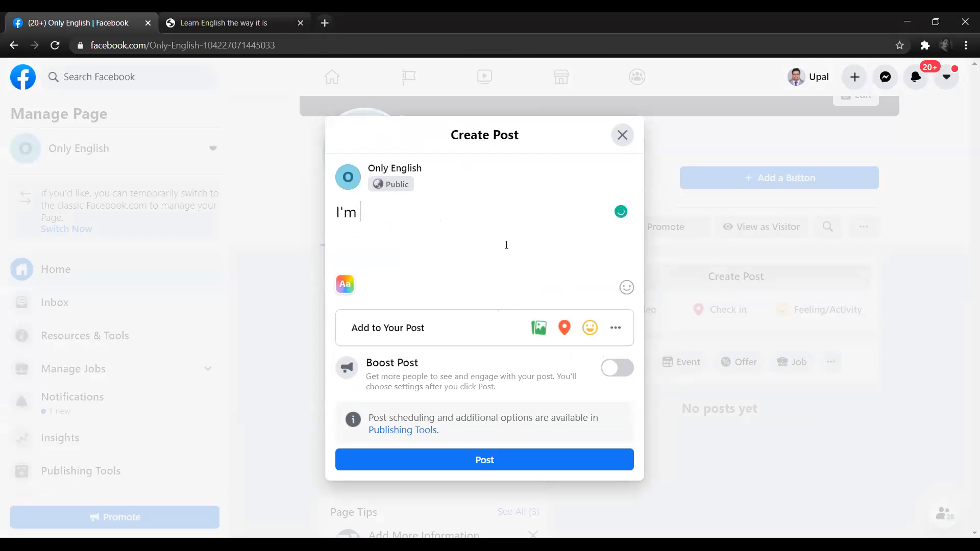
pyautogui.write('Teaching ')
pyautogui.write('Engl')
pyautogui.press('BackSpace')
pyautogui.write('nglsi')
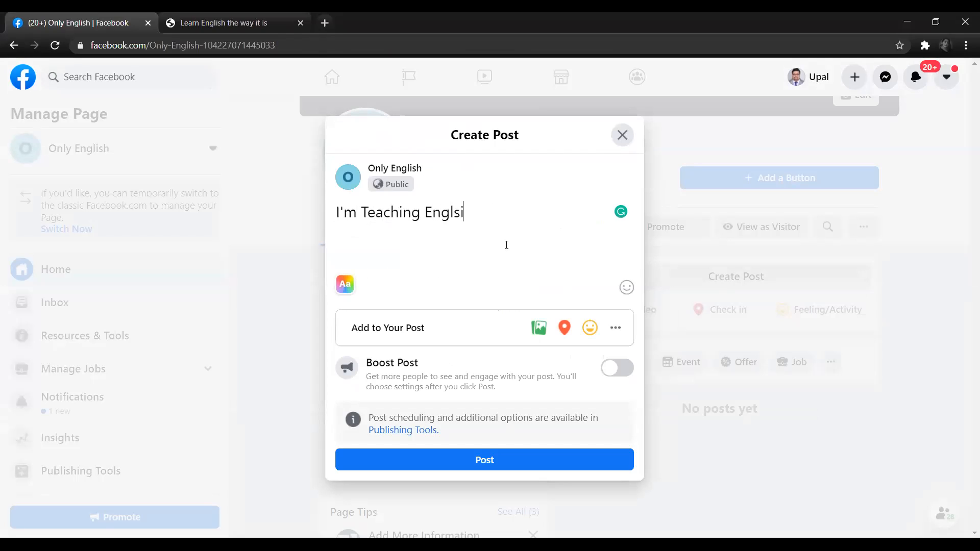
pyautogui.write('g')
pyautogui.press('BackSpace')
pyautogui.press('BackSpace')
pyautogui.press('BackSpace')
pyautogui.write('ish. Please Like p')
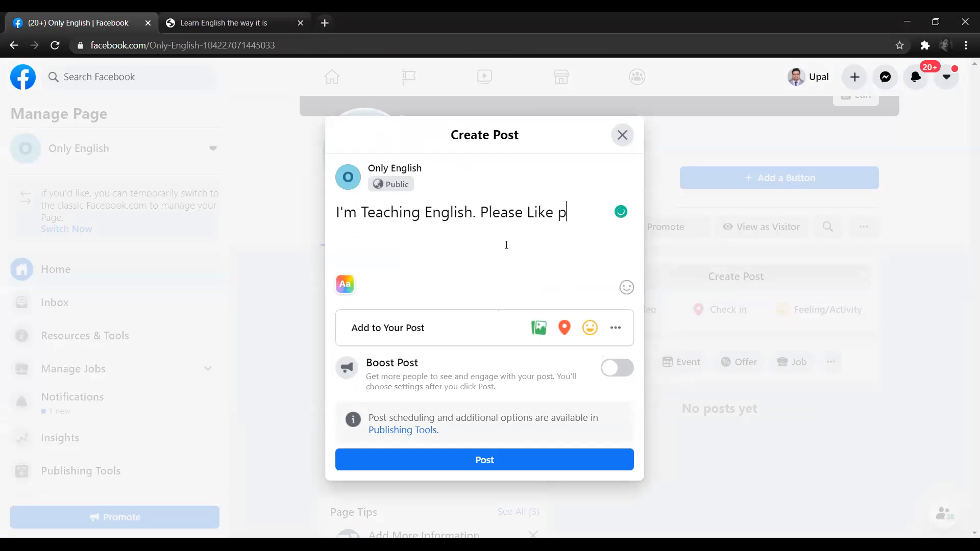
pyautogui.write('age fo rece')
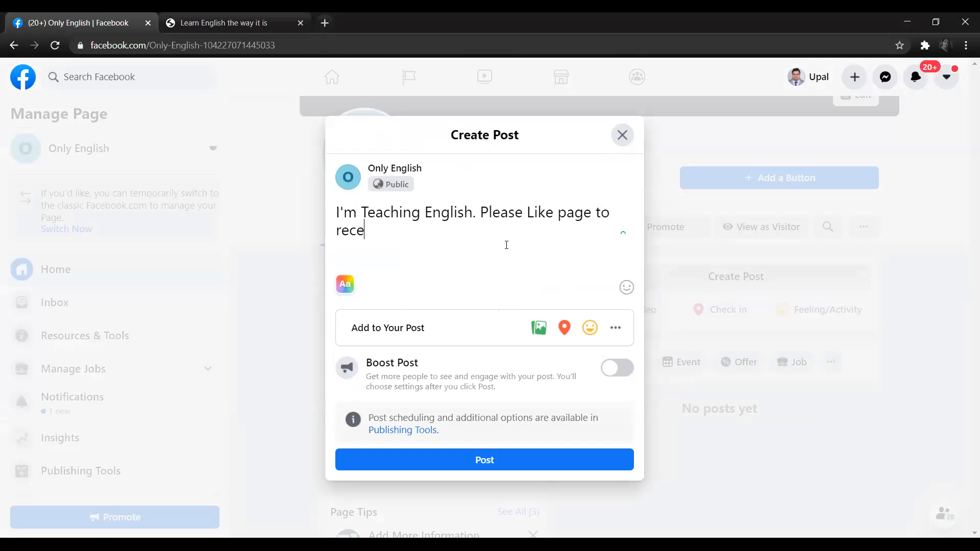
pyautogui.write('ive updated')
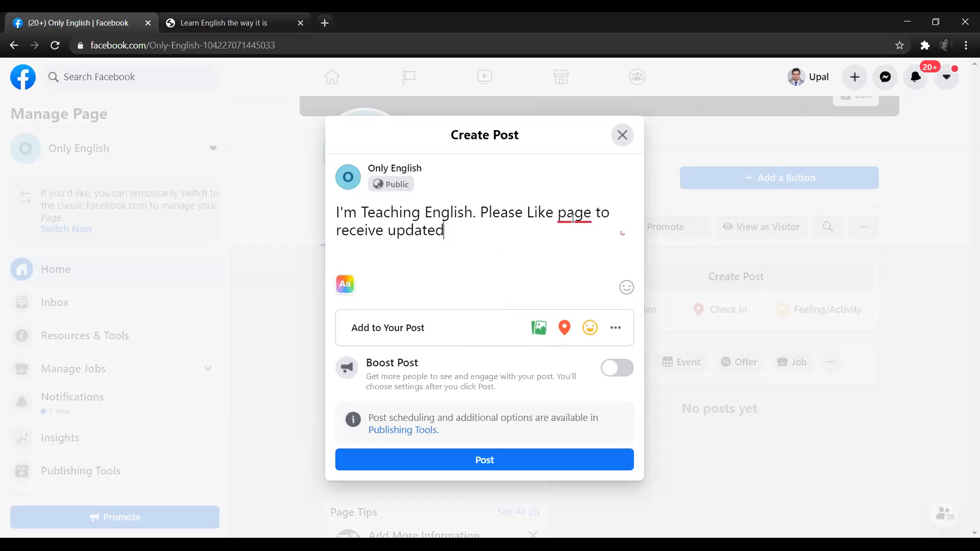
# Apply the suggested correction "the page" in the post text and publish the post
pyautogui.moveTo(569, 224)
pyautogui.click(578, 243)
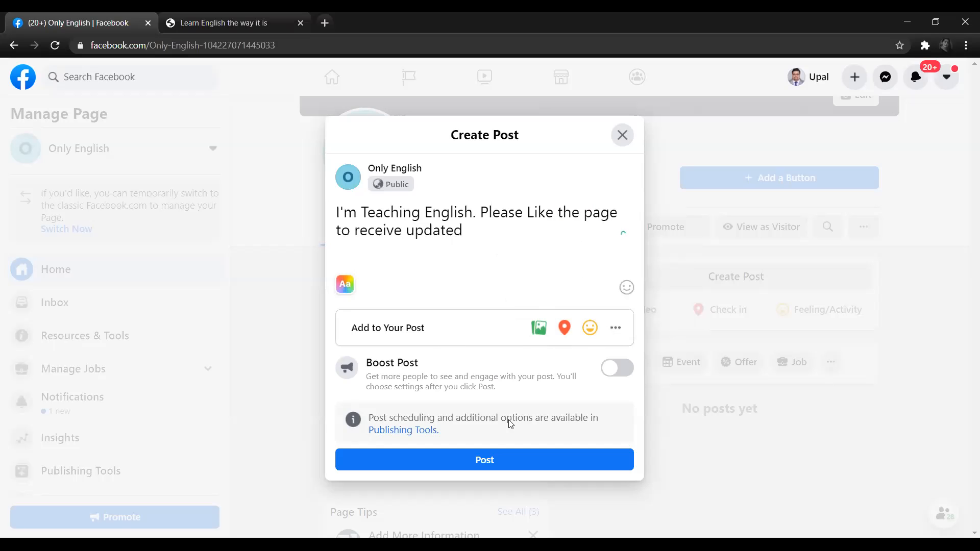
pyautogui.click(509, 457)
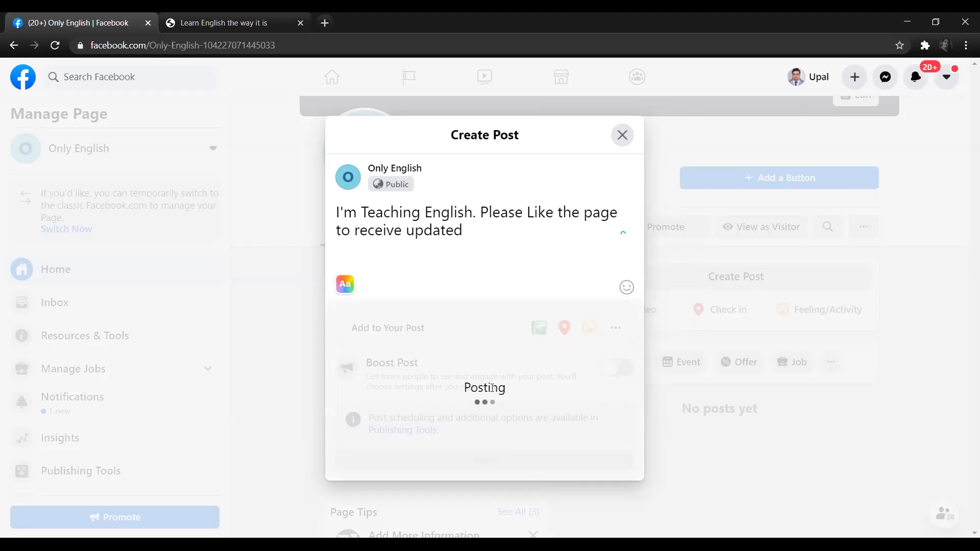
# Examine the published post on the Page and switch to the presentation slides
pyautogui.scroll(-2, 538, 386)
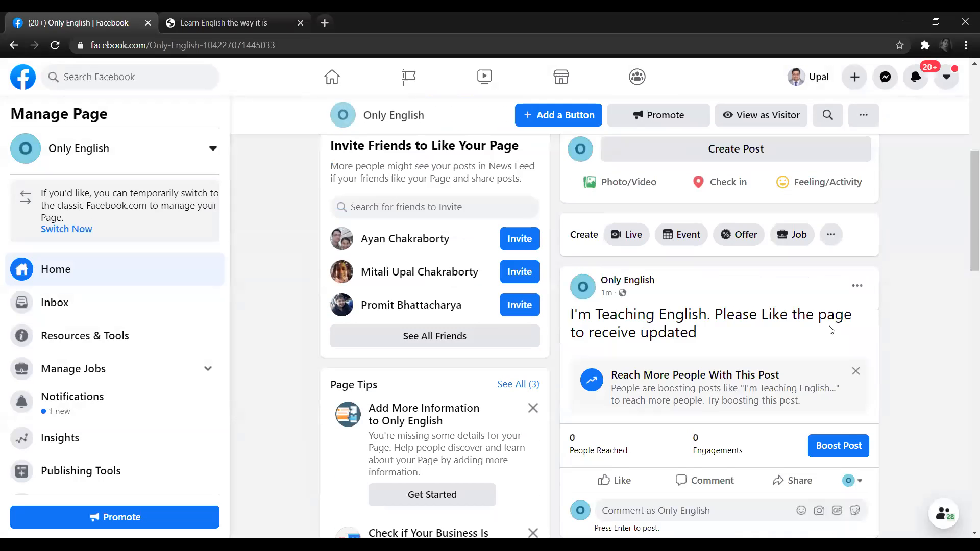
pyautogui.scroll(-2, 691, 390)
pyautogui.scroll(7, 695, 400)
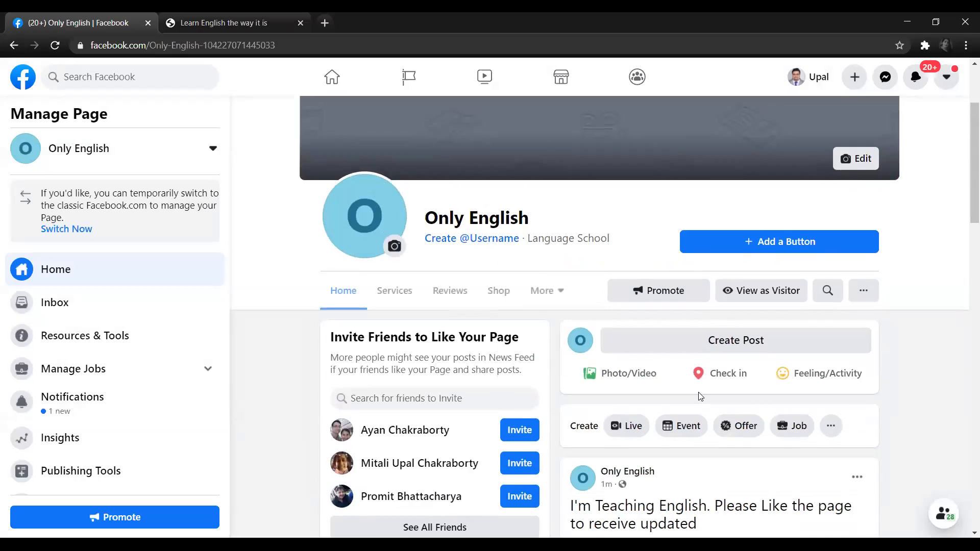
pyautogui.scroll(-3, 700, 396)
pyautogui.scroll(-3, 701, 397)
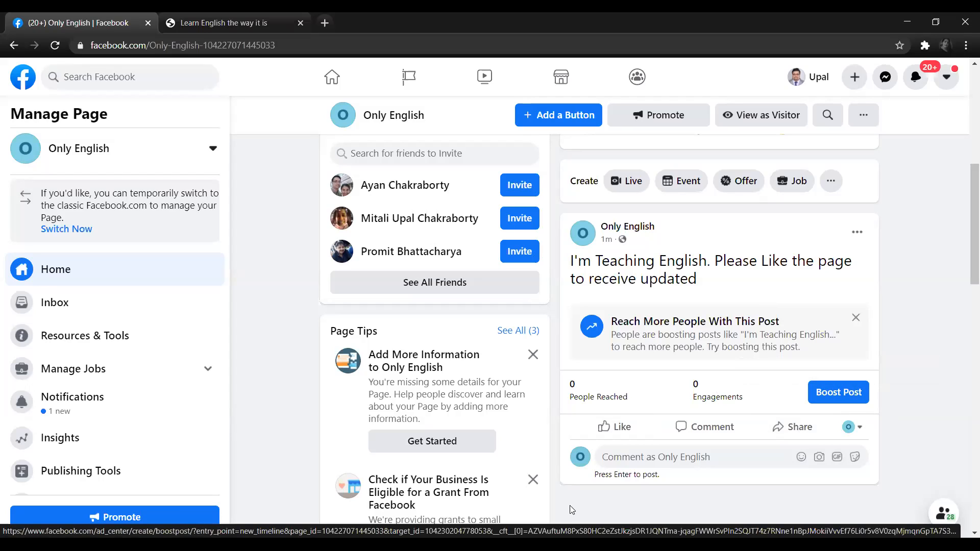
pyautogui.click(486, 520)
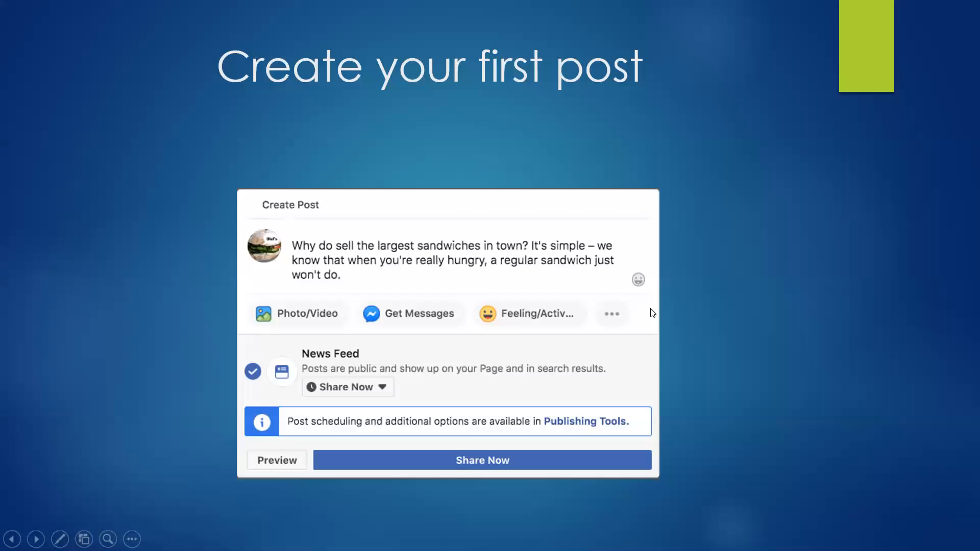
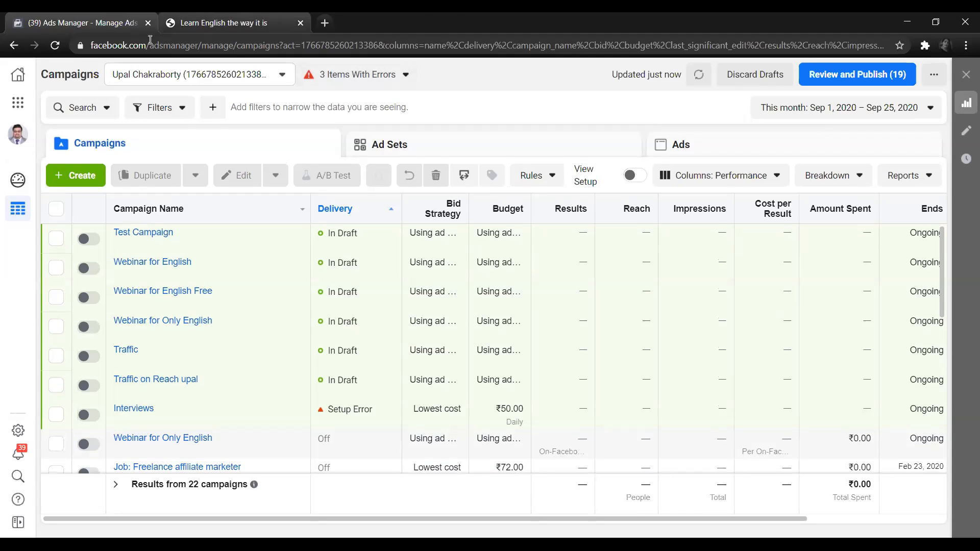
# Bring up the objective choices for a new campaign, look them over, and cancel without choosing one
pyautogui.moveTo(527, 238)
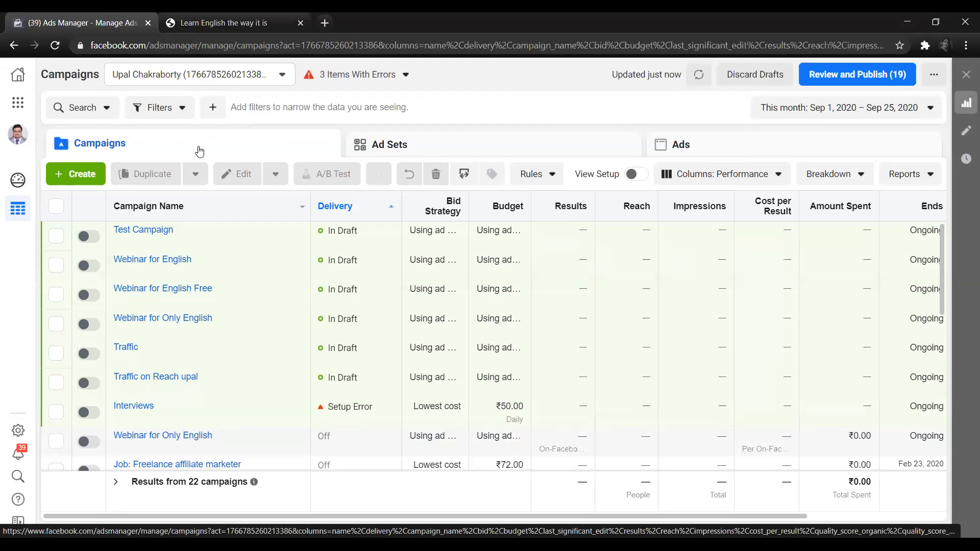
pyautogui.click(69, 175)
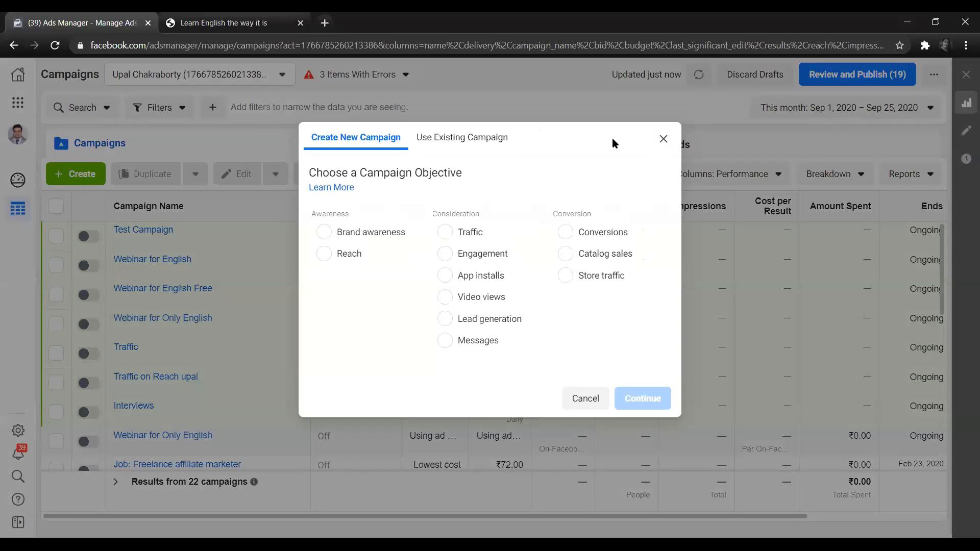
pyautogui.click(664, 140)
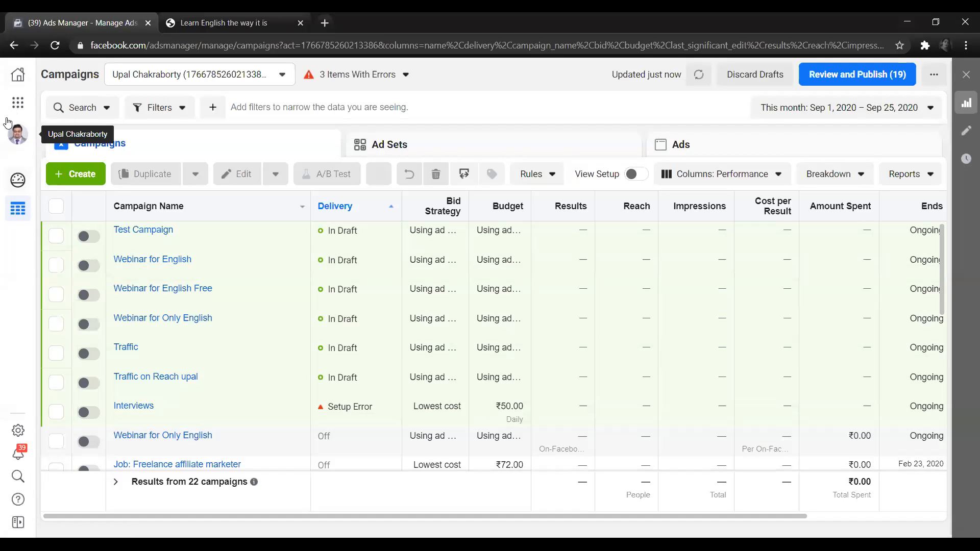
# Go to the Business Manager home and try to open its account and main menus
pyautogui.click(14, 76)
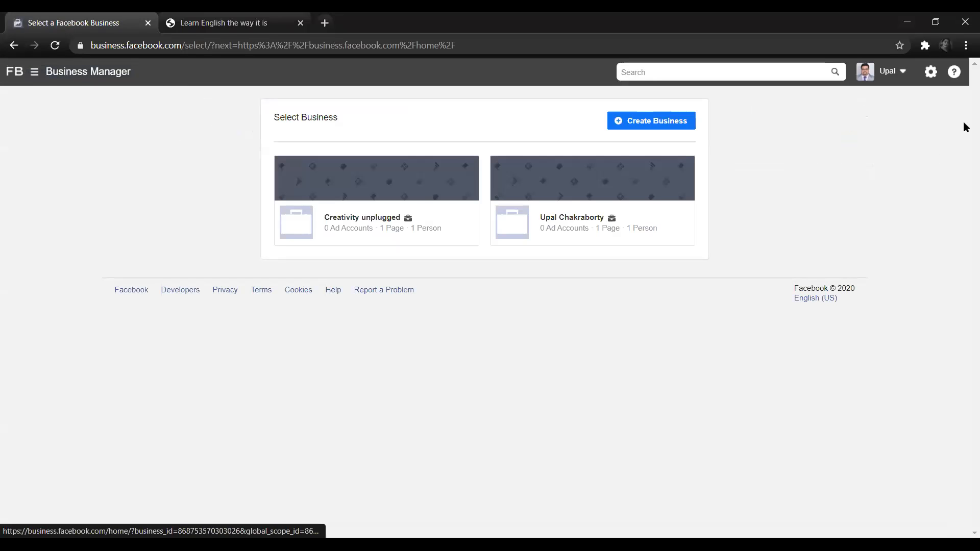
pyautogui.click(870, 76)
pyautogui.click(870, 75)
pyautogui.click(870, 76)
pyautogui.click(34, 71)
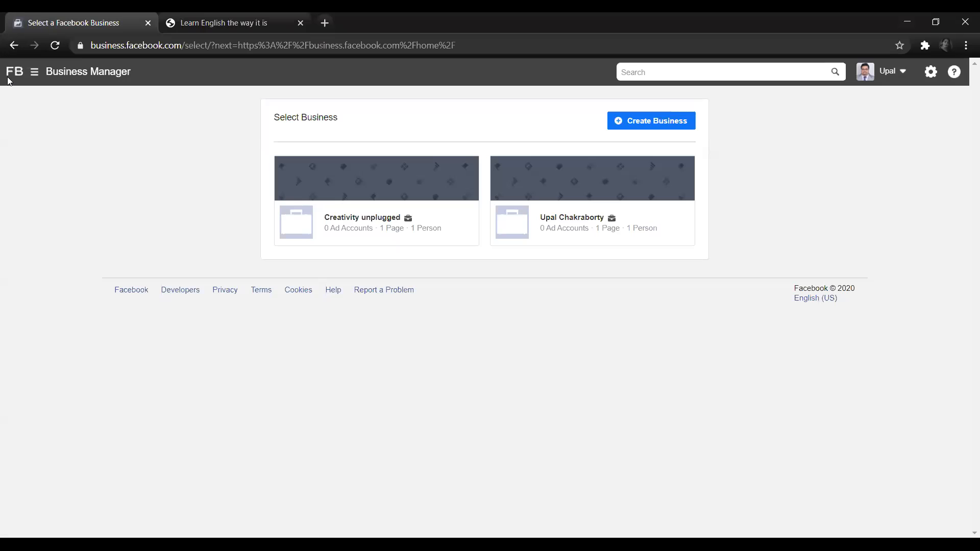
# Go to facebook.com in the current browser tab
pyautogui.click(93, 46)
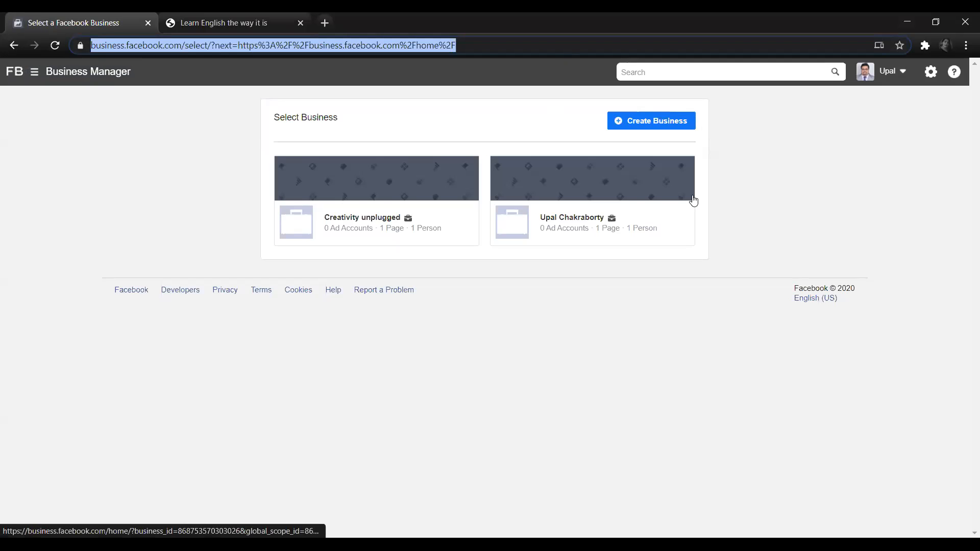
pyautogui.write('facec')
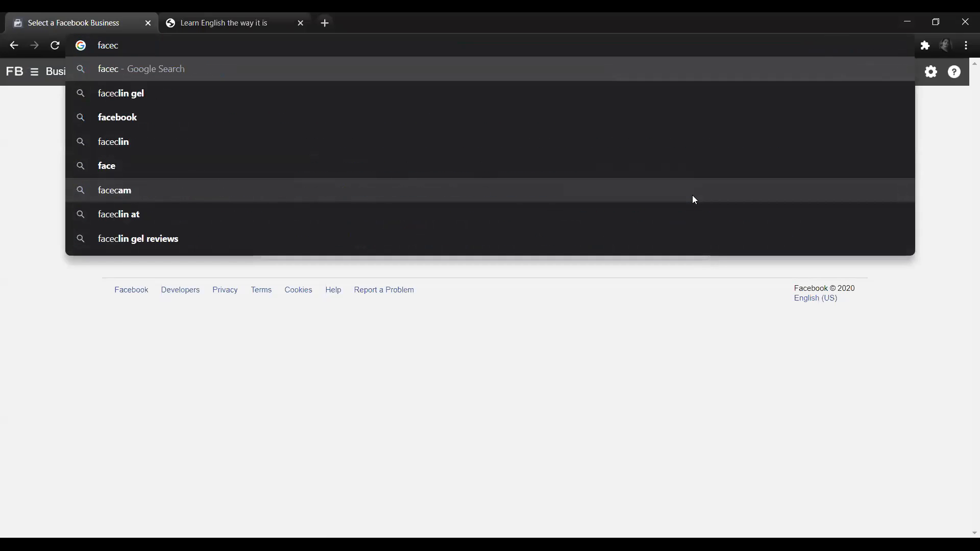
pyautogui.press('BackSpace')
pyautogui.write('bo')
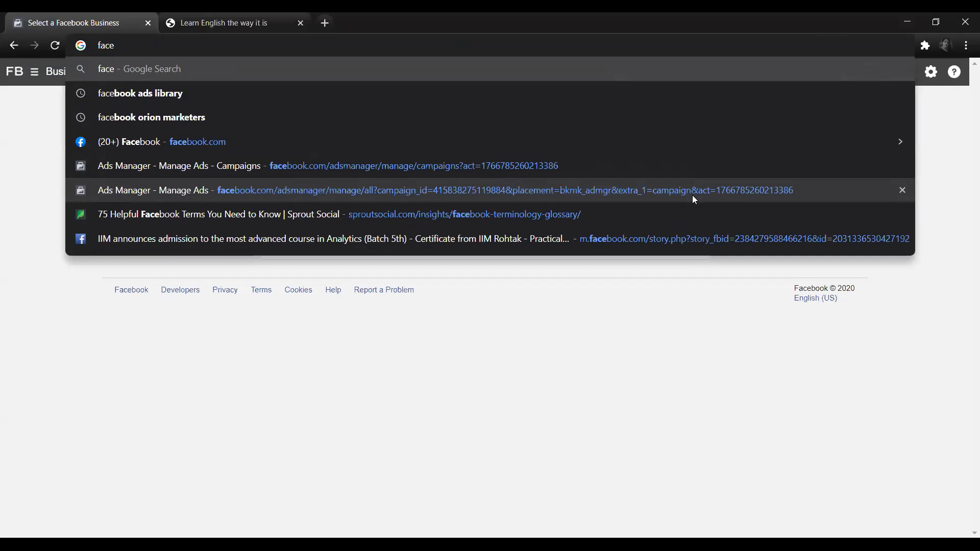
pyautogui.write('ok.com')
pyautogui.press('Return')
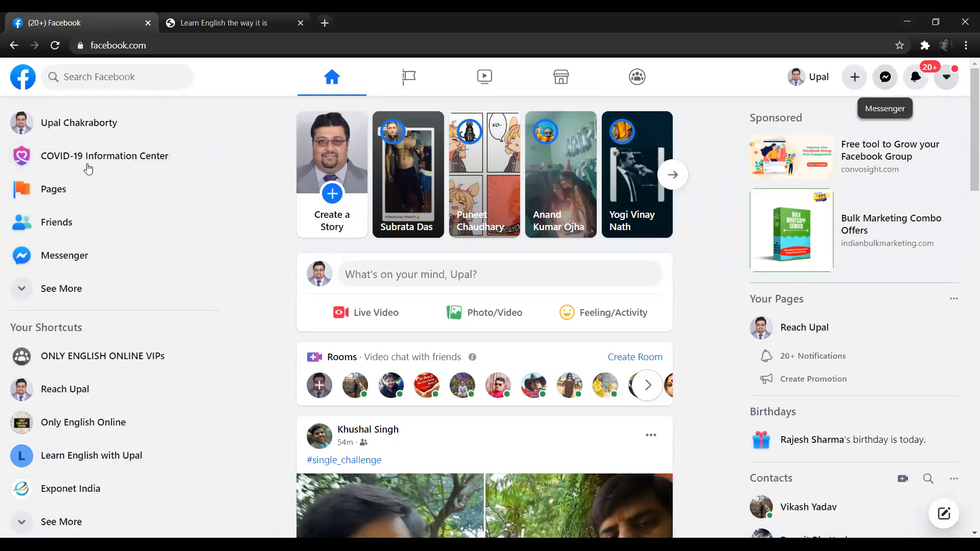
# Switch temporarily to classic Facebook, skipping the feedback survey and dismissing the notice about switching back
pyautogui.scroll(-3, 42, 301)
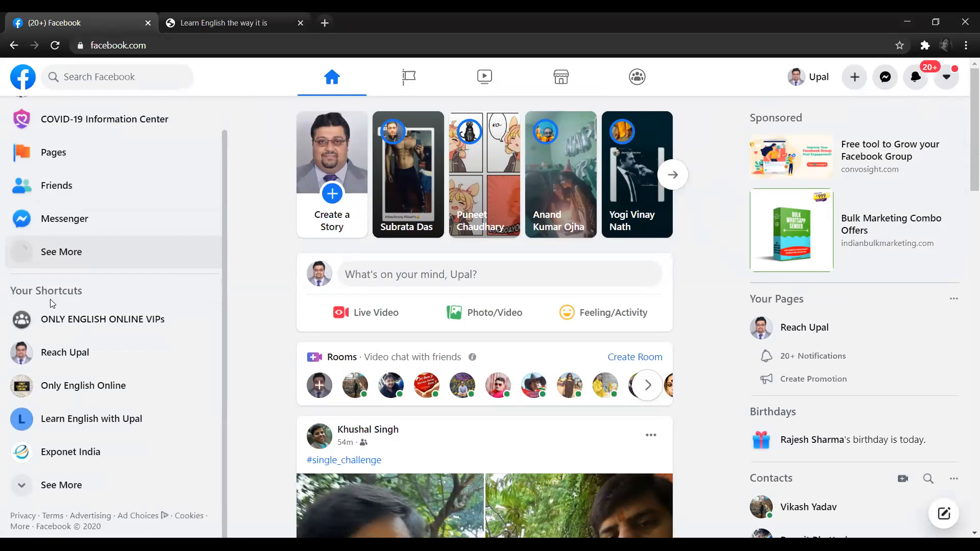
pyautogui.scroll(-2, 67, 463)
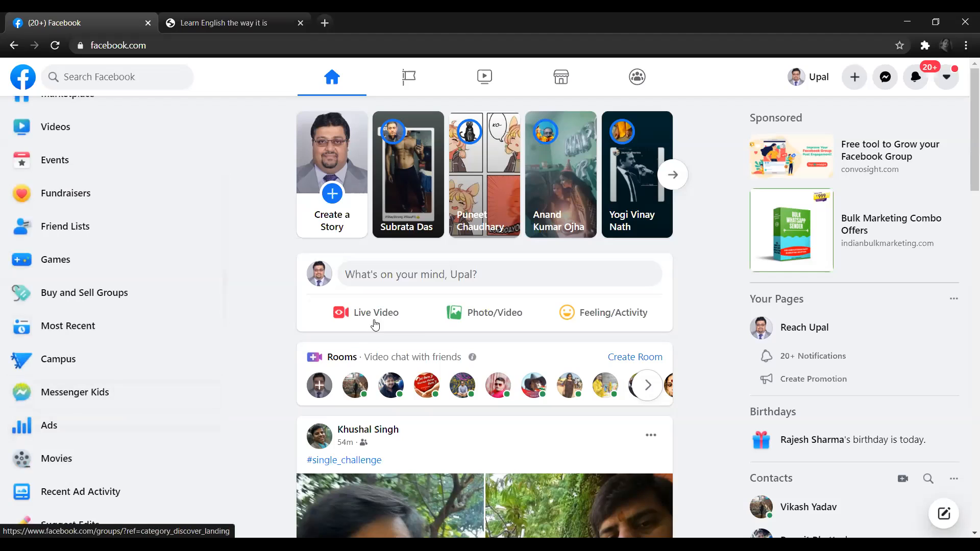
pyautogui.click(946, 79)
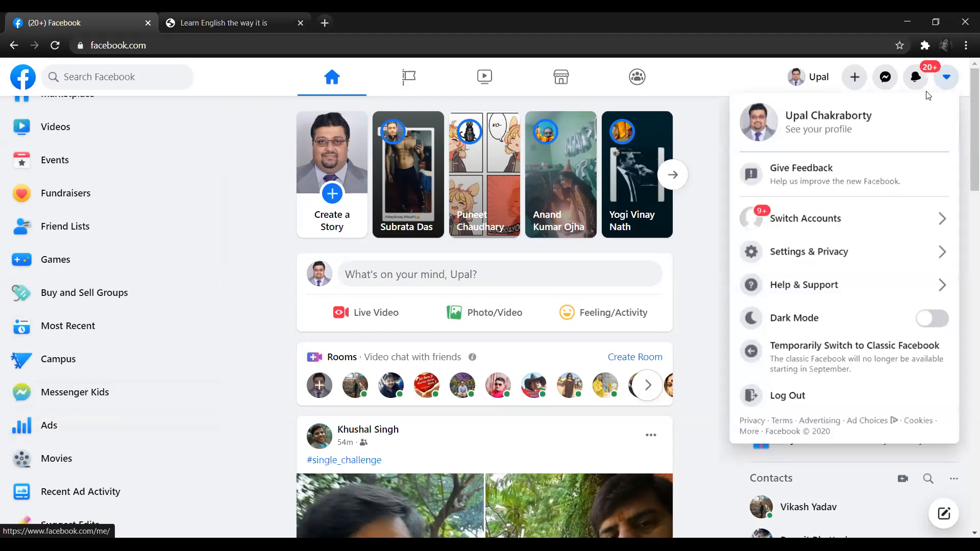
pyautogui.click(851, 354)
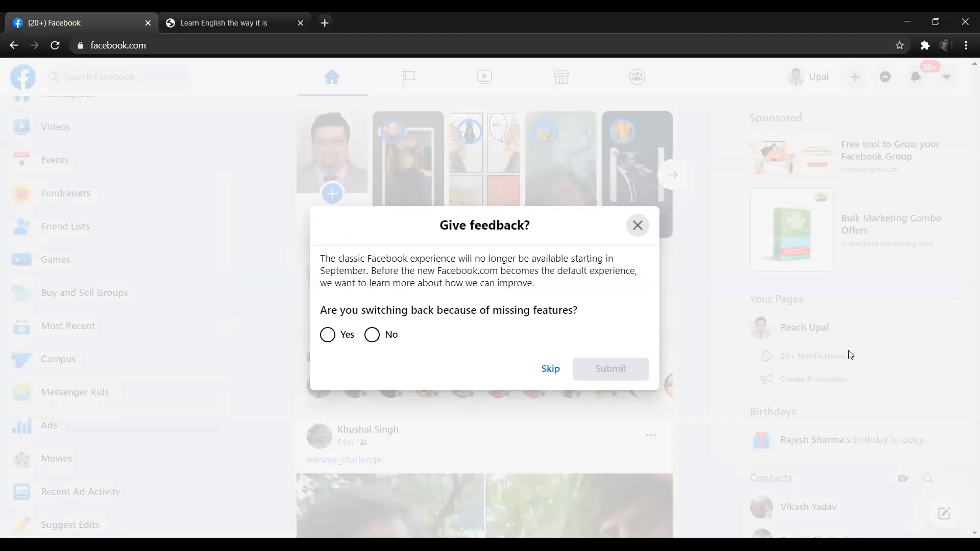
pyautogui.click(542, 369)
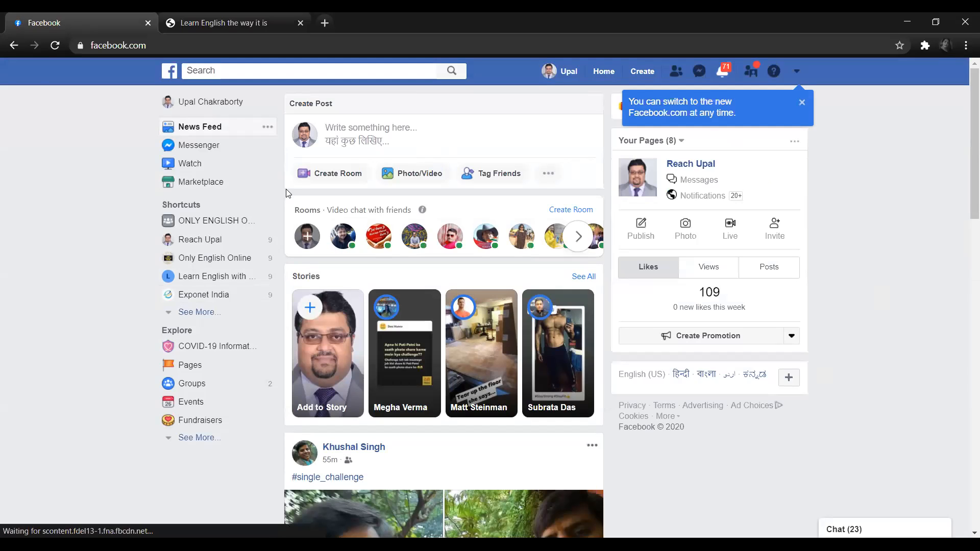
pyautogui.click(802, 103)
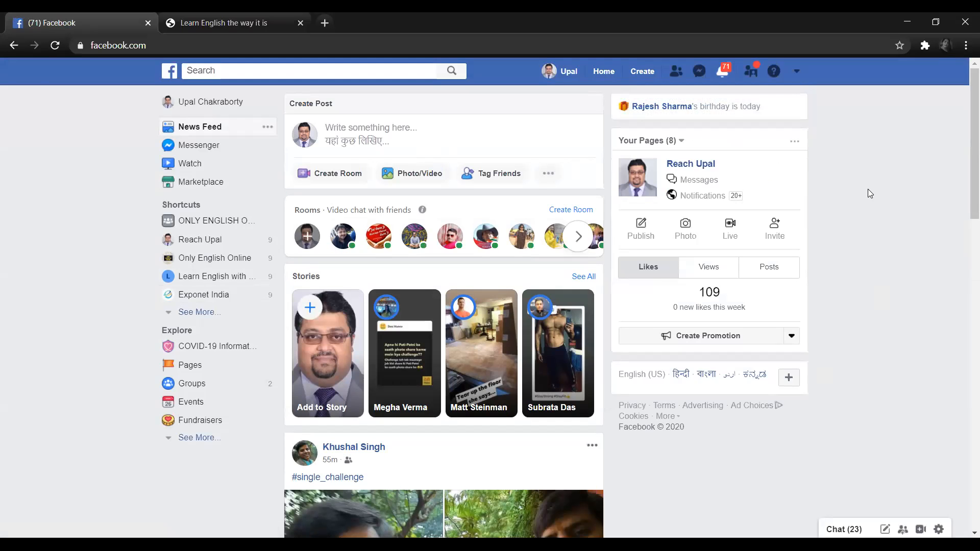
pyautogui.scroll(-4, 866, 205)
pyautogui.scroll(4, 867, 220)
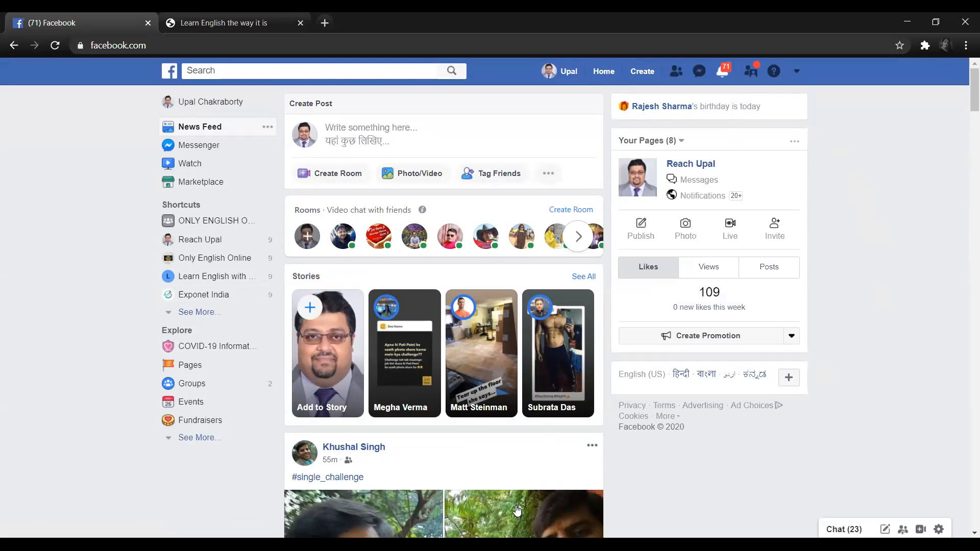
pyautogui.hotkey('alt', 'Tab')
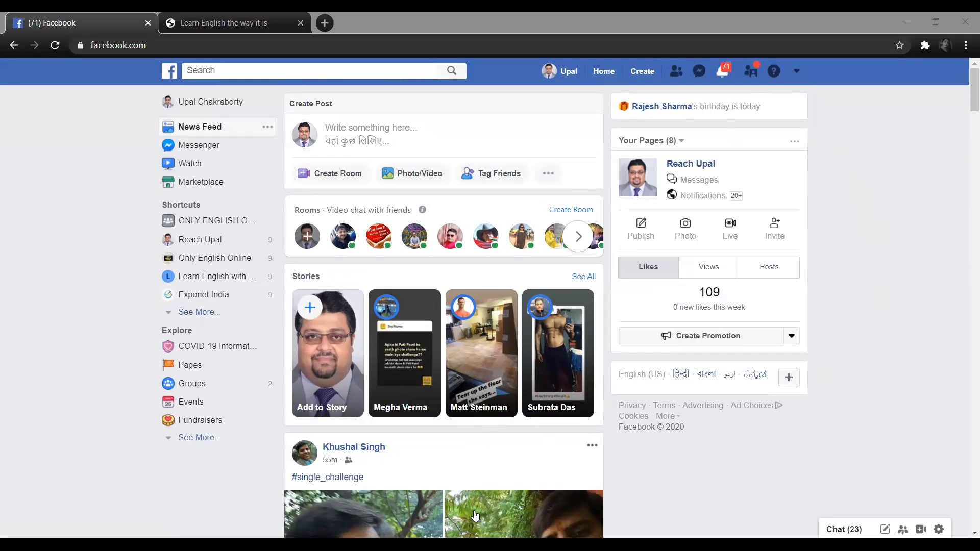
pyautogui.click(817, 107)
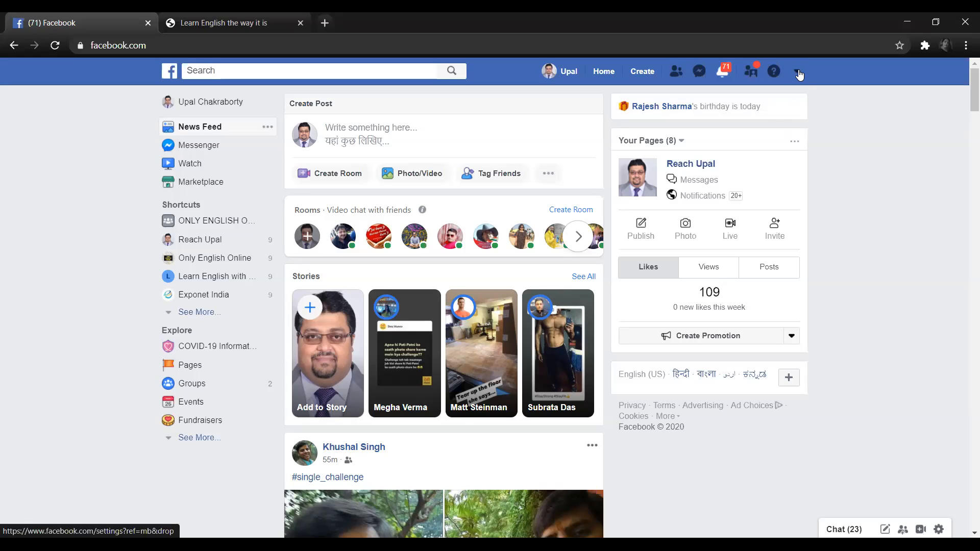
# Go to ad management from the Facebook account options and open the active ad account's campaigns
pyautogui.click(798, 73)
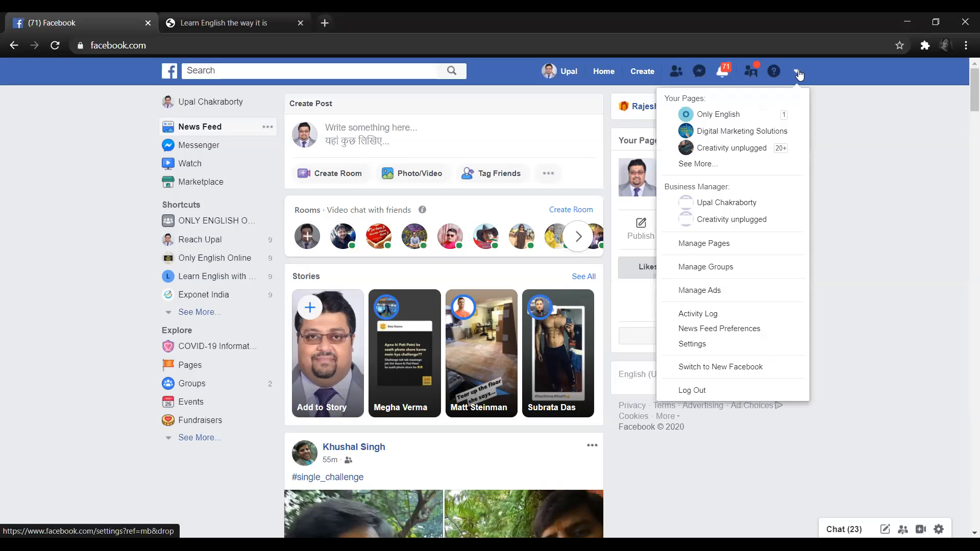
pyautogui.click(705, 295)
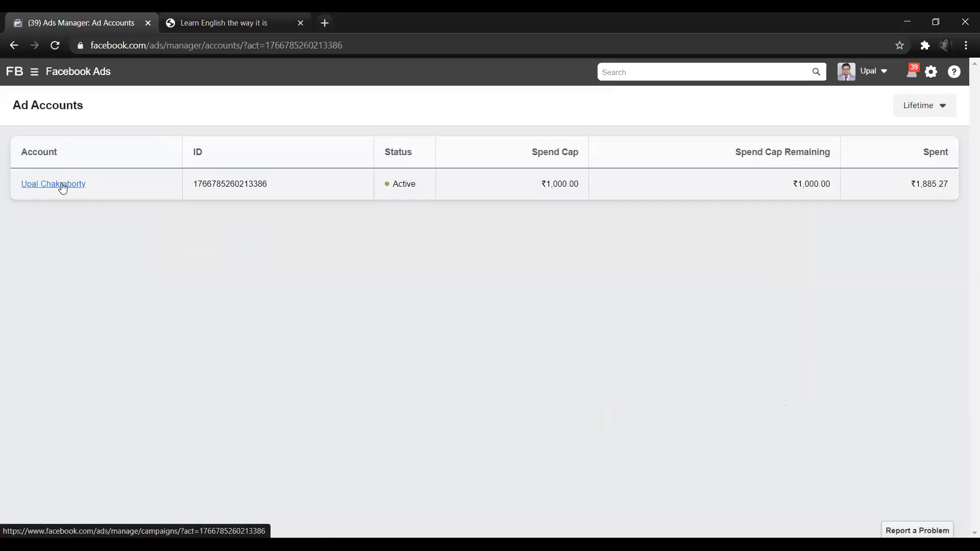
pyautogui.click(61, 184)
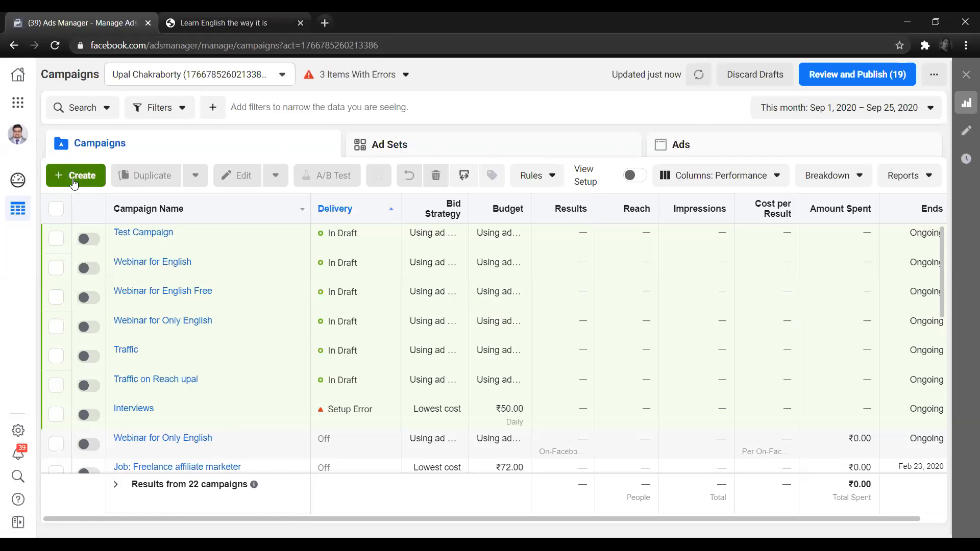
# Switch to the Only English website and load its home page, onlyenglishonline.com
pyautogui.click(219, 22)
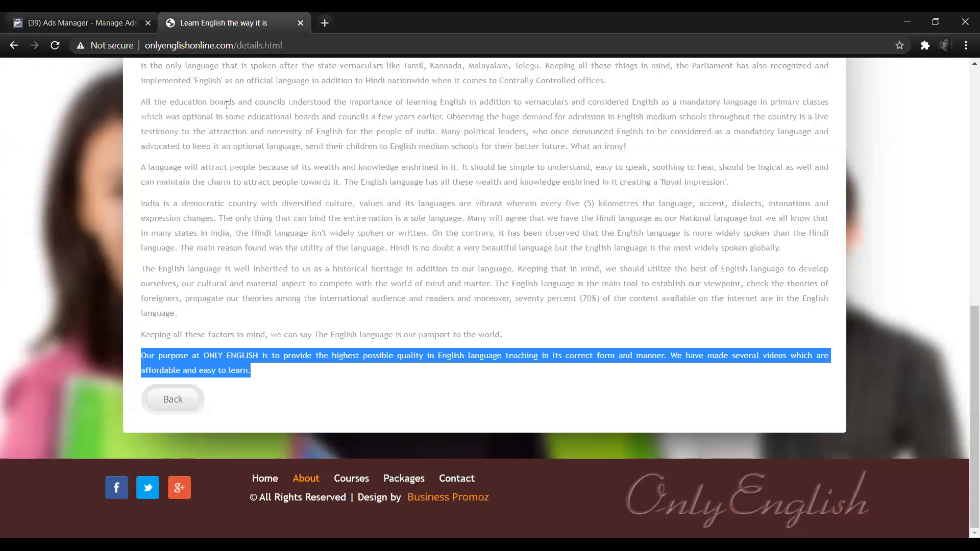
pyautogui.scroll(15, 227, 104)
pyautogui.moveTo(235, 45); pyautogui.dragTo(332, 44)
pyautogui.press('BackSpace')
pyautogui.press('Return')
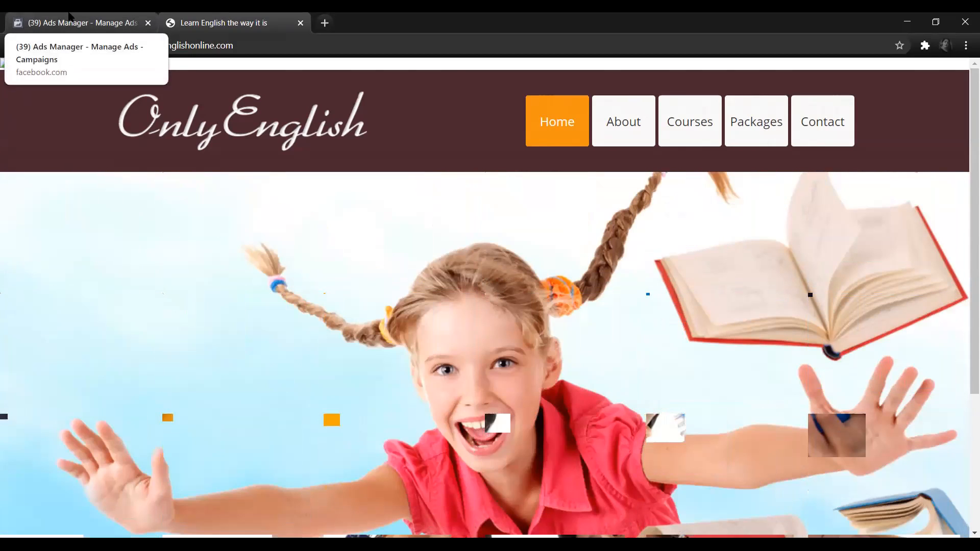
# Return to Ads Manager and create a new campaign with the Lead generation objective
pyautogui.click(69, 16)
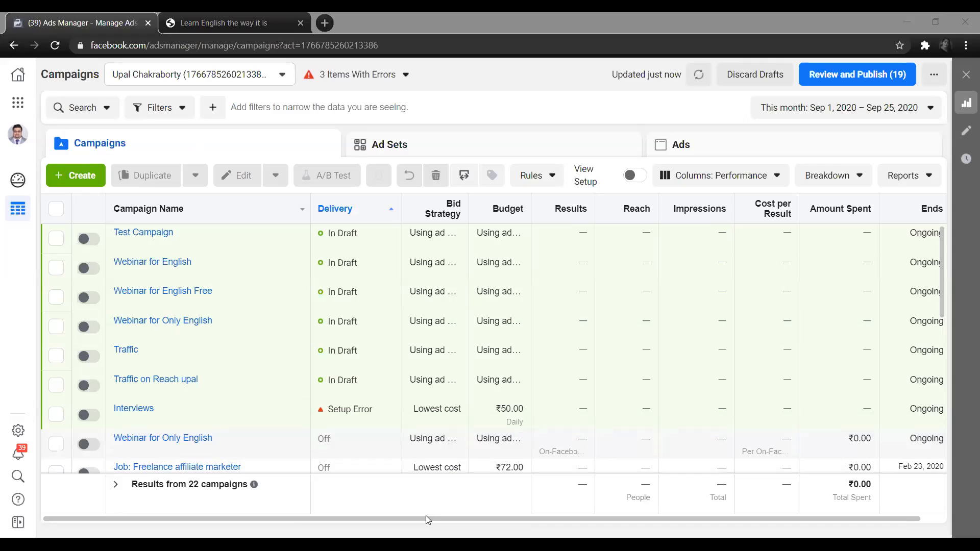
pyautogui.click(71, 178)
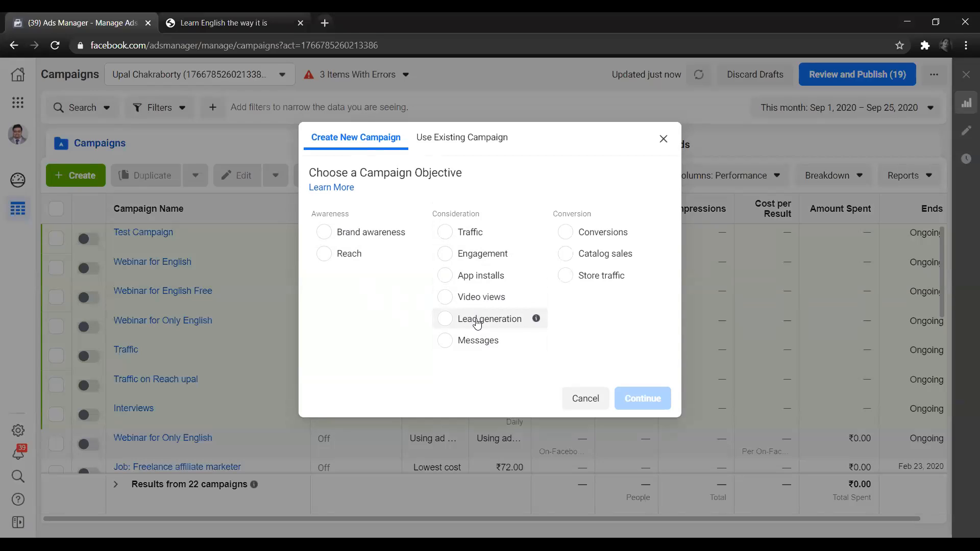
pyautogui.click(476, 322)
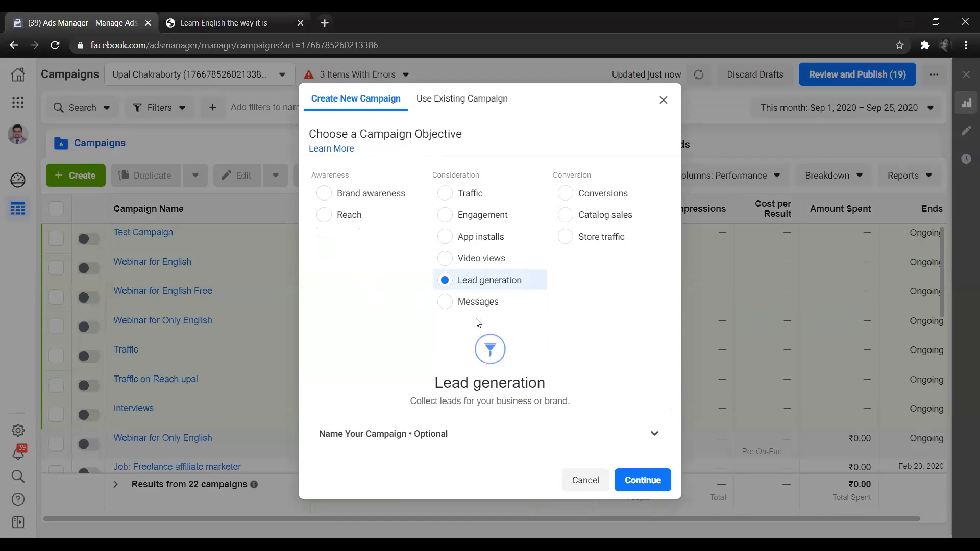
pyautogui.click(630, 479)
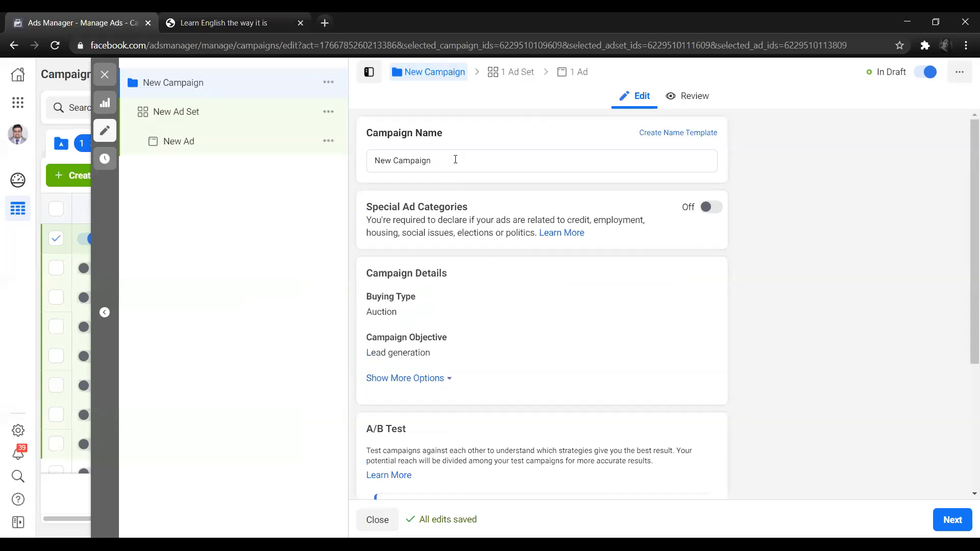
# Name the new campaign "Lead Generation for Only English"
pyautogui.doubleClick(453, 160)
pyautogui.tripleClick(453, 159)
pyautogui.write('web')
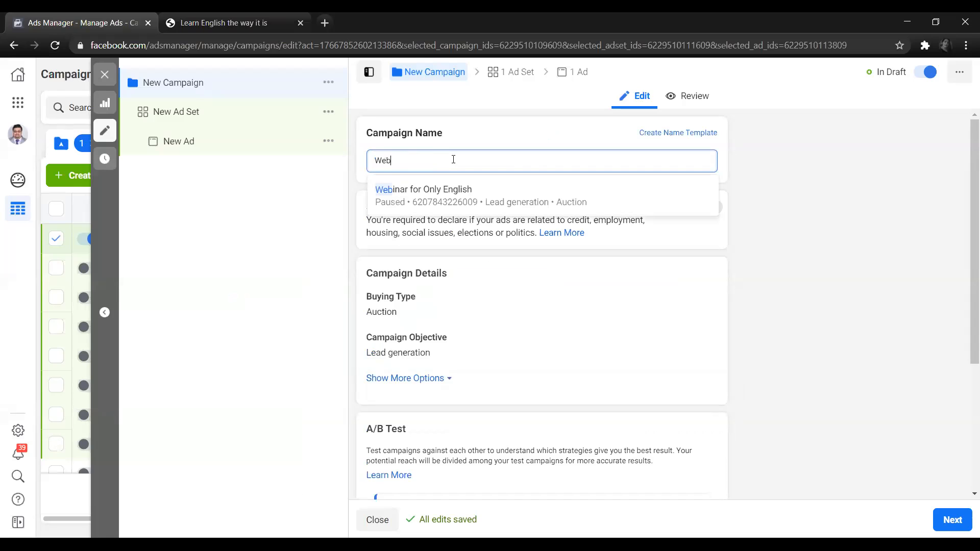
pyautogui.press('BackSpace')
pyautogui.press('BackSpace')
pyautogui.press('BackSpace')
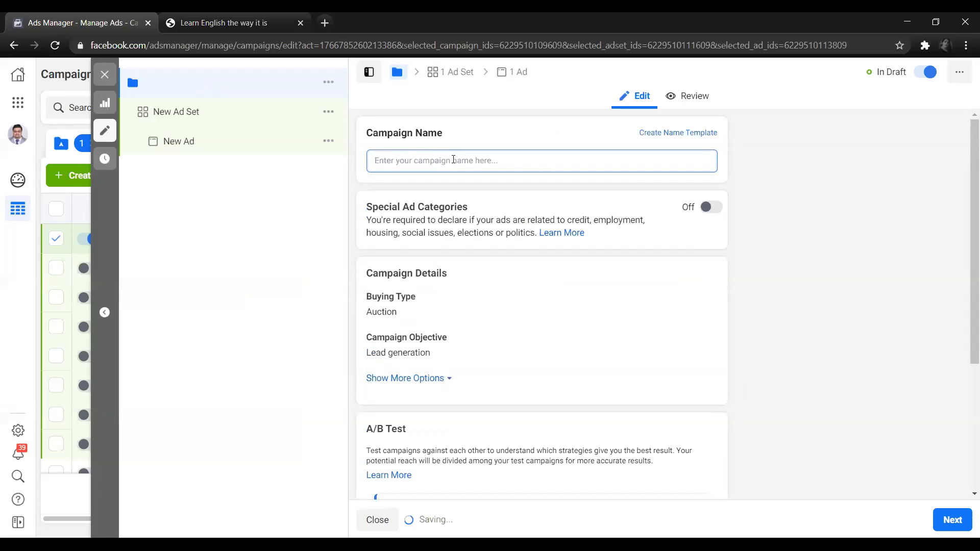
pyautogui.write('Webi')
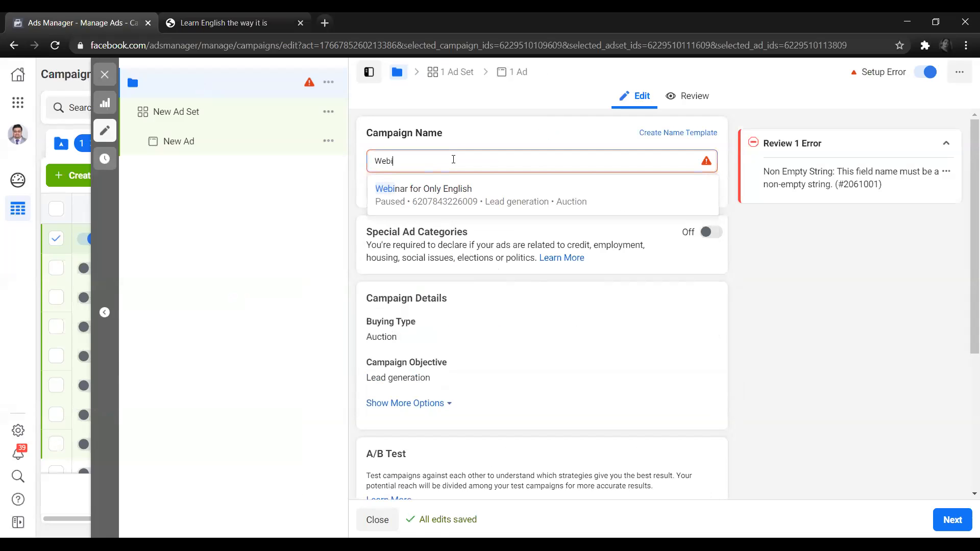
pyautogui.press('BackSpace')
pyautogui.press('BackSpace')
pyautogui.write('Lead')
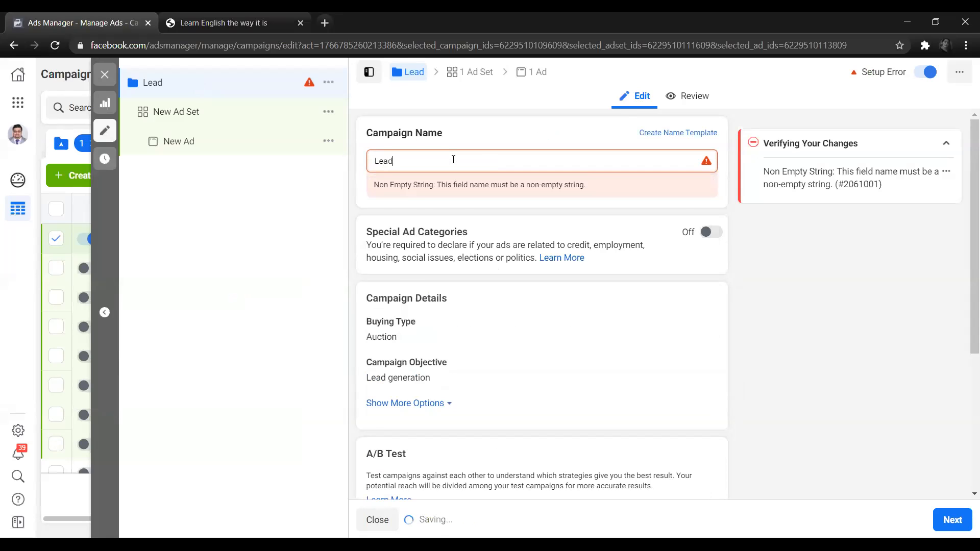
pyautogui.write(' Genera')
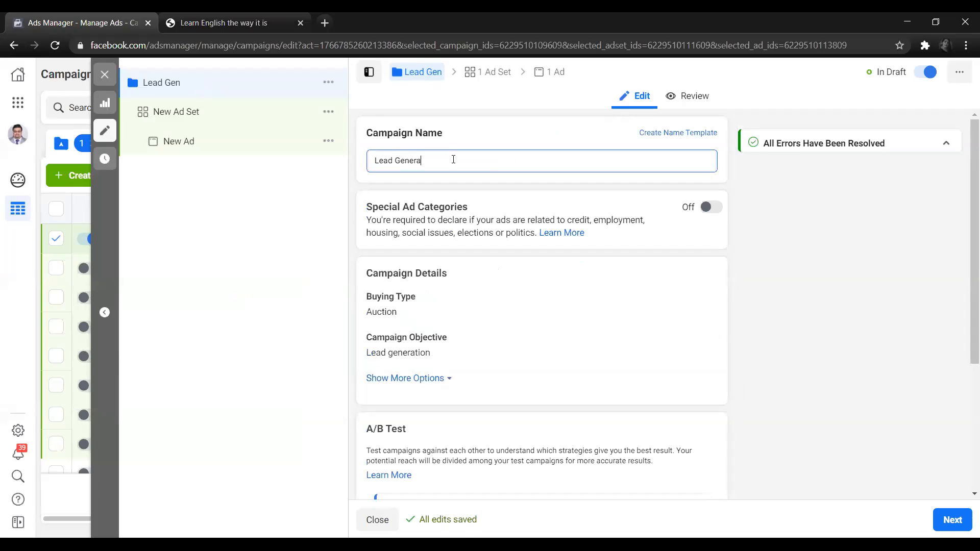
pyautogui.write('tion for Onlu')
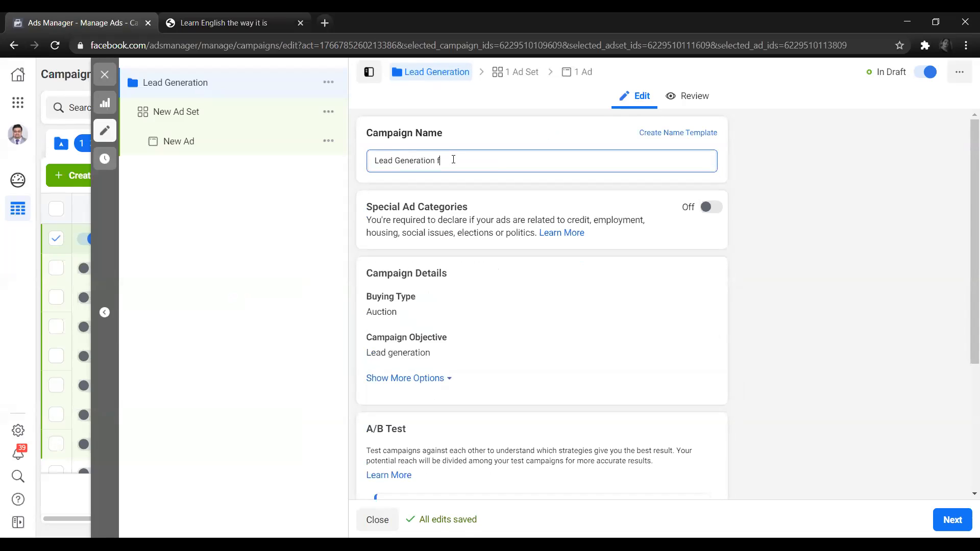
pyautogui.press('BackSpace')
pyautogui.press('BackSpace')
pyautogui.write('y English')
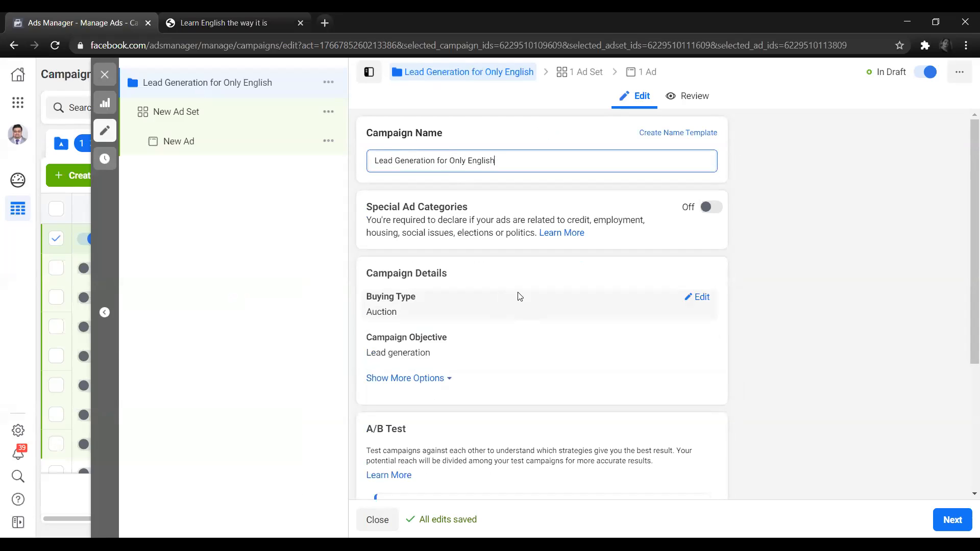
pyautogui.scroll(-1, 510, 288)
pyautogui.scroll(1, 529, 168)
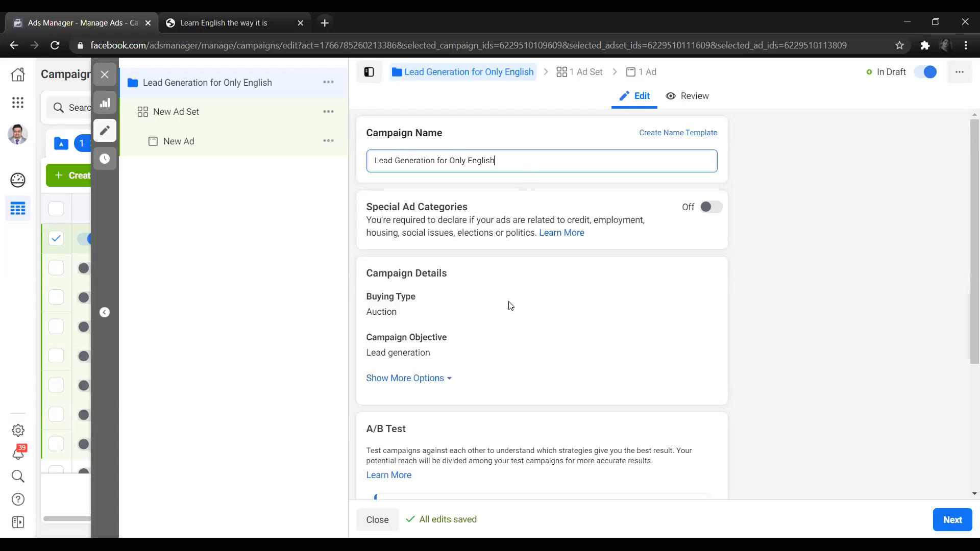
# Look over the campaign's details, A/B test and budget optimization settings, and continue to the ad set settings
pyautogui.scroll(-2, 494, 333)
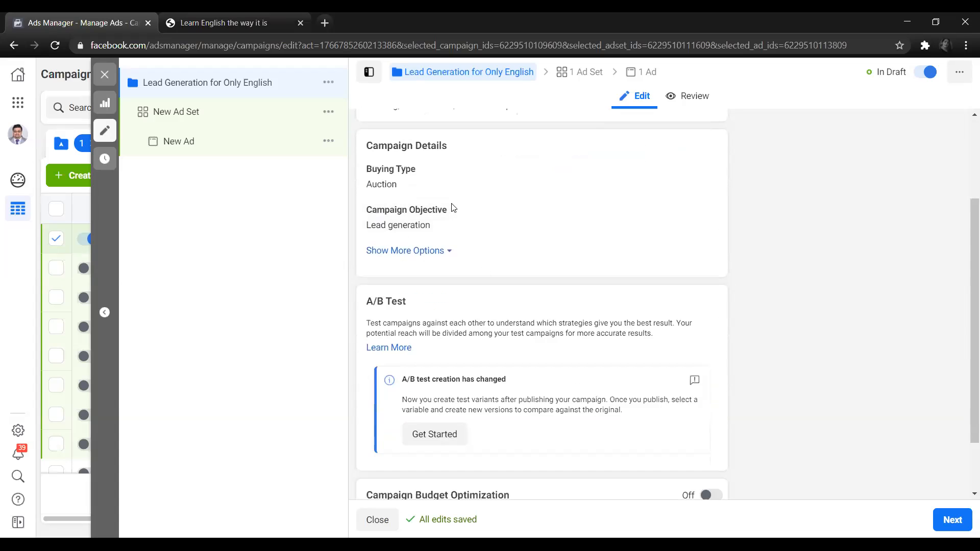
pyautogui.scroll(2, 452, 207)
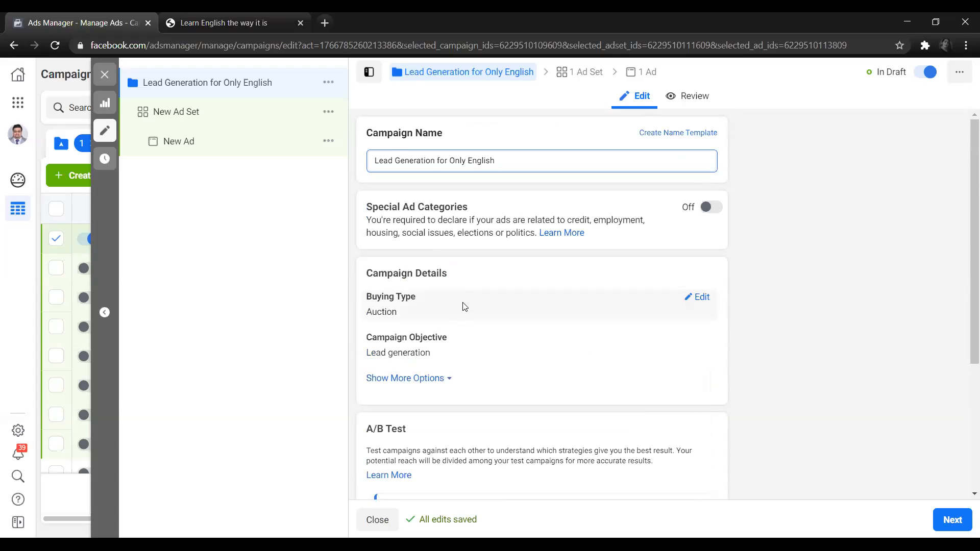
pyautogui.scroll(-1, 465, 307)
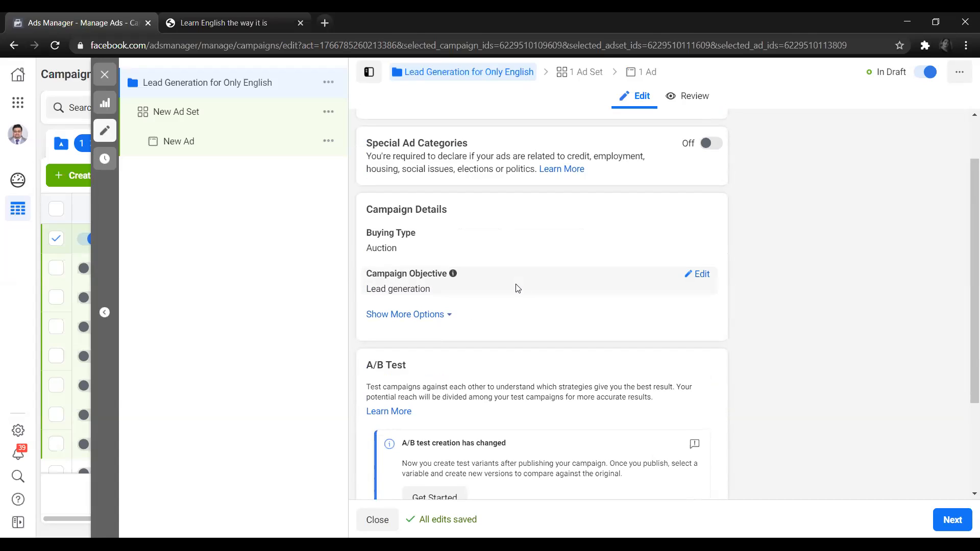
pyautogui.scroll(-3, 517, 289)
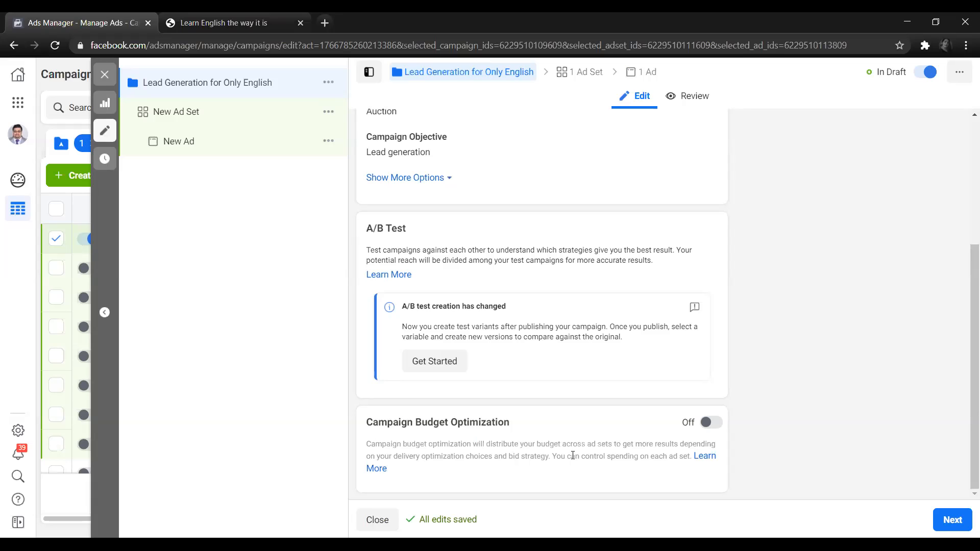
pyautogui.scroll(4, 648, 319)
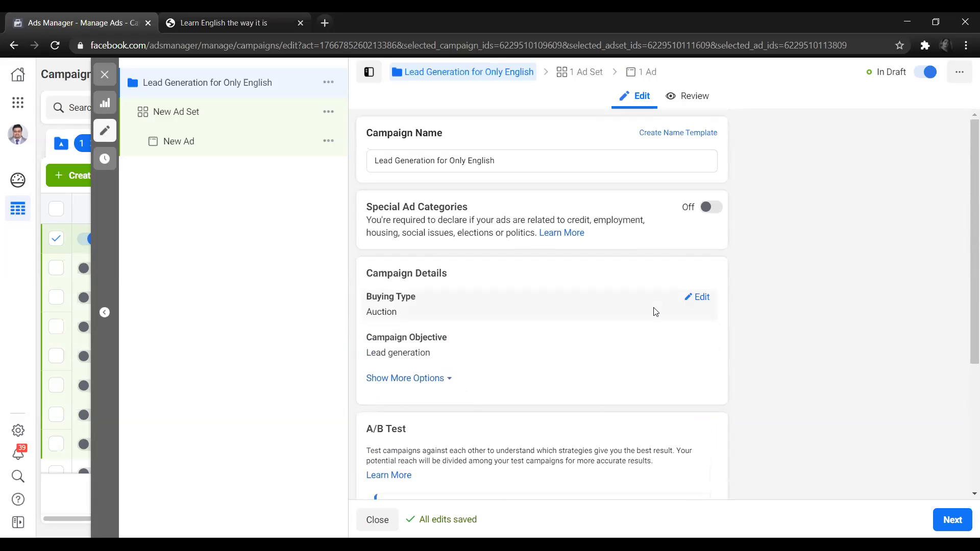
pyautogui.scroll(-1, 741, 377)
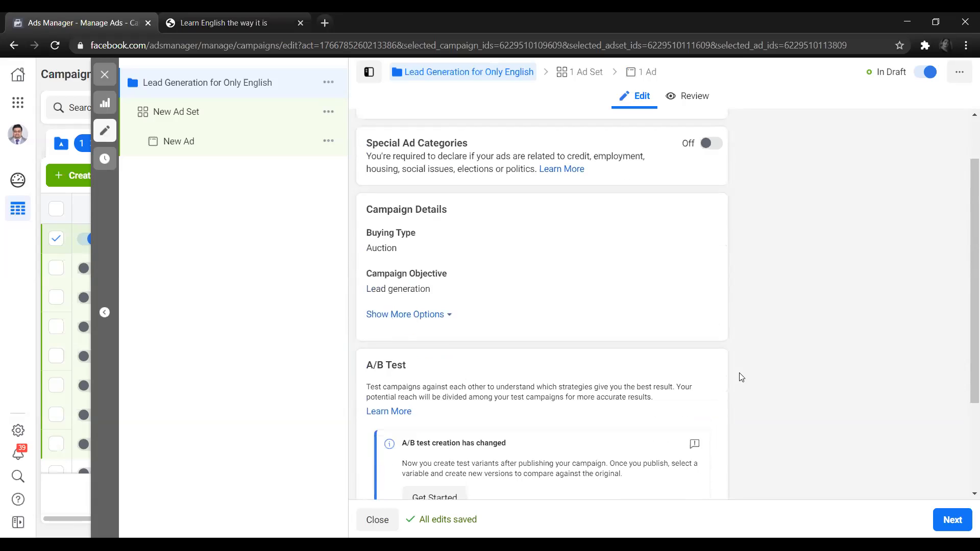
pyautogui.scroll(-2, 741, 377)
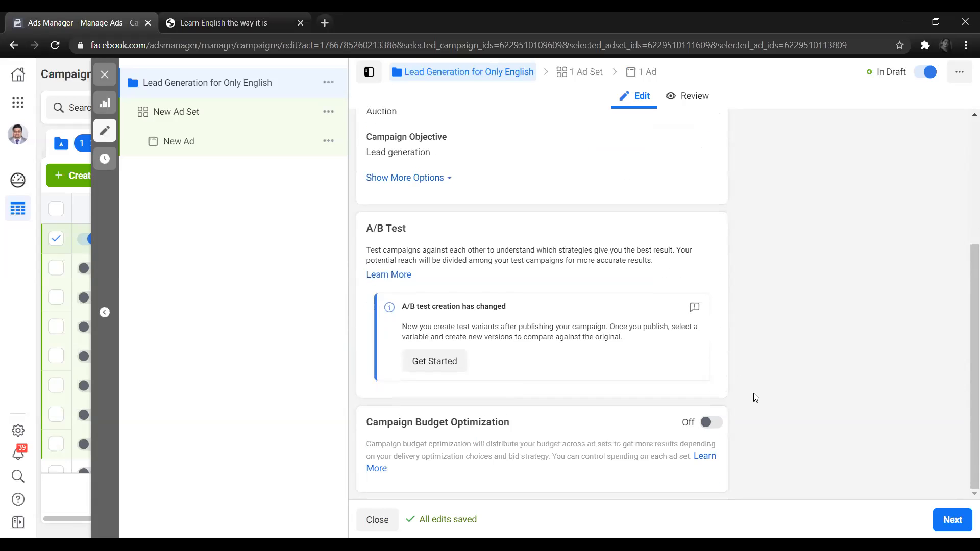
pyautogui.click(947, 521)
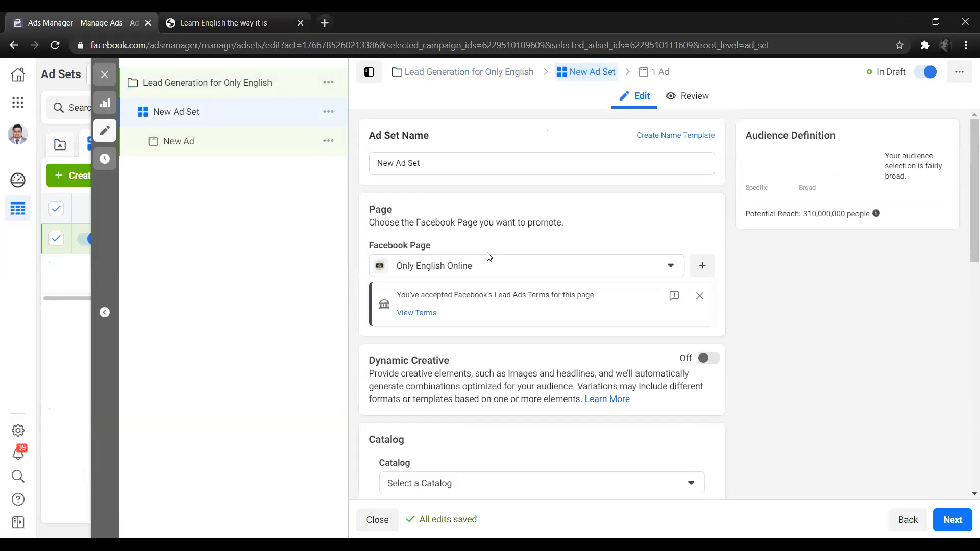
# Name the ad set "Lead Generation" and choose Only English Online as the Facebook Page to promote
pyautogui.doubleClick(443, 167)
pyautogui.tripleClick(443, 167)
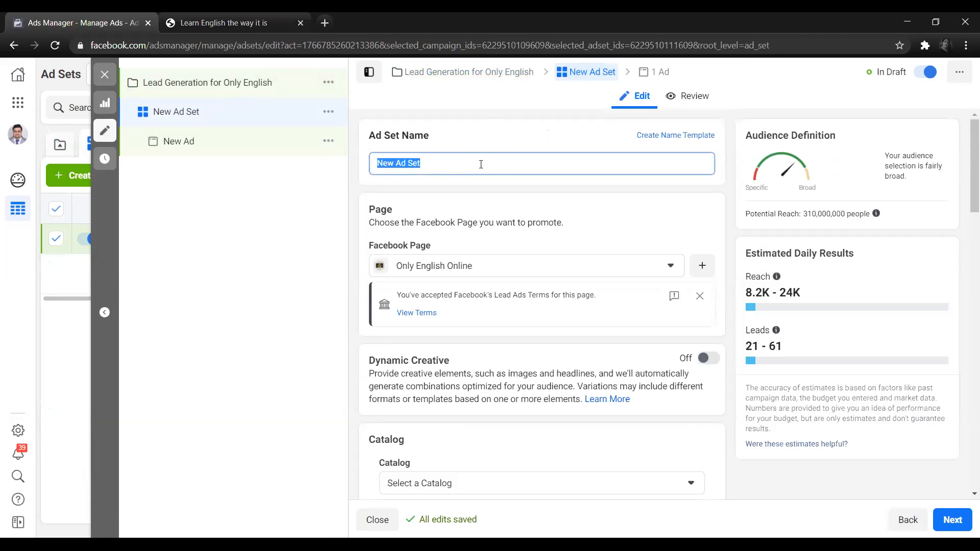
pyautogui.write('Lead Generation')
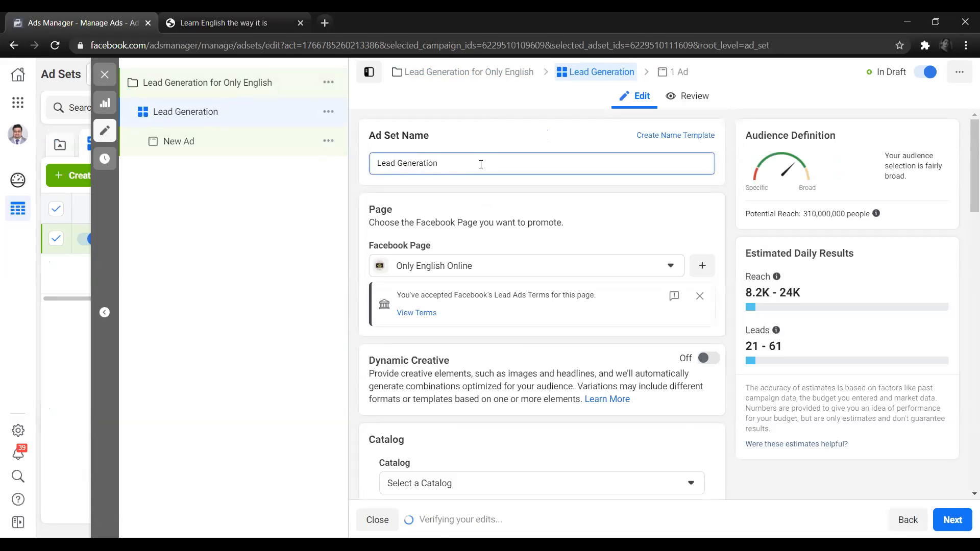
pyautogui.click(452, 152)
pyautogui.click(451, 158)
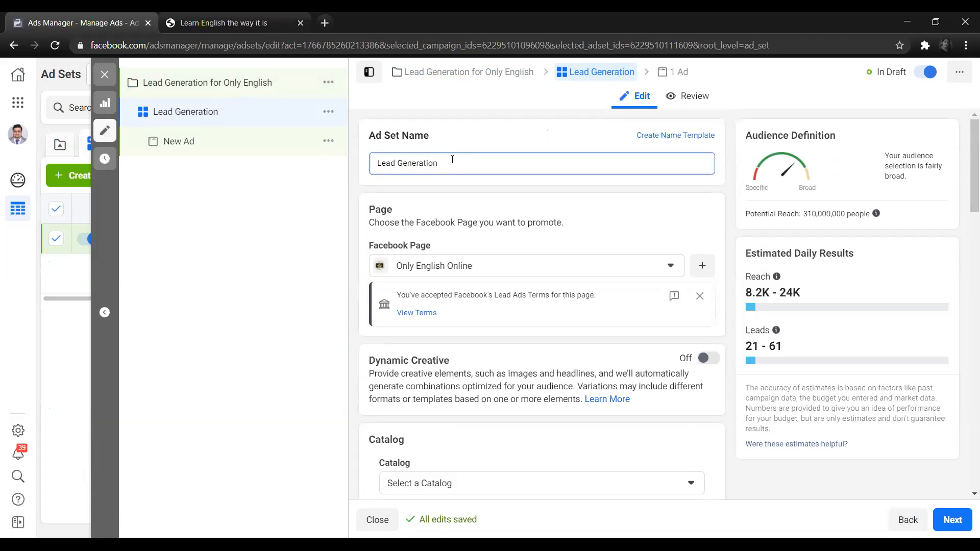
pyautogui.click(481, 270)
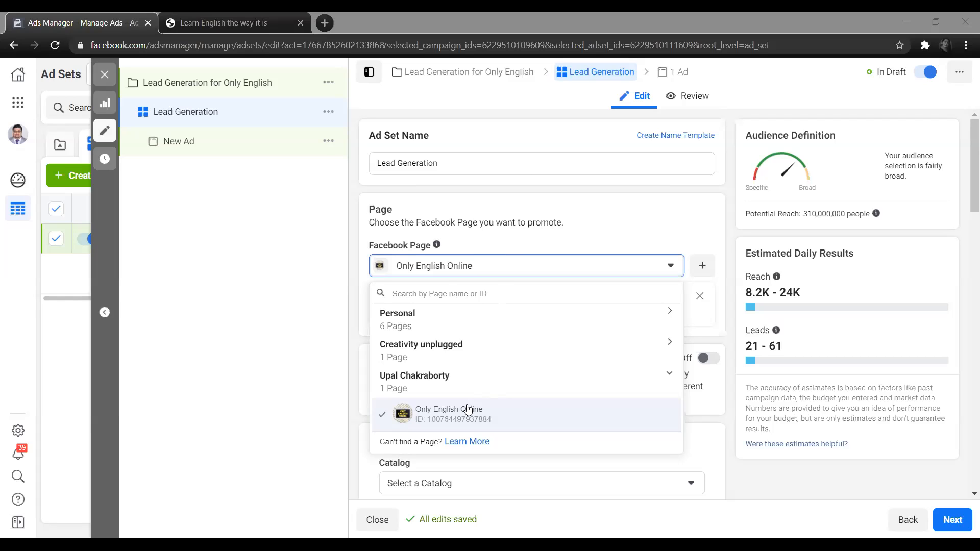
pyautogui.click(525, 412)
# Set the ad set's daily budget to 200 INR and check the estimated daily reach and leads
pyautogui.scroll(-5, 521, 291)
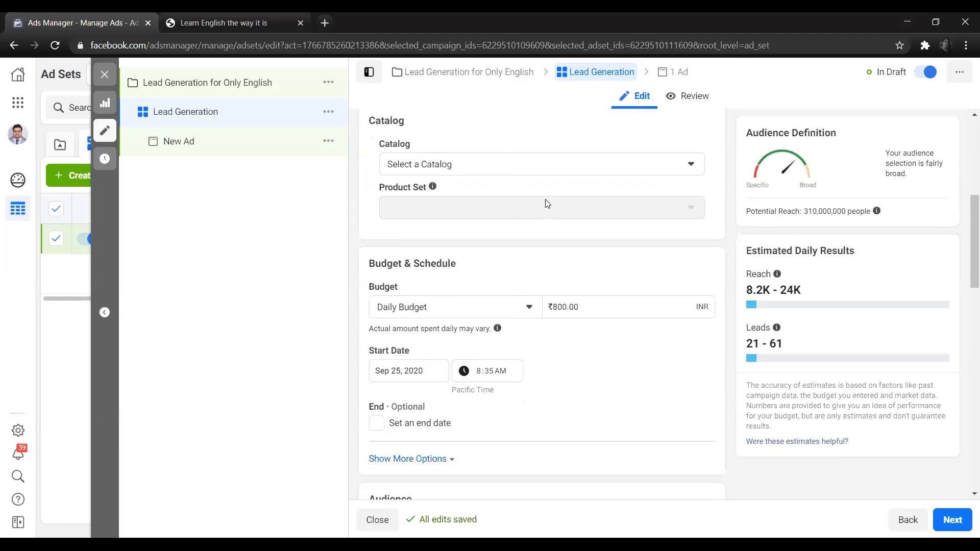
pyautogui.scroll(-3, 556, 224)
pyautogui.click(599, 181)
pyautogui.write('10')
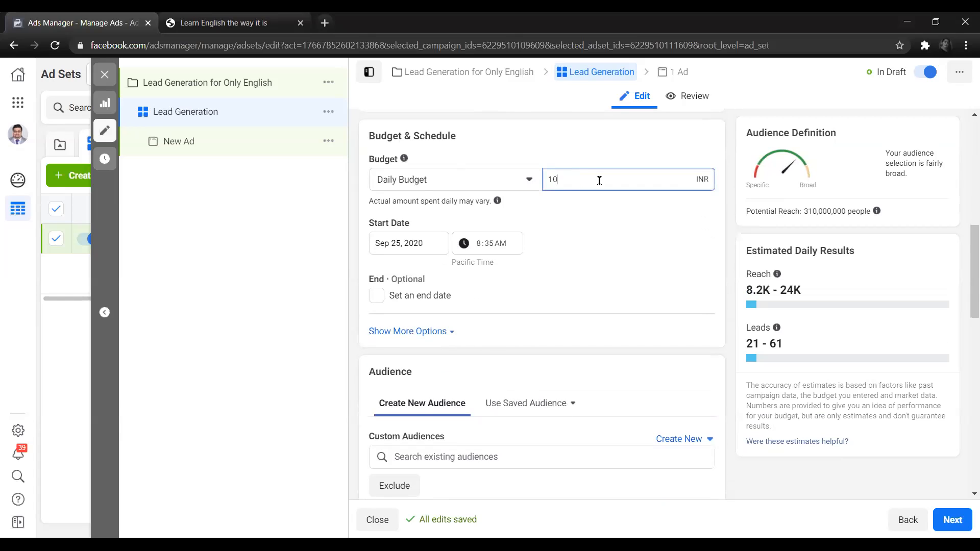
pyautogui.press('BackSpace')
pyautogui.press('BackSpace')
pyautogui.write('200')
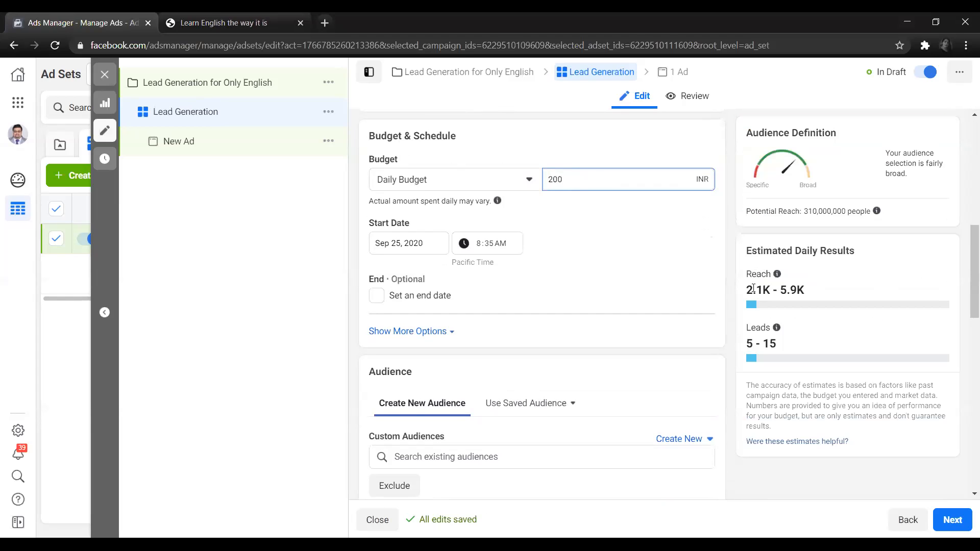
pyautogui.scroll(-1, 756, 273)
pyautogui.scroll(1, 661, 281)
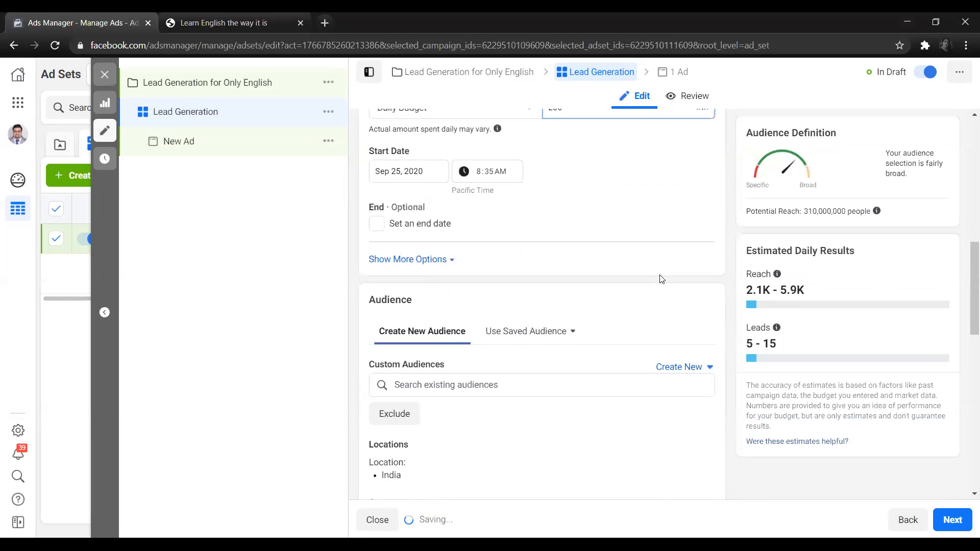
pyautogui.moveTo(748, 290); pyautogui.dragTo(814, 291)
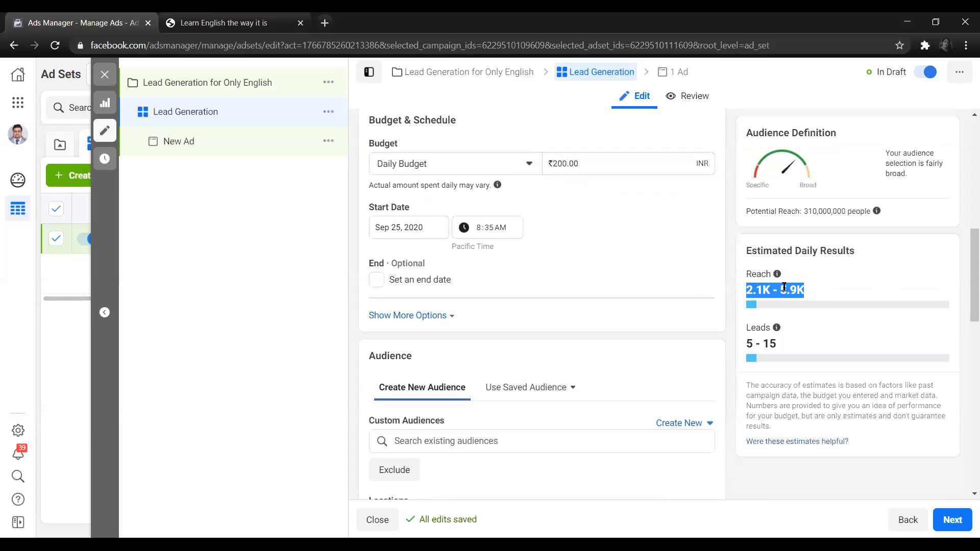
pyautogui.moveTo(794, 348); pyautogui.dragTo(749, 343)
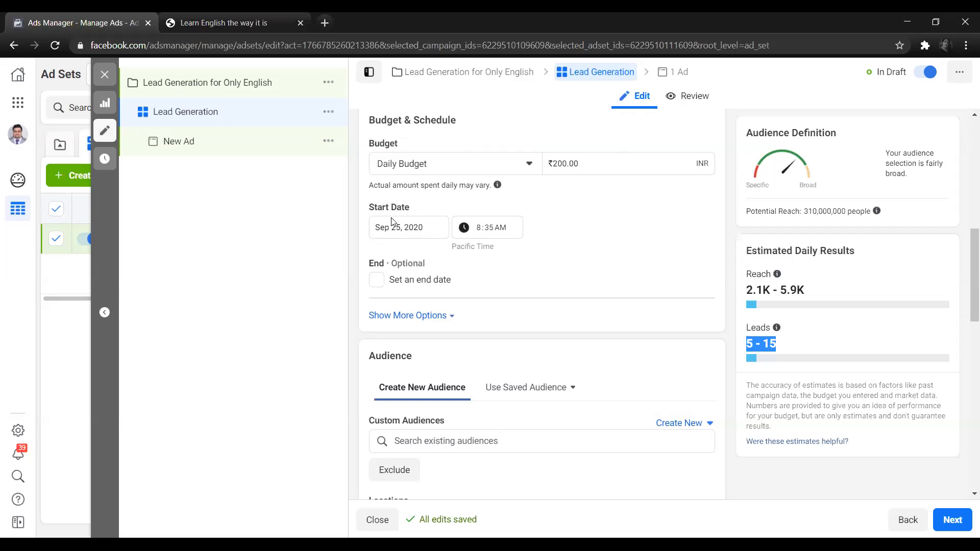
# Turn the optional end date on and back off, and keep Daily Budget as the budget type
pyautogui.click(377, 281)
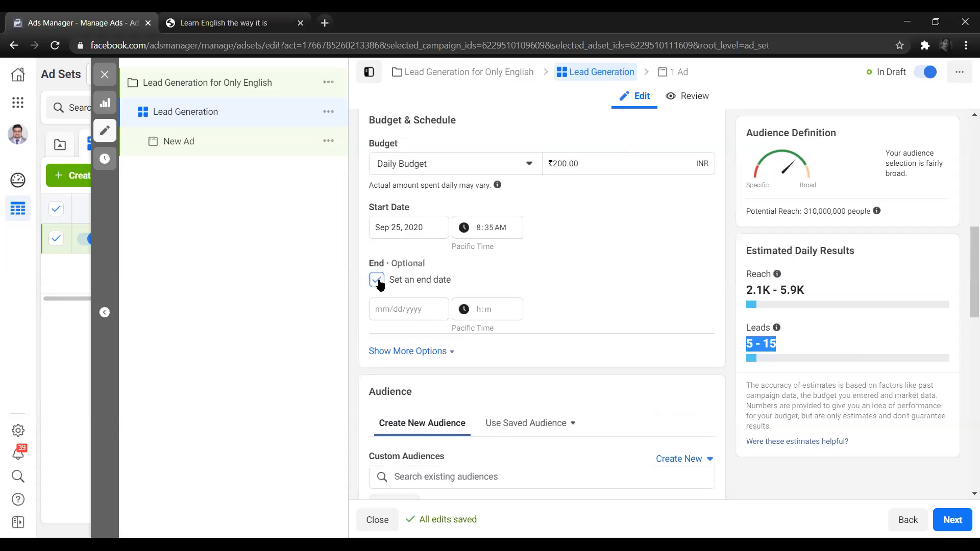
pyautogui.click(376, 280)
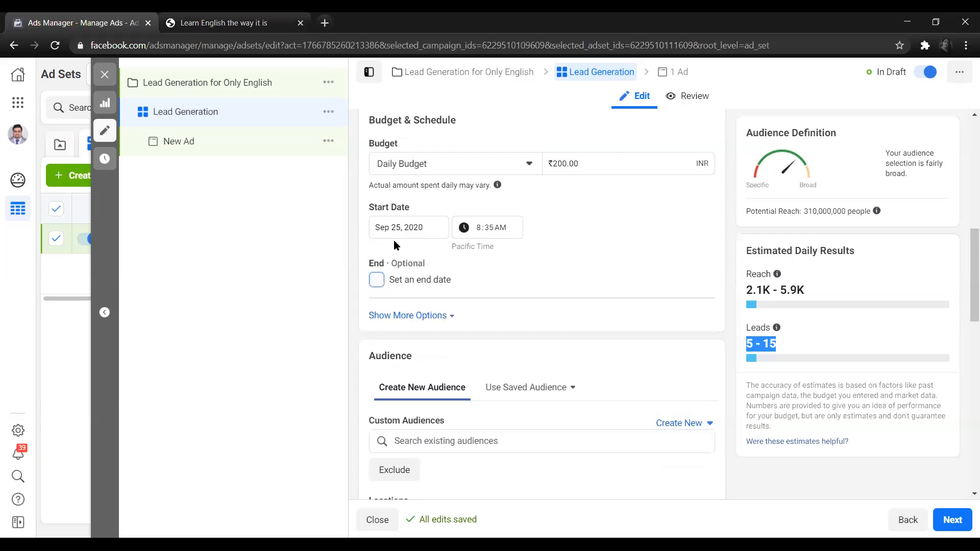
pyautogui.click(453, 166)
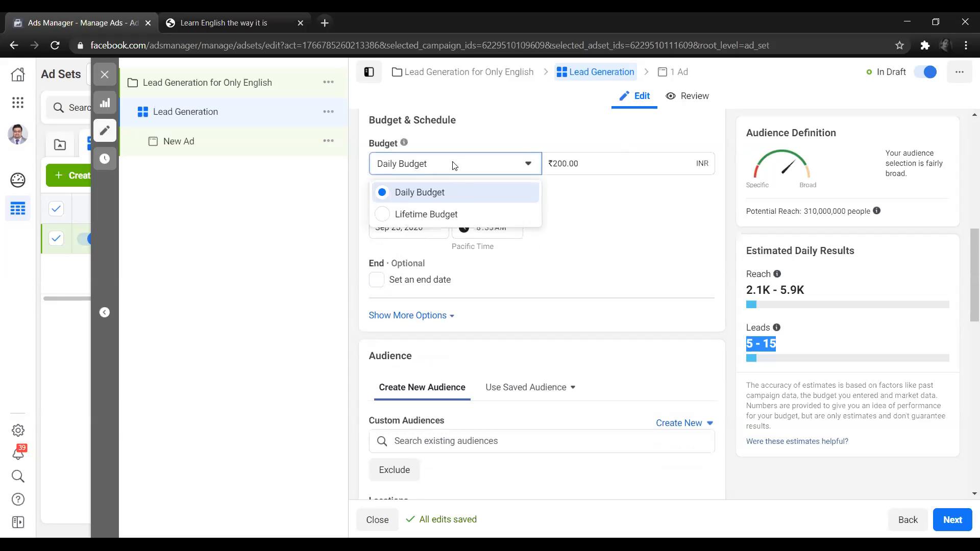
pyautogui.click(457, 197)
# Set the audience location to the city of Mumbai, Maharashtra, in place of India
pyautogui.scroll(-3, 559, 220)
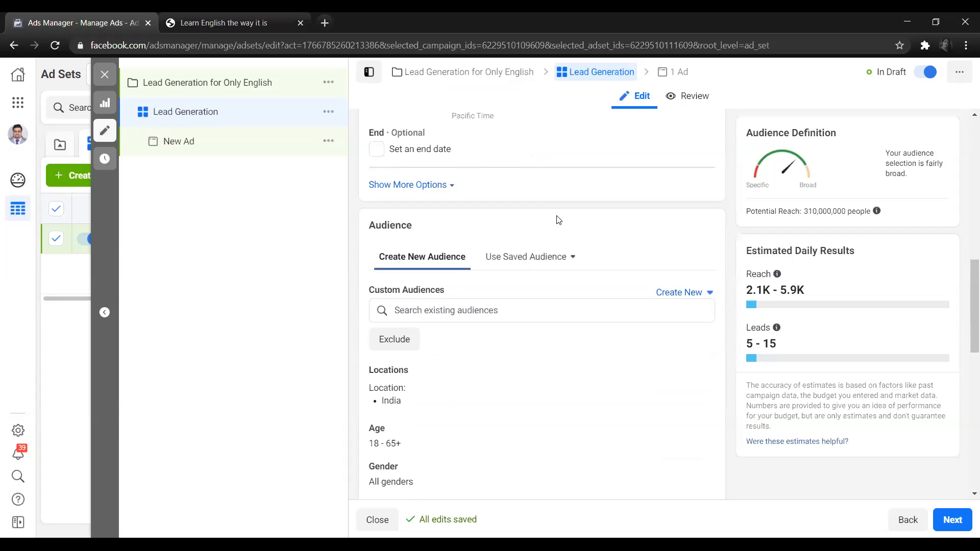
pyautogui.scroll(-4, 559, 220)
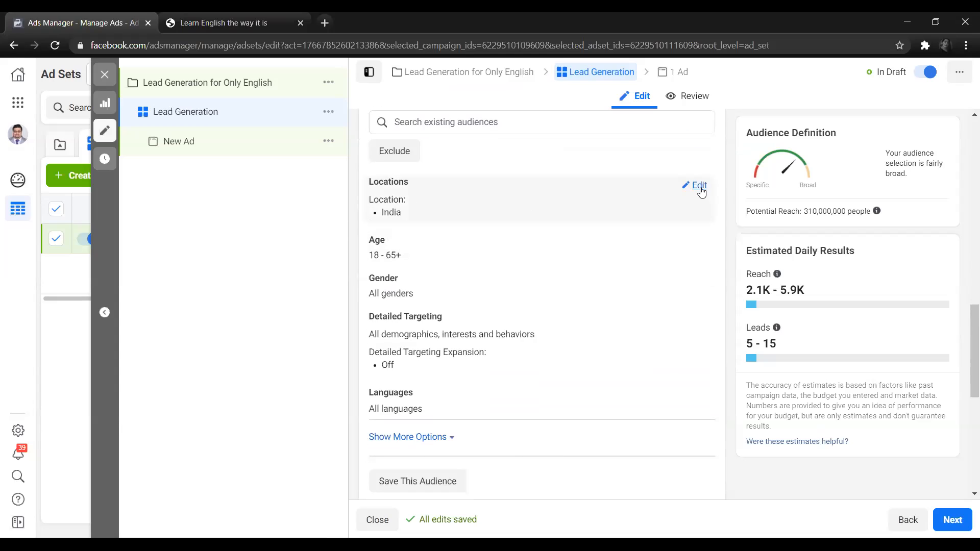
pyautogui.click(699, 186)
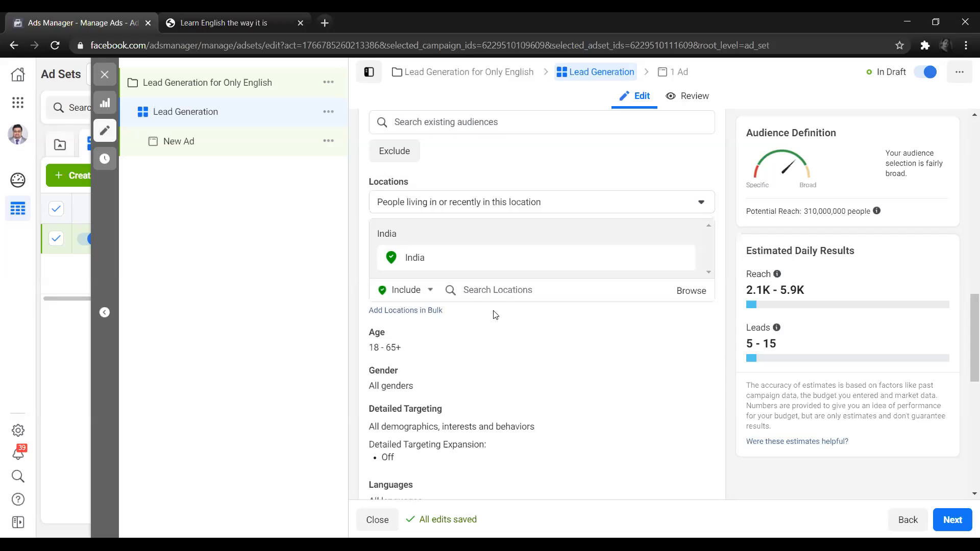
pyautogui.click(520, 294)
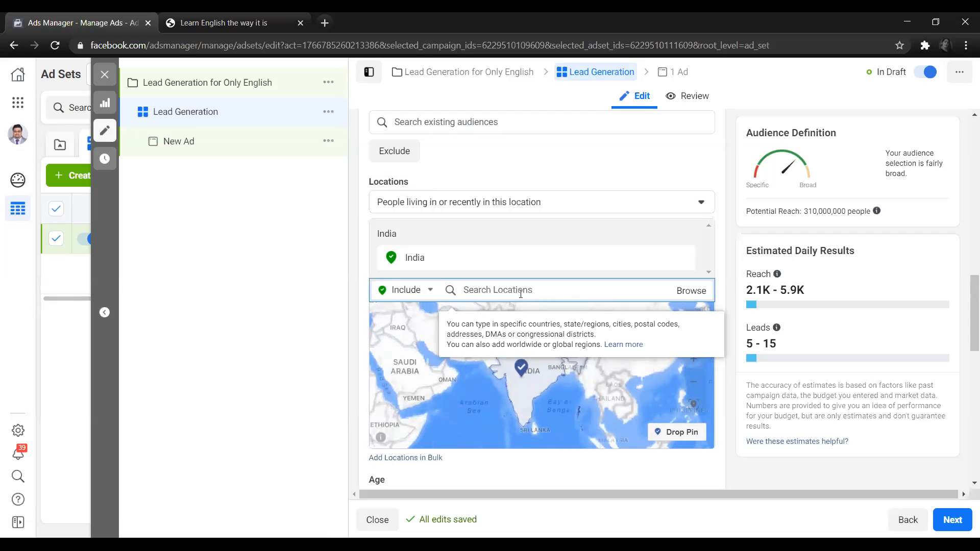
pyautogui.write('Muma')
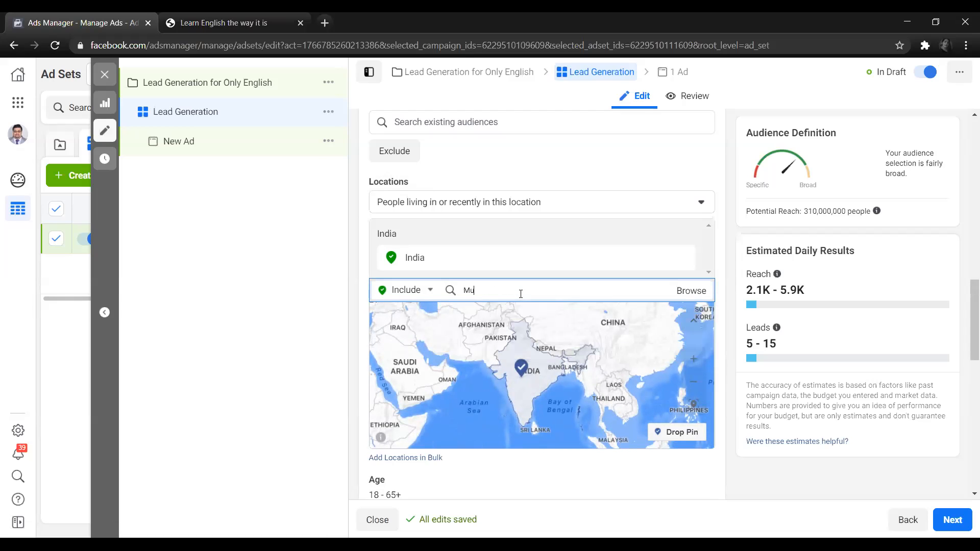
pyautogui.press('BackSpace')
pyautogui.write('mbai')
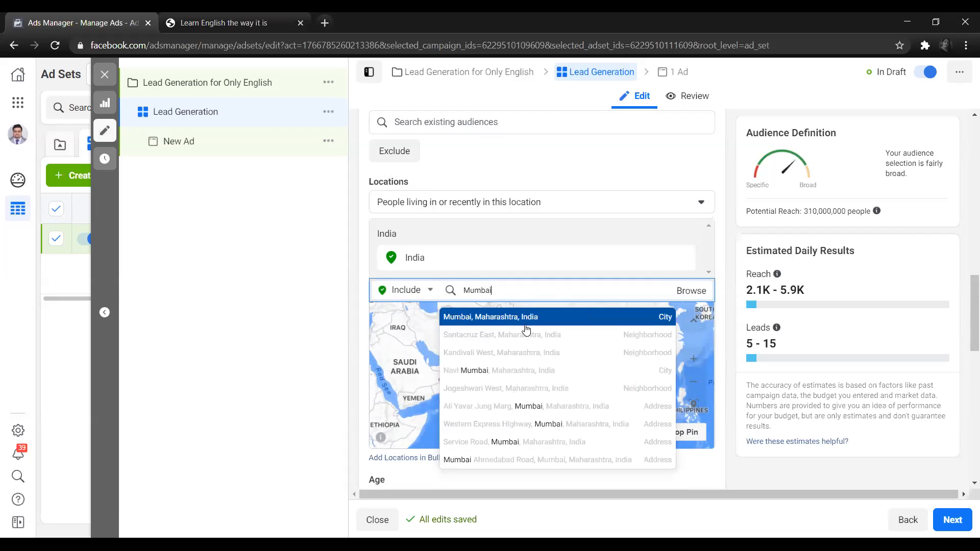
pyautogui.click(526, 317)
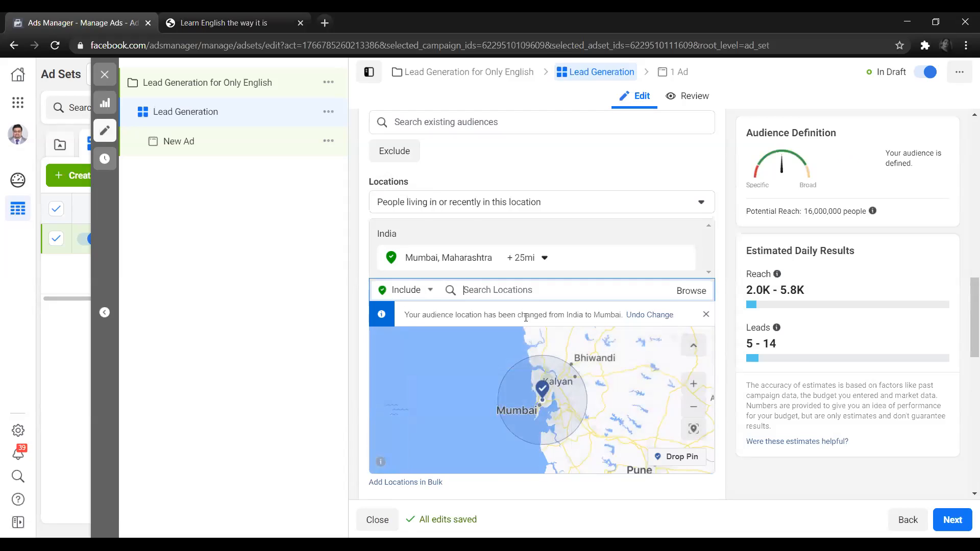
# Browse the location categories available for audience targeting, expanding and collapsing Regions
pyautogui.scroll(-1, 525, 317)
pyautogui.scroll(-2, 531, 320)
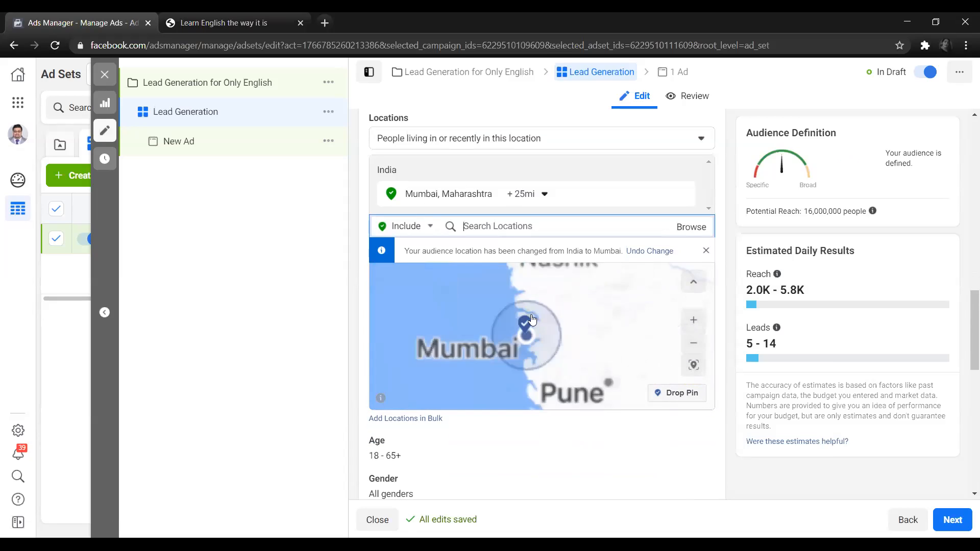
pyautogui.click(696, 228)
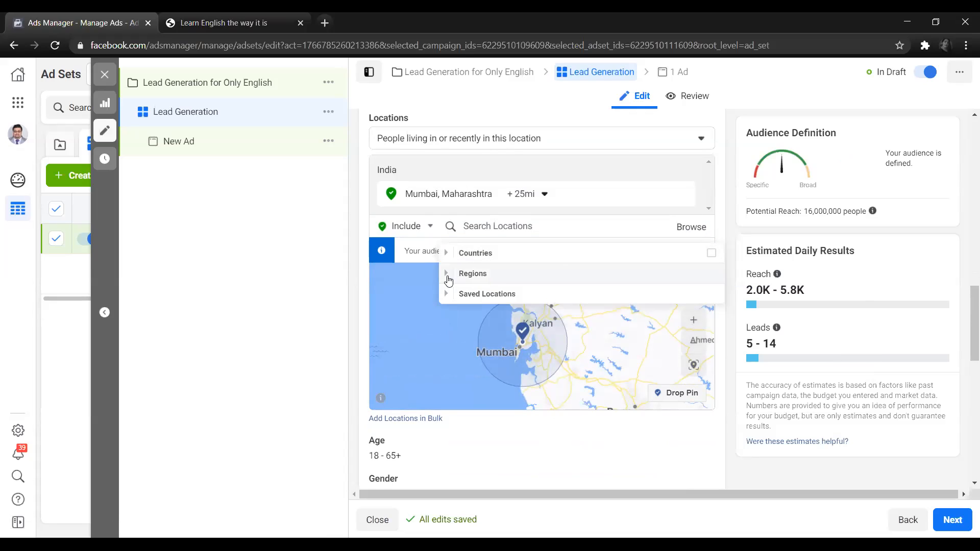
pyautogui.click(447, 275)
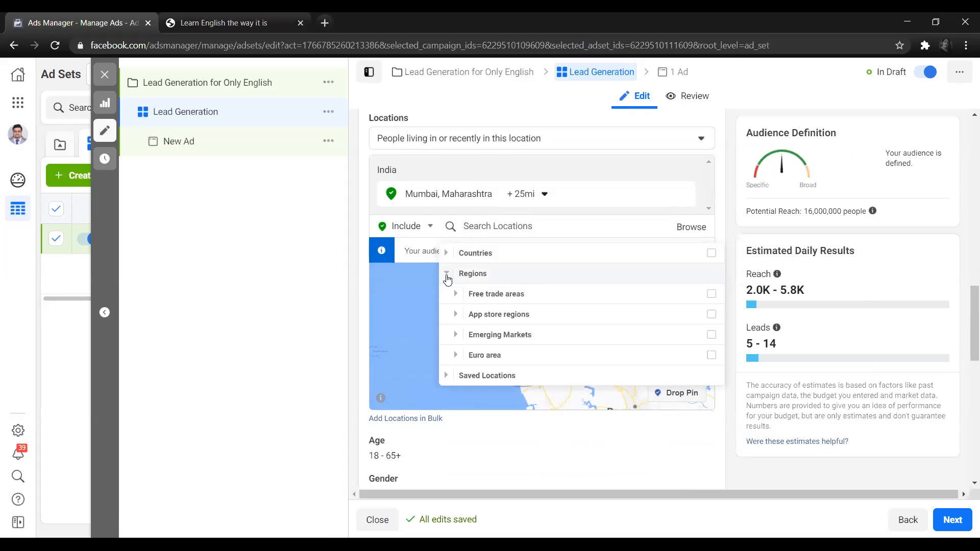
pyautogui.click(448, 276)
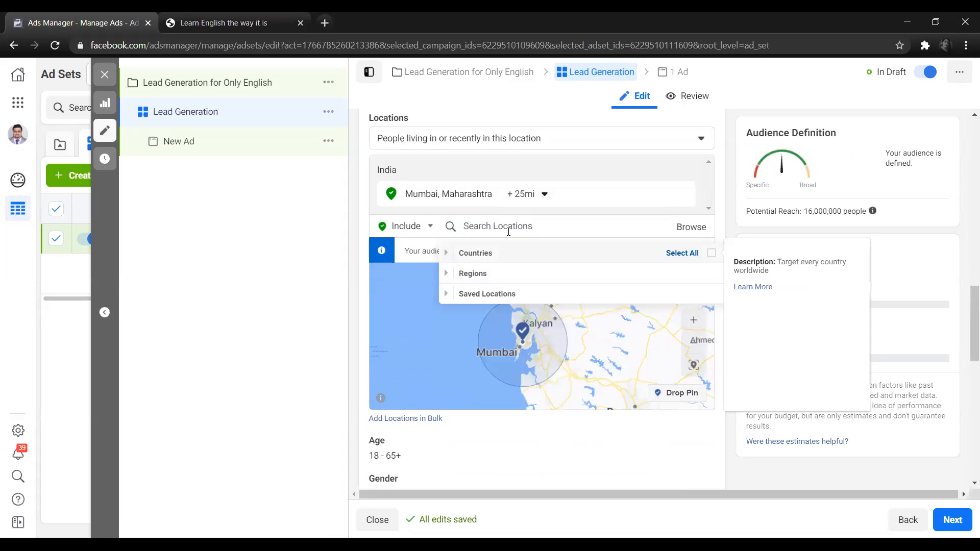
pyautogui.click(536, 227)
pyautogui.write('c')
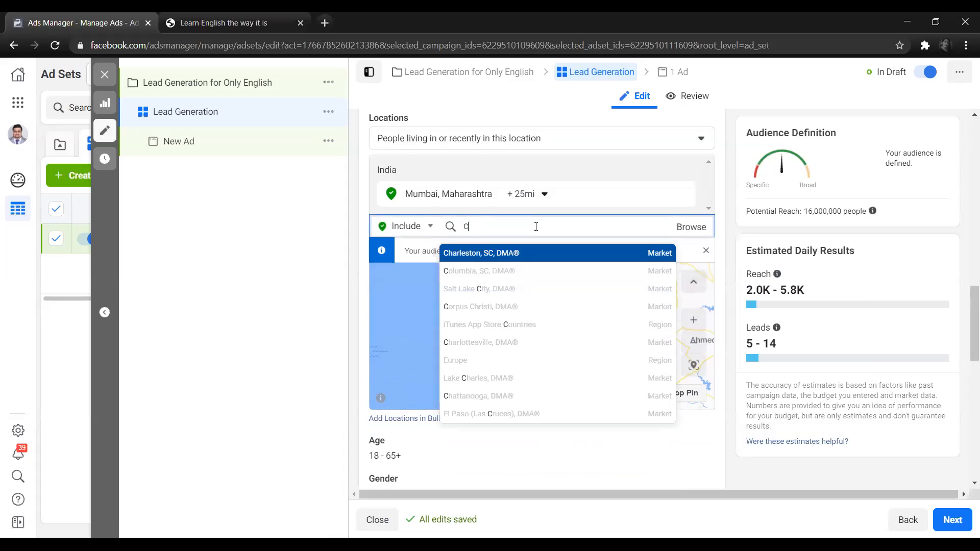
pyautogui.write('an')
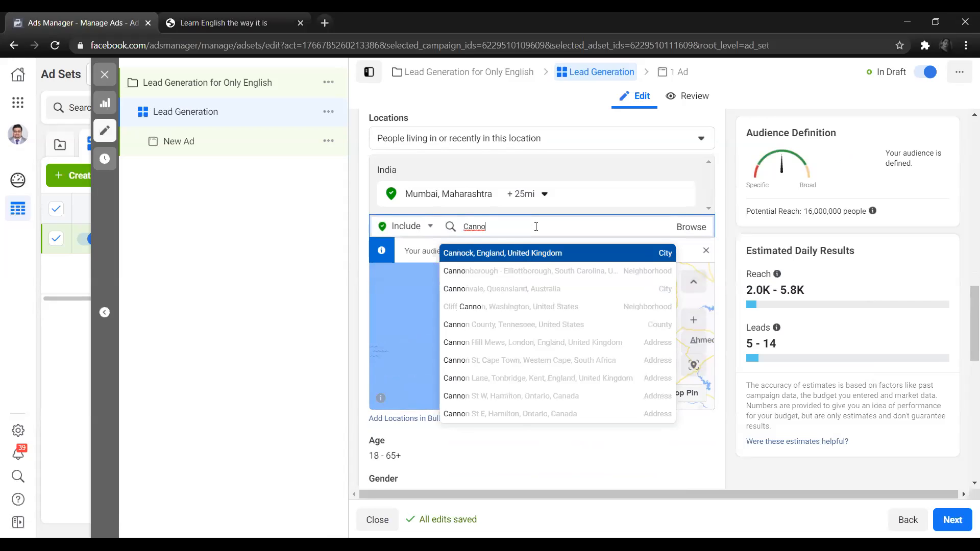
pyautogui.write('nougt')
pyautogui.press('BackSpace')
pyautogui.press('BackSpace')
pyautogui.press('BackSpace')
pyautogui.press('BackSpace')
pyautogui.press('BackSpace')
pyautogui.press('BackSpace')
pyautogui.press('BackSpace')
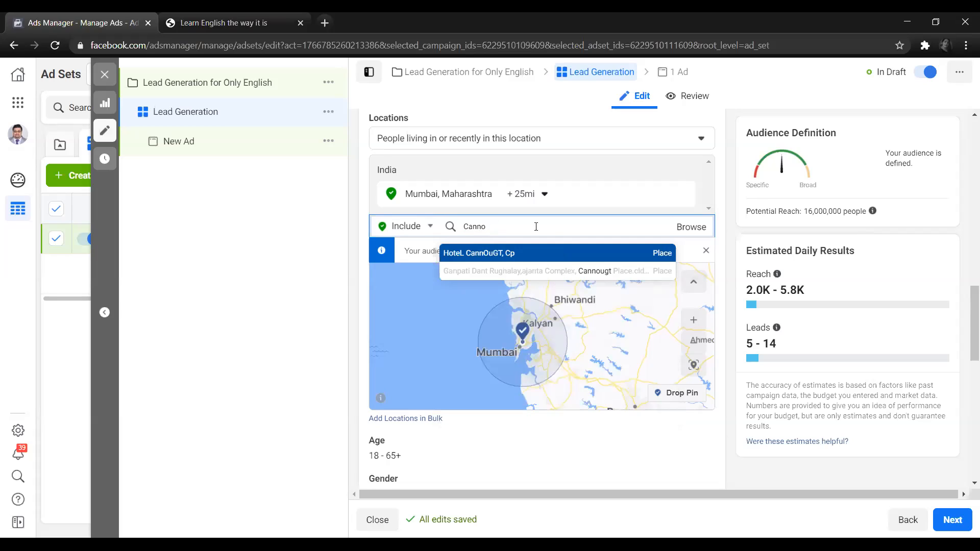
# Search the locations for "Connought place" and include The Connaught in the audience's targeted locations
pyautogui.write('onnought')
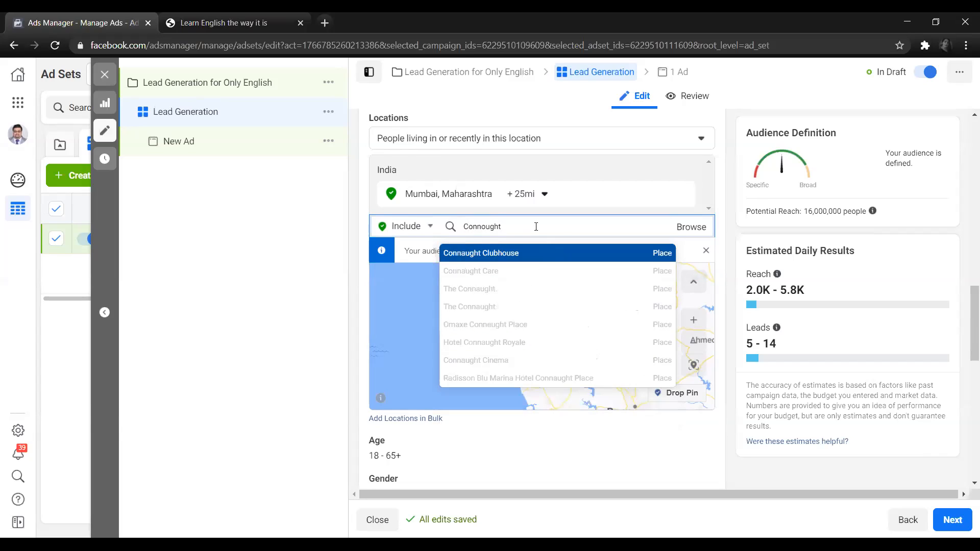
pyautogui.write(' place new')
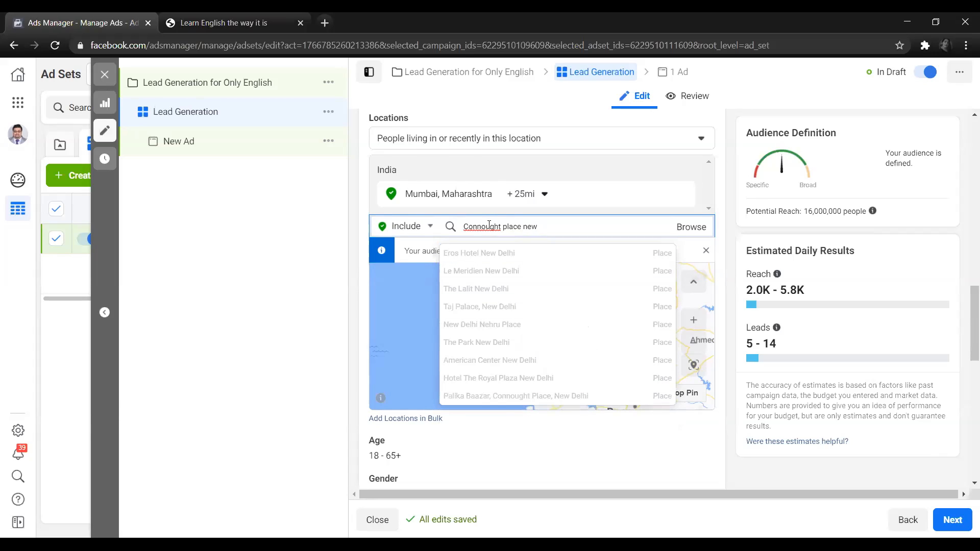
pyautogui.tripleClick(550, 227)
pyautogui.click(550, 227)
pyautogui.press('BackSpace')
pyautogui.press('BackSpace')
pyautogui.press('BackSpace')
pyautogui.press('BackSpace')
pyautogui.press('BackSpace')
pyautogui.write('e')
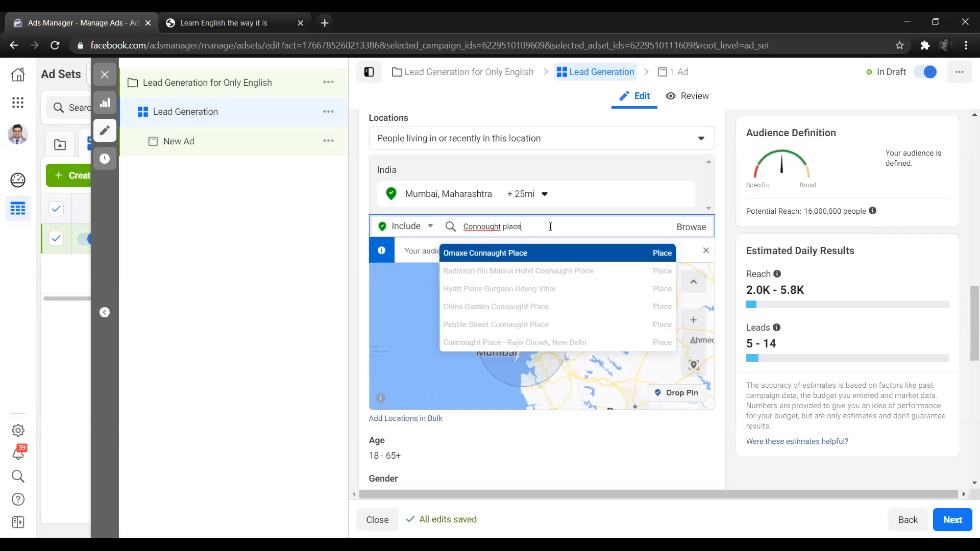
pyautogui.click(561, 289)
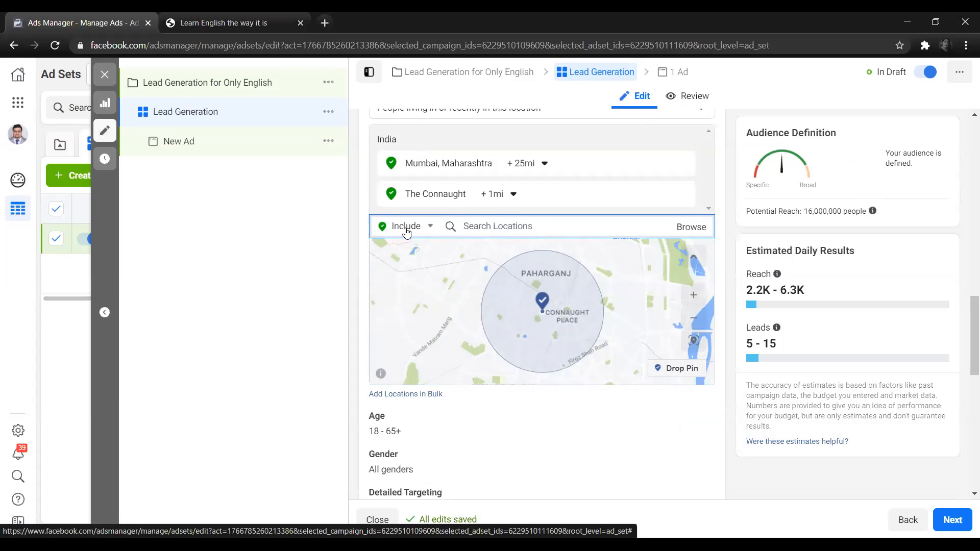
# Exclude the city of Noida, Uttar Pradesh from the audience locations
pyautogui.click(429, 227)
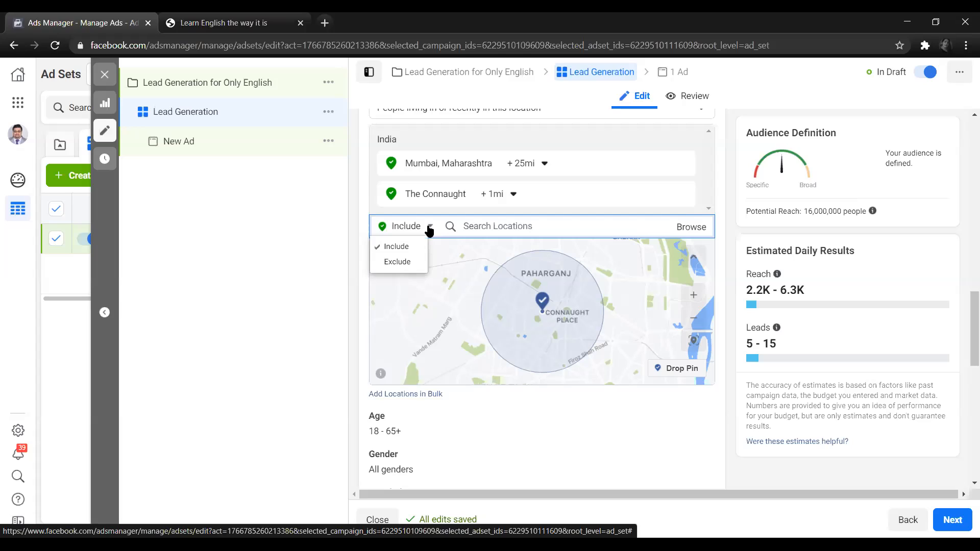
pyautogui.click(414, 261)
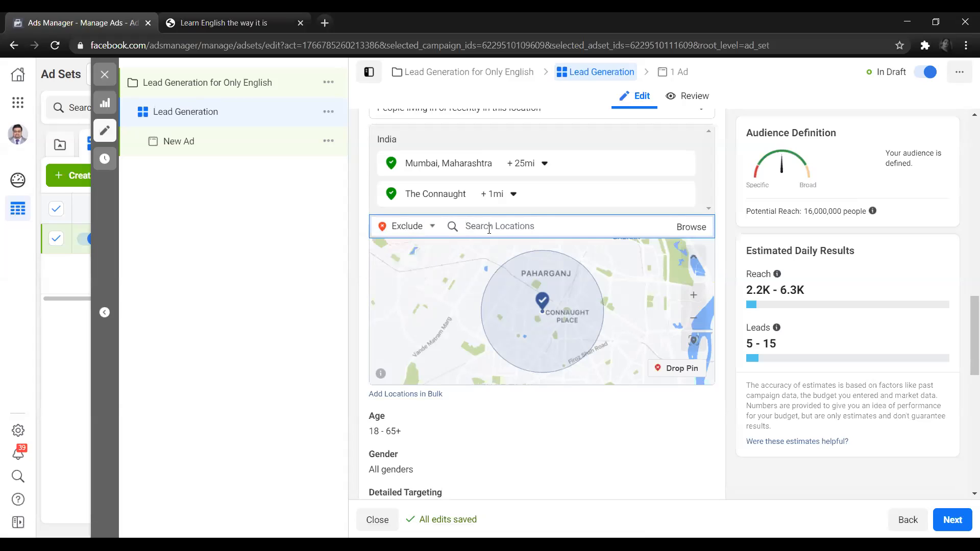
pyautogui.write('Noida')
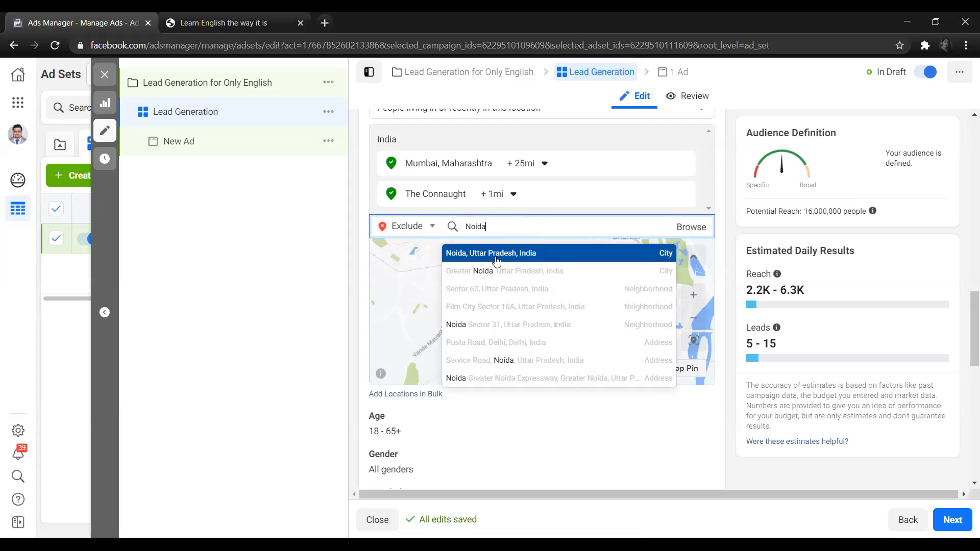
pyautogui.click(492, 256)
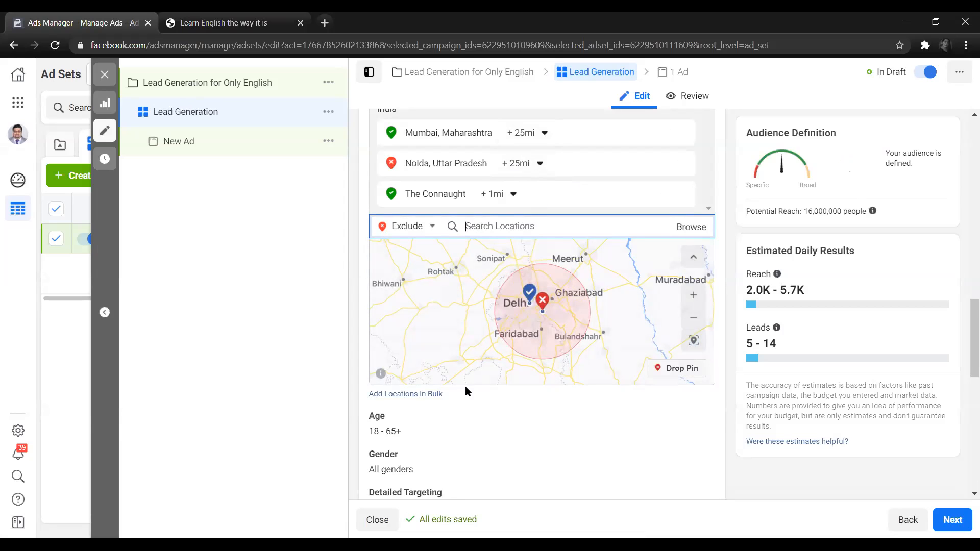
# Set the audience's maximum age to 35 and open the gender setting for editing
pyautogui.scroll(-5, 466, 389)
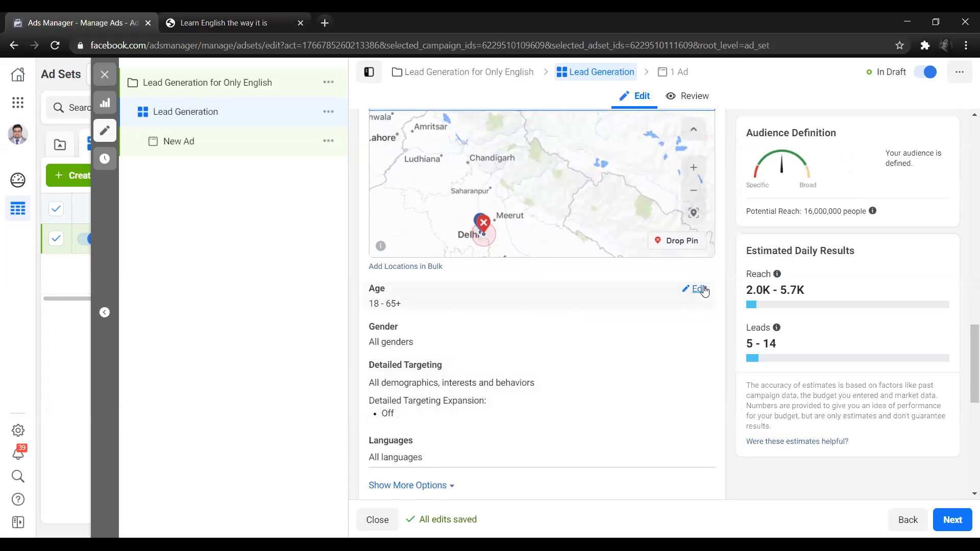
pyautogui.click(704, 290)
pyautogui.click(446, 310)
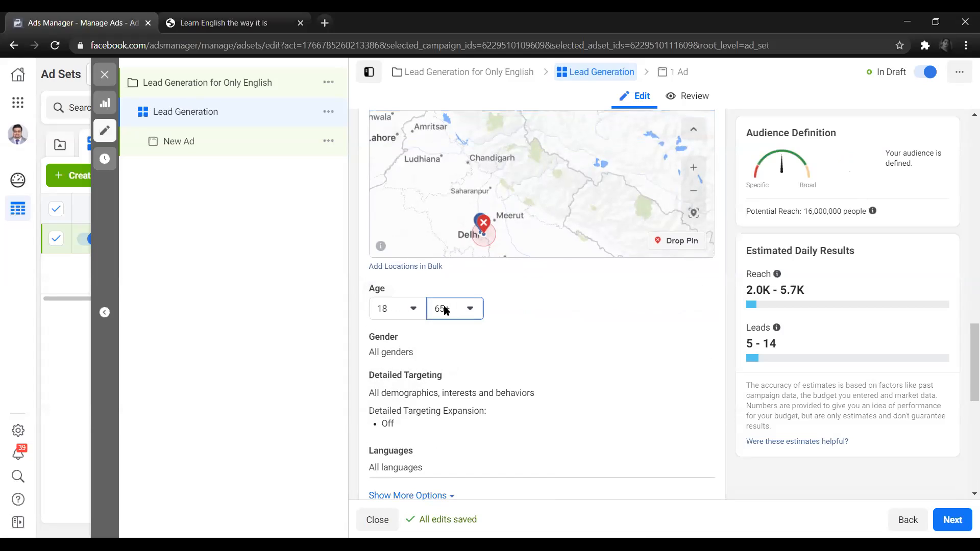
pyautogui.click(446, 310)
pyautogui.scroll(8, 498, 384)
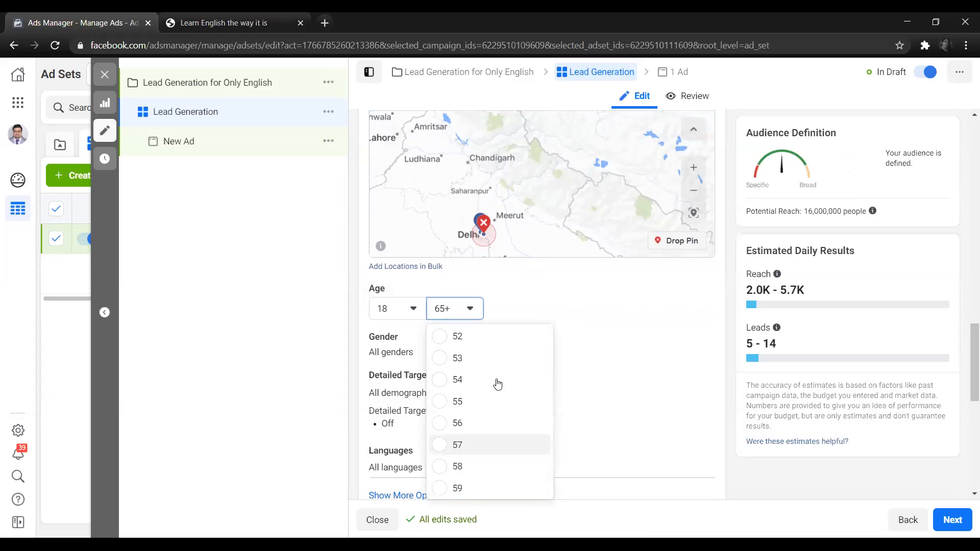
pyautogui.scroll(2, 501, 375)
pyautogui.scroll(-1, 489, 419)
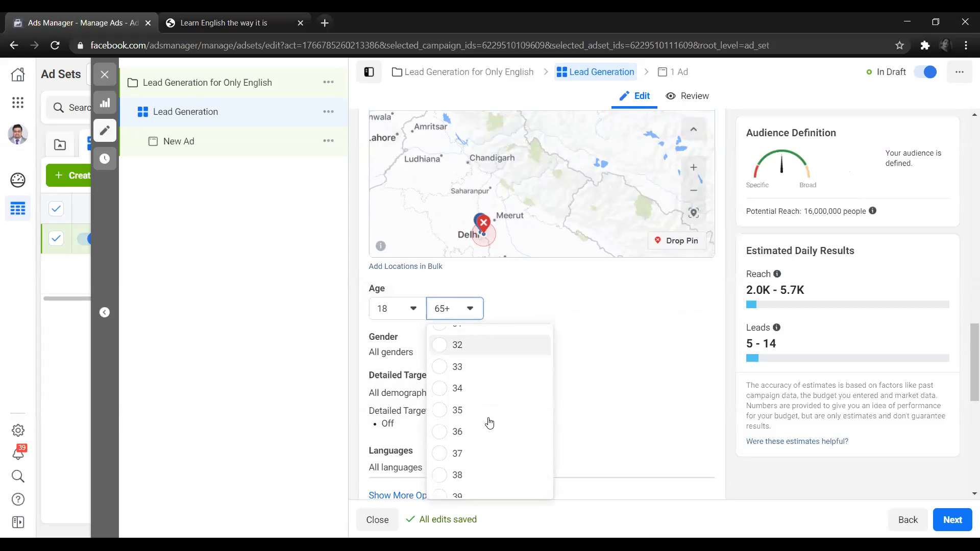
pyautogui.click(486, 416)
pyautogui.scroll(-1, 475, 327)
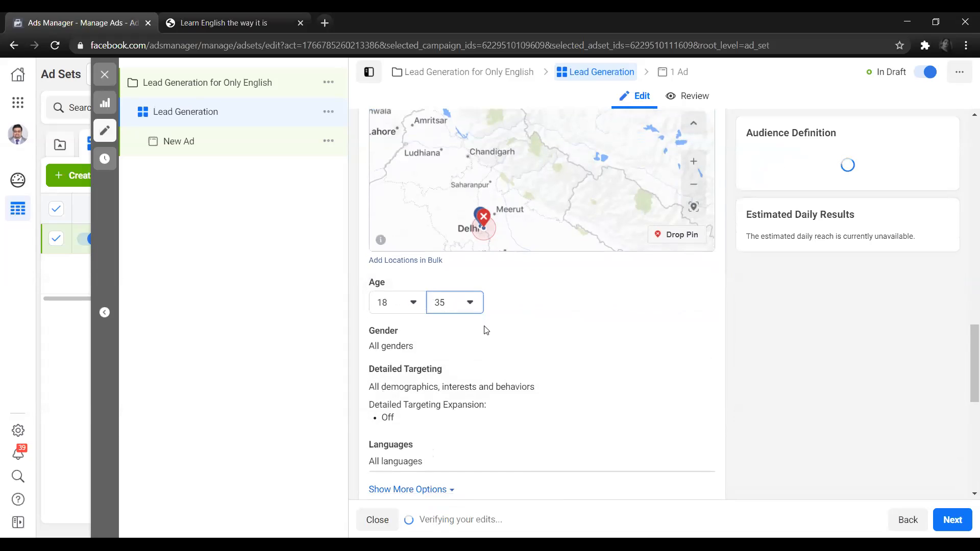
pyautogui.moveTo(450, 307)
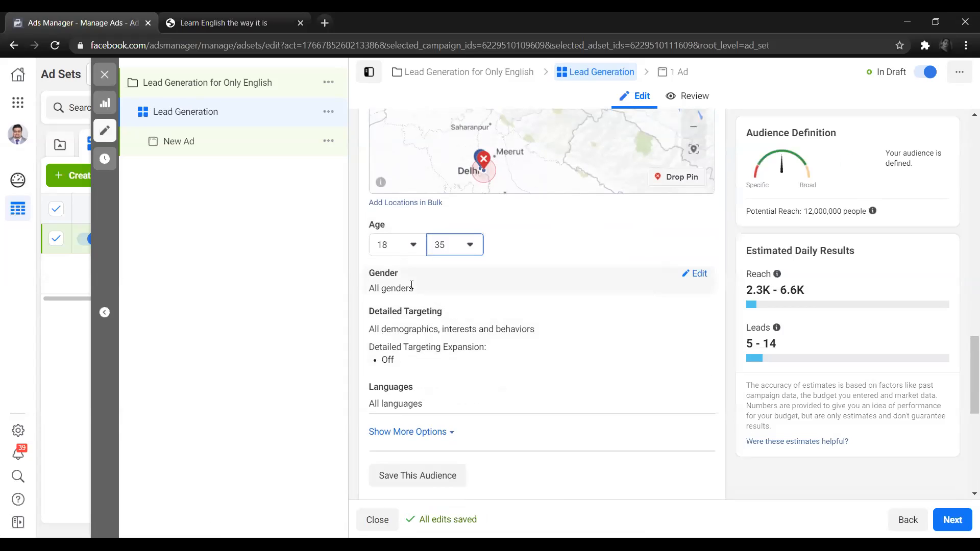
pyautogui.click(693, 274)
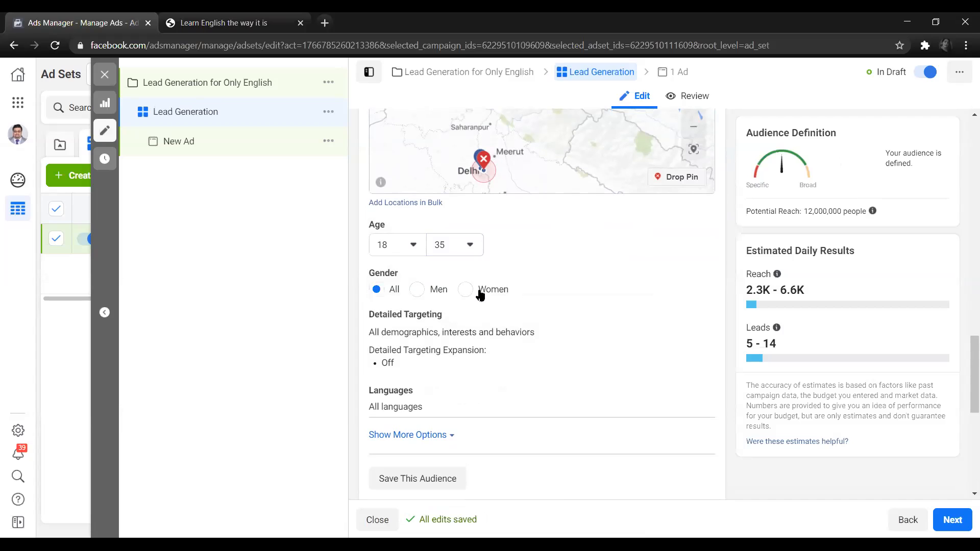
# Add Hindi as the audience language
pyautogui.scroll(-4, 471, 351)
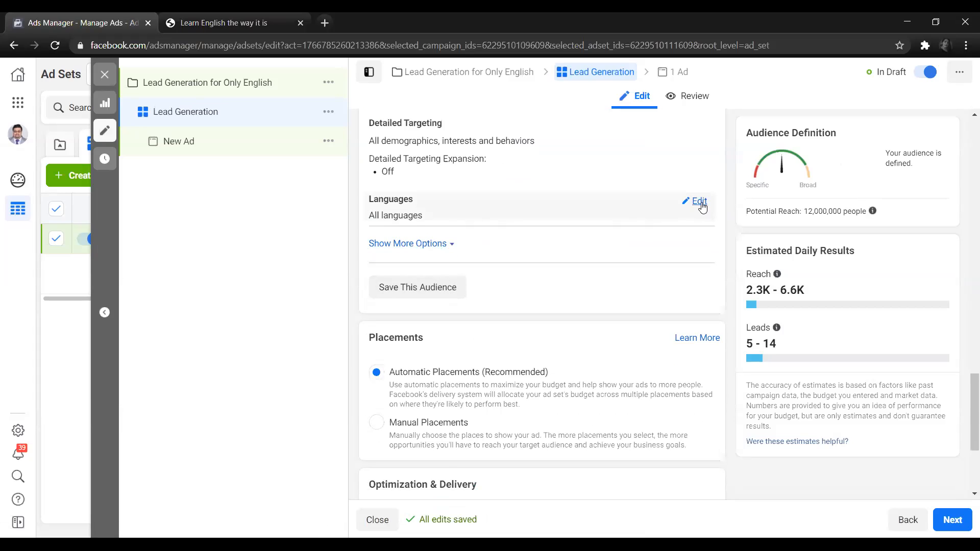
pyautogui.click(701, 205)
pyautogui.click(605, 215)
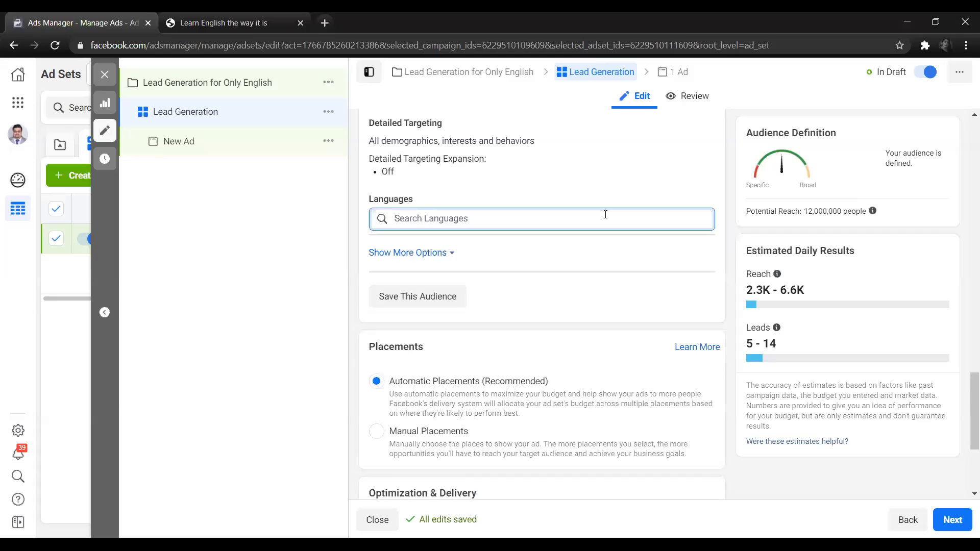
pyautogui.write('engl')
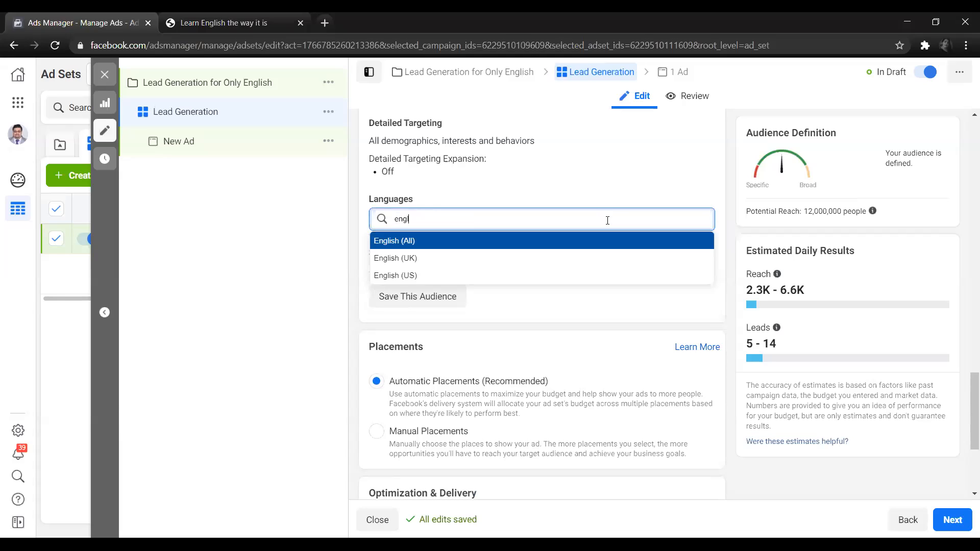
pyautogui.press('BackSpace')
pyautogui.press('BackSpace')
pyautogui.press('BackSpace')
pyautogui.write('Hin')
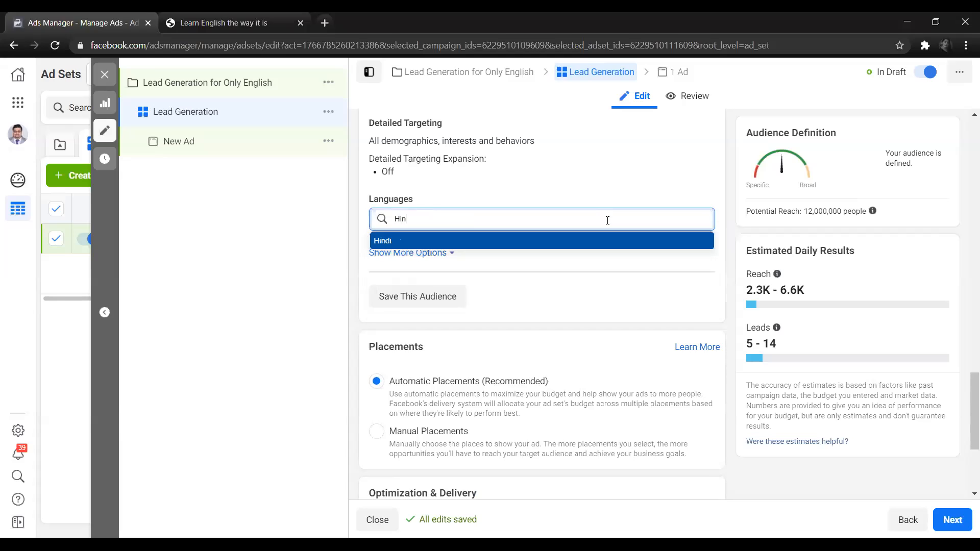
pyautogui.press('Return')
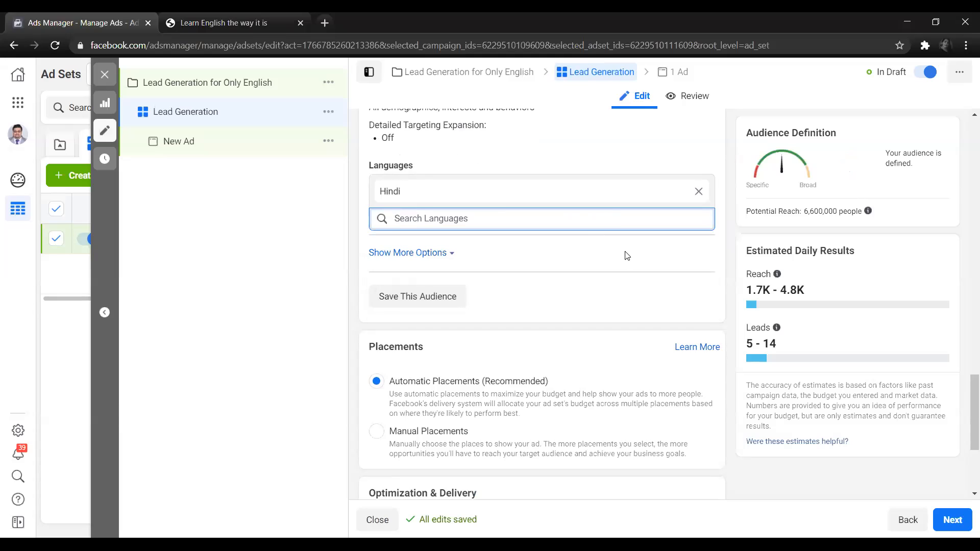
# Show the additional audience options and look through the connection types for Facebook Pages and apps without choosing one
pyautogui.scroll(-1, 573, 261)
pyautogui.scroll(-1, 573, 264)
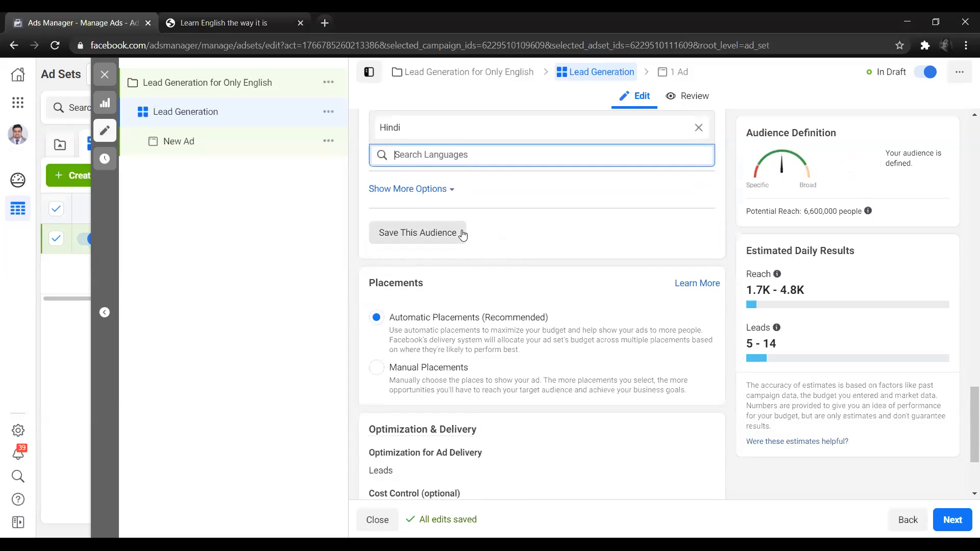
pyautogui.click(444, 189)
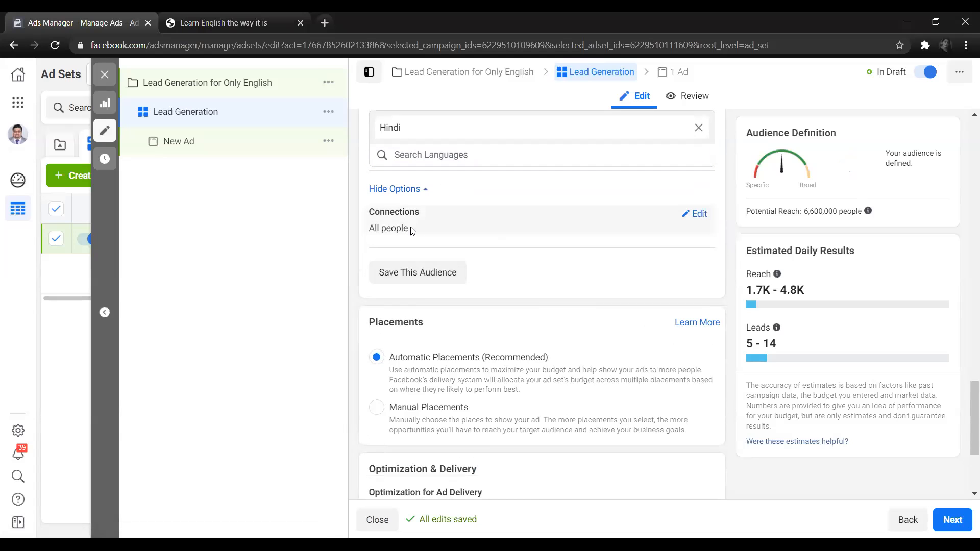
pyautogui.scroll(-2, 604, 240)
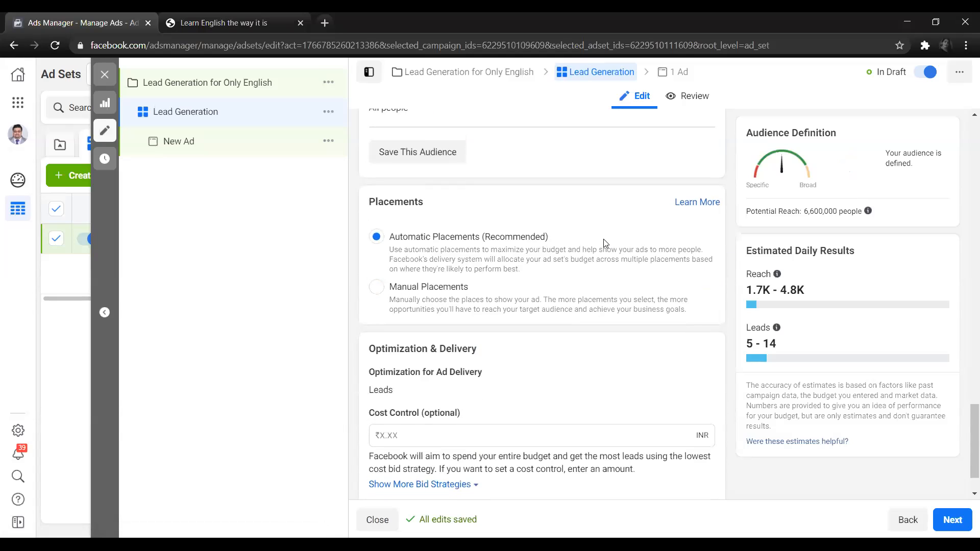
pyautogui.scroll(10, 604, 240)
pyautogui.scroll(2, 607, 244)
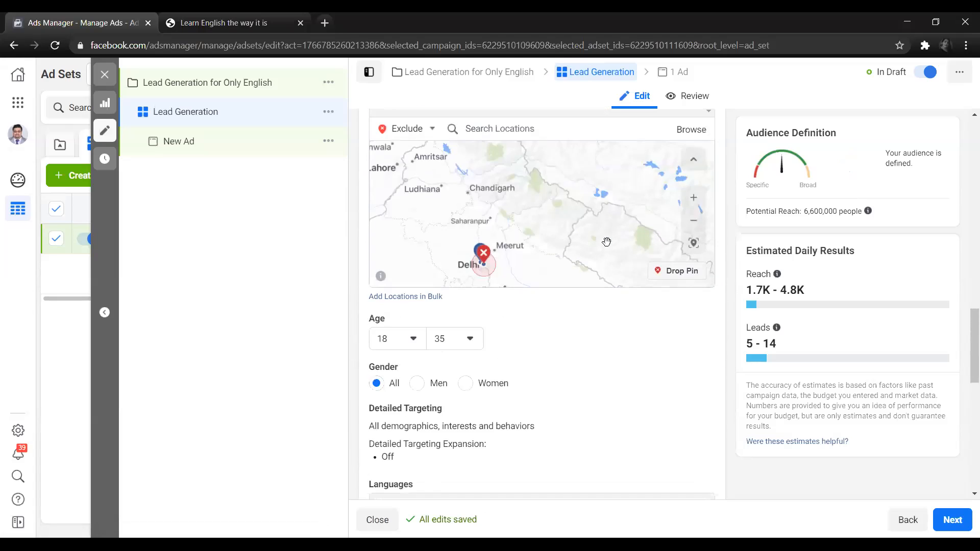
pyautogui.scroll(-5, 608, 244)
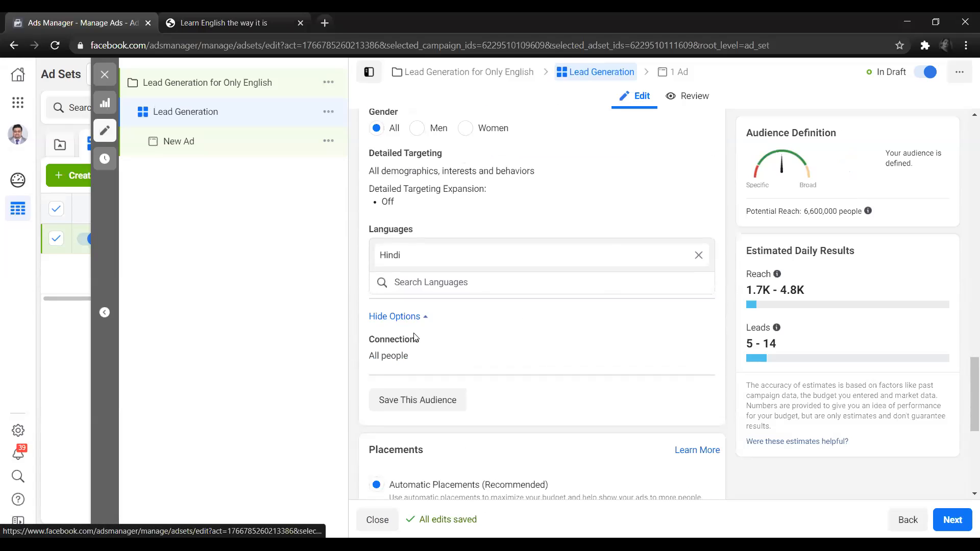
pyautogui.click(701, 346)
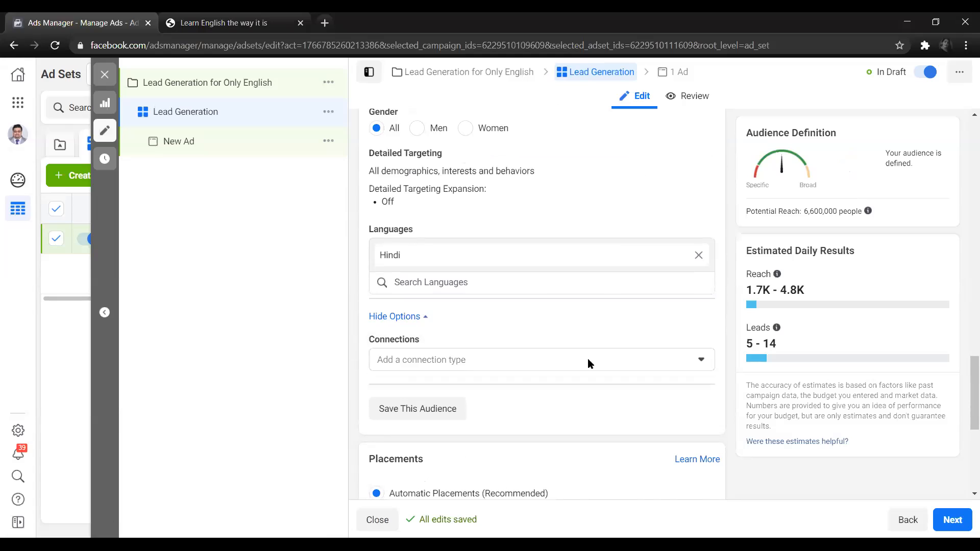
pyautogui.click(523, 363)
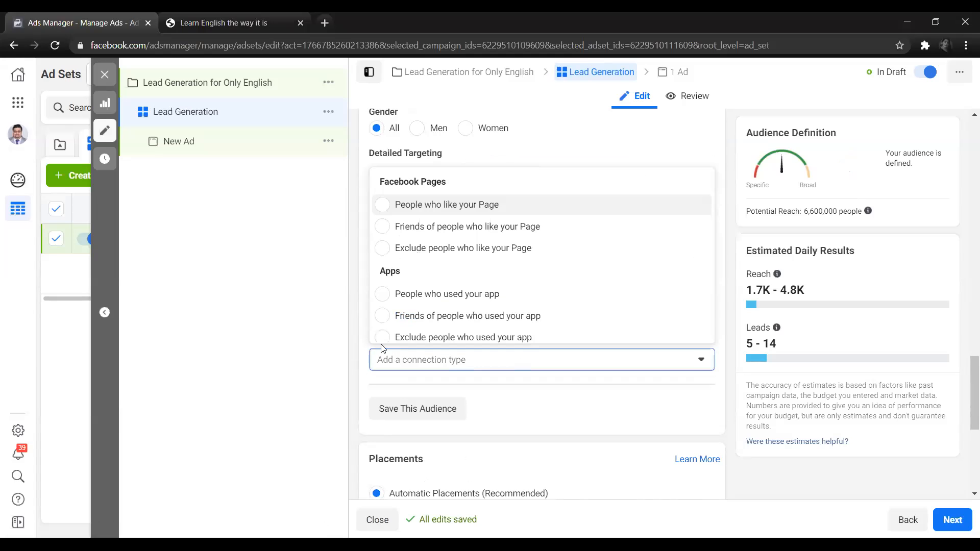
pyautogui.click(357, 338)
# Open the audience's detailed targeting for editing and search demographics, interests and behaviors for English
pyautogui.scroll(3, 369, 335)
pyautogui.scroll(1, 370, 336)
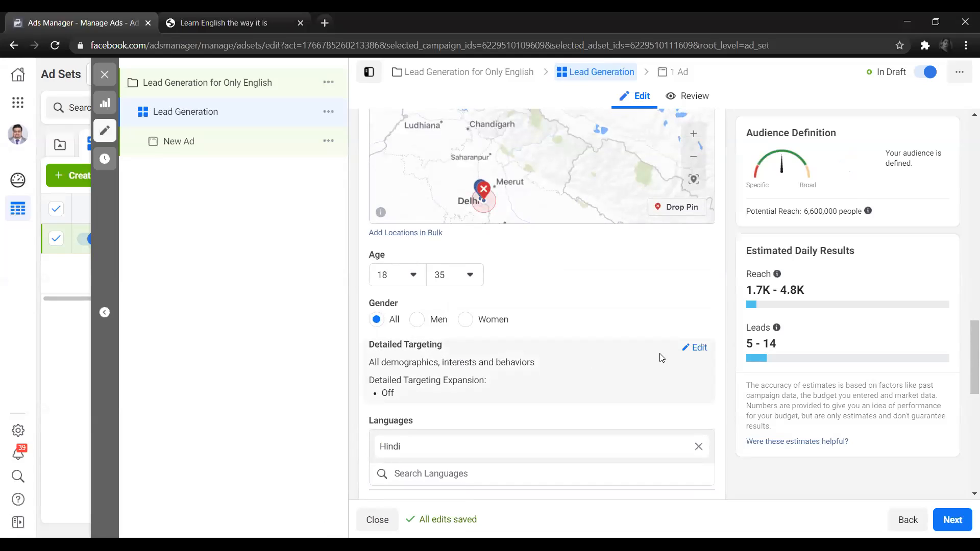
pyautogui.click(699, 348)
pyautogui.scroll(-4, 691, 353)
pyautogui.moveTo(476, 240)
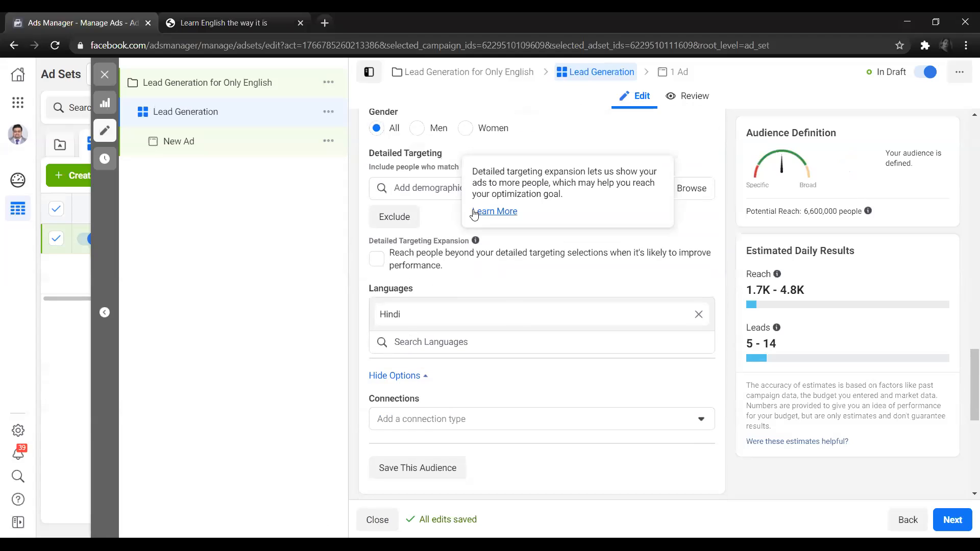
pyautogui.click(436, 188)
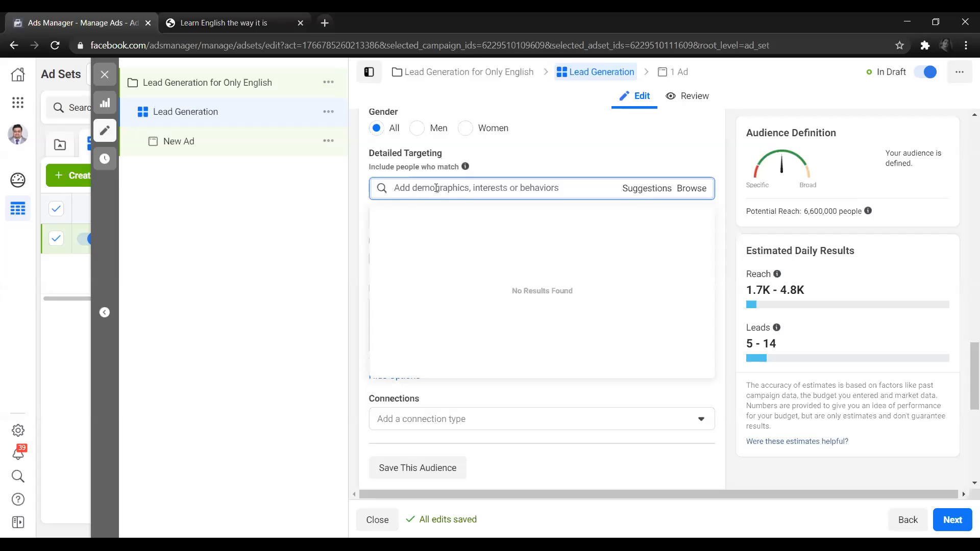
pyautogui.write('Eng')
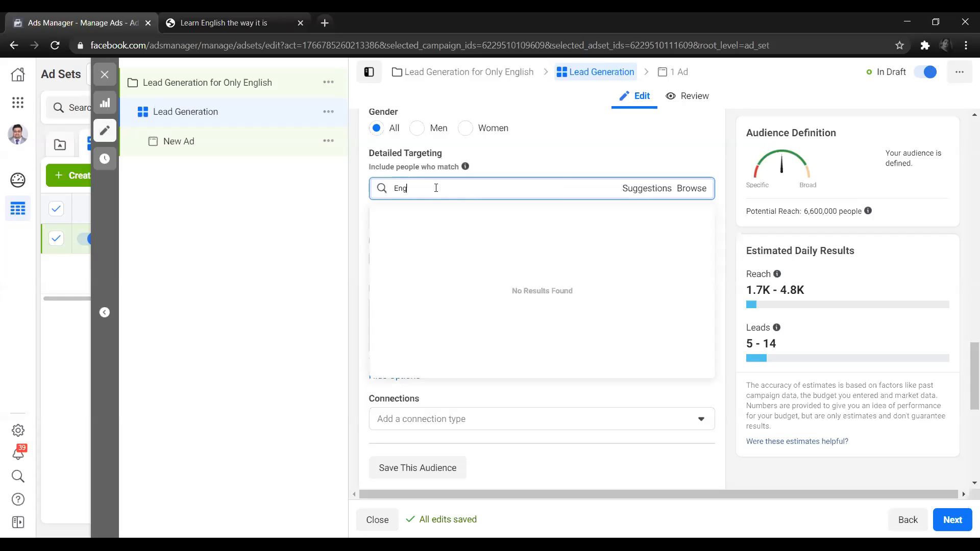
pyautogui.write('lish')
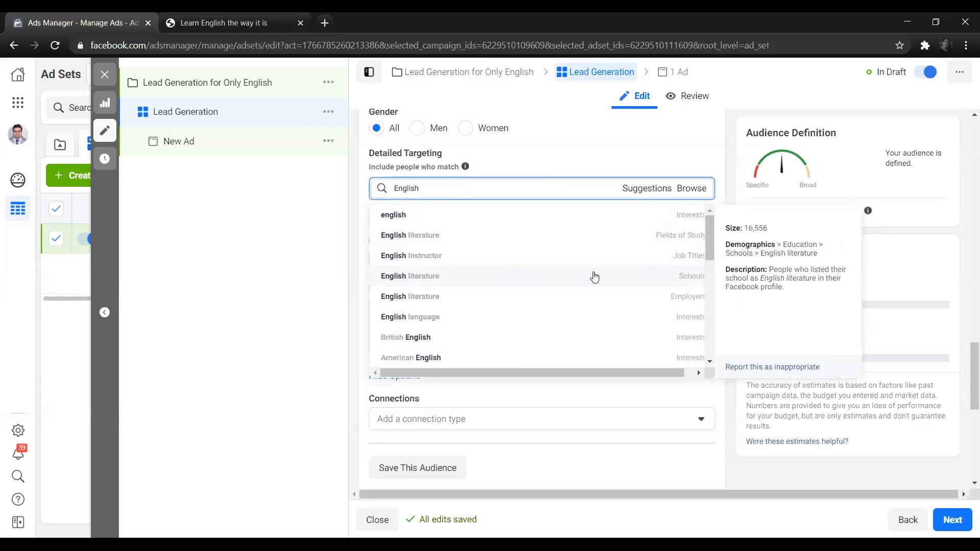
# Replace the English search with one for job seekers and add the Job Seekers interest to the detailed targeting
pyautogui.doubleClick(485, 190)
pyautogui.click(485, 190)
pyautogui.doubleClick(479, 197)
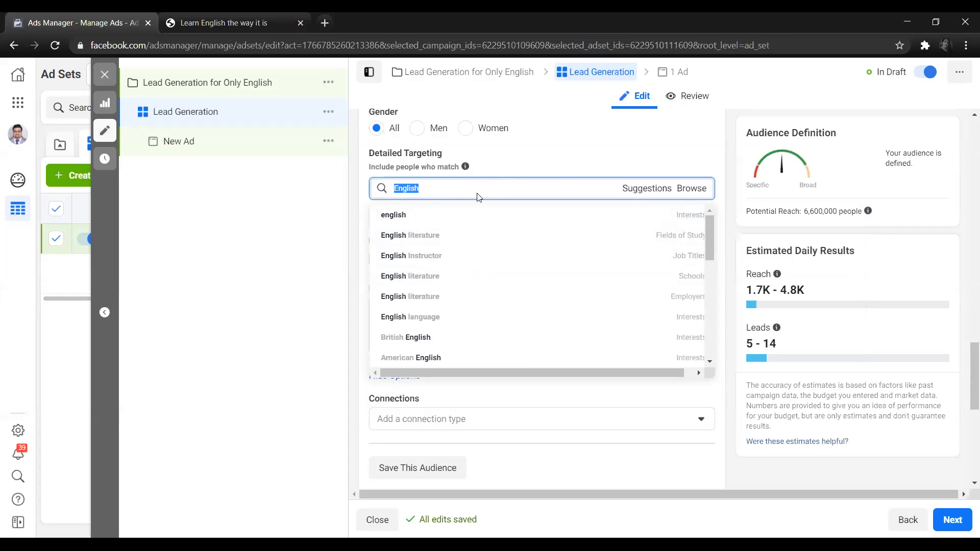
pyautogui.write('Job Seek')
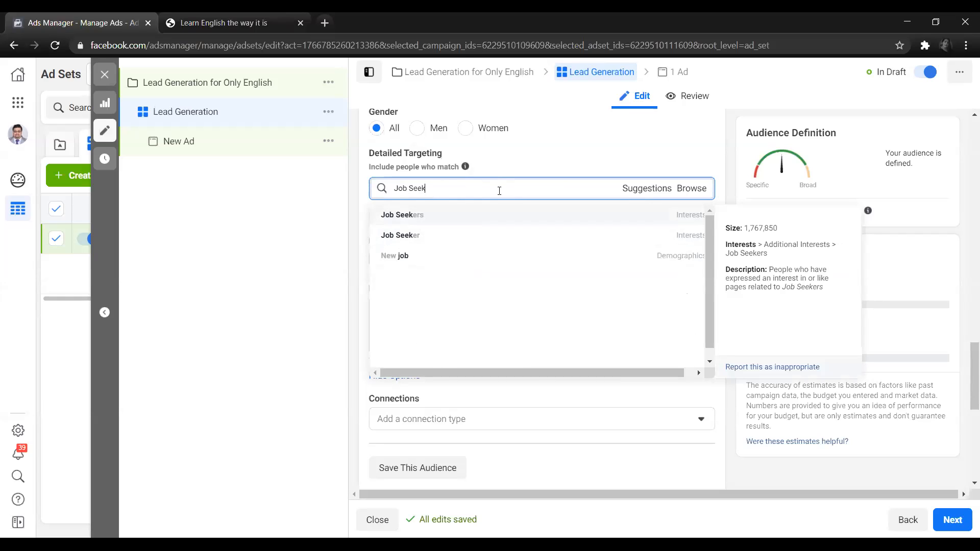
pyautogui.click(474, 215)
pyautogui.moveTo(769, 470)
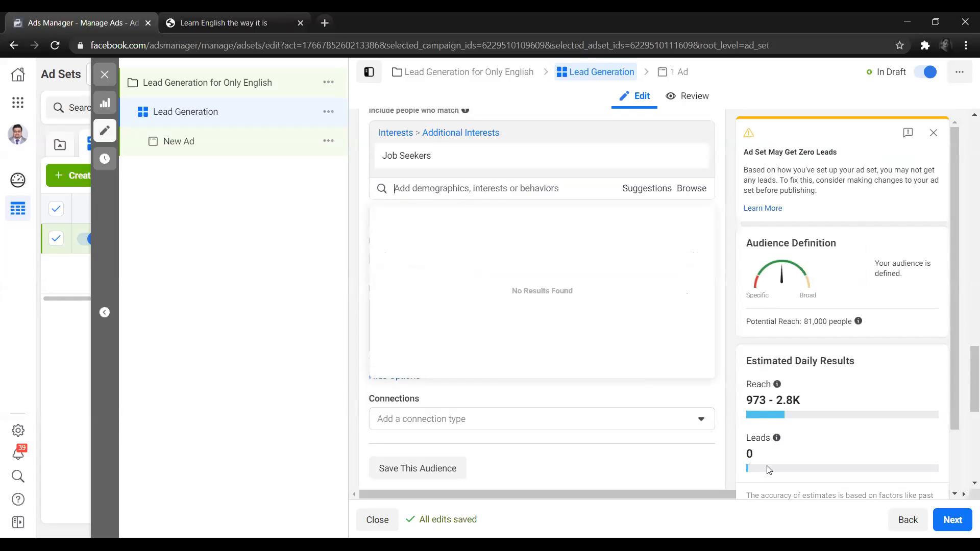
# Add the Student interest to the detailed targeting and close the suggestion list
pyautogui.hotkey('alt', 'Tab')
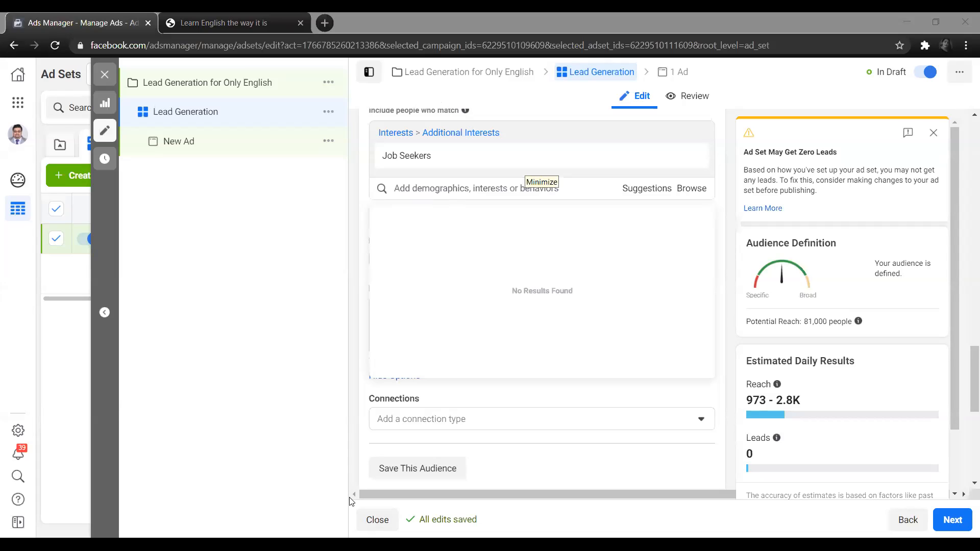
pyautogui.scroll(-2, 469, 339)
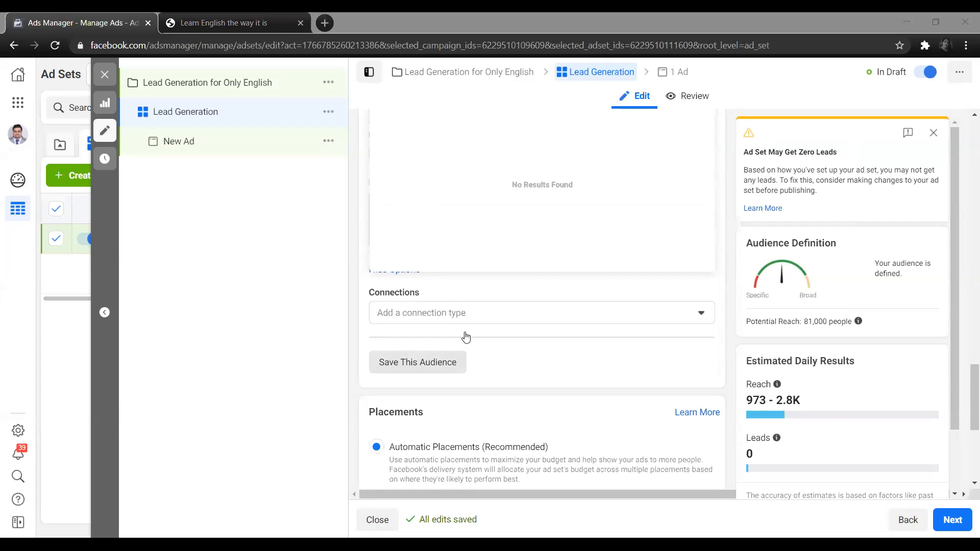
pyautogui.scroll(3, 465, 337)
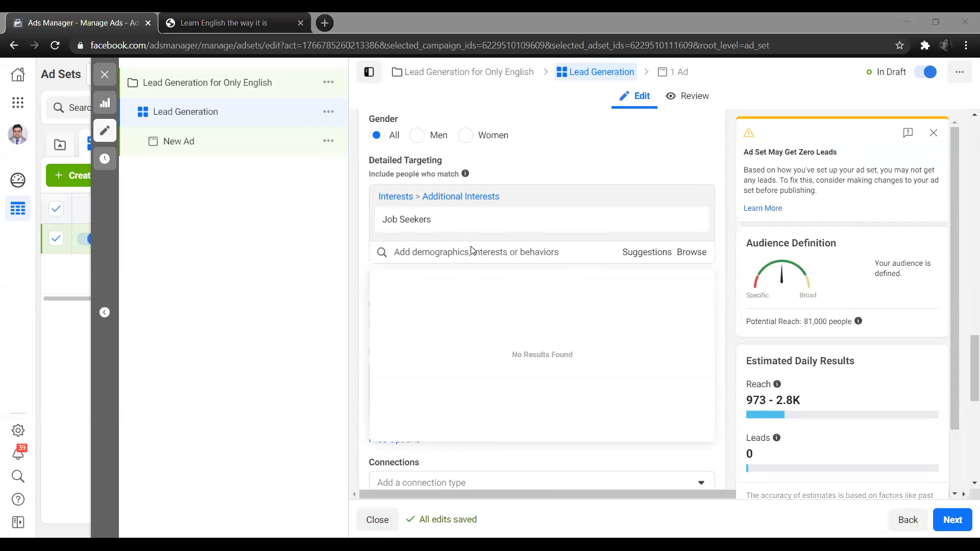
pyautogui.click(474, 261)
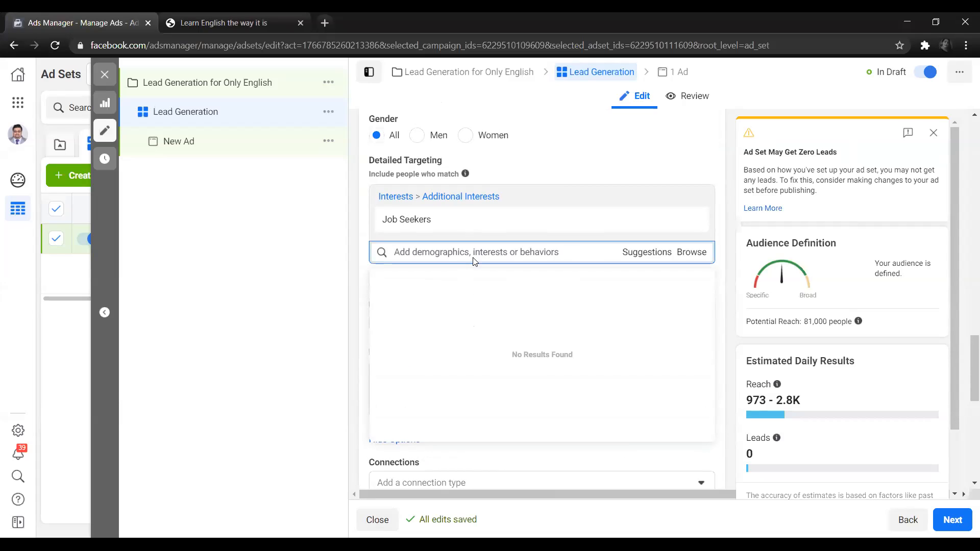
pyautogui.moveTo(432, 218)
pyautogui.write('En')
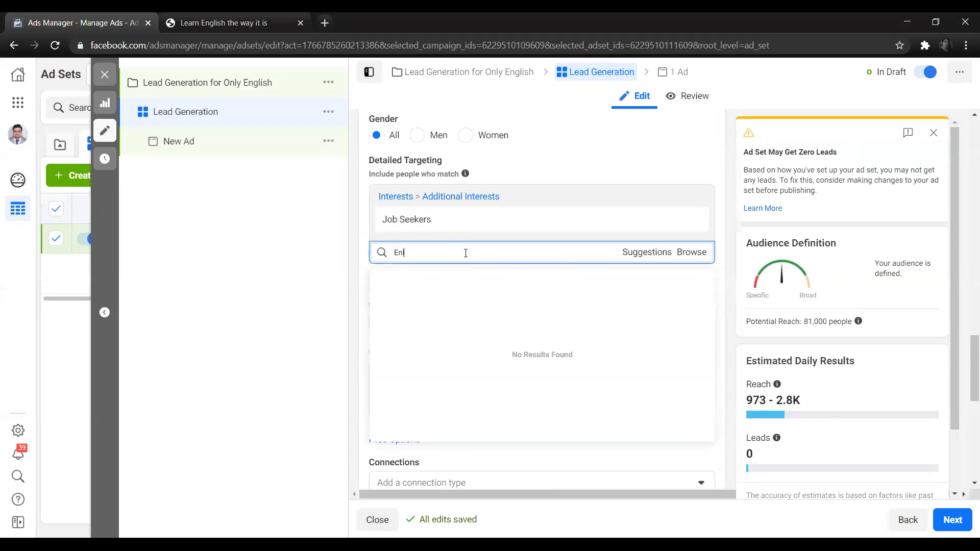
pyautogui.press('BackSpace')
pyautogui.press('BackSpace')
pyautogui.press('BackSpace')
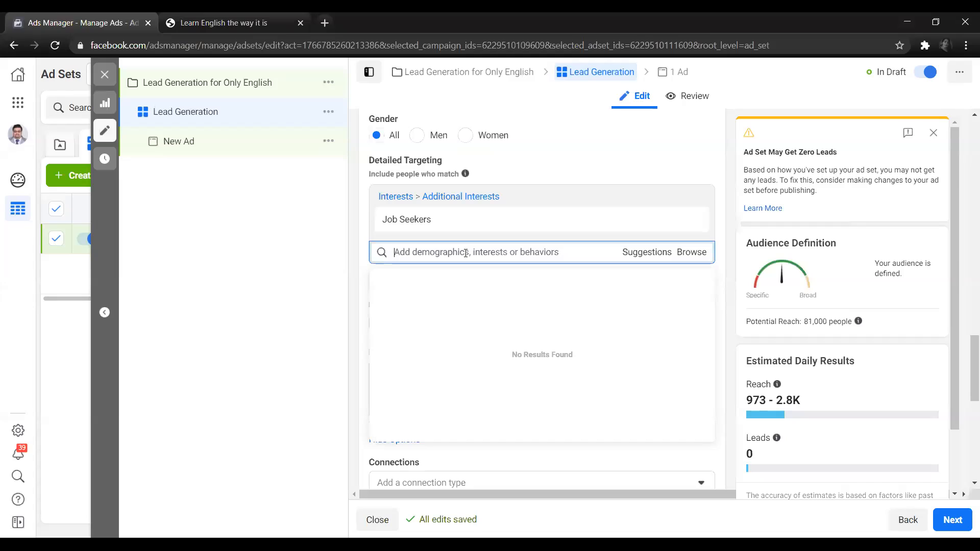
pyautogui.write('Studen')
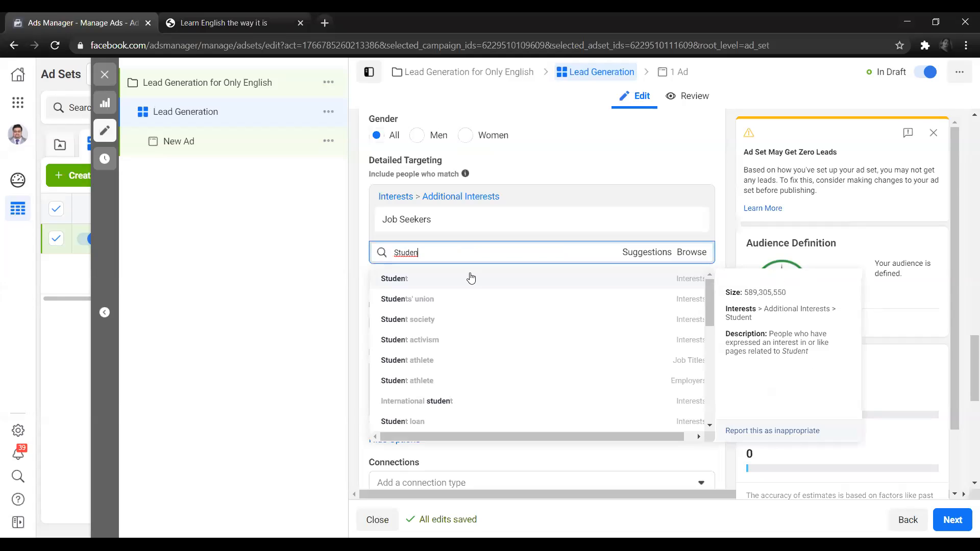
pyautogui.click(471, 278)
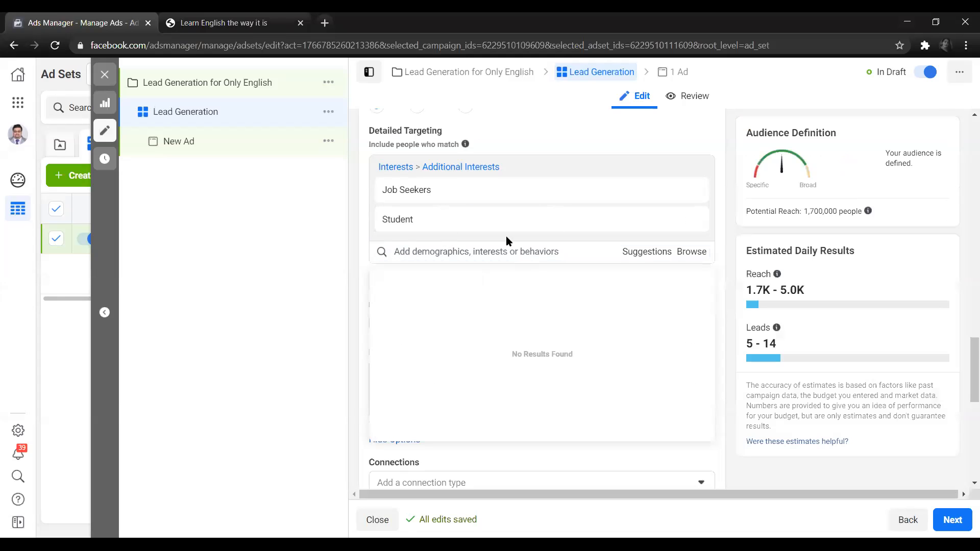
pyautogui.click(362, 280)
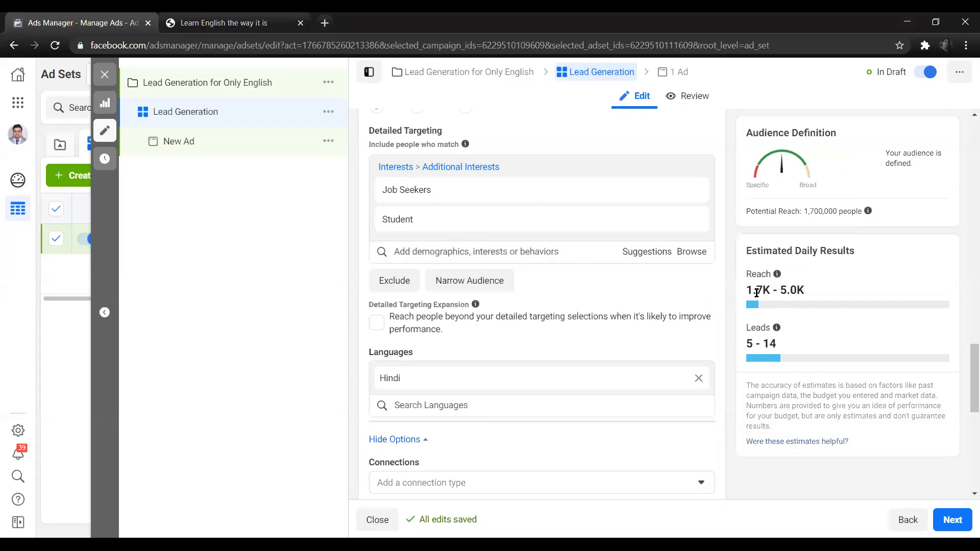
# Check the estimated reach, placements and cost control with Automatic Placements kept, and continue to the ad's setup
pyautogui.moveTo(749, 290); pyautogui.dragTo(806, 290)
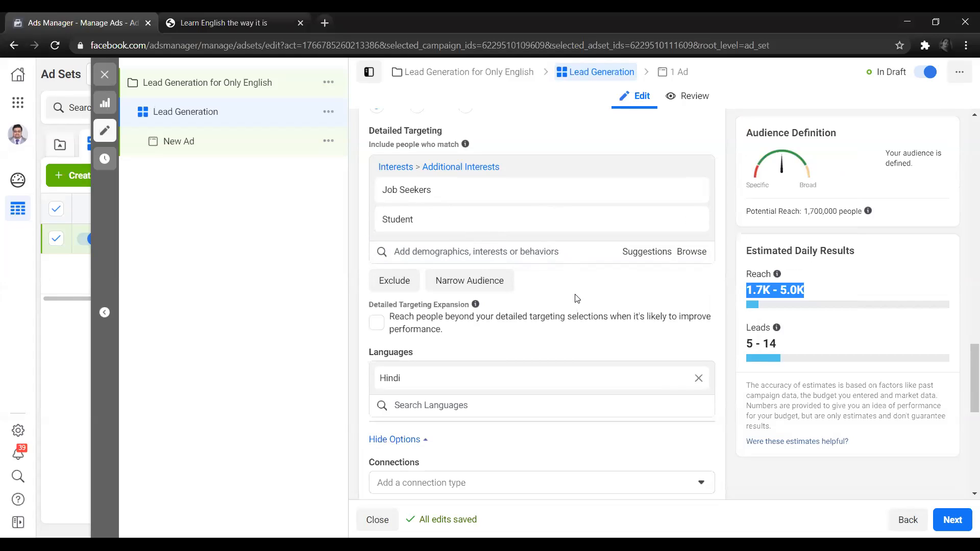
pyautogui.scroll(-7, 577, 298)
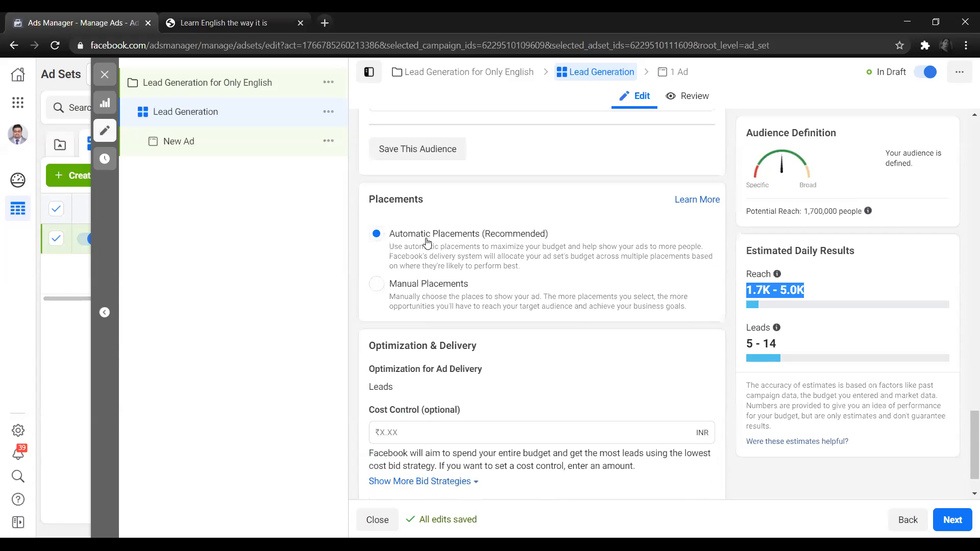
pyautogui.scroll(-1, 447, 304)
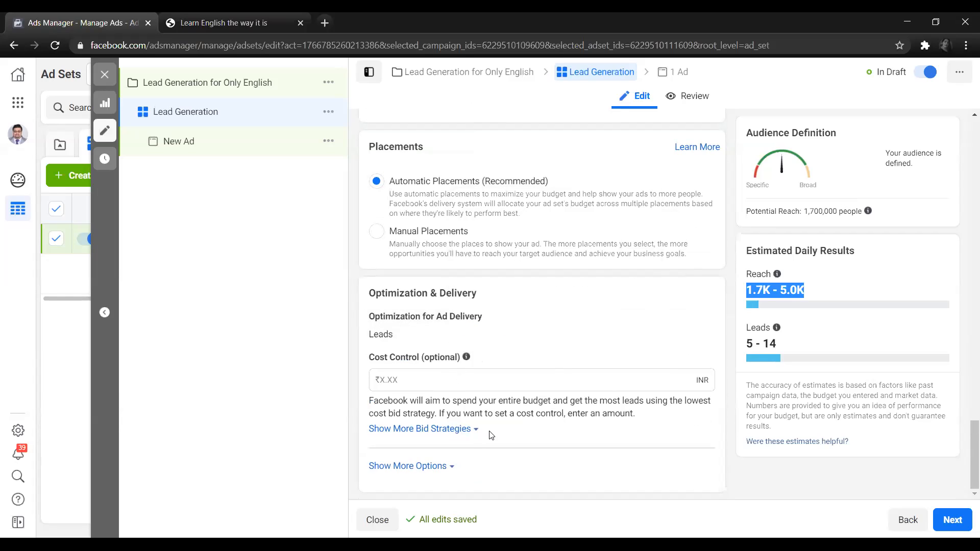
pyautogui.click(952, 525)
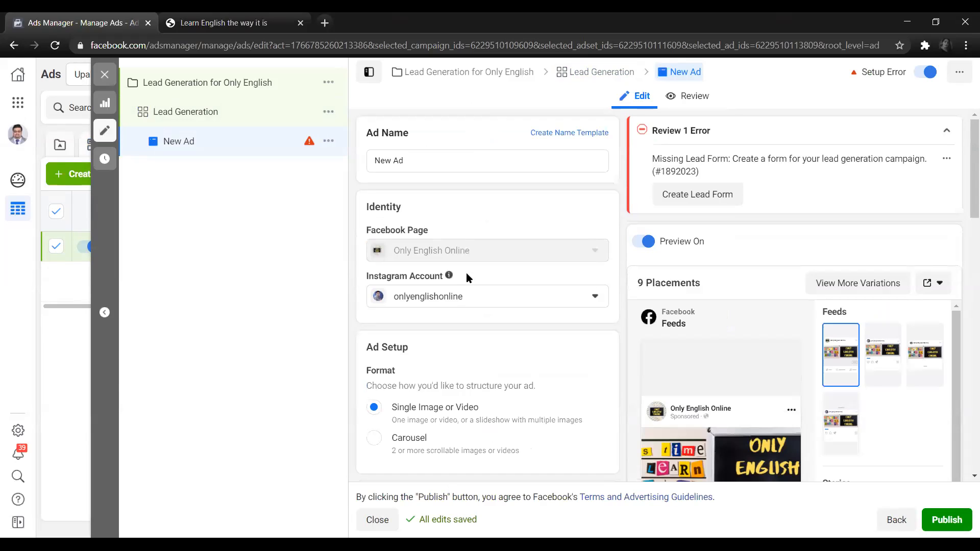
# Rename the ad as Lead Form
pyautogui.tripleClick(465, 161)
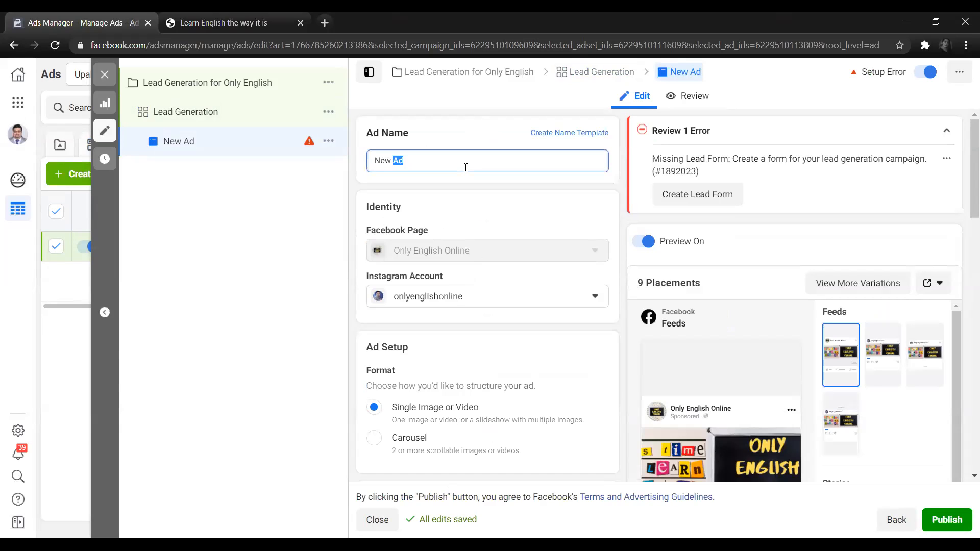
pyautogui.write('Images of')
pyautogui.press('BackSpace')
pyautogui.press('BackSpace')
pyautogui.press('BackSpace')
pyautogui.press('BackSpace')
pyautogui.press('BackSpace')
pyautogui.write('Lead For')
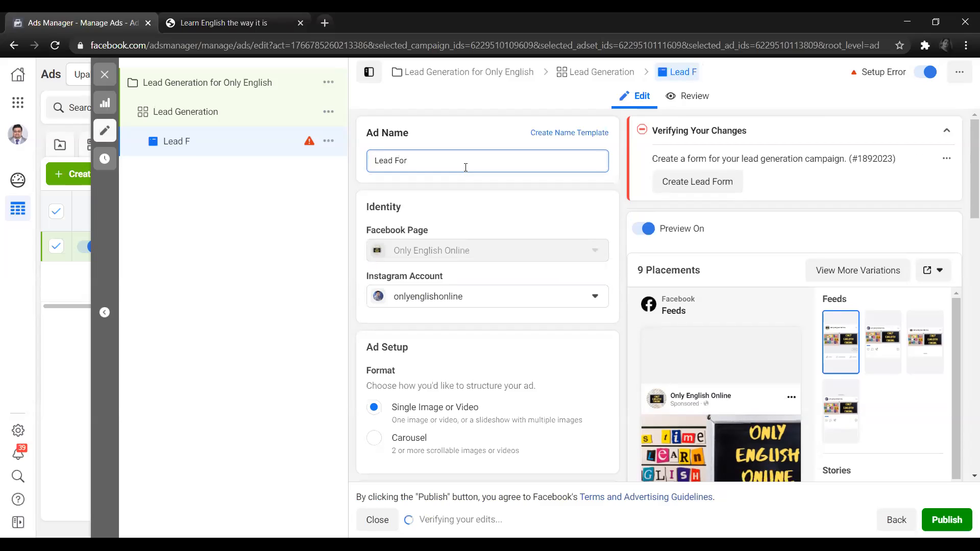
pyautogui.write('m')
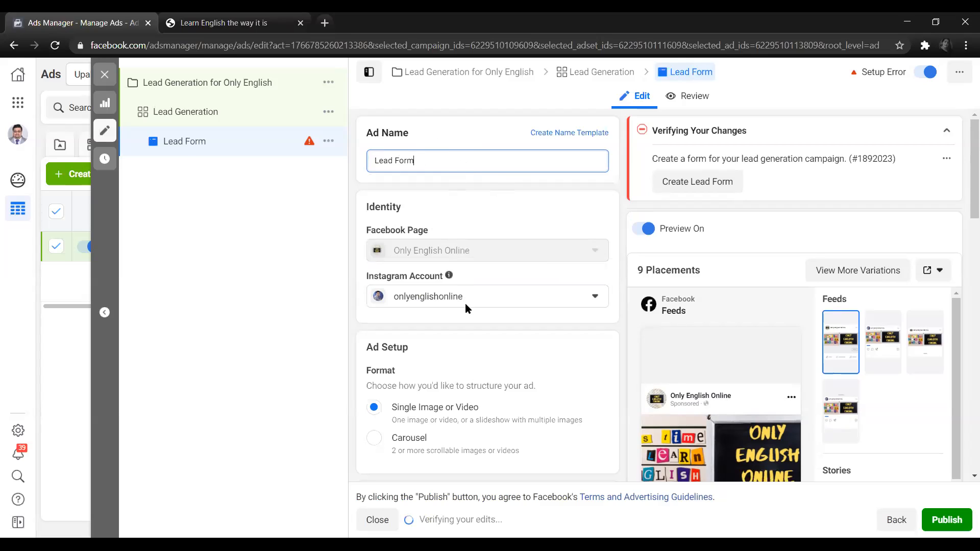
# Check which Instagram accounts are available for the ad's identity, keeping the selected one
pyautogui.scroll(-1, 464, 248)
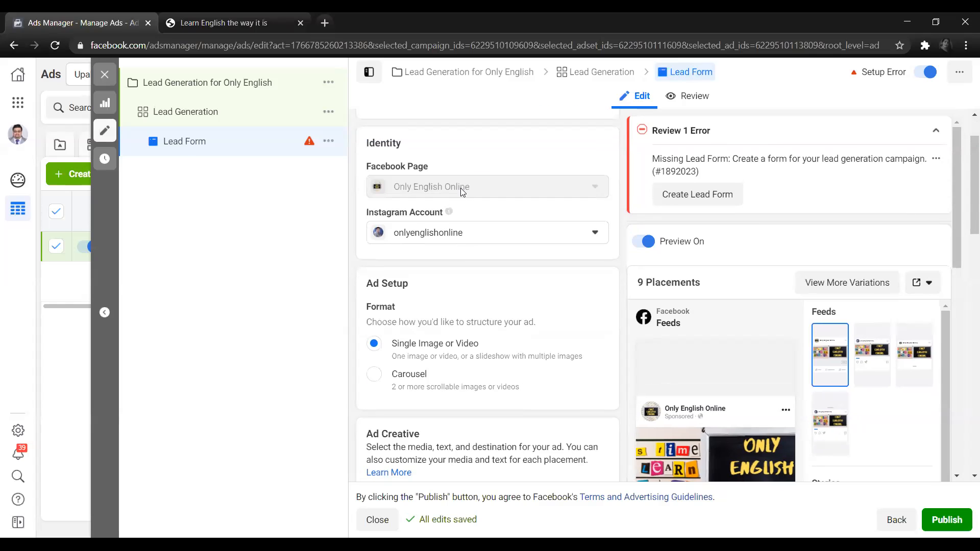
pyautogui.click(466, 239)
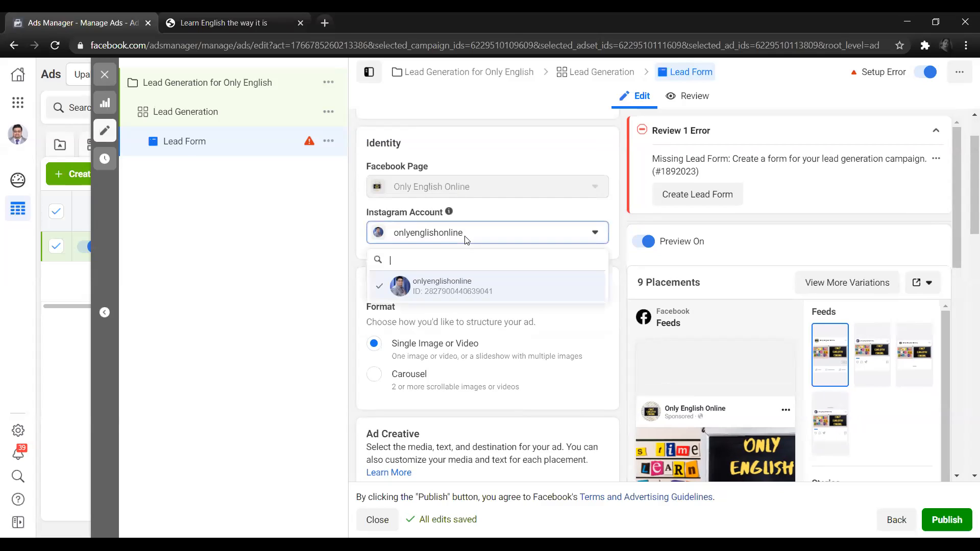
pyautogui.click(453, 233)
# Try the Carousel format, check its feed preview, and return the ad to Single Image or Video
pyautogui.scroll(-3, 453, 235)
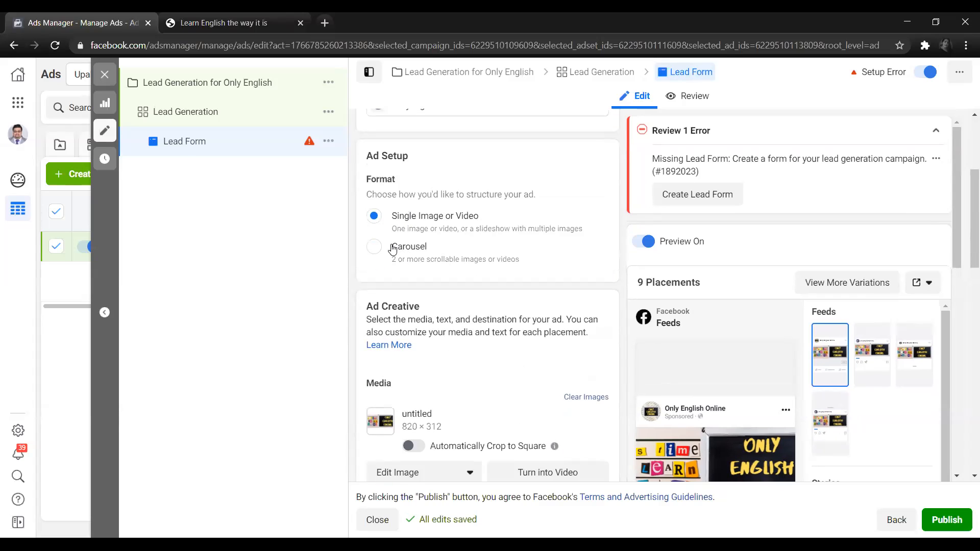
pyautogui.click(374, 247)
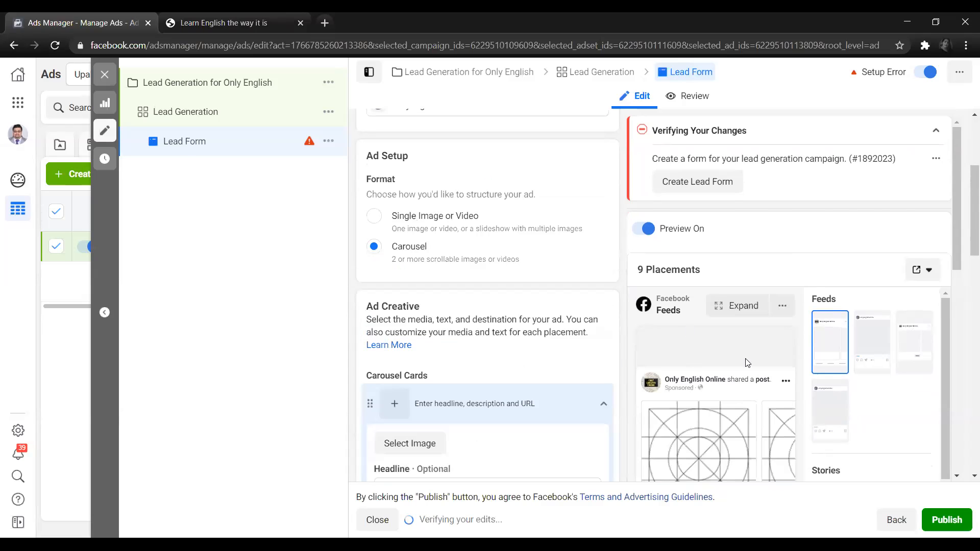
pyautogui.scroll(-2, 751, 346)
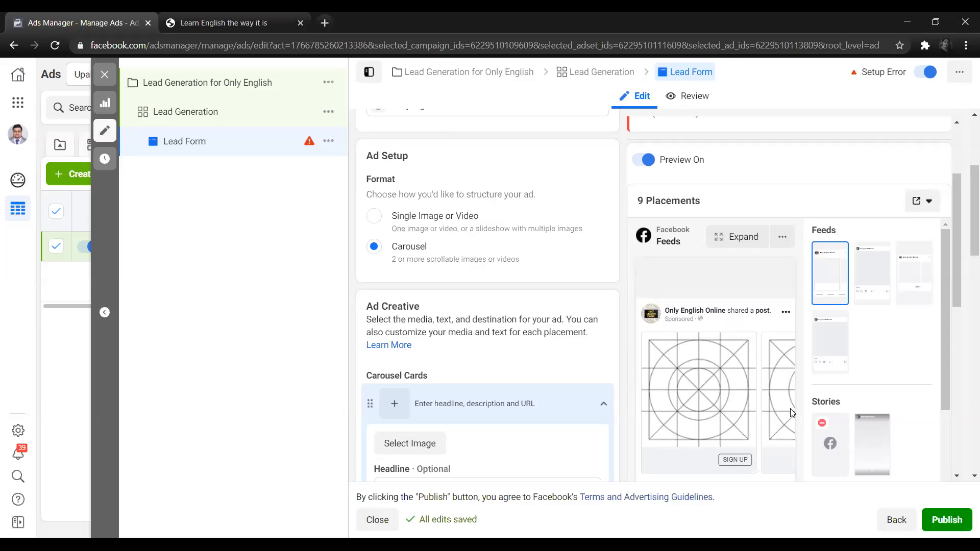
pyautogui.click(375, 216)
# Clear the existing 820 × 312 image from the ad creative's media
pyautogui.scroll(-1, 468, 269)
pyautogui.scroll(-1, 467, 269)
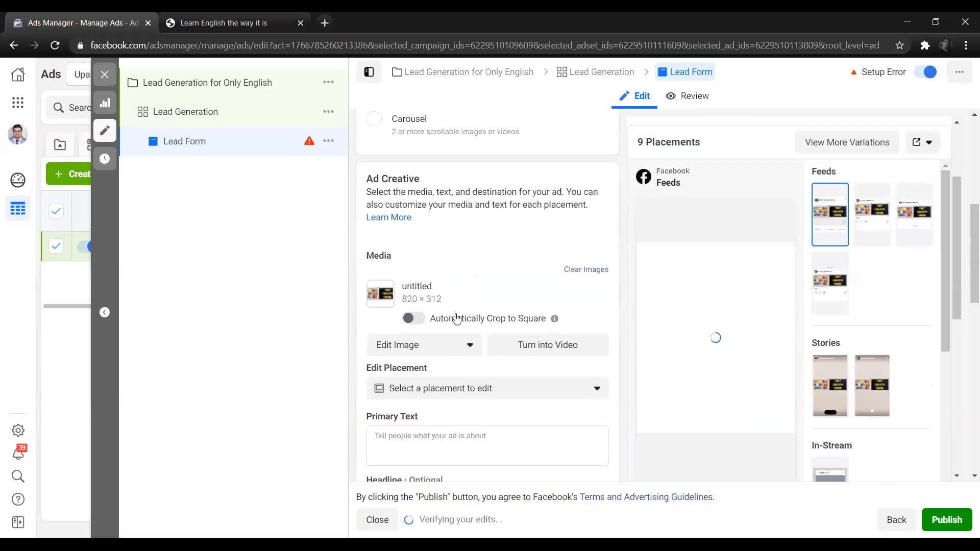
pyautogui.click(579, 271)
pyautogui.scroll(2, 468, 248)
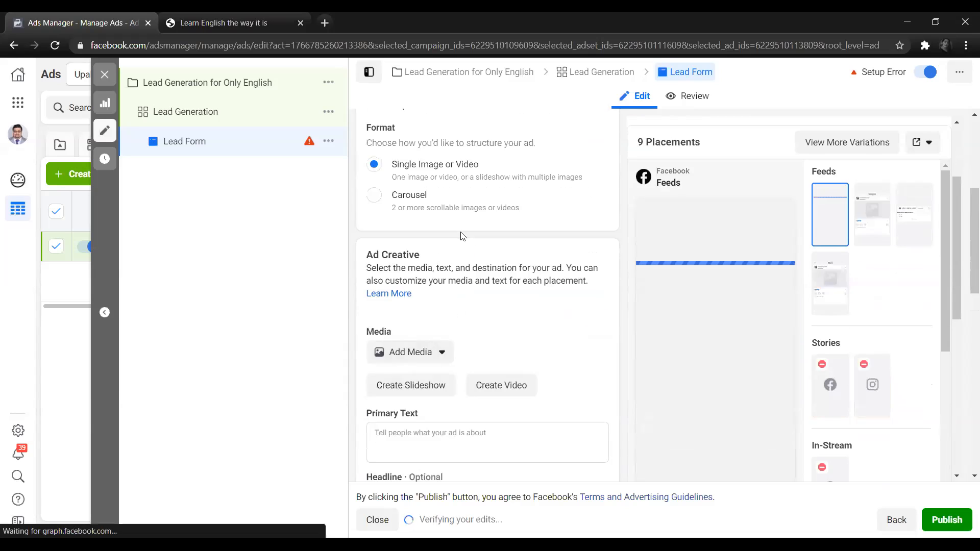
pyautogui.moveTo(380, 306); pyautogui.dragTo(455, 305)
pyautogui.scroll(-2, 472, 330)
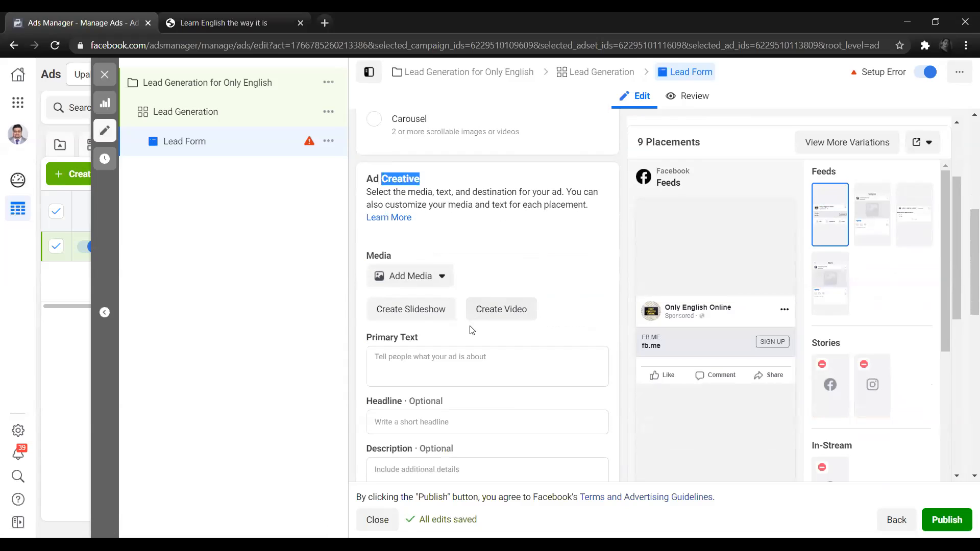
pyautogui.click(416, 282)
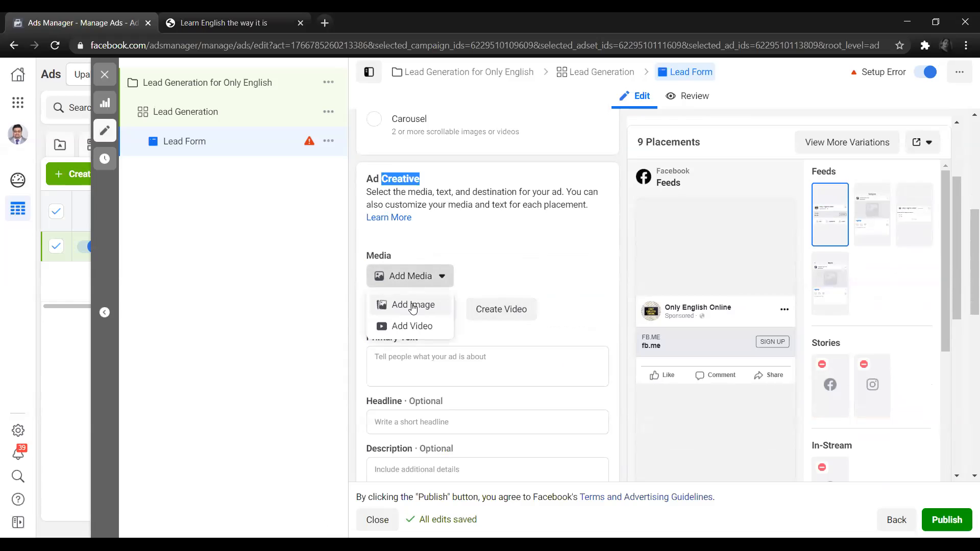
pyautogui.click(413, 306)
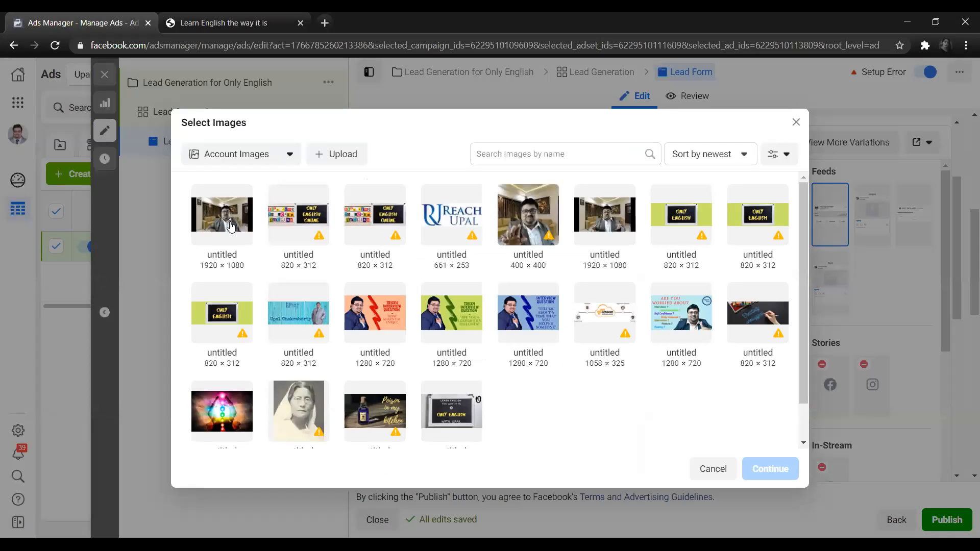
pyautogui.click(231, 226)
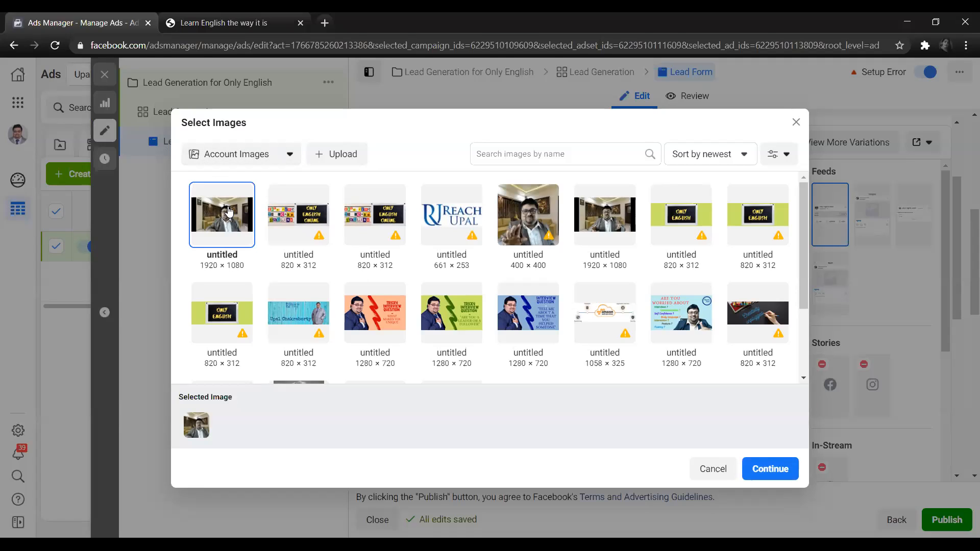
pyautogui.click(796, 123)
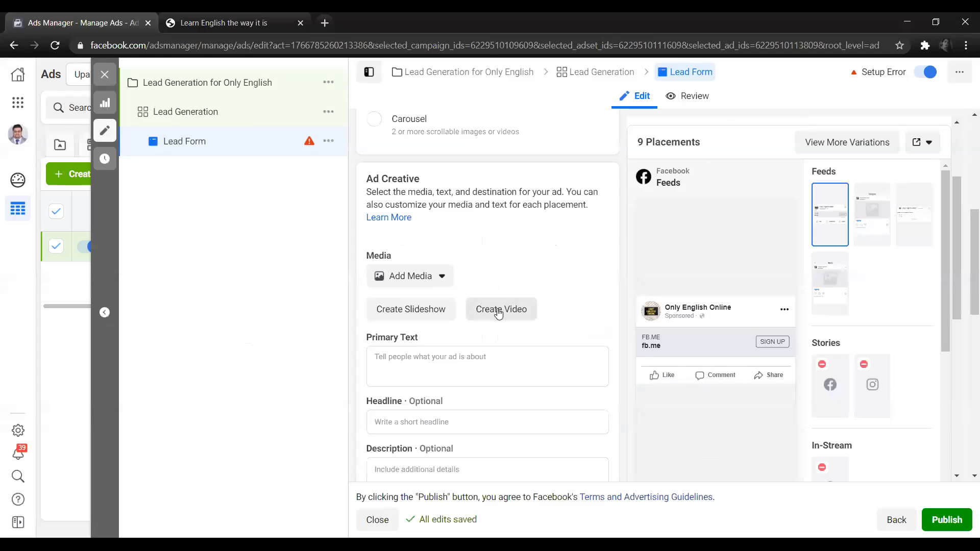
# Add the first 1920 × 1080 account image as the ad creative's media
pyautogui.click(414, 274)
pyautogui.click(404, 305)
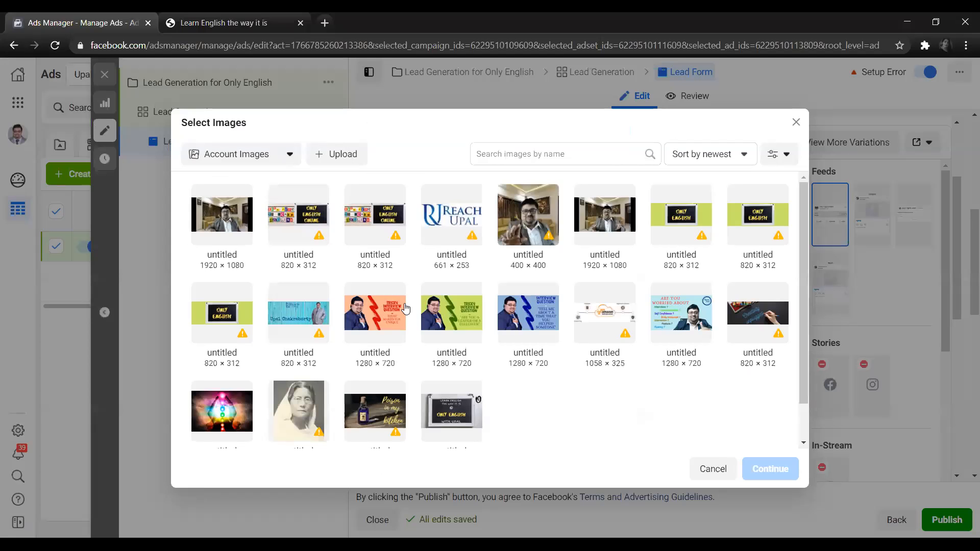
pyautogui.click(336, 150)
pyautogui.click(447, 296)
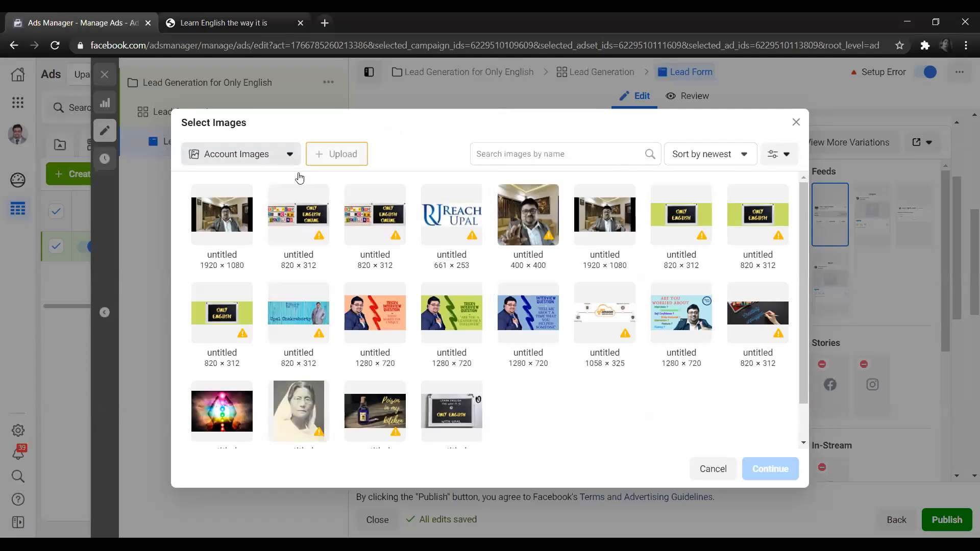
pyautogui.click(239, 205)
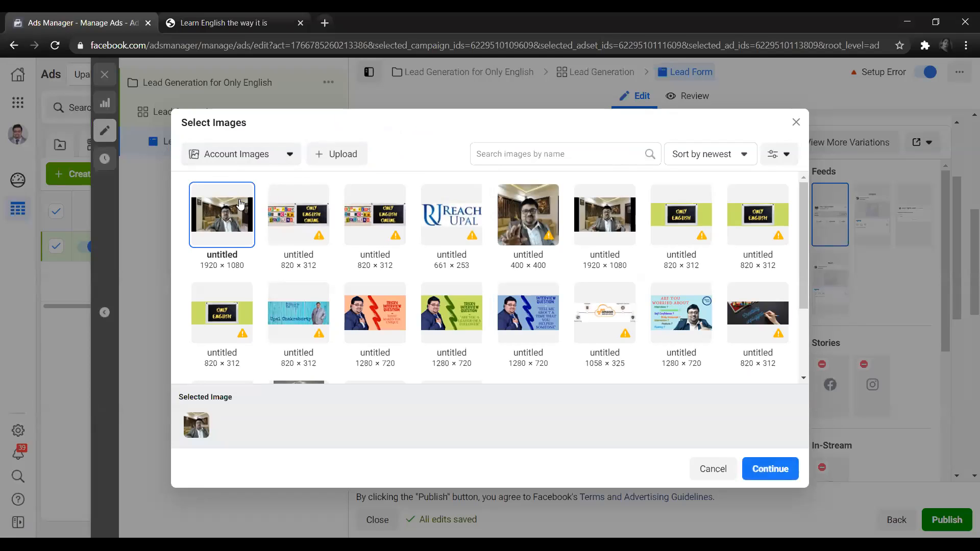
pyautogui.click(760, 469)
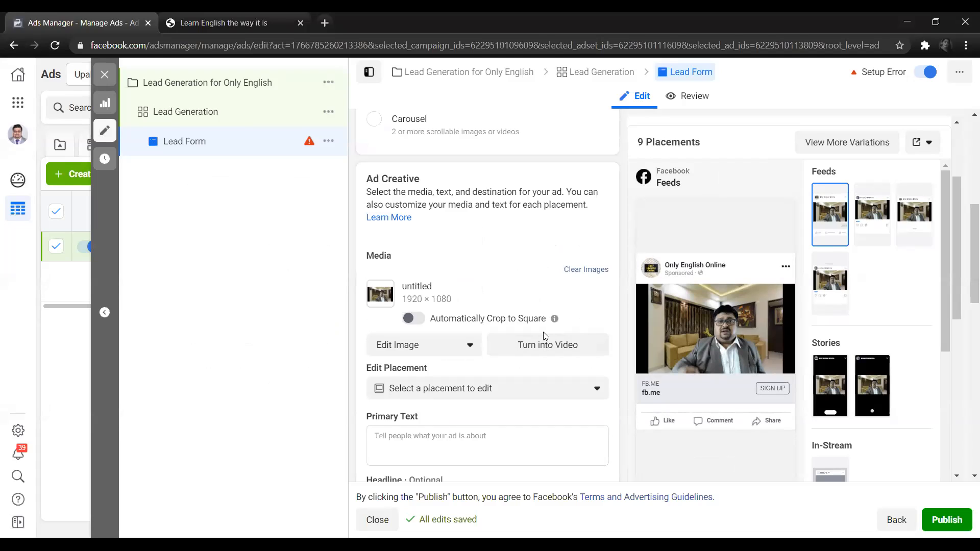
# Examine the ad creative's text fields and the pixel dimensions of the chosen image
pyautogui.scroll(-5, 549, 325)
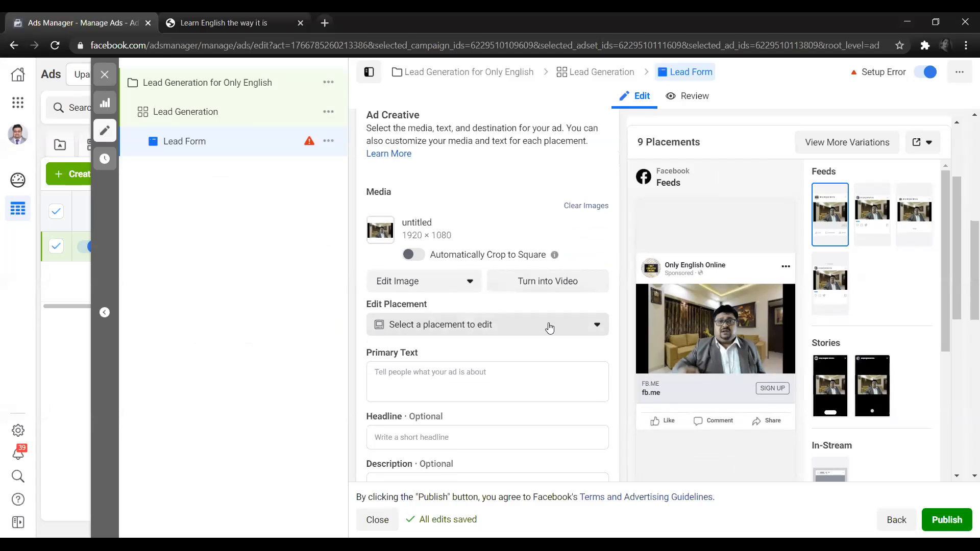
pyautogui.click(516, 189)
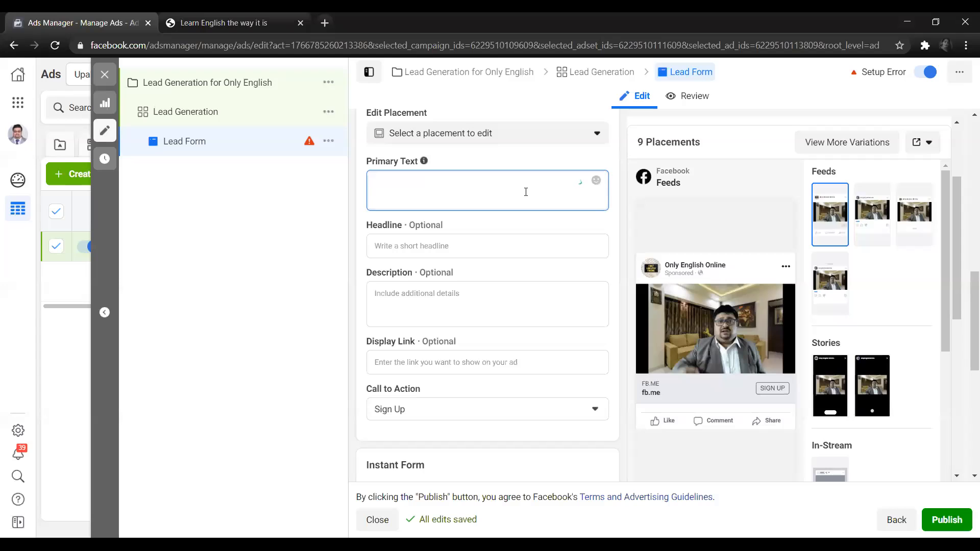
pyautogui.scroll(5, 526, 192)
pyautogui.scroll(-2, 512, 293)
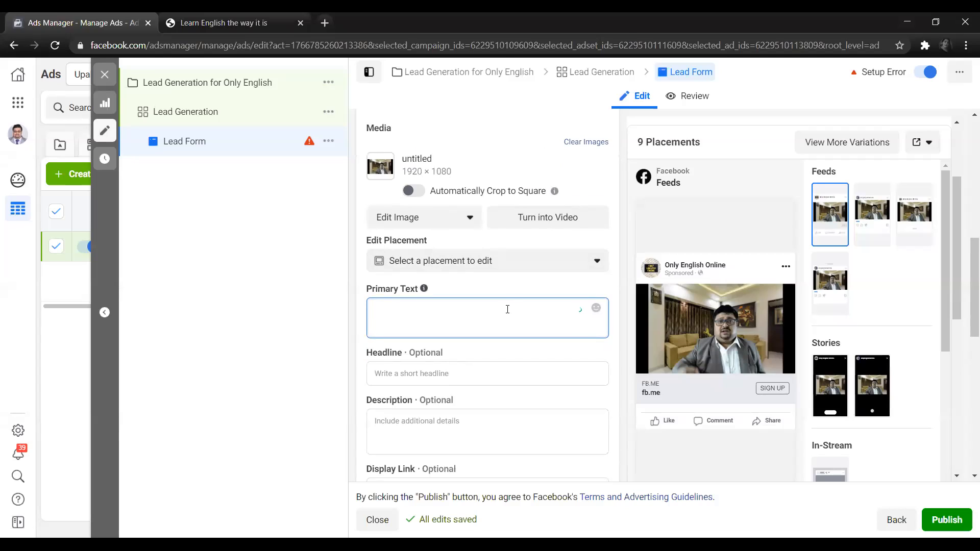
pyautogui.moveTo(447, 172); pyautogui.dragTo(409, 171)
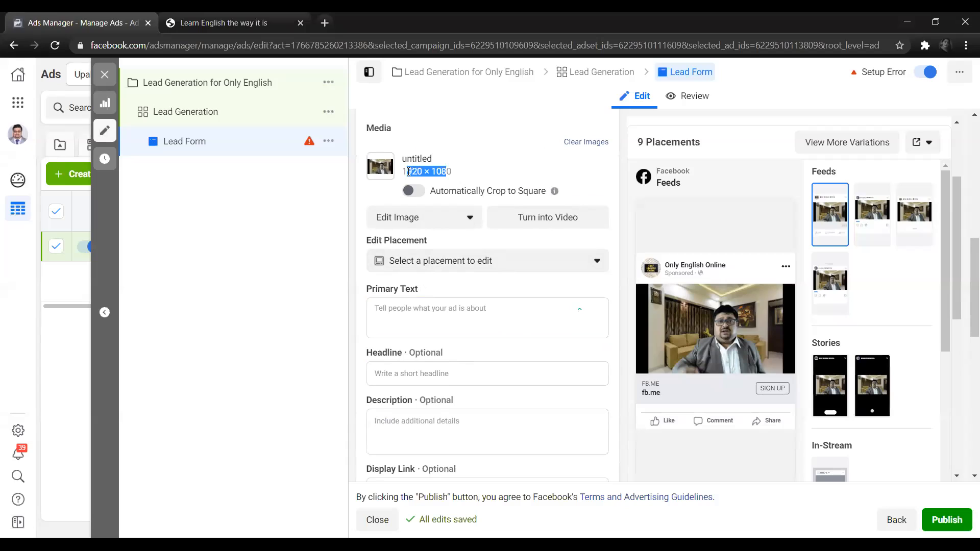
pyautogui.click(409, 172)
pyautogui.tripleClick(465, 170)
pyautogui.scroll(1, 457, 211)
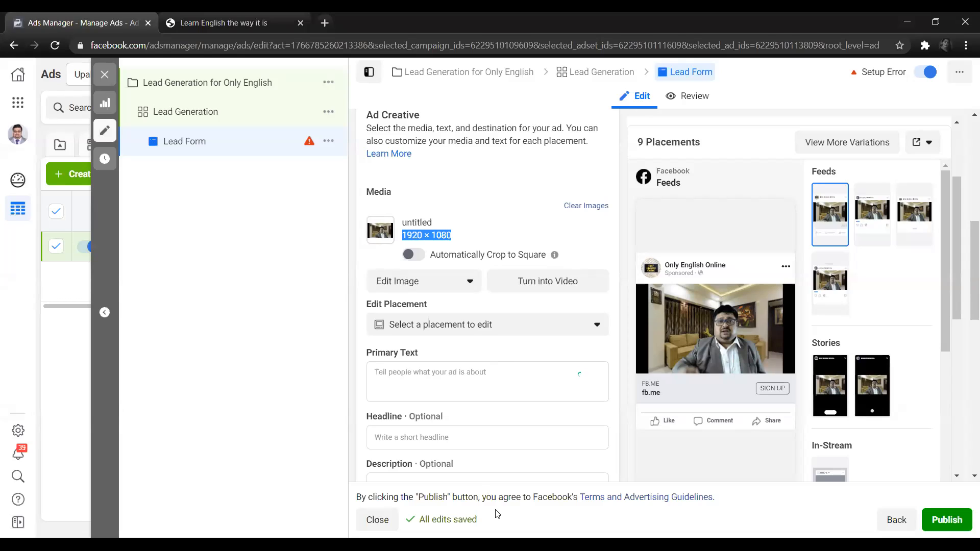
pyautogui.hotkey('alt', 'Tab')
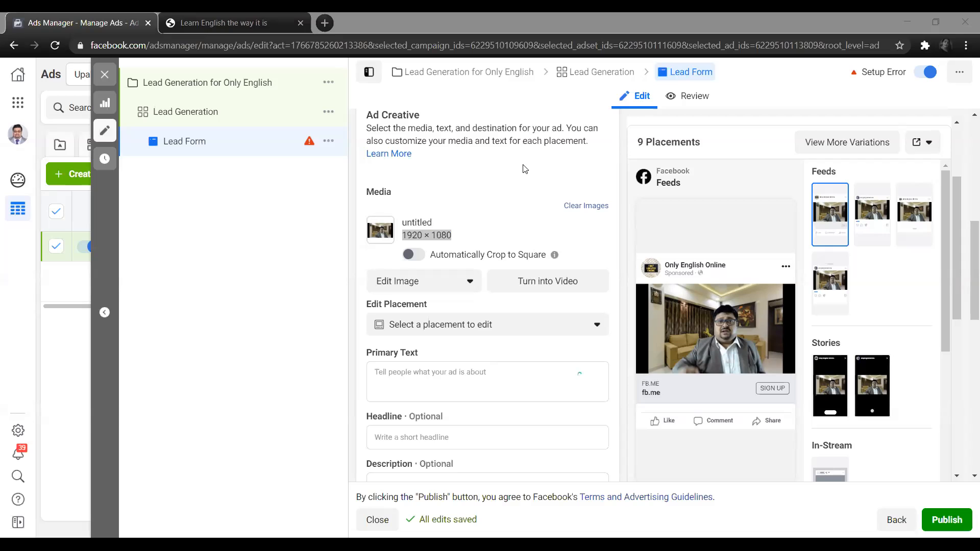
# Search Google for "resize image online" in a new browser tab
pyautogui.click(324, 24)
pyautogui.write('readjust ')
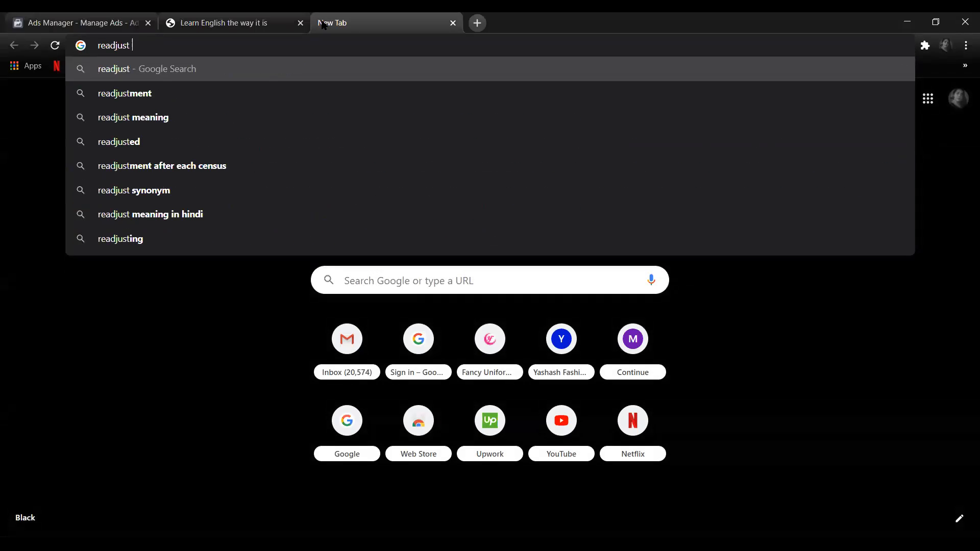
pyautogui.write('image')
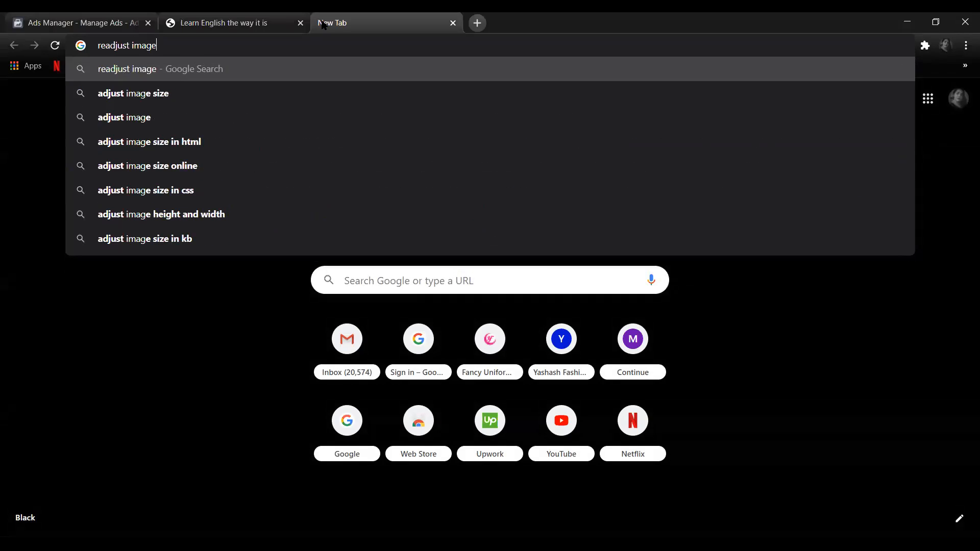
pyautogui.hotkey('ctrl', 'BackSpace')
pyautogui.hotkey('ctrl', 'BackSpace')
pyautogui.write('re')
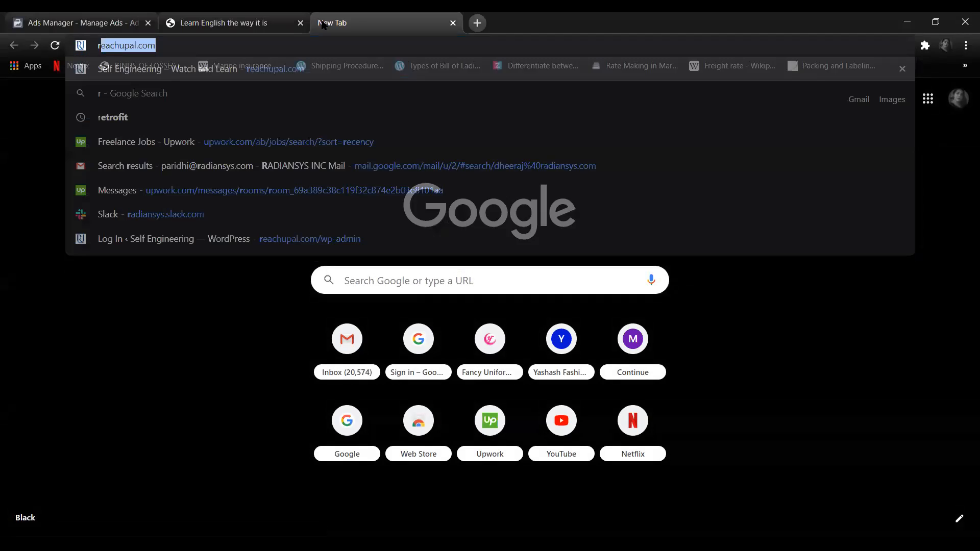
pyautogui.write('siz')
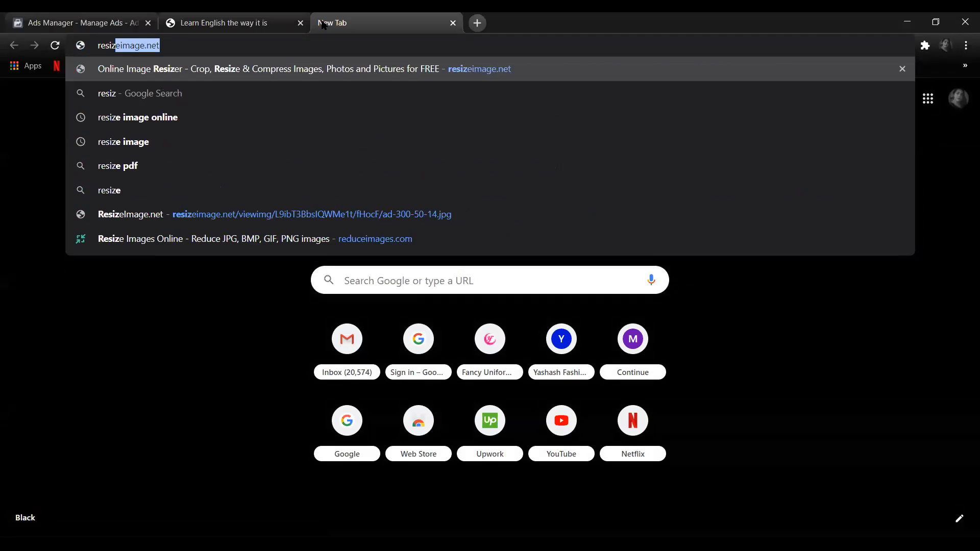
pyautogui.write('e ima')
pyautogui.press('Right')
pyautogui.press('Return')
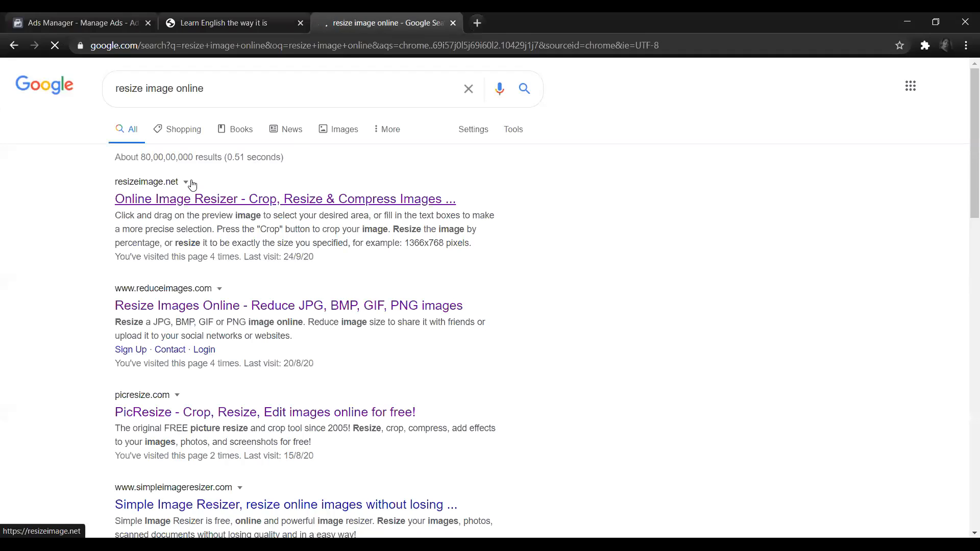
# Open resizeimage.net from the search results and look at its address and resizing options
pyautogui.moveTo(114, 182); pyautogui.dragTo(145, 183)
pyautogui.click(146, 182)
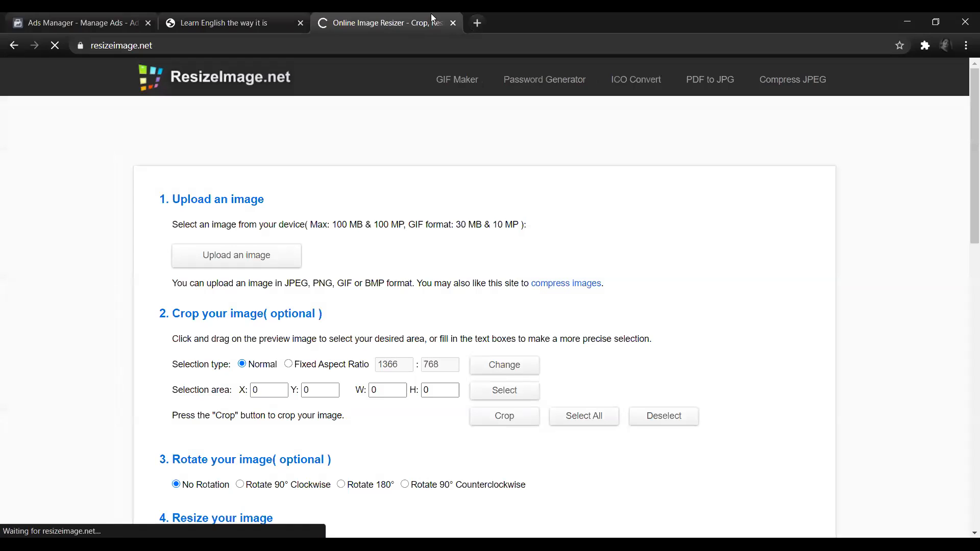
pyautogui.click(264, 25)
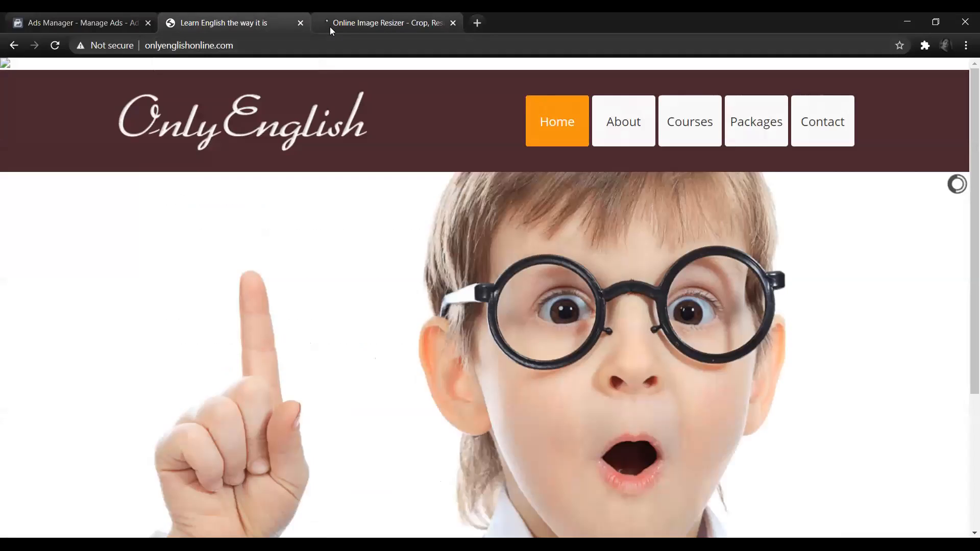
pyautogui.click(330, 27)
pyautogui.click(111, 41)
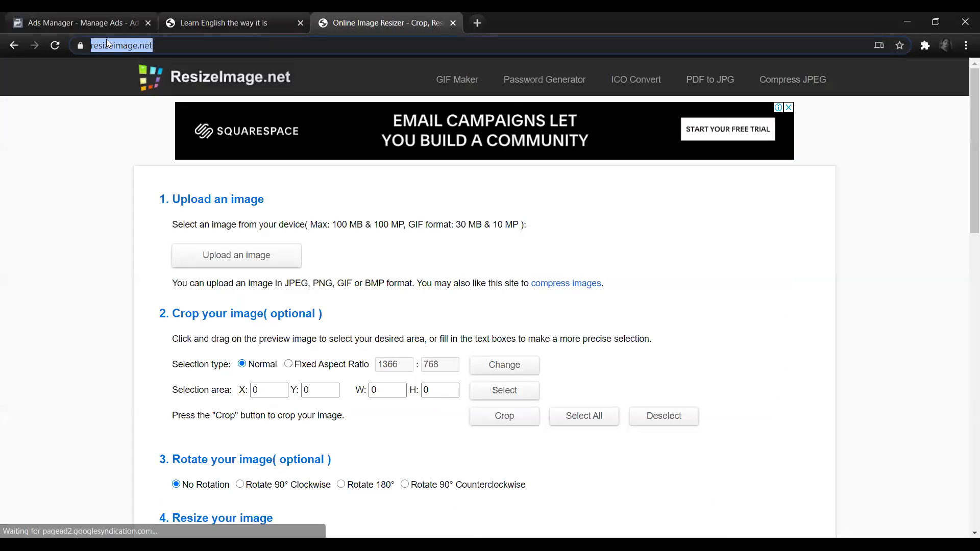
pyautogui.hotkey('alt', 'Tab')
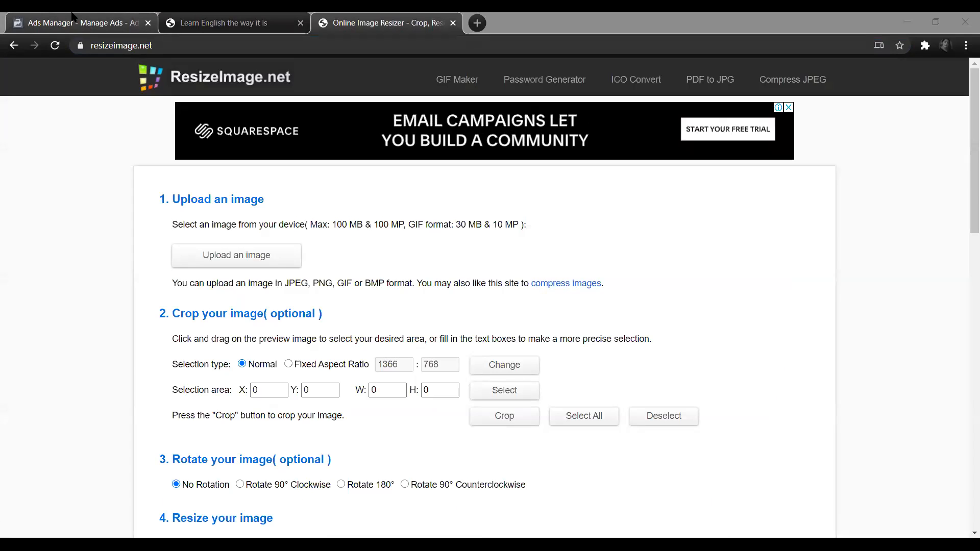
# Return to Ads Manager and enter "Free Webinar for English Learning" as the ad's primary text
pyautogui.click(73, 17)
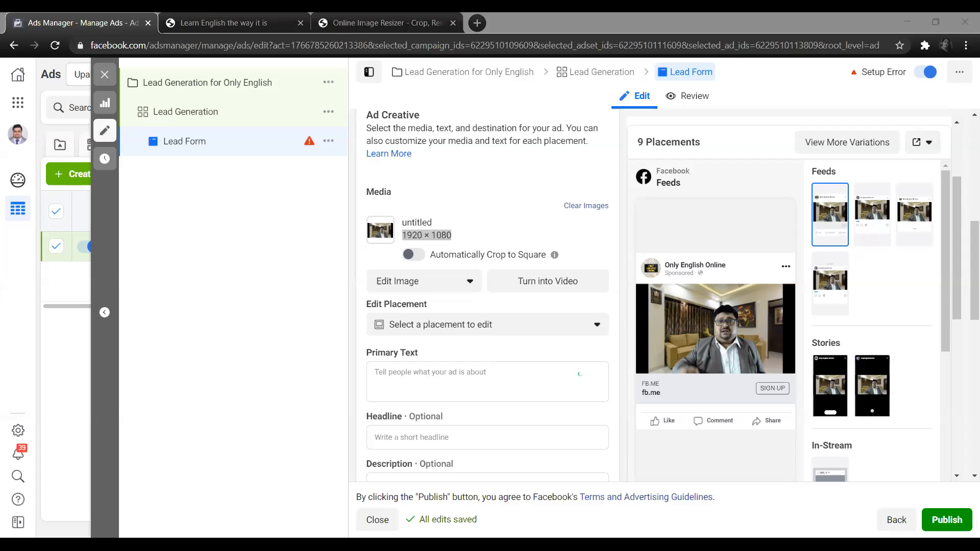
pyautogui.click(516, 380)
pyautogui.scroll(-1, 516, 352)
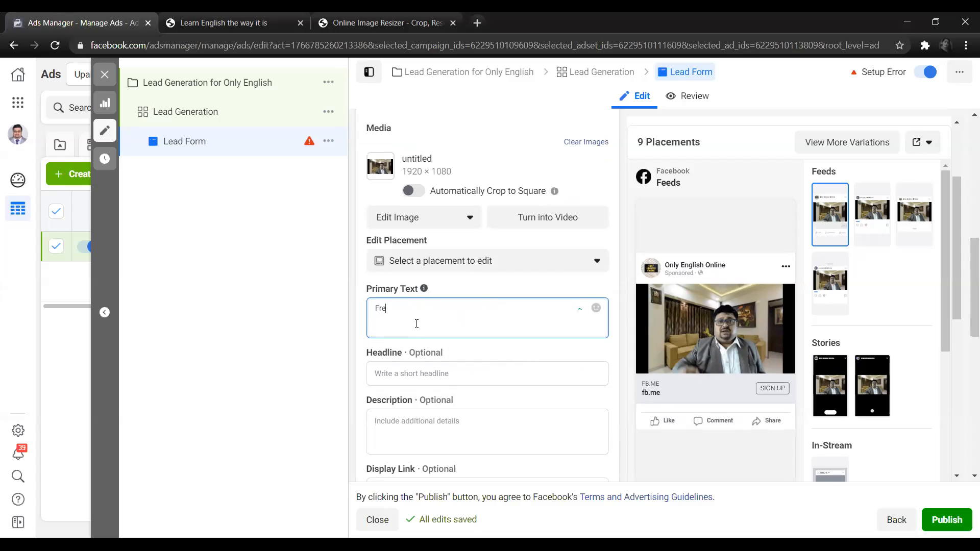
pyautogui.write('Free Webinar')
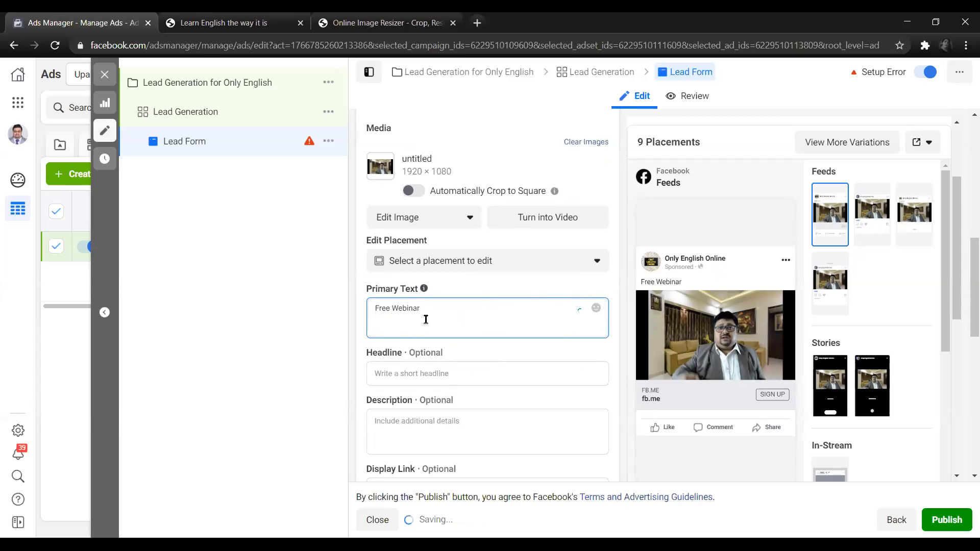
pyautogui.write('for En')
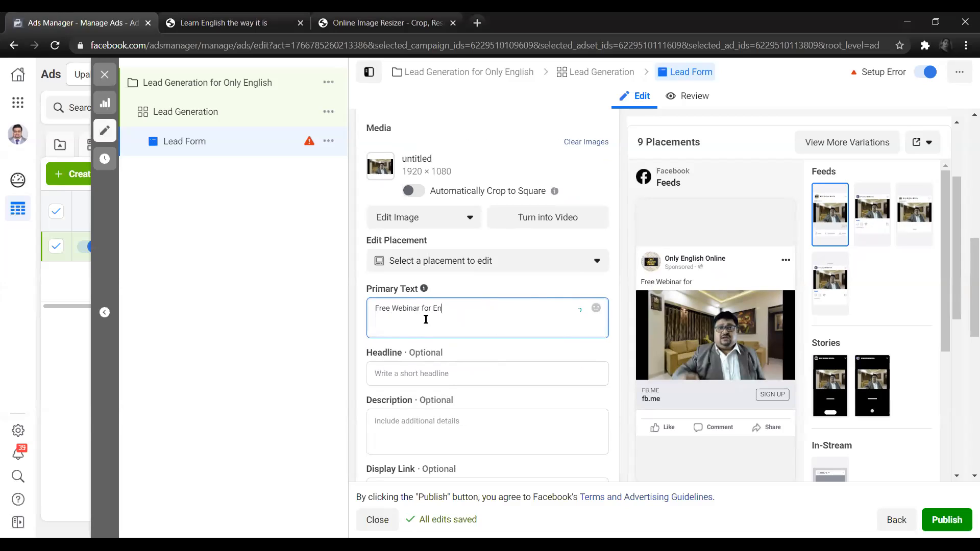
pyautogui.write('glish Lea')
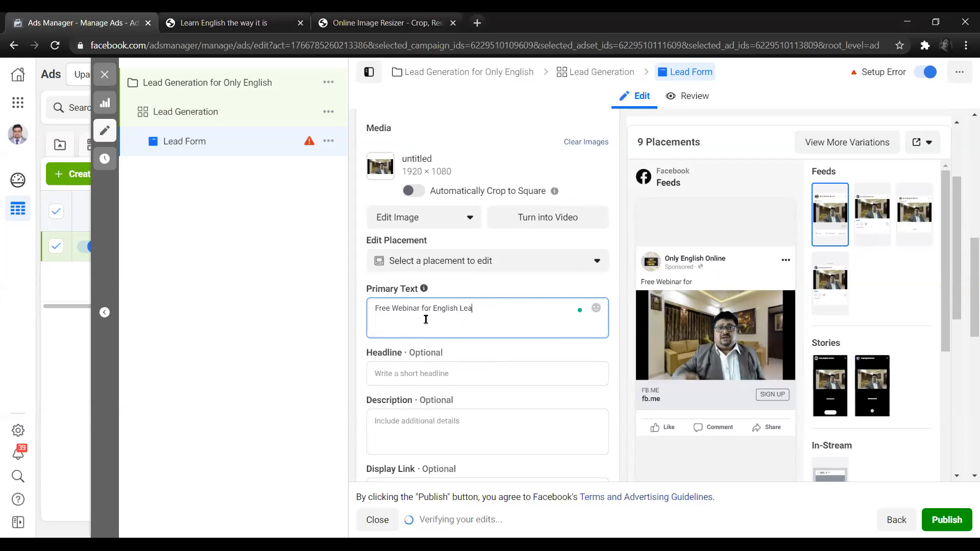
pyautogui.write('rning')
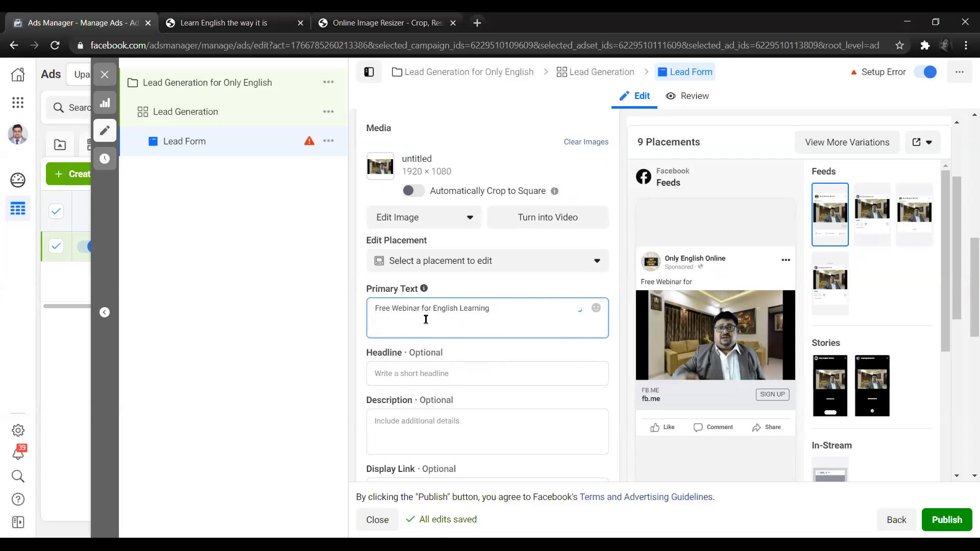
# Enter "Do you want to Learn English Register" as the ad's headline
pyautogui.scroll(-1, 445, 321)
pyautogui.click(435, 308)
pyautogui.write('Fre')
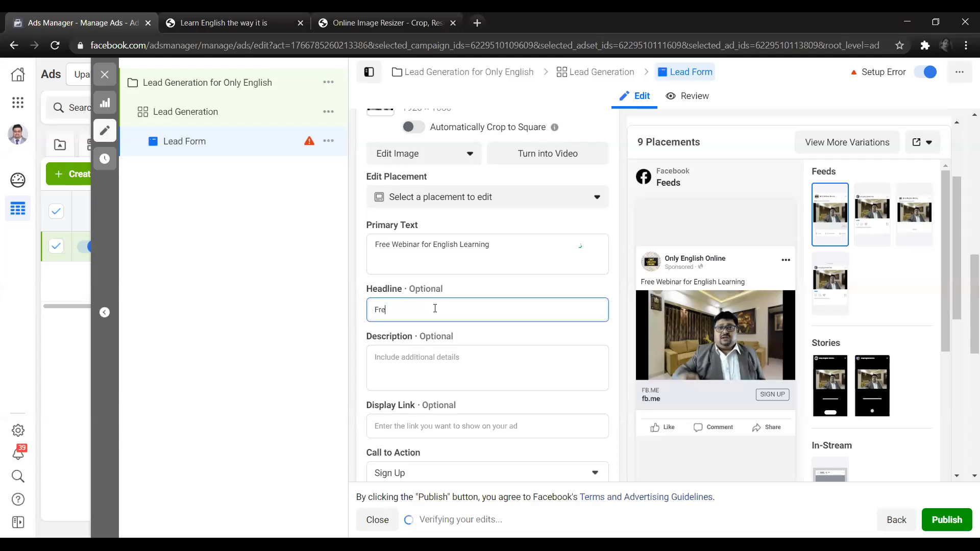
pyautogui.press('BackSpace')
pyautogui.write('Do you want')
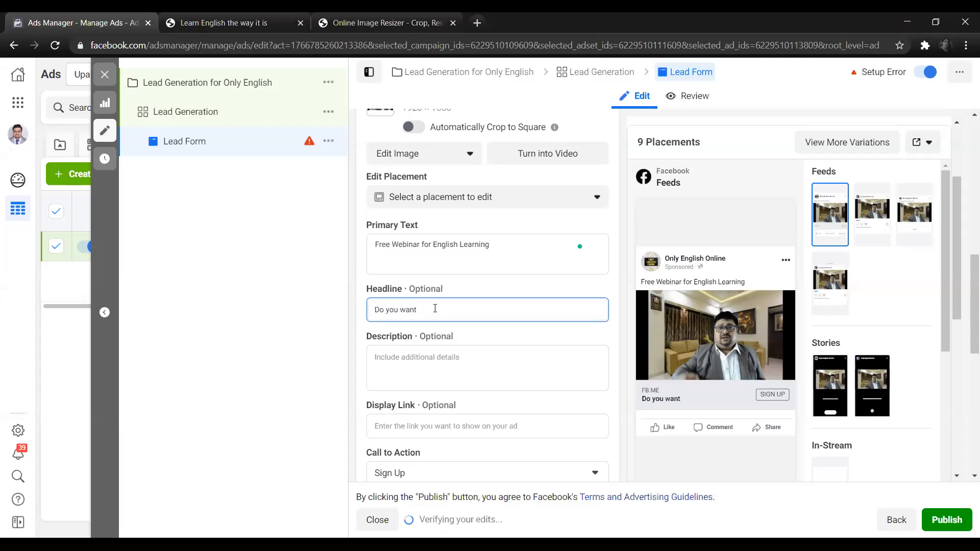
pyautogui.write(' to ')
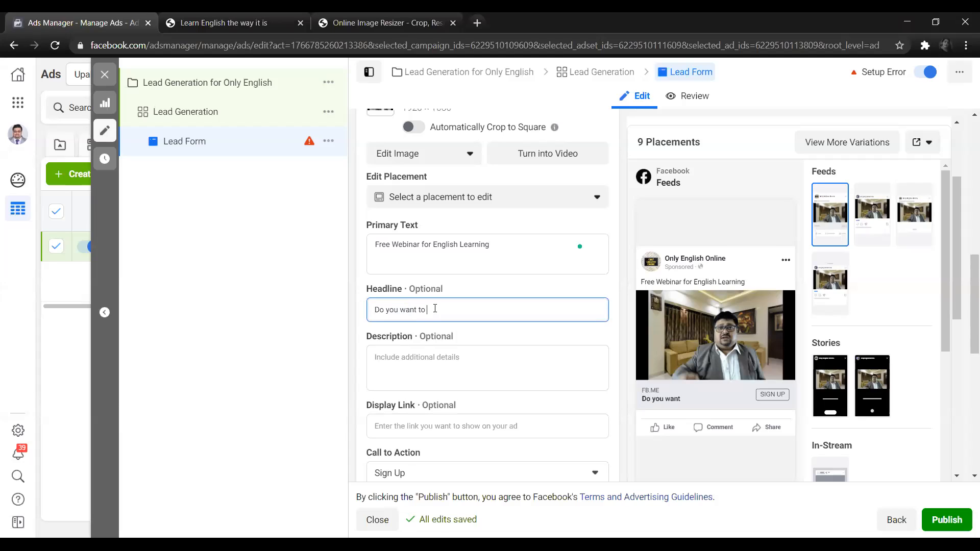
pyautogui.write('Learn Englis')
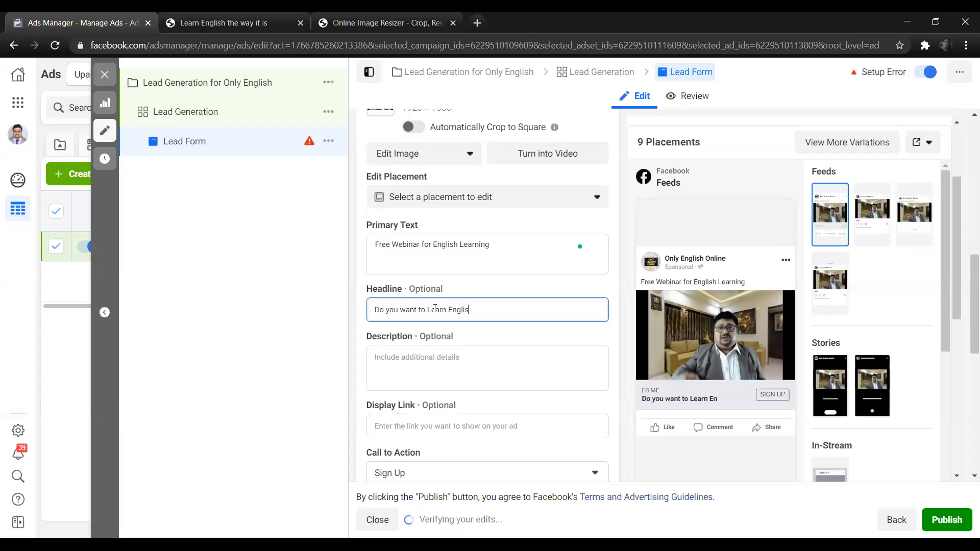
pyautogui.write('h Register')
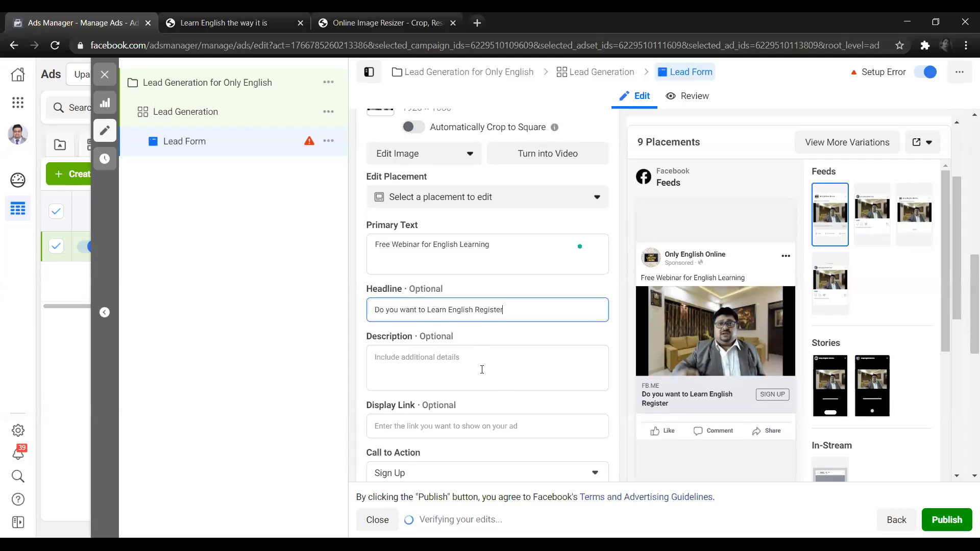
# Leave the ad's display link blank and select Sign Up as the call to action
pyautogui.scroll(-1, 482, 372)
pyautogui.click(450, 363)
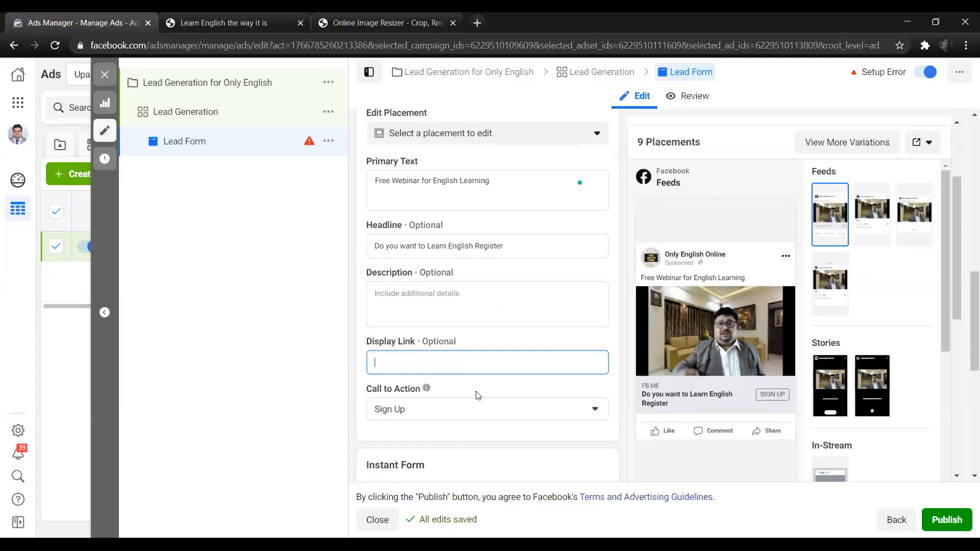
pyautogui.click(333, 363)
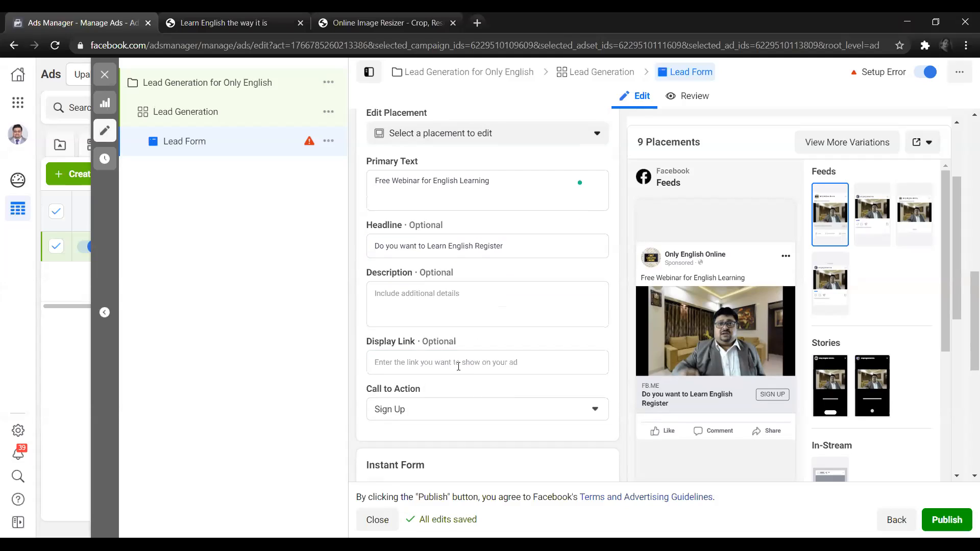
pyautogui.click(485, 362)
pyautogui.click(279, 364)
pyautogui.click(463, 411)
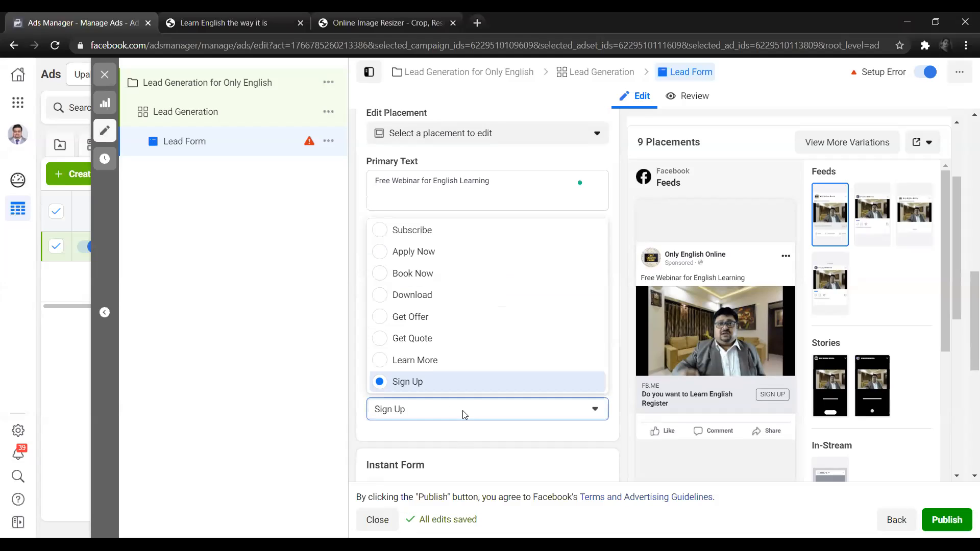
pyautogui.click(468, 382)
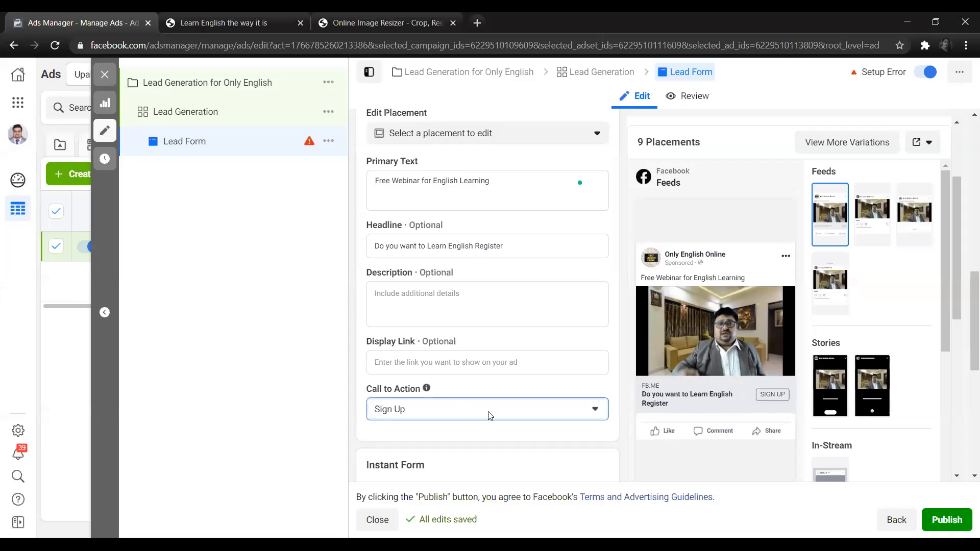
# Enter "Struggling with English Register Now" as the ad's description
pyautogui.scroll(-1, 491, 411)
pyautogui.scroll(-3, 494, 407)
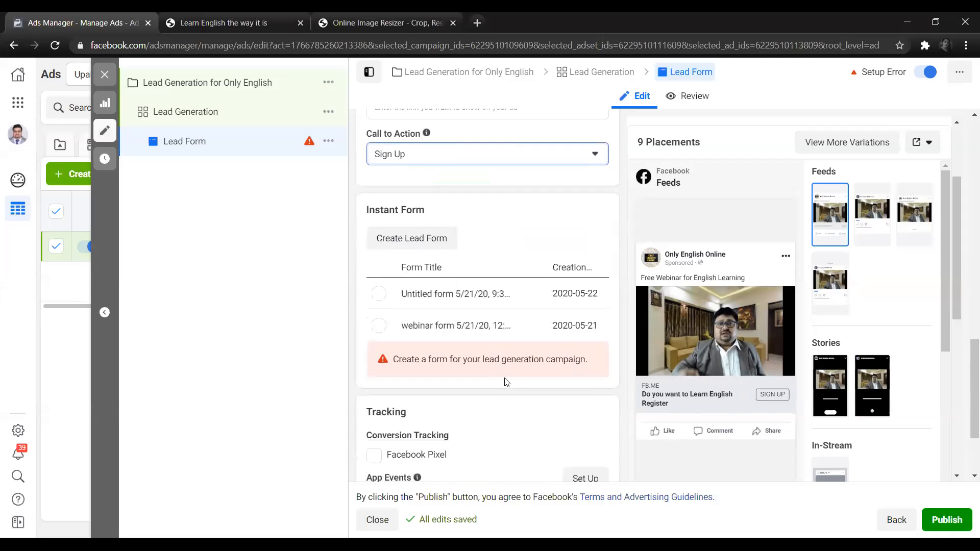
pyautogui.scroll(5, 504, 376)
pyautogui.scroll(2, 507, 376)
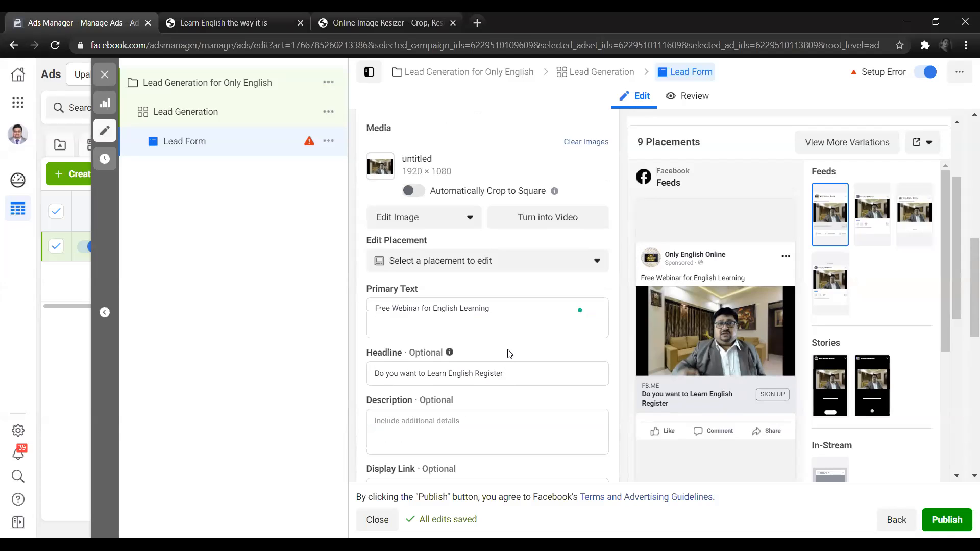
pyautogui.scroll(-4, 509, 353)
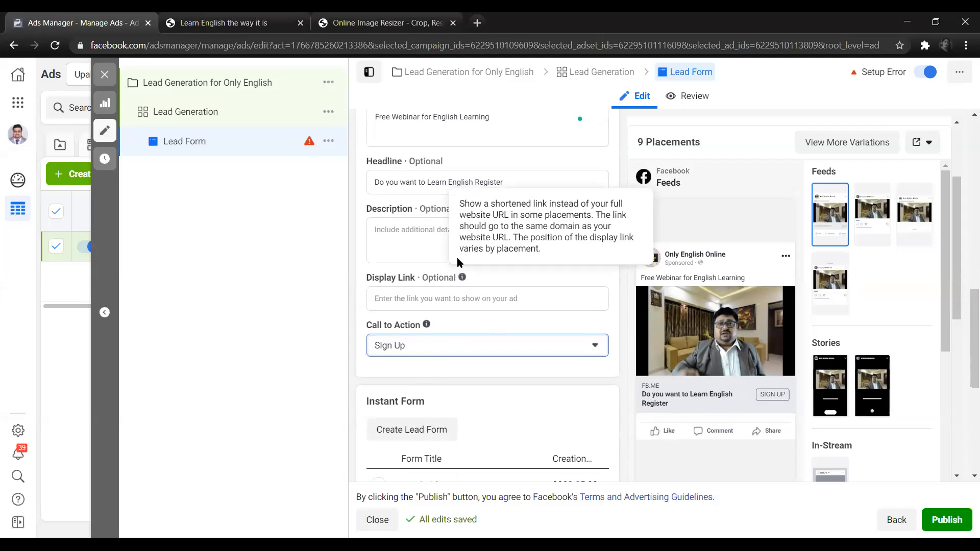
pyautogui.click(418, 232)
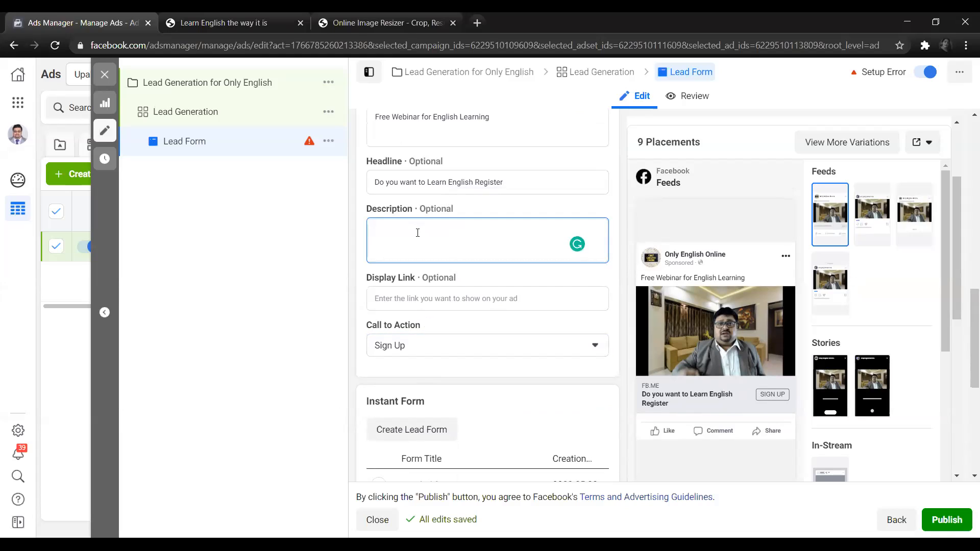
pyautogui.write('Struggling wi')
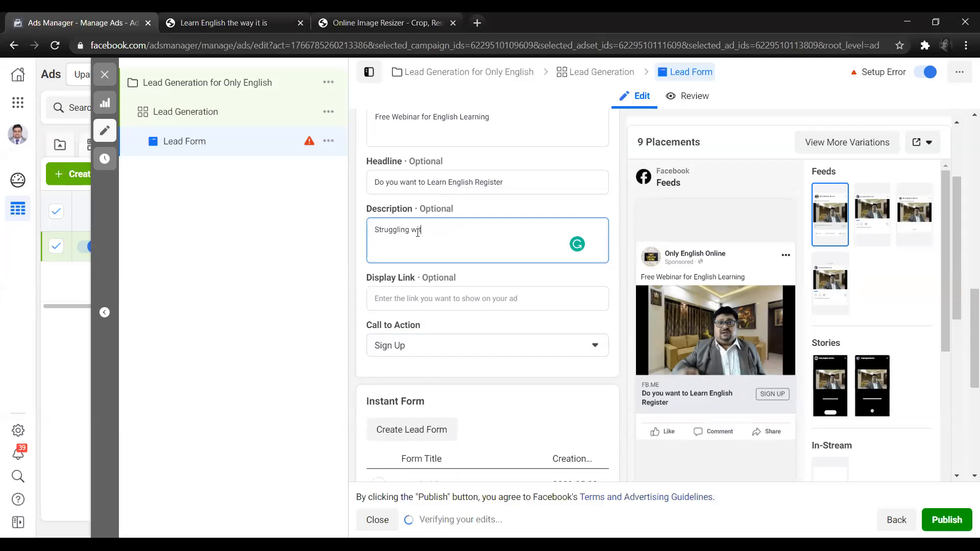
pyautogui.write('th English')
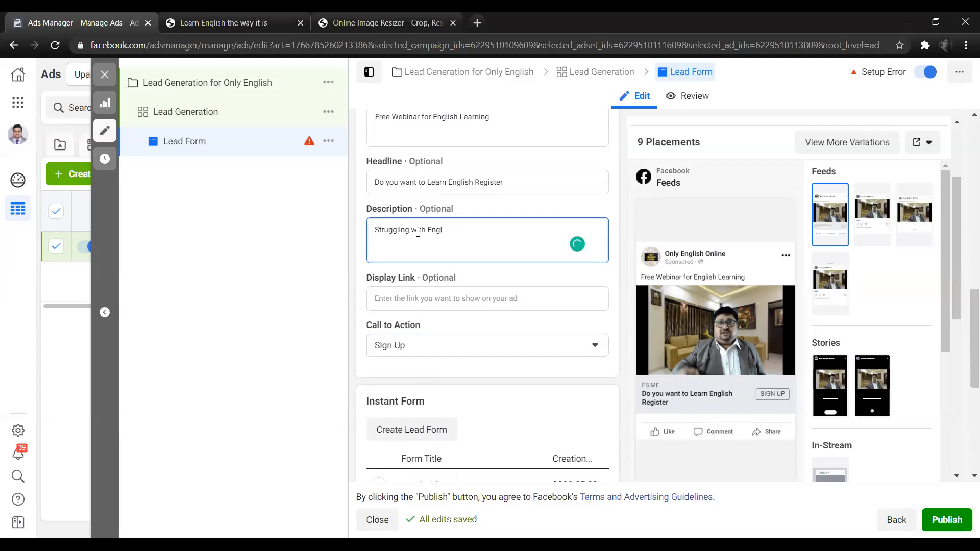
pyautogui.write(' Register Now')
pyautogui.scroll(-3, 493, 285)
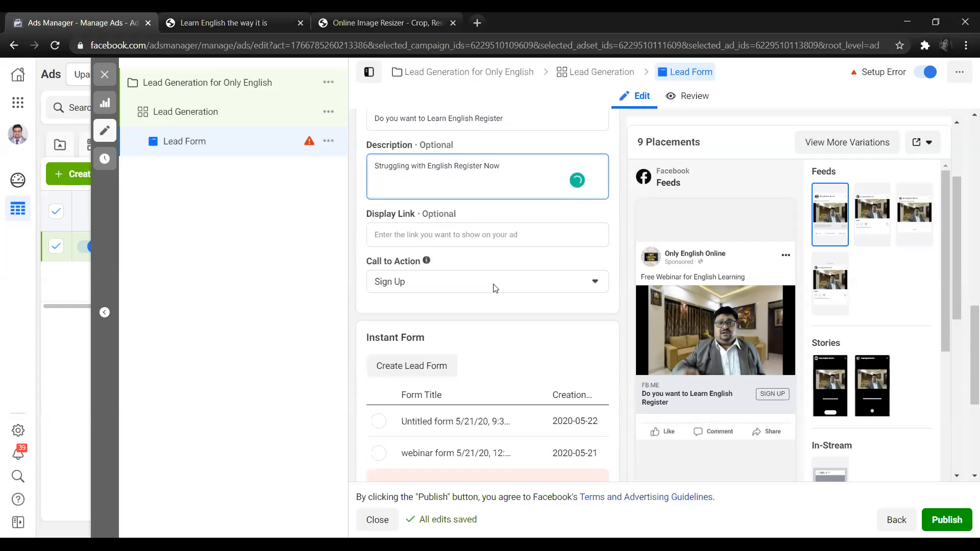
pyautogui.scroll(-1, 511, 306)
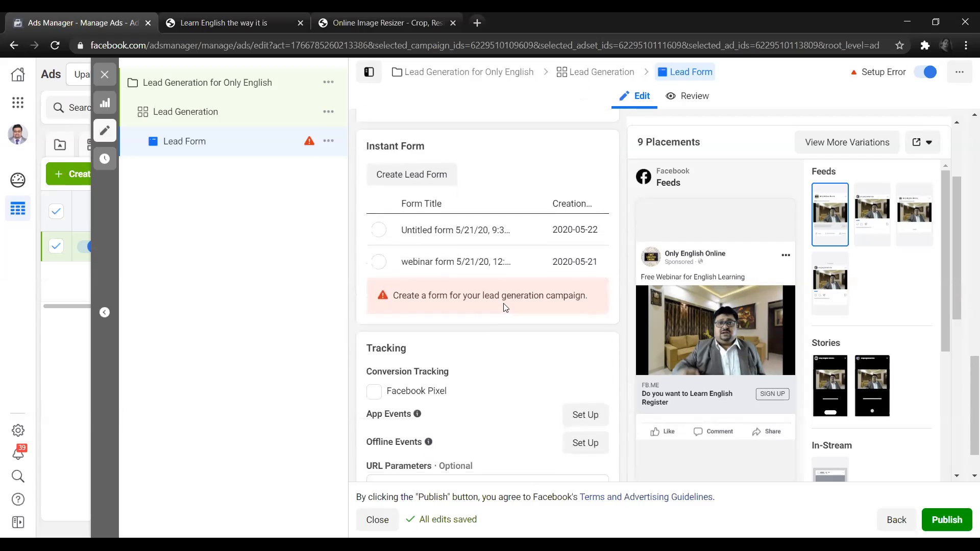
pyautogui.scroll(8, 515, 309)
pyautogui.scroll(-3, 473, 352)
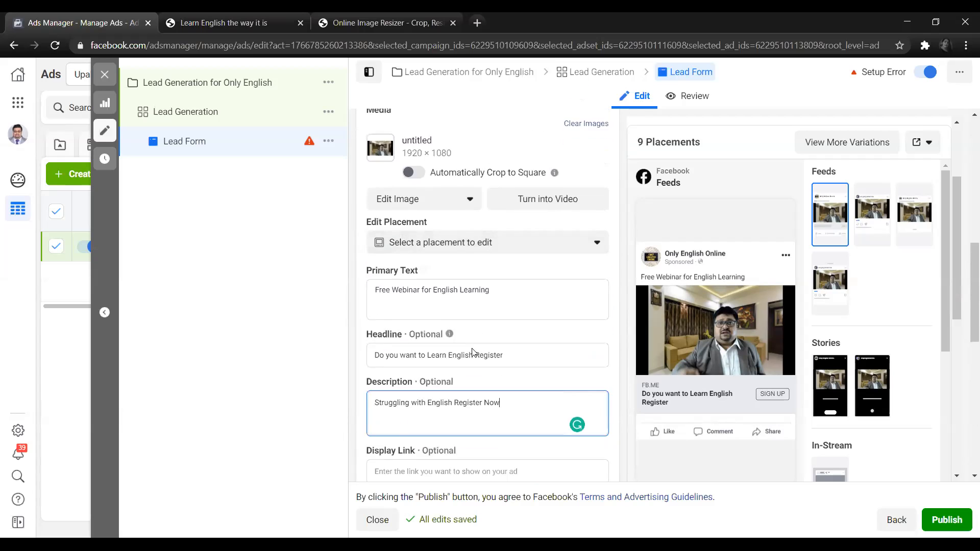
pyautogui.scroll(-2, 473, 352)
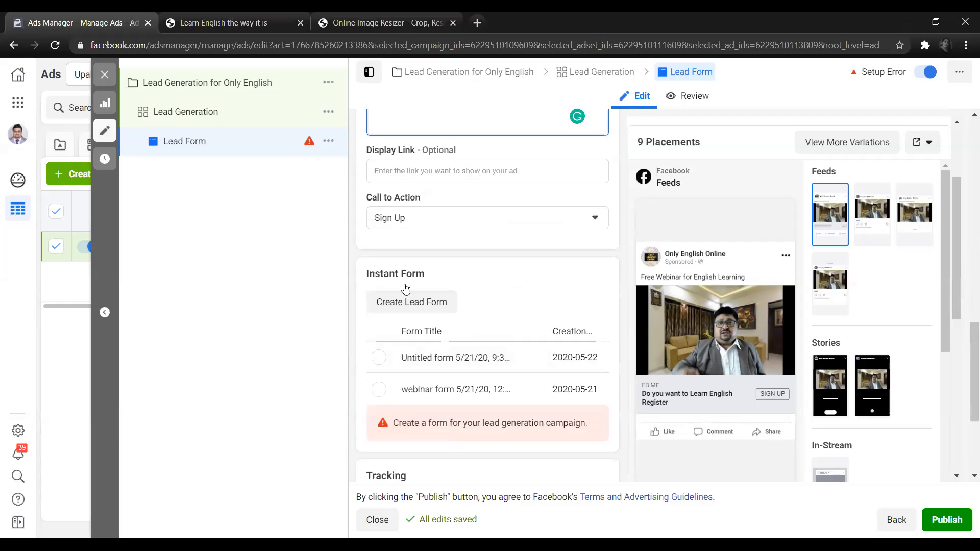
pyautogui.click(390, 304)
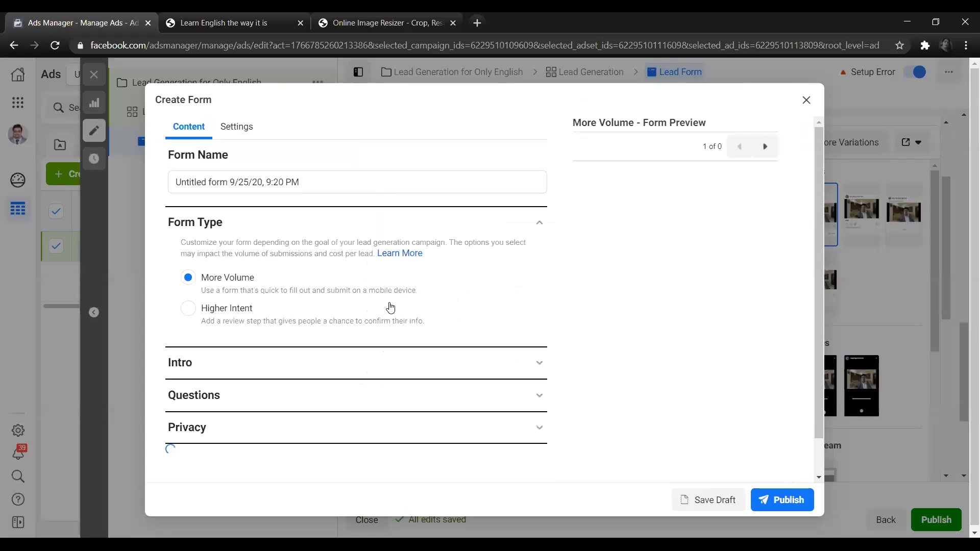
pyautogui.click(806, 100)
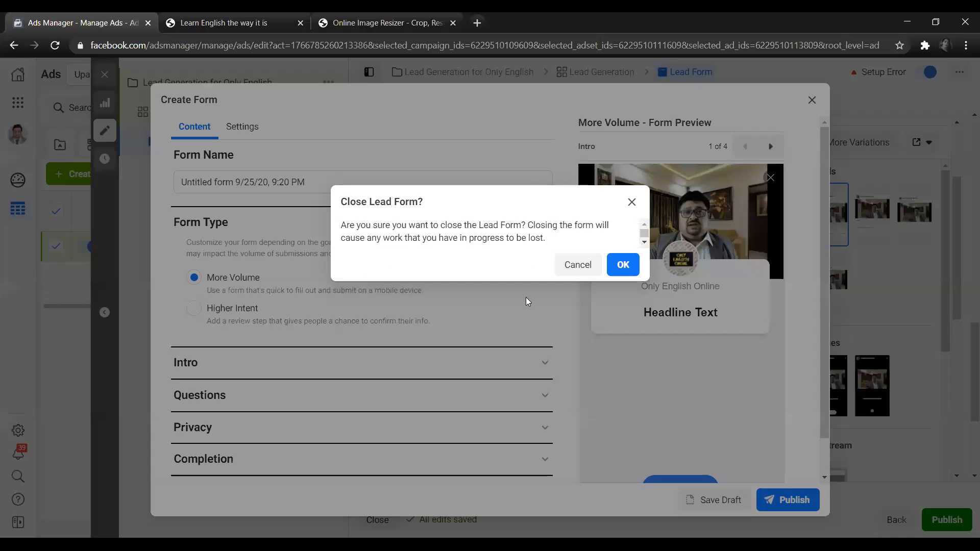
pyautogui.click(614, 267)
# Review the ad's call-to-action choices again and reselect Sign Up
pyautogui.scroll(3, 502, 269)
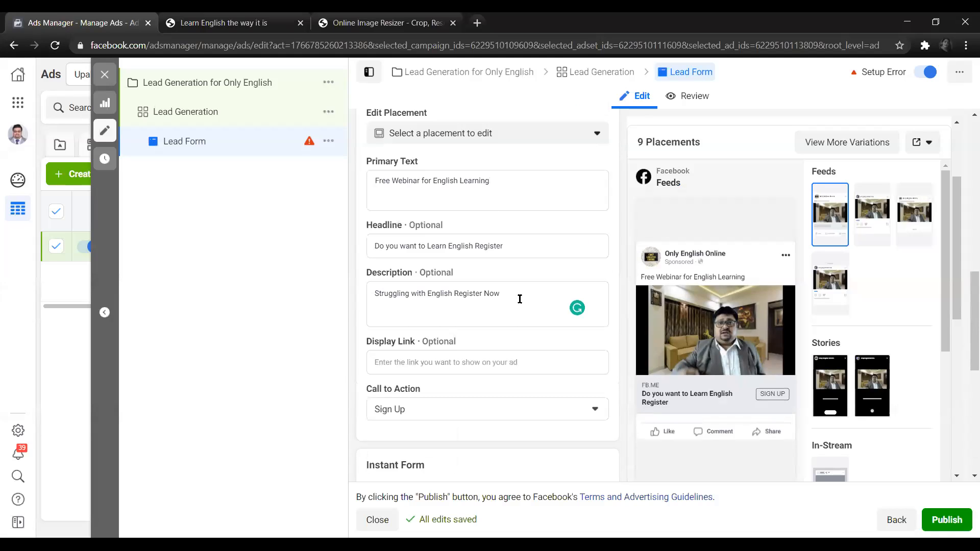
pyautogui.scroll(-1, 508, 358)
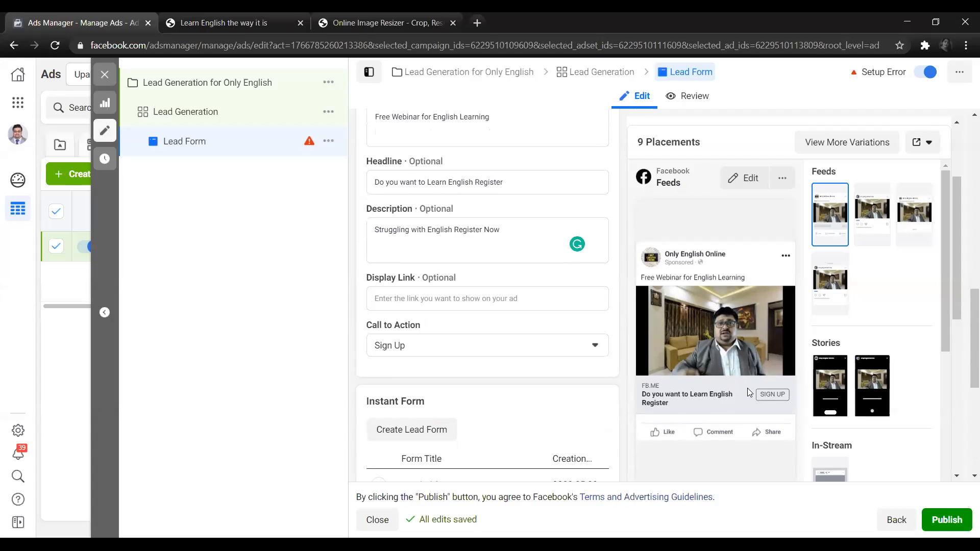
pyautogui.click(446, 346)
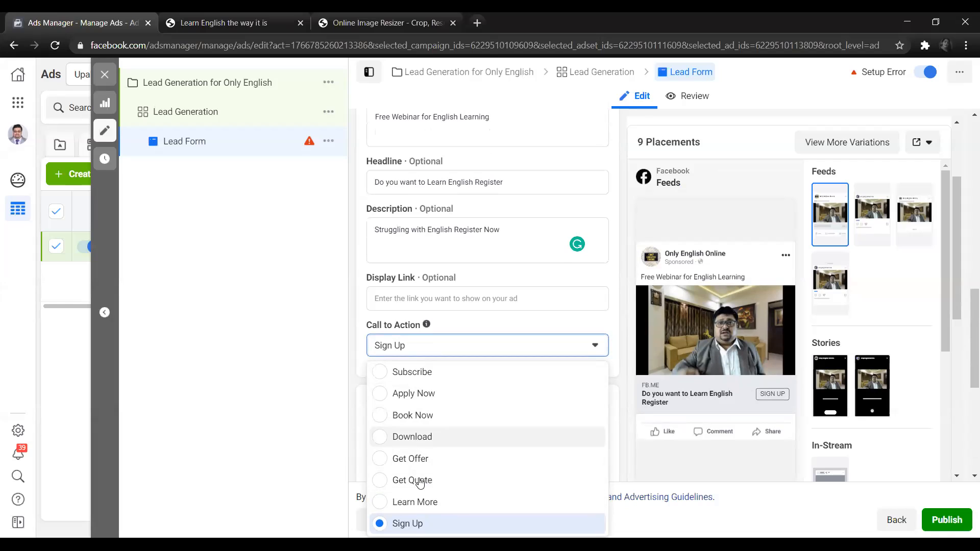
pyautogui.click(419, 523)
# Start a new lead form for the ad and name it "Lead Generation for Webinar"
pyautogui.scroll(-3, 447, 223)
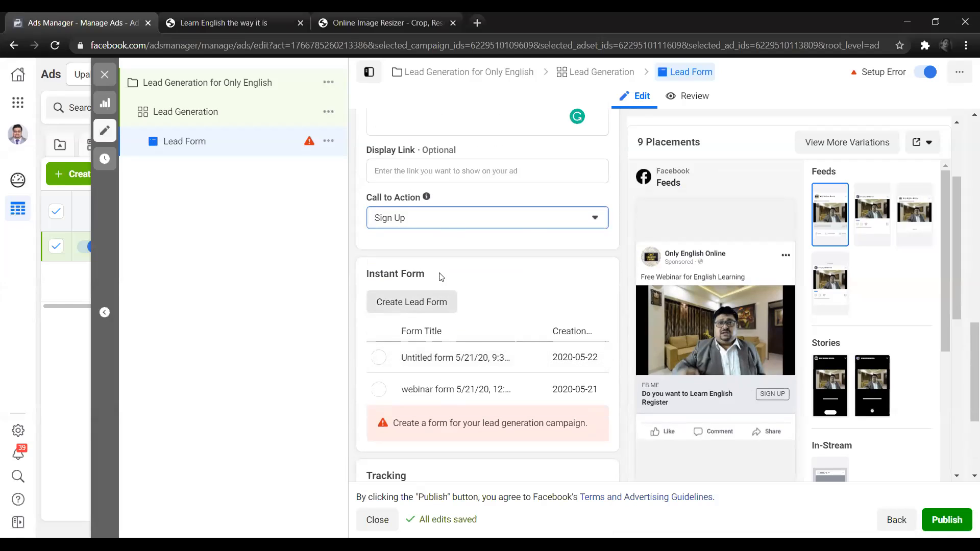
pyautogui.click(416, 303)
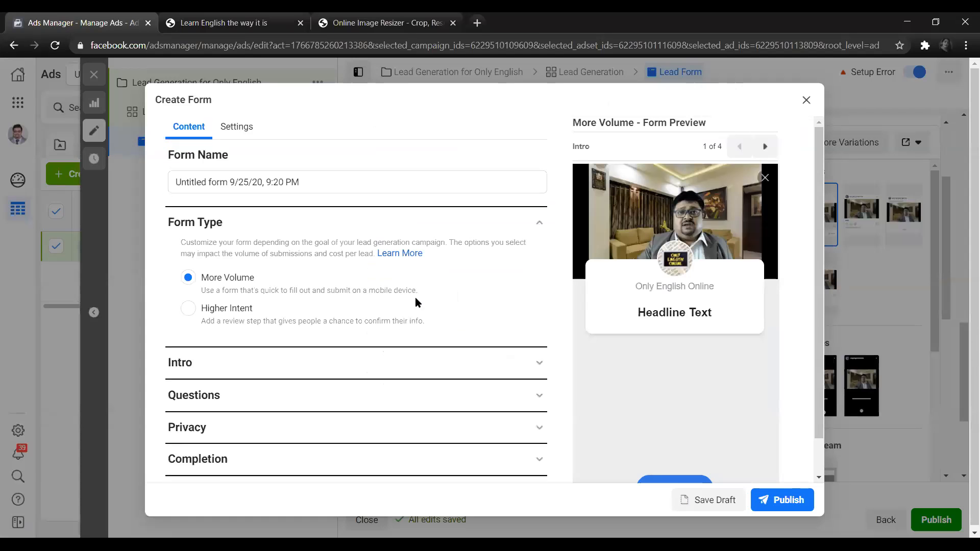
pyautogui.tripleClick(249, 182)
pyautogui.write('L')
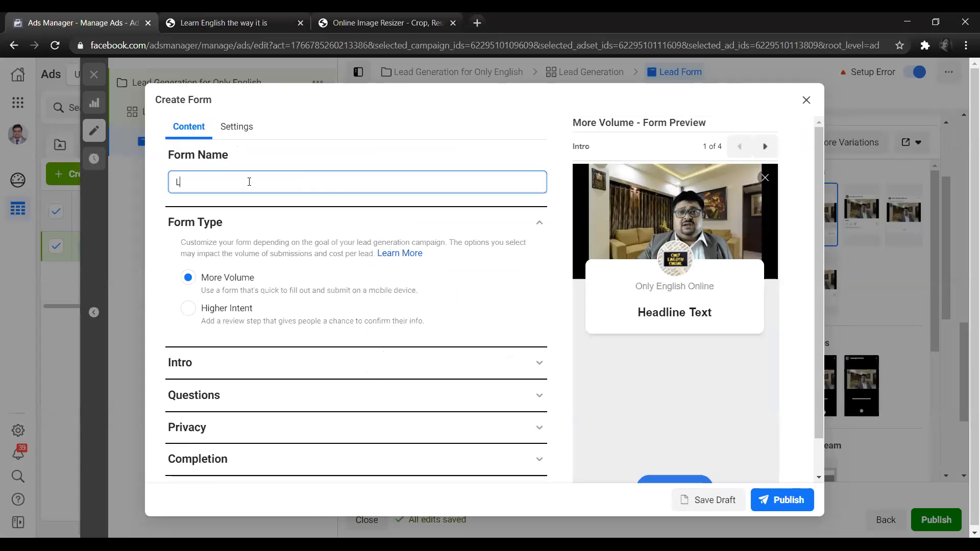
pyautogui.write('ead Generation for Webinar')
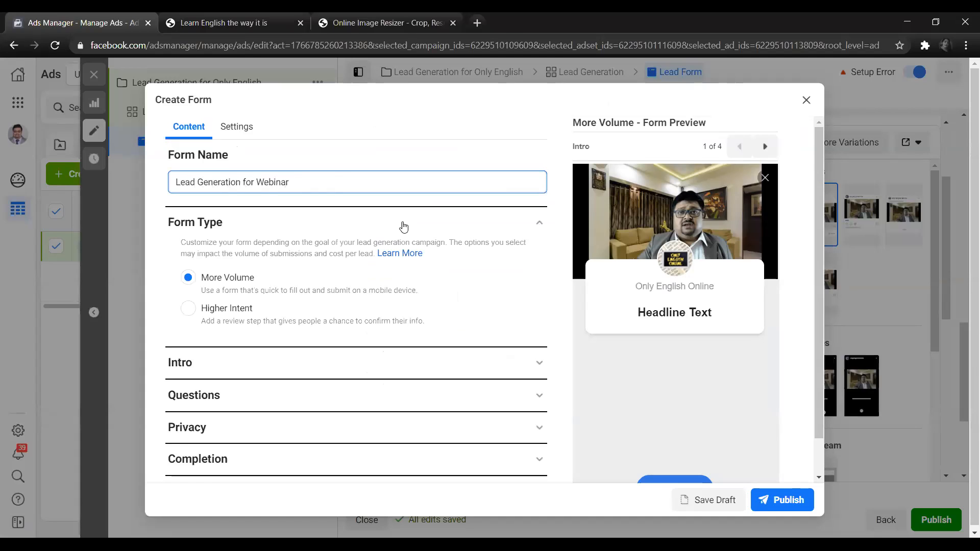
# Enter "Register for Webinar" as the greeting headline in the form's intro, leaving the greeting description blank
pyautogui.scroll(-1, 401, 227)
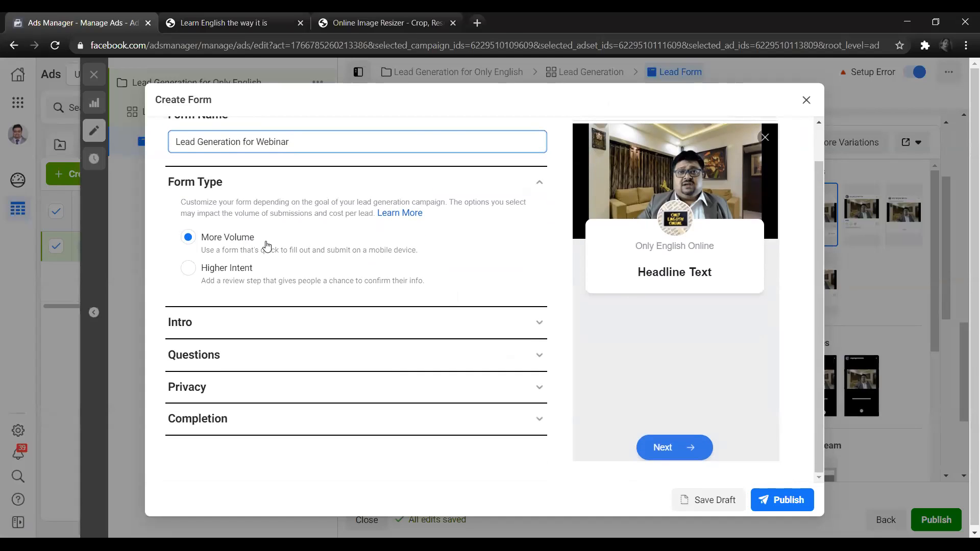
pyautogui.click(271, 319)
pyautogui.scroll(-1, 272, 307)
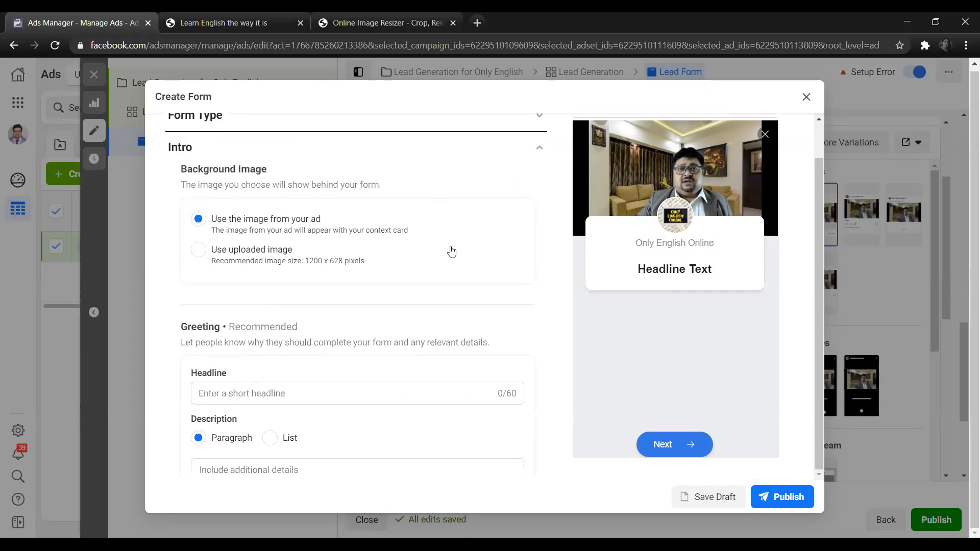
pyautogui.scroll(-1, 469, 338)
pyautogui.click(356, 331)
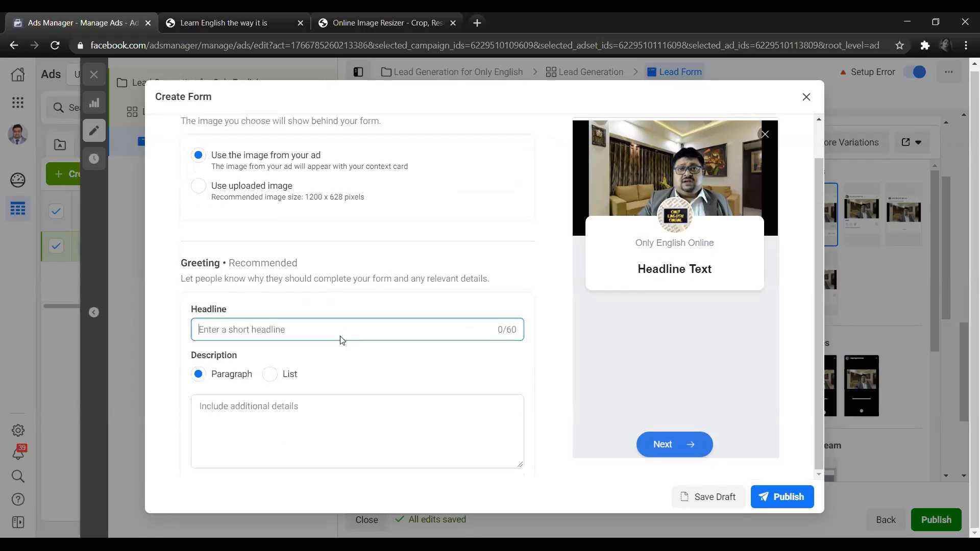
pyautogui.write('Registewr')
pyautogui.press('BackSpace')
pyautogui.press('BackSpace')
pyautogui.press('BackSpace')
pyautogui.write('r for W')
pyautogui.write('bi')
pyautogui.press('BackSpace')
pyautogui.press('BackSpace')
pyautogui.write('ebinar')
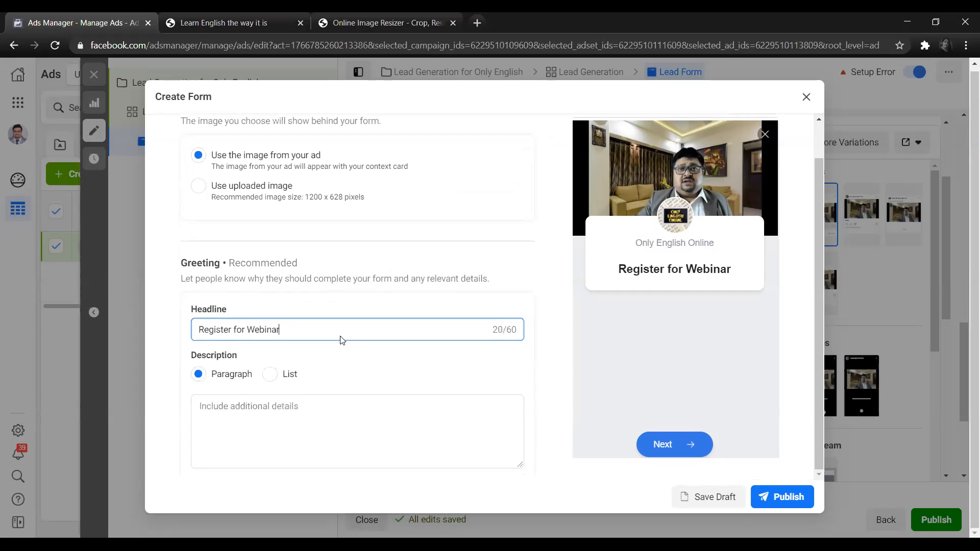
pyautogui.scroll(-1, 356, 365)
pyautogui.click(350, 355)
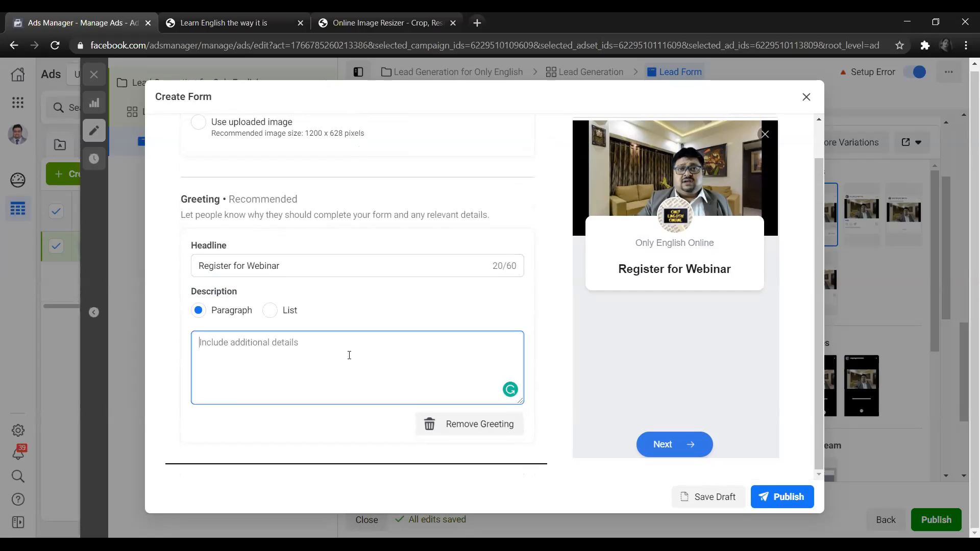
pyautogui.scroll(-2, 349, 356)
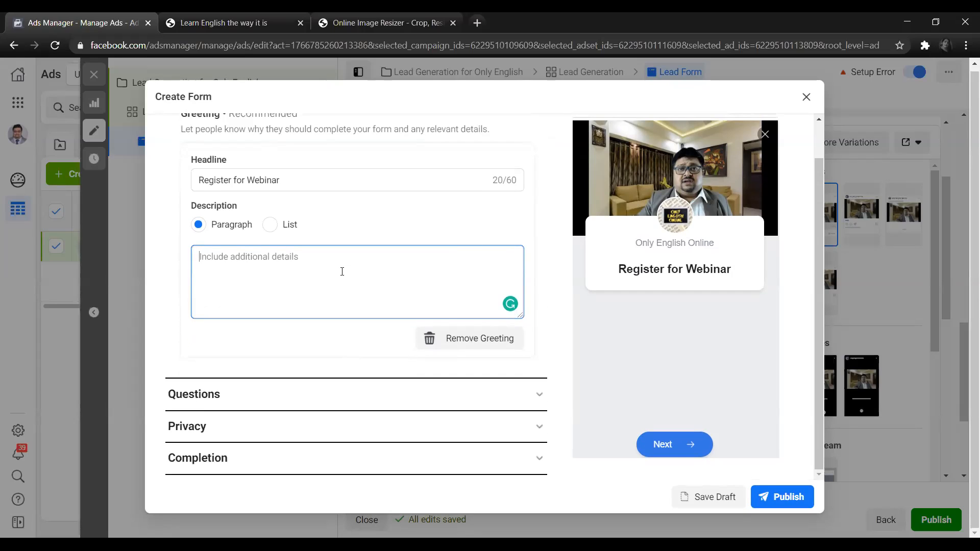
# Enter "Please fill the information to register" as the description of the form's prefill questions
pyautogui.click(330, 405)
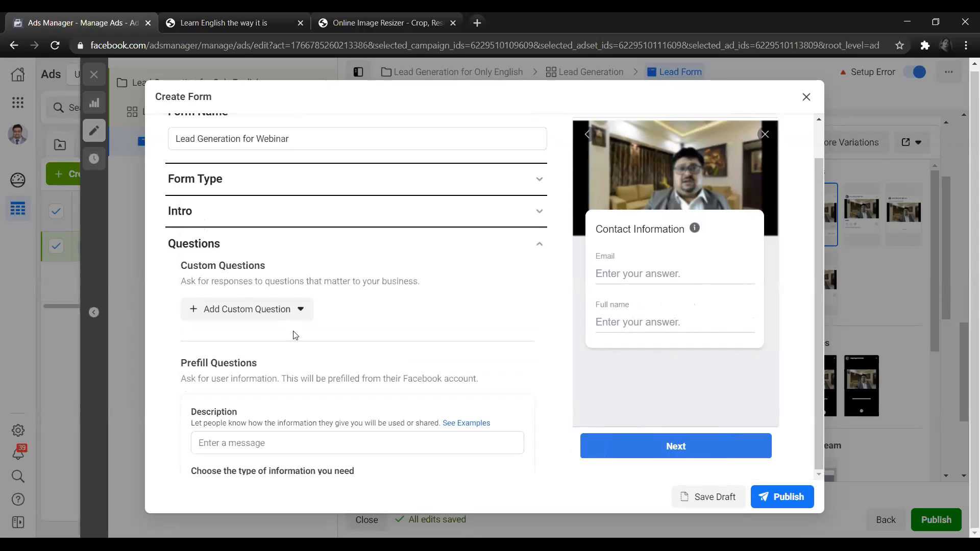
pyautogui.scroll(-4, 294, 337)
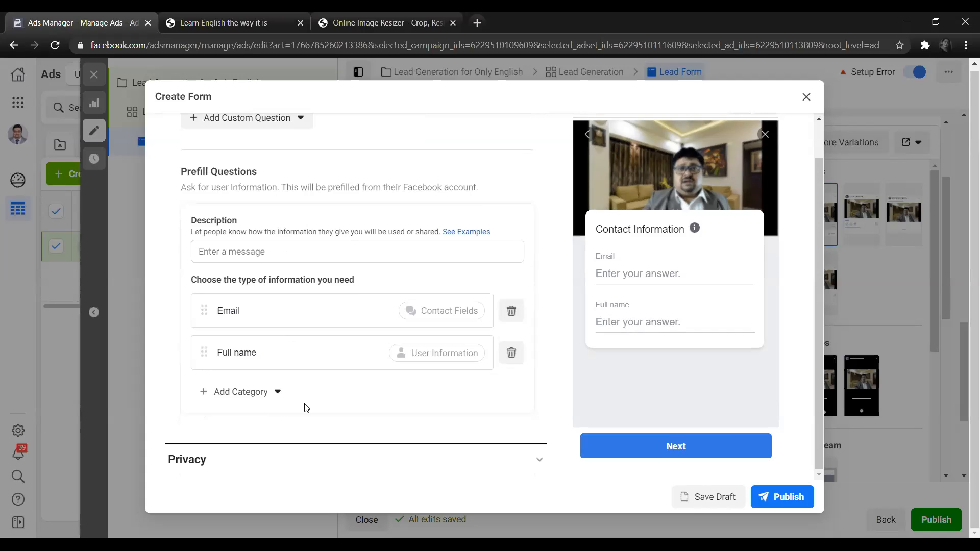
pyautogui.click(258, 252)
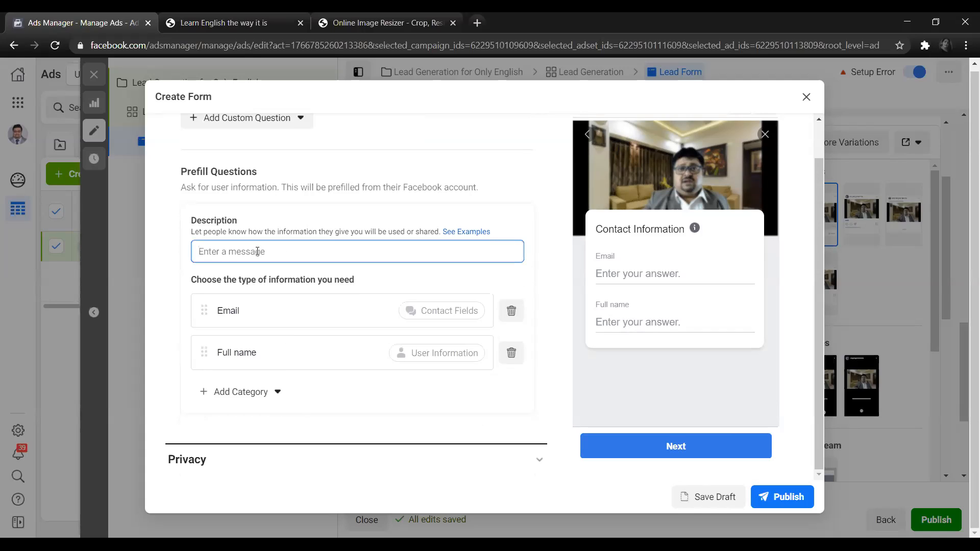
pyautogui.write('Registre')
pyautogui.press('BackSpace')
pyautogui.press('BackSpace')
pyautogui.press('BackSpace')
pyautogui.press('BackSpace')
pyautogui.press('BackSpace')
pyautogui.press('BackSpace')
pyautogui.press('BackSpace')
pyautogui.press('BackSpace')
pyautogui.write('Please fill the information to register')
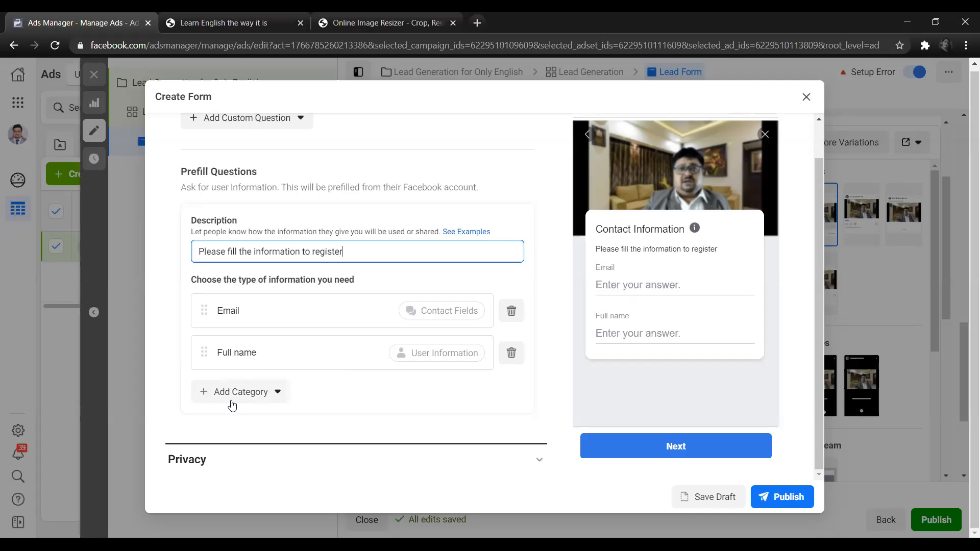
# Examine the information categories that can be added to the form's prefill questions
pyautogui.click(267, 401)
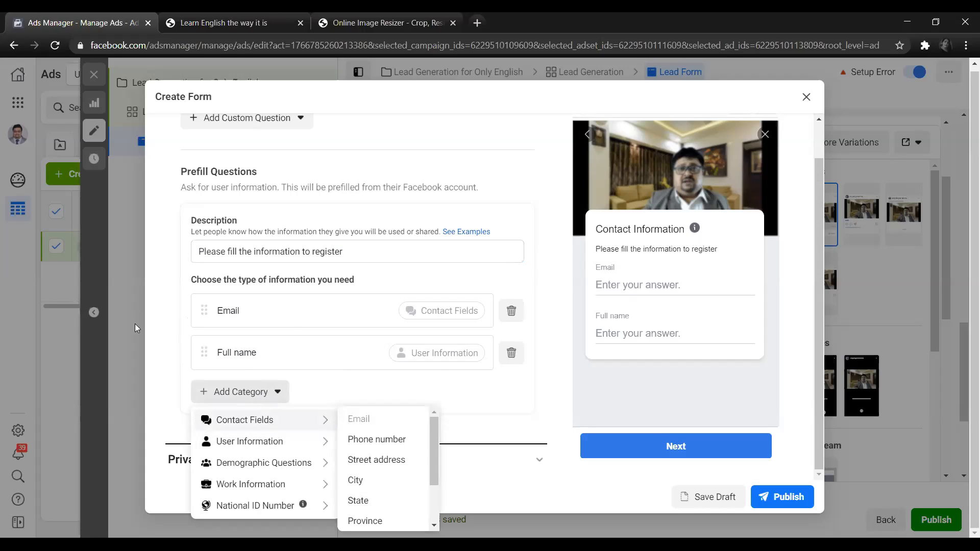
pyautogui.click(270, 397)
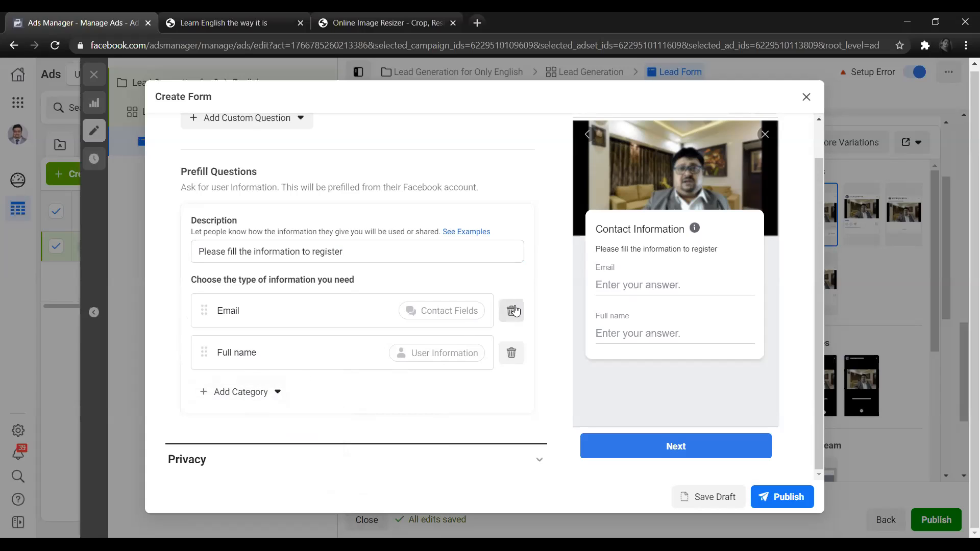
# Add the Phone number contact field to the form's prefill questions
pyautogui.click(266, 391)
pyautogui.moveTo(266, 422)
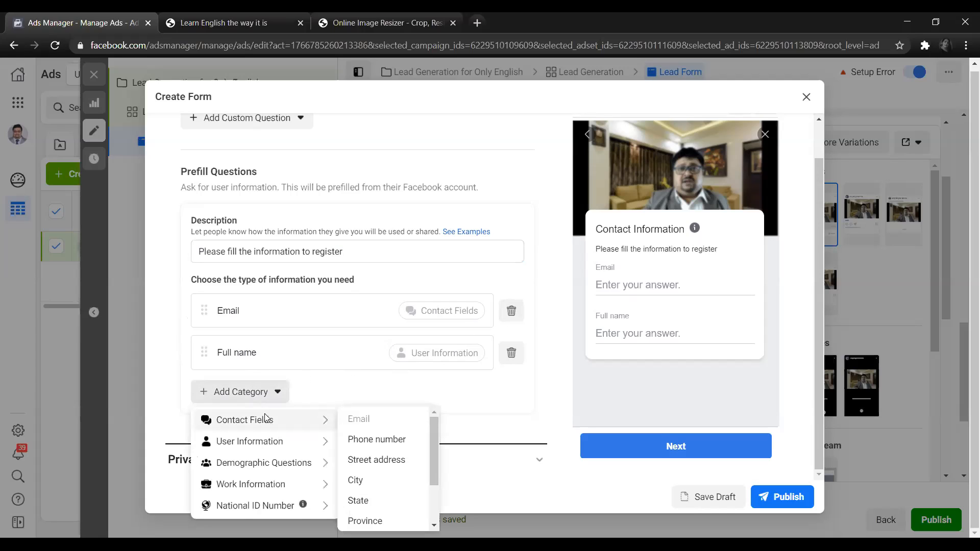
pyautogui.click(376, 440)
pyautogui.scroll(-1, 227, 388)
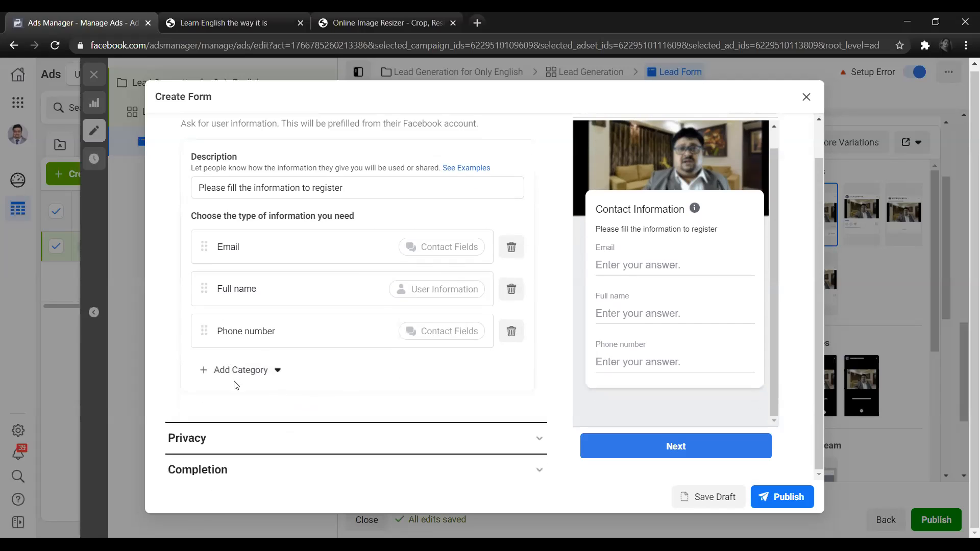
# Review the remaining information categories and add the City contact field to the prefill questions
pyautogui.click(227, 370)
pyautogui.moveTo(224, 400)
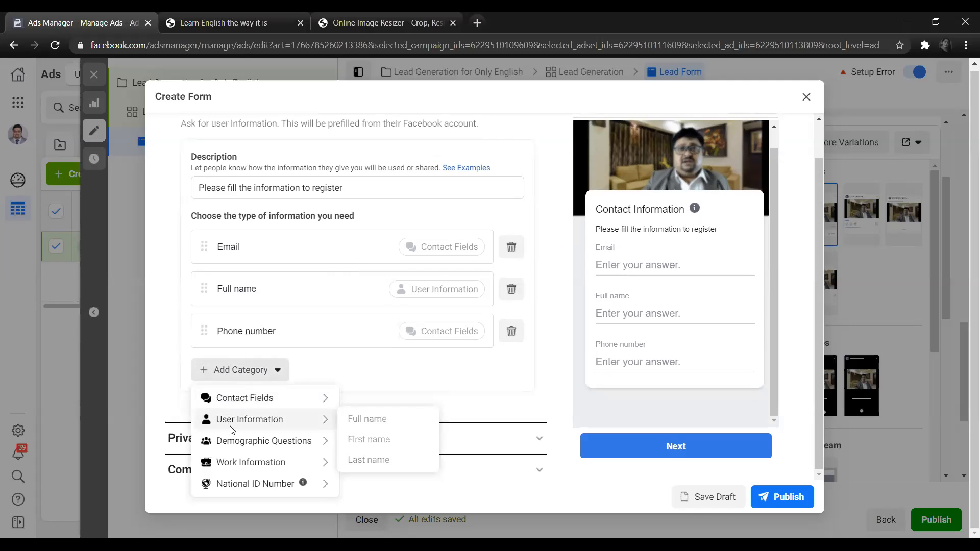
pyautogui.moveTo(236, 447)
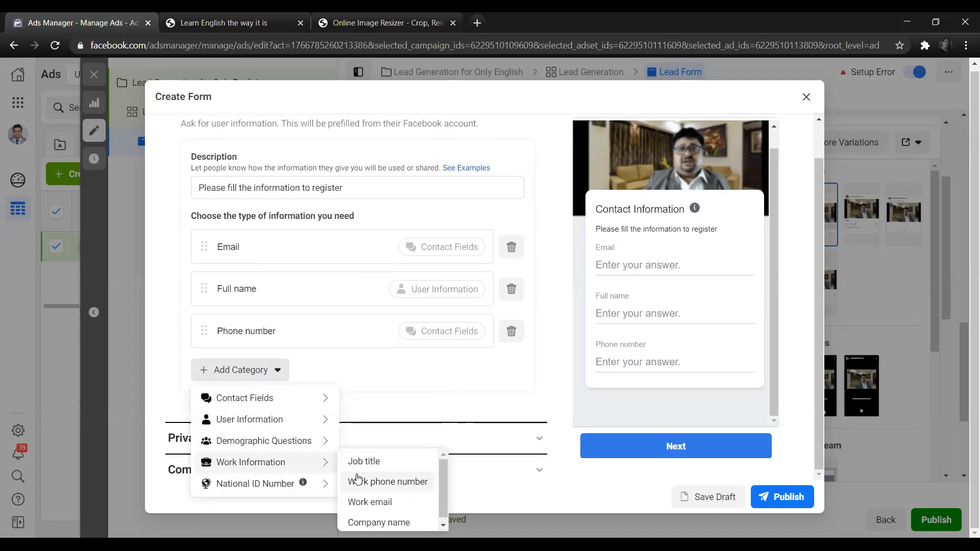
pyautogui.moveTo(304, 491)
pyautogui.moveTo(259, 400)
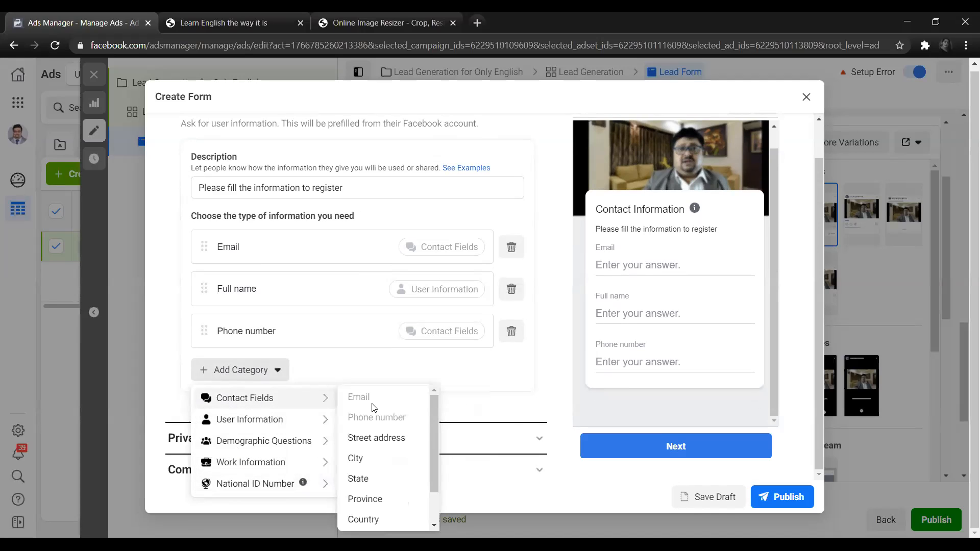
pyautogui.click(383, 459)
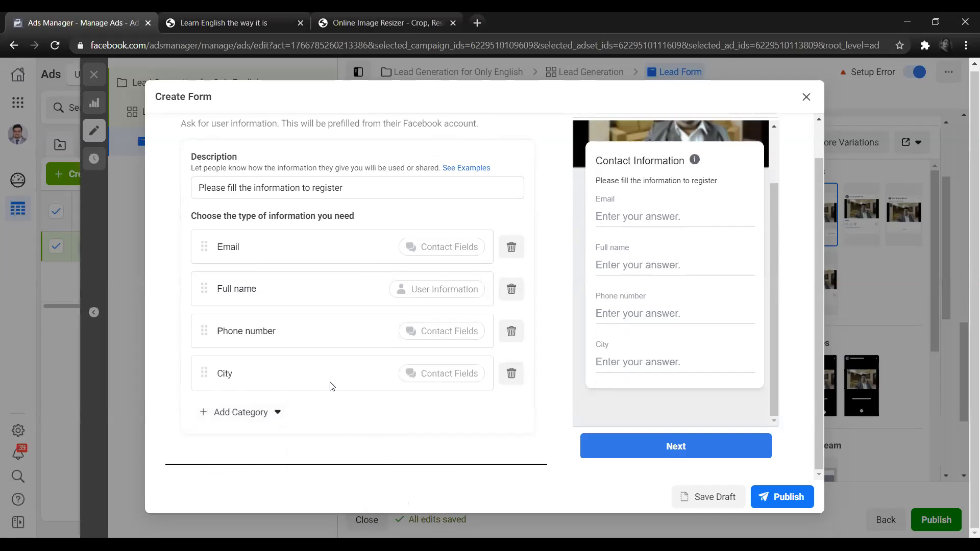
# Start the form's privacy policy link, open the Privacy Policy from the Only English website's footer and copy its web address
pyautogui.scroll(-1, 332, 388)
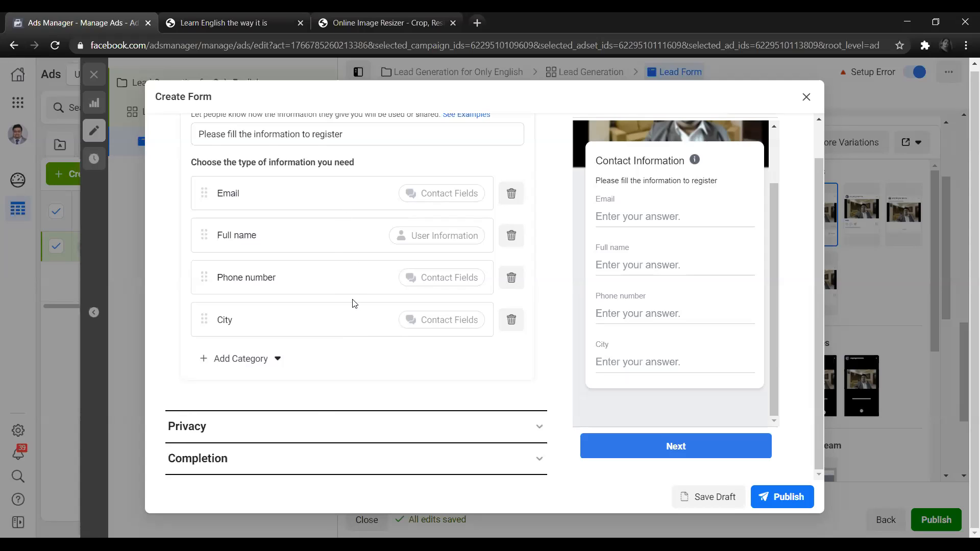
pyautogui.click(317, 427)
pyautogui.click(298, 241)
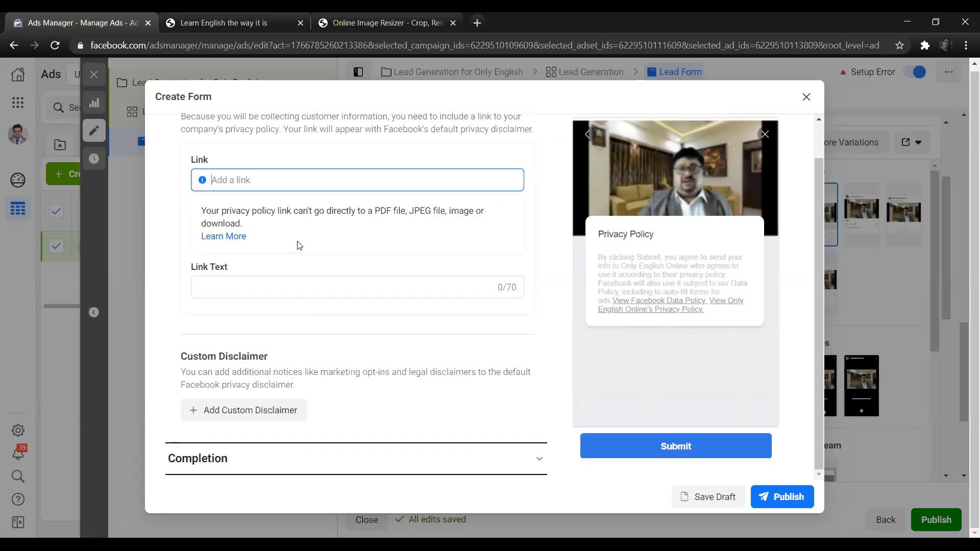
pyautogui.click(270, 17)
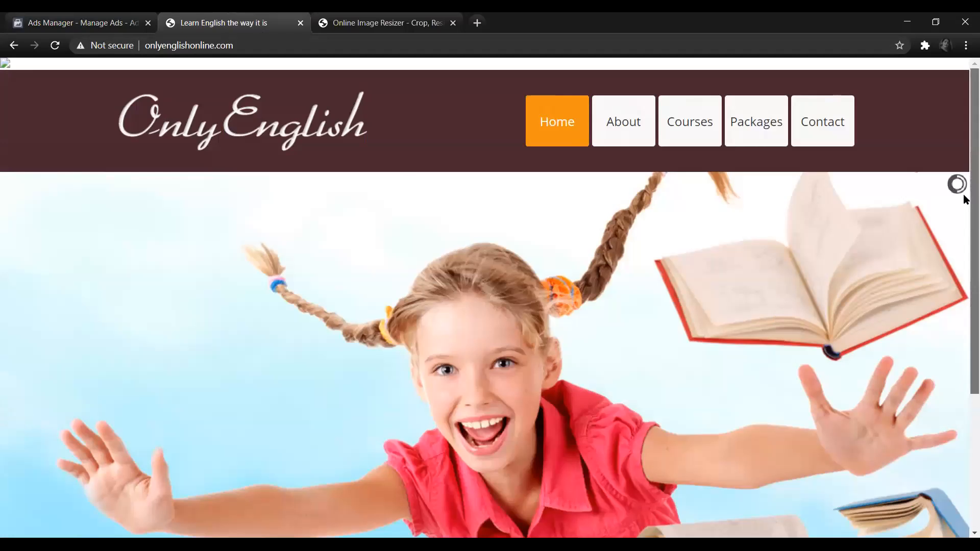
pyautogui.scroll(-5, 962, 194)
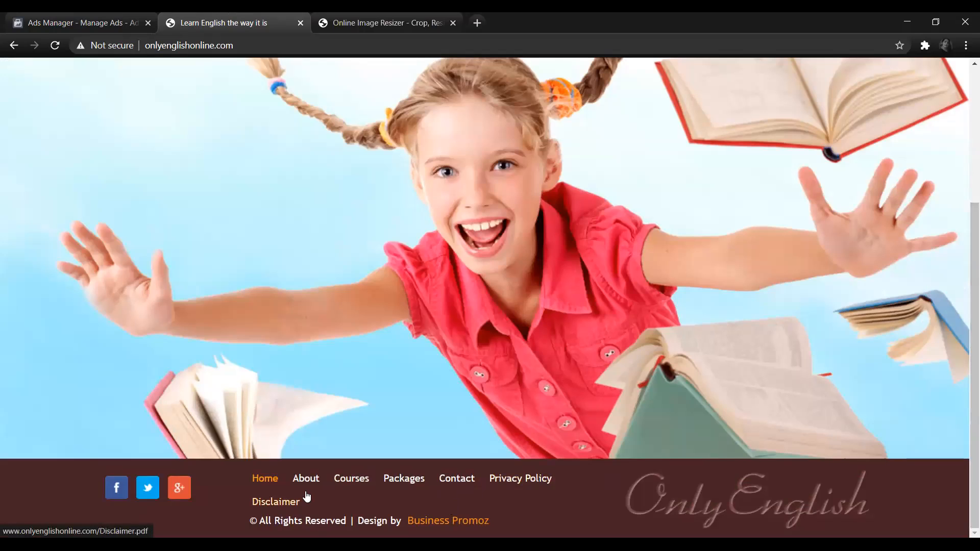
pyautogui.click(515, 479)
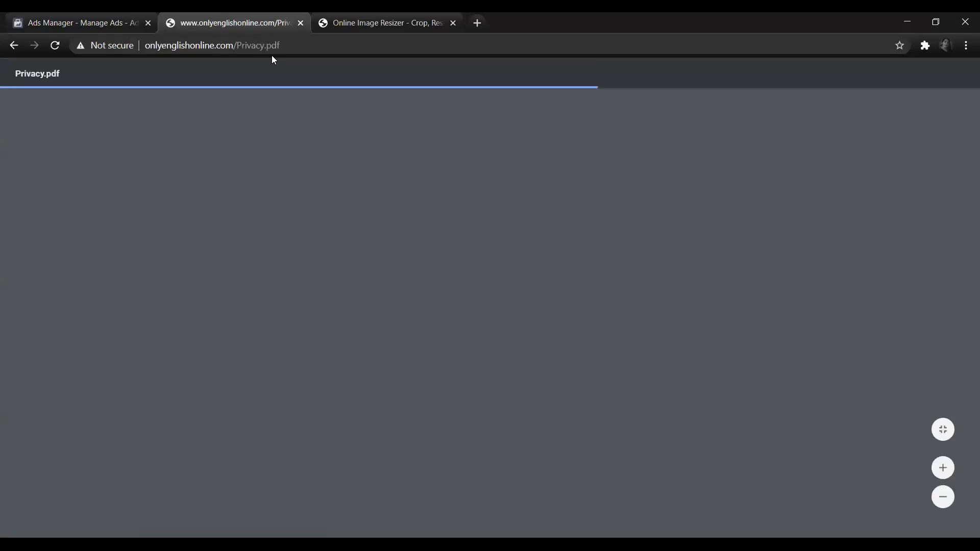
pyautogui.click(271, 46)
pyautogui.hotkey('ctrl', 'c')
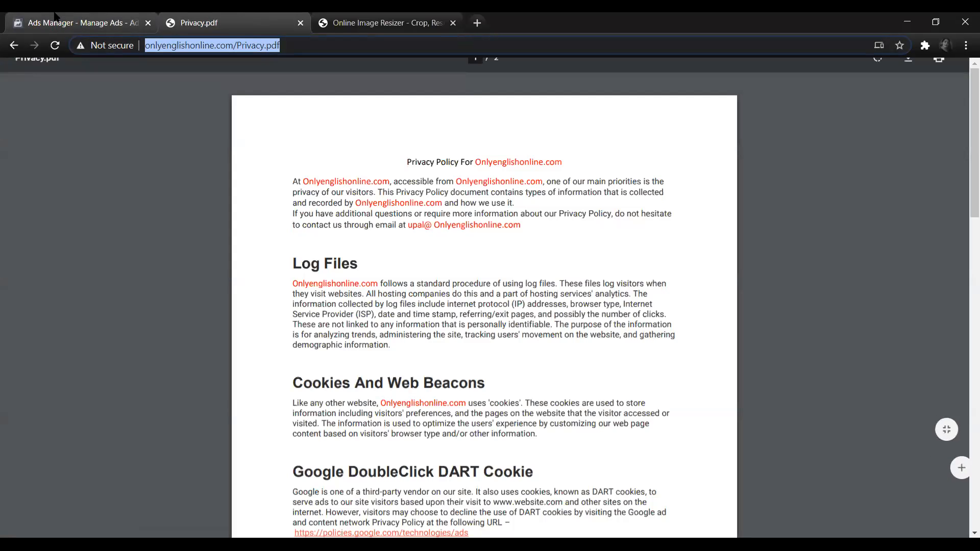
pyautogui.click(56, 20)
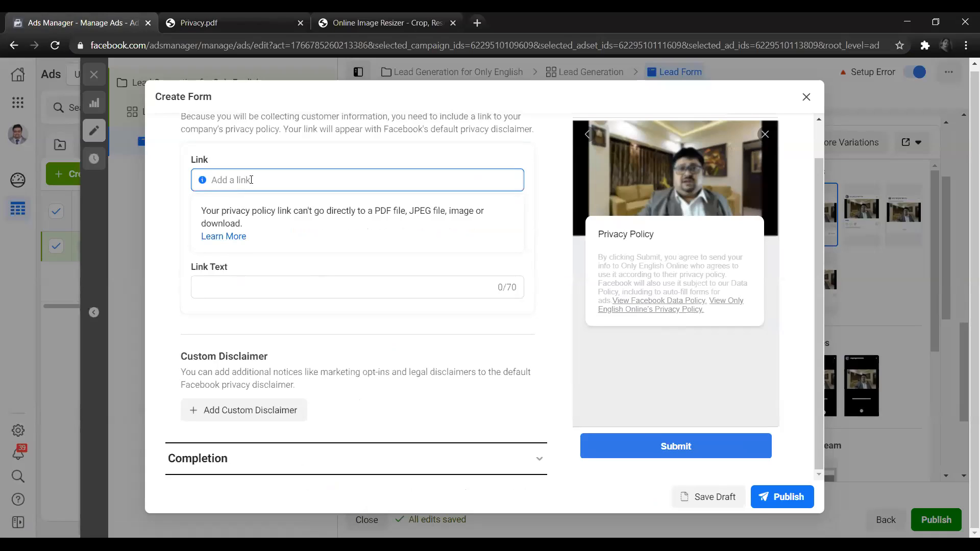
pyautogui.hotkey('ctrl', 'v')
pyautogui.click(272, 283)
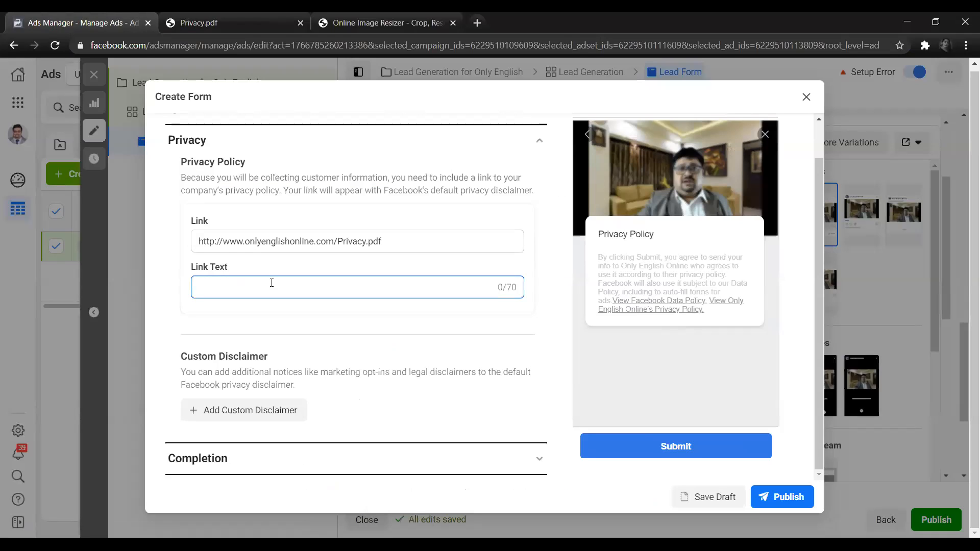
pyautogui.write('Pri')
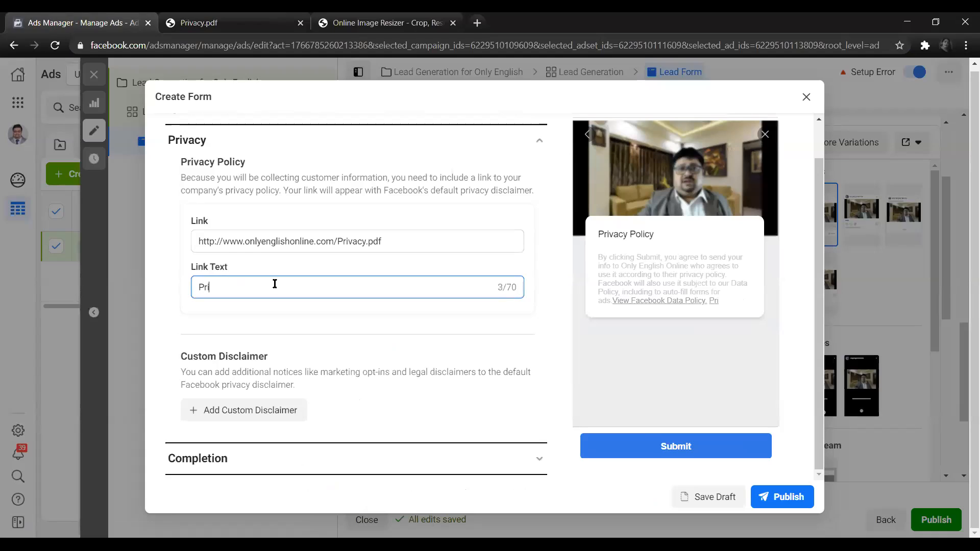
pyautogui.write('vacy Policy')
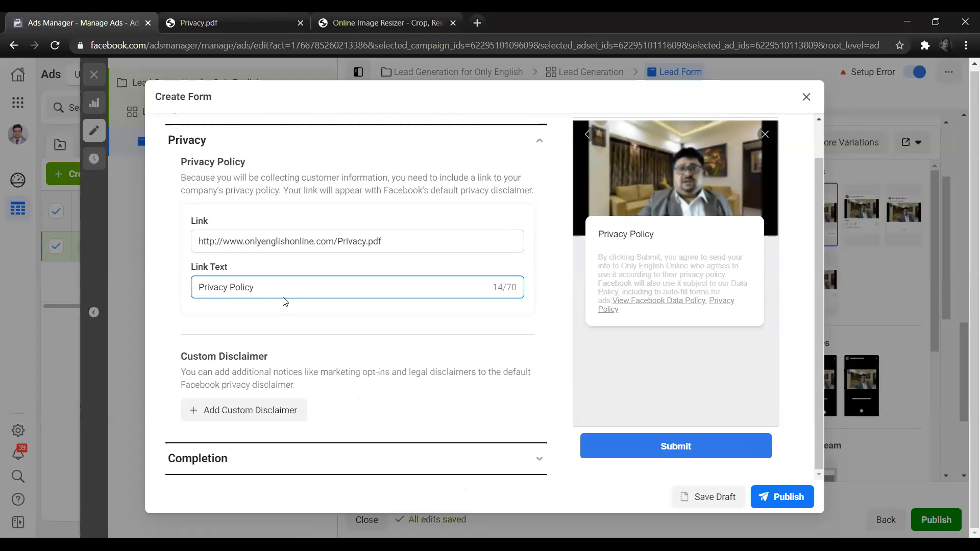
# Replace the completion message's description with "We will share the information for Webinar over the Email", correcting the misspelled "will"
pyautogui.click(321, 458)
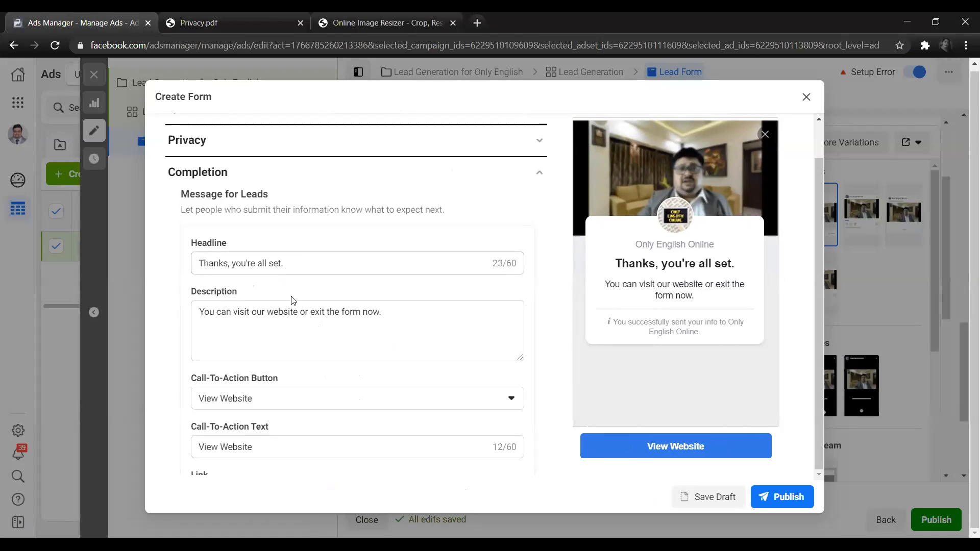
pyautogui.click(340, 263)
pyautogui.click(378, 331)
pyautogui.hotkey('ctrl', 'a')
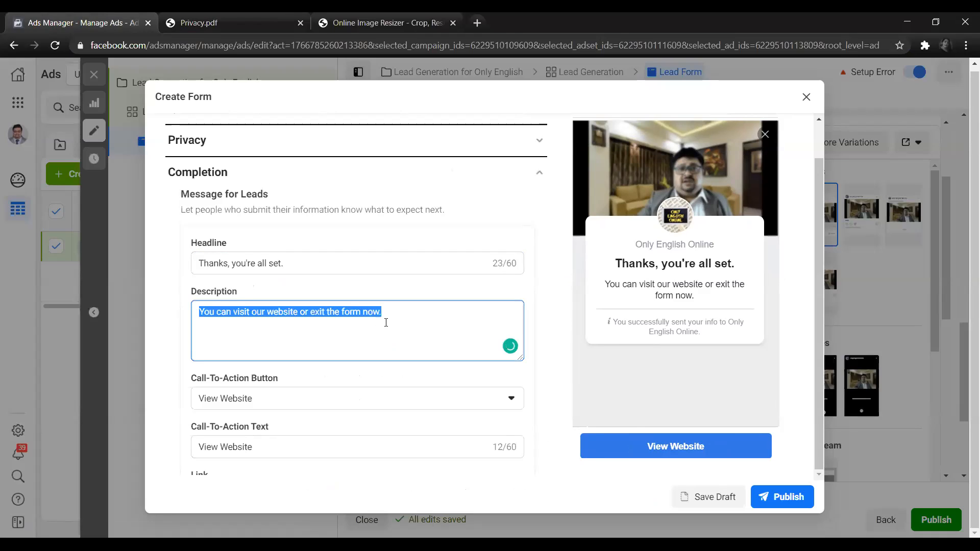
pyautogui.write('We wi')
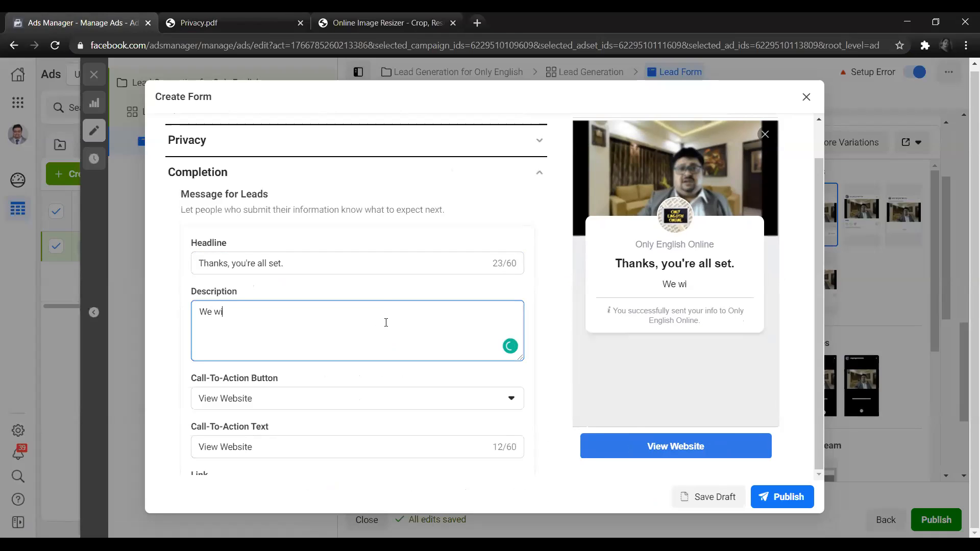
pyautogui.write('l share the i')
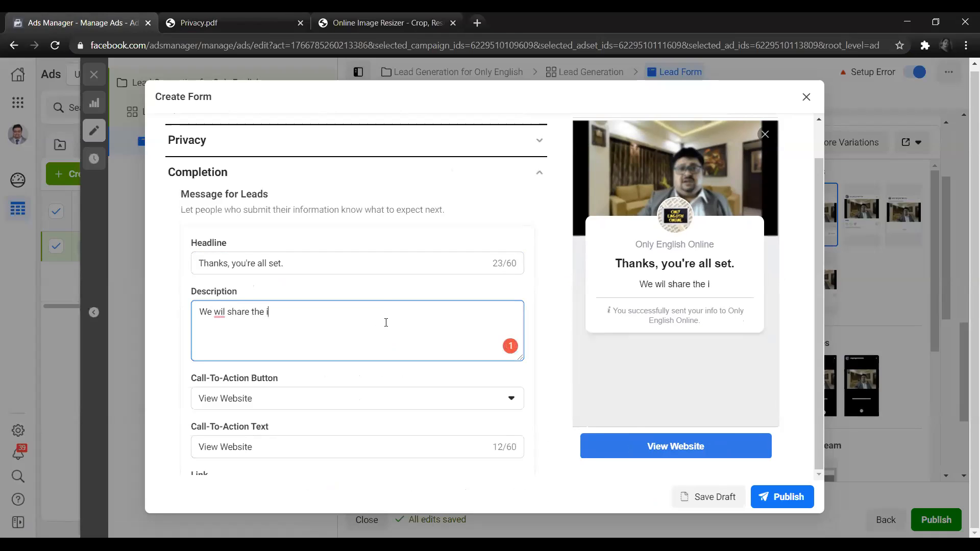
pyautogui.write('nformation f')
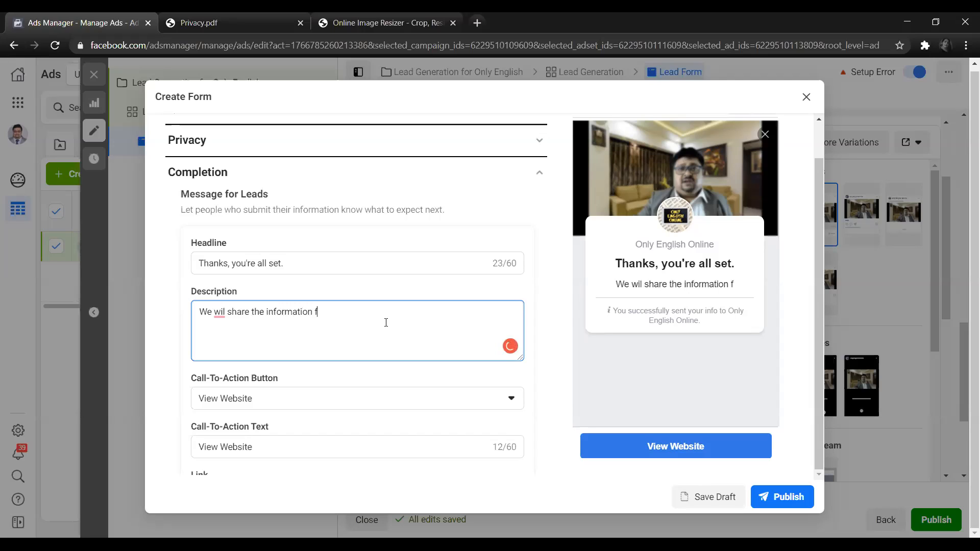
pyautogui.write('or Webina')
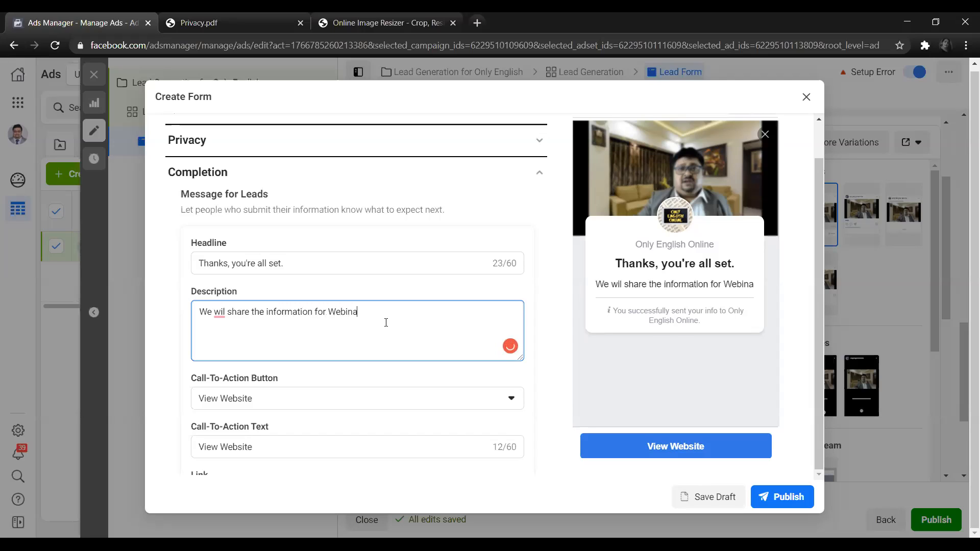
pyautogui.write('r ov')
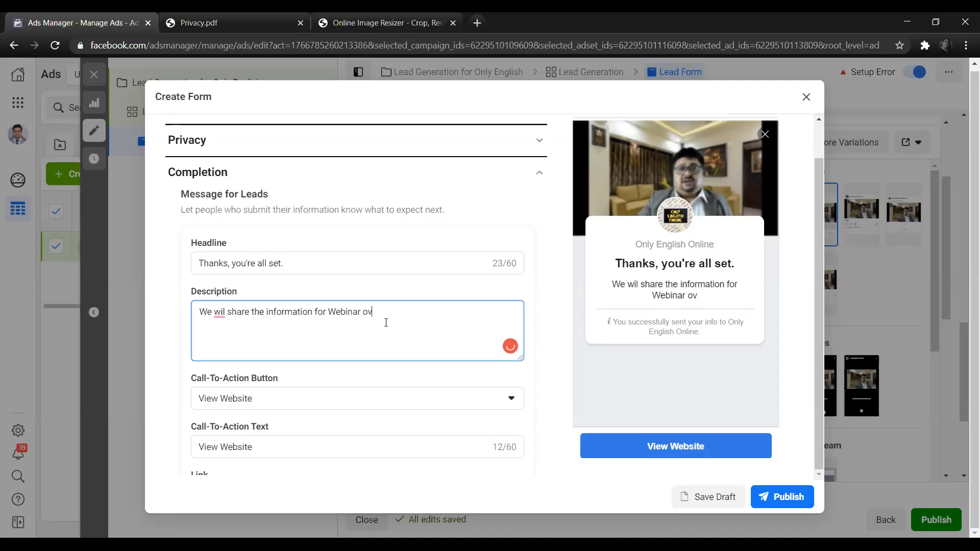
pyautogui.write('er the Email')
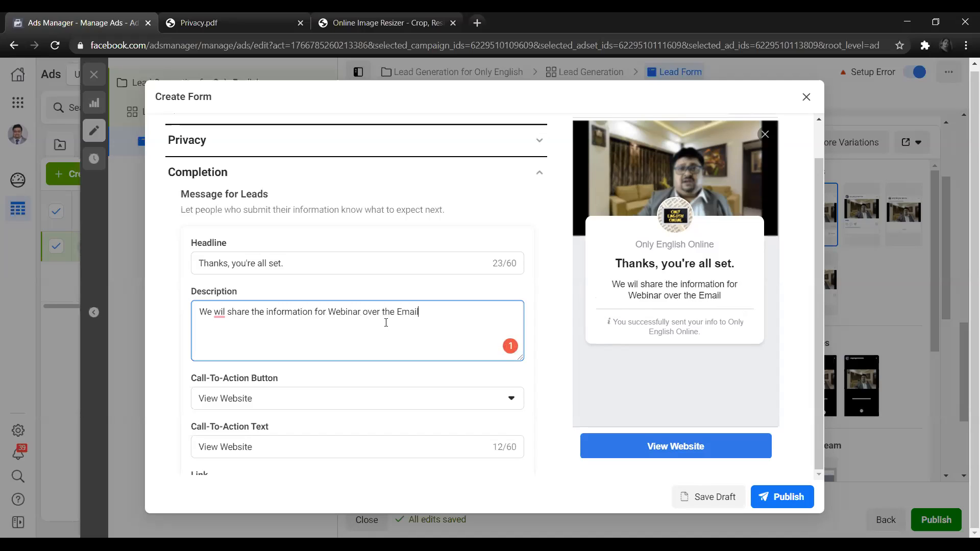
pyautogui.moveTo(220, 311)
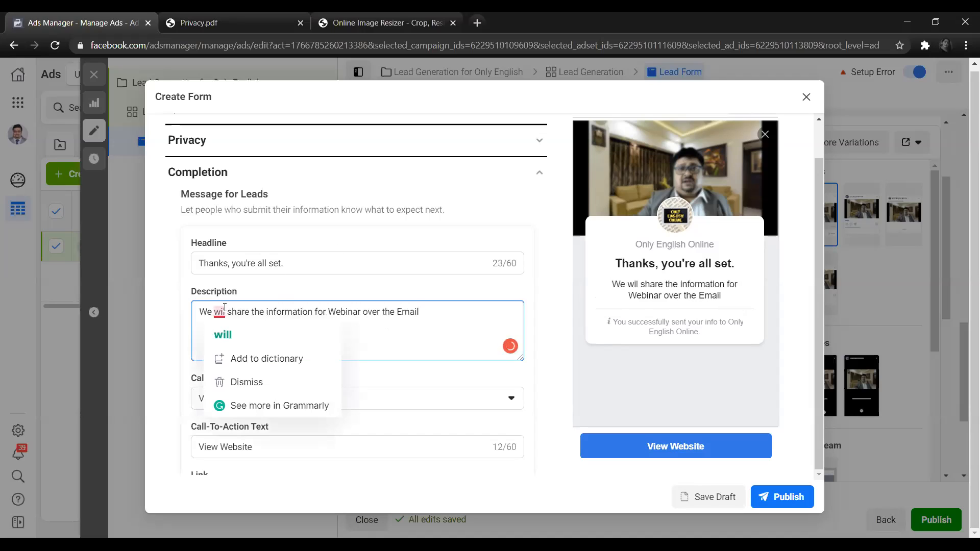
pyautogui.click(223, 337)
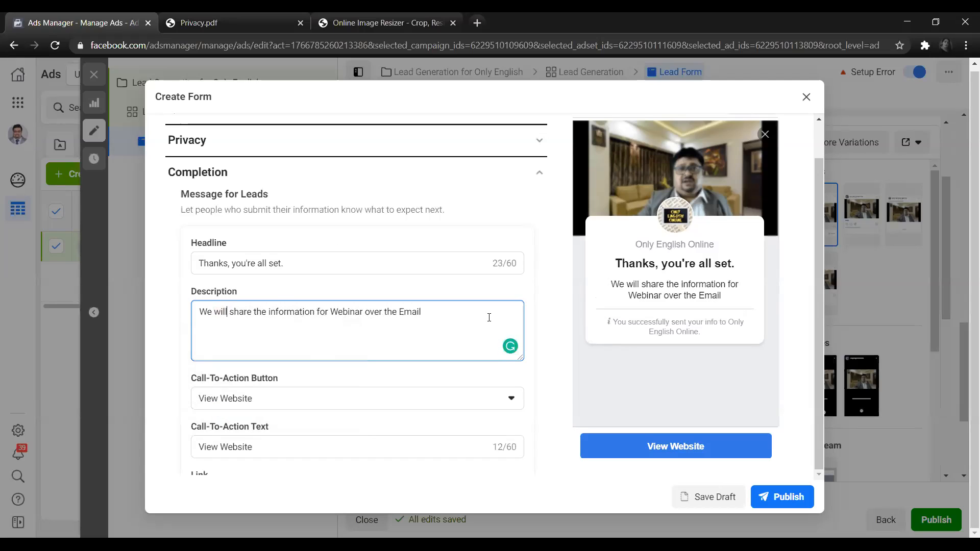
pyautogui.scroll(-1, 351, 398)
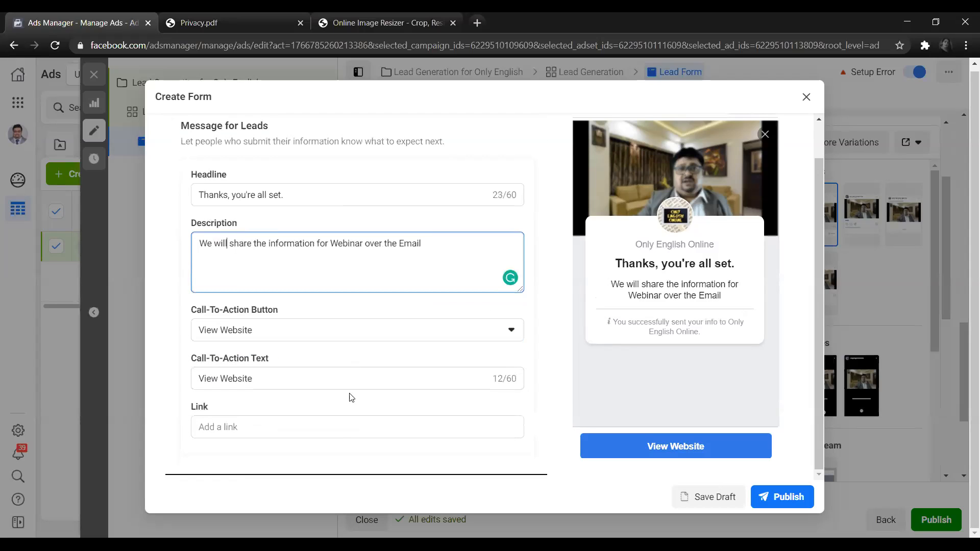
pyautogui.click(339, 435)
pyautogui.click(258, 16)
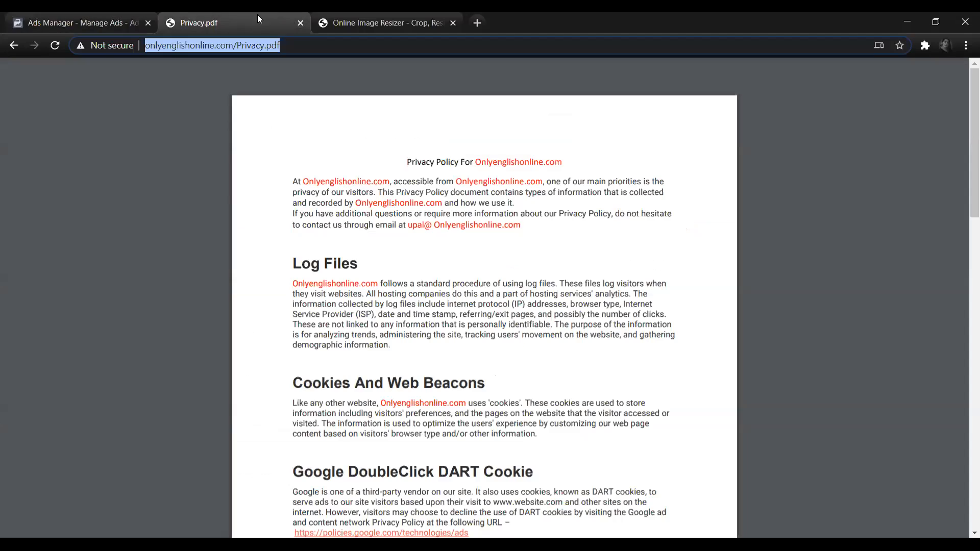
pyautogui.click(173, 46)
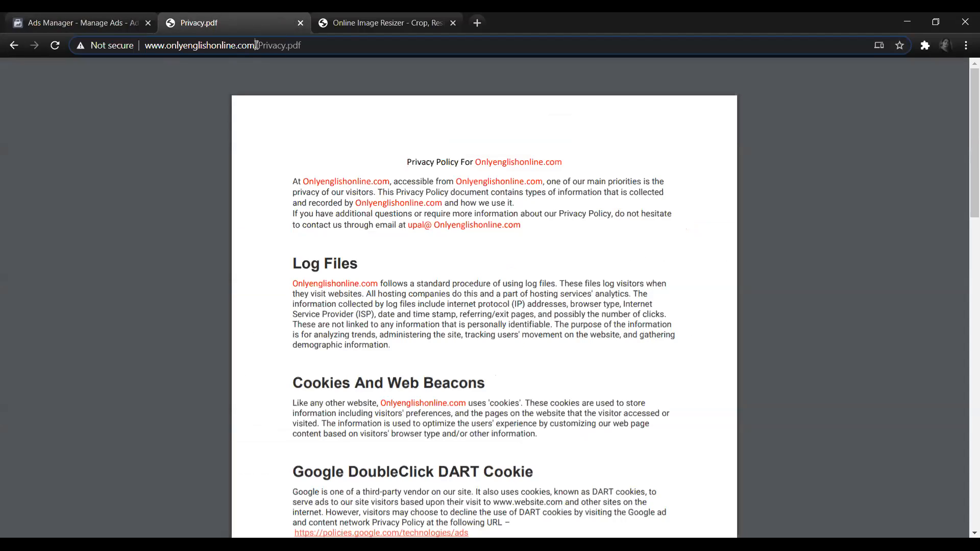
pyautogui.moveTo(257, 45); pyautogui.dragTo(144, 46)
pyautogui.hotkey('ctrl', 'c')
pyautogui.click(120, 23)
pyautogui.click(320, 426)
pyautogui.hotkey('ctrl', 'v')
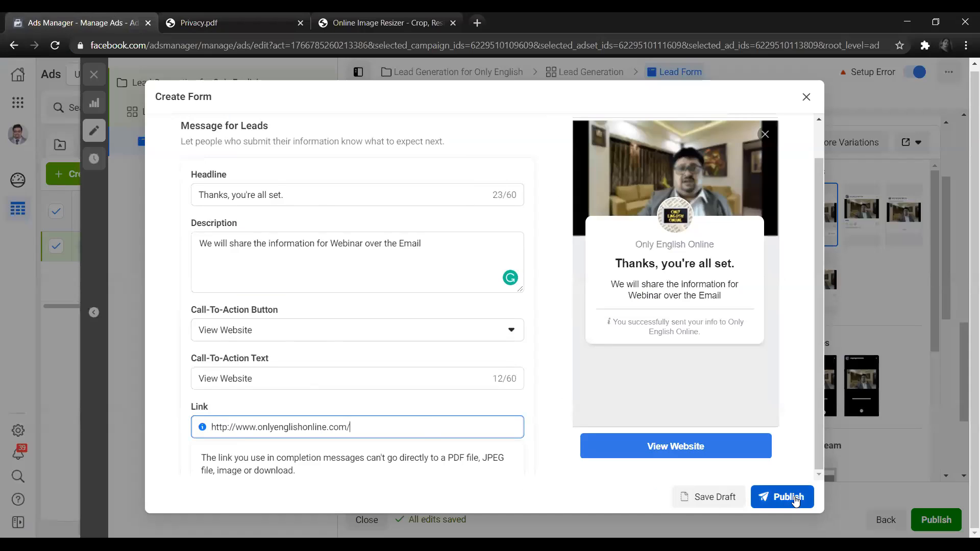
# Save the lead form as a draft, close it and check whether the draft can be selected for the ad
pyautogui.click(717, 499)
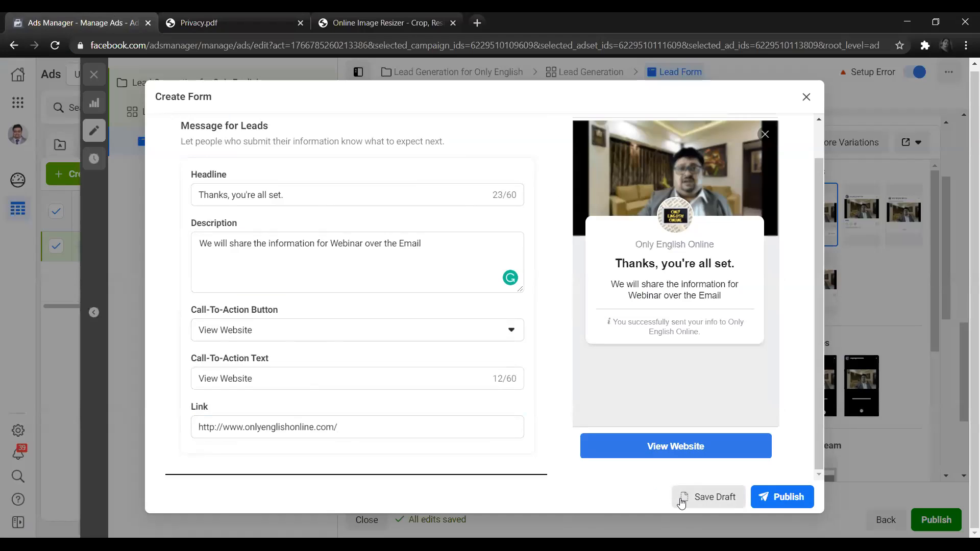
pyautogui.click(707, 496)
pyautogui.click(696, 505)
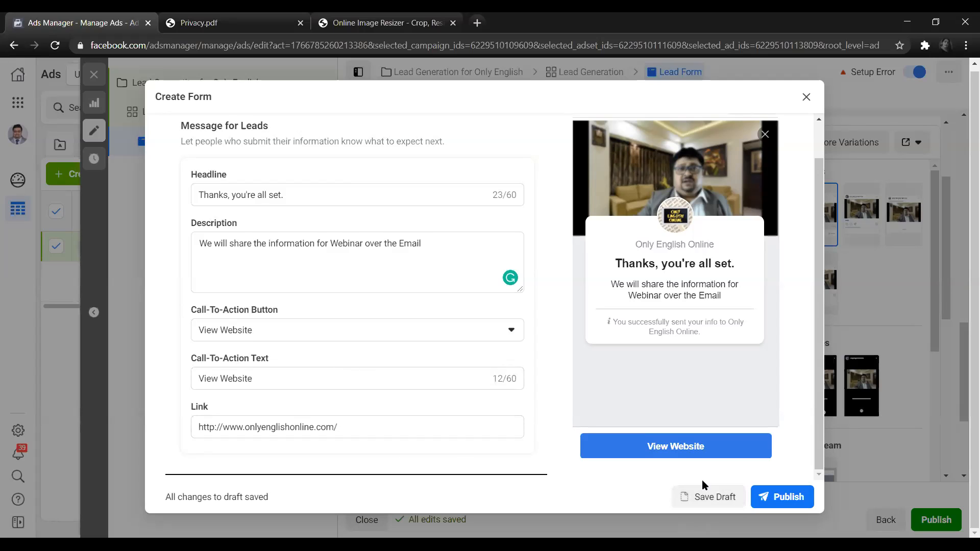
pyautogui.scroll(3, 730, 446)
pyautogui.scroll(-3, 729, 460)
pyautogui.click(804, 98)
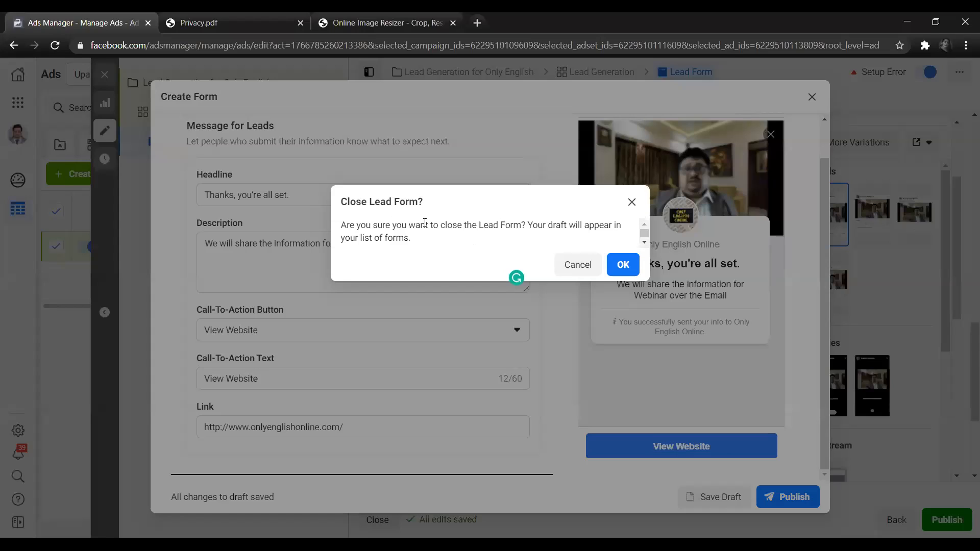
pyautogui.click(623, 265)
pyautogui.scroll(-3, 589, 336)
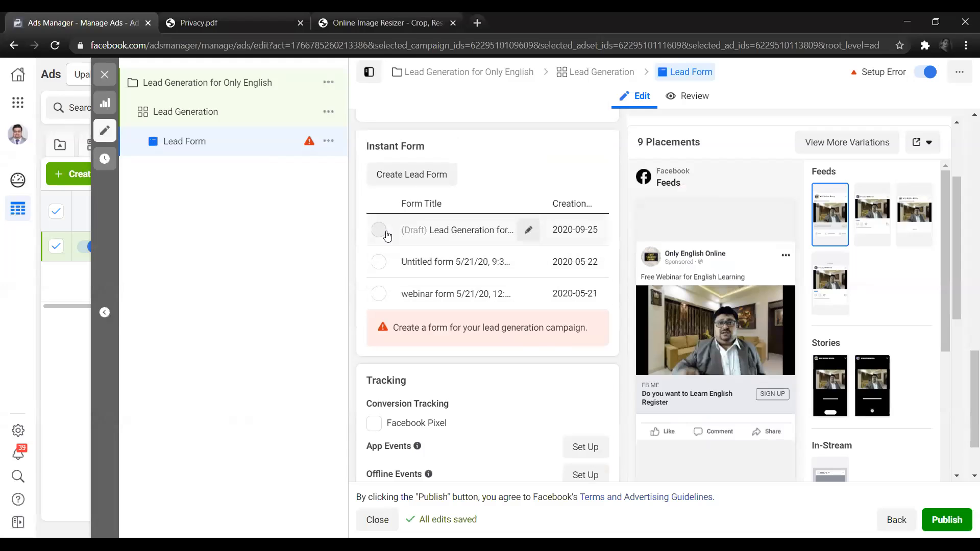
pyautogui.moveTo(380, 233)
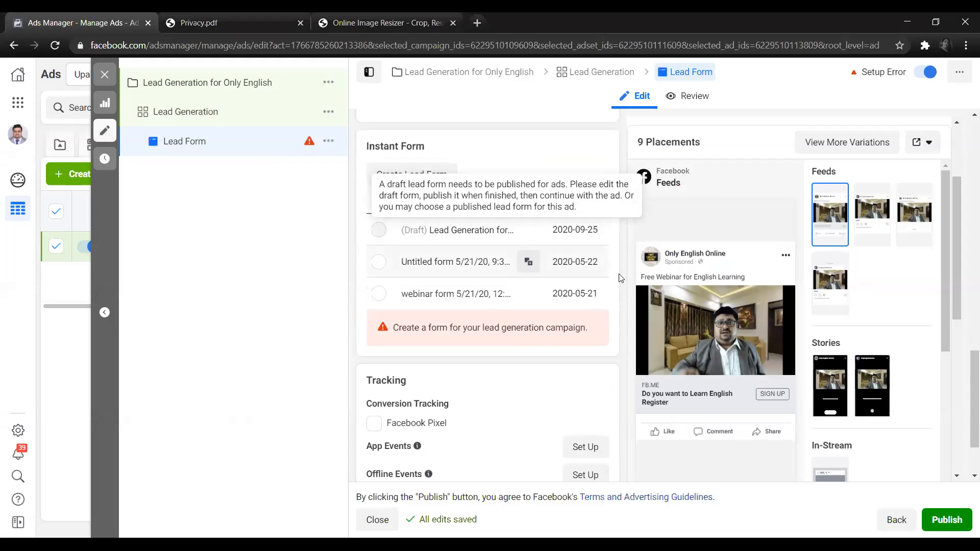
# Review the ad's tracking options, close the ad editor, return to the campaign list and check which item types have errors
pyautogui.scroll(-2, 428, 296)
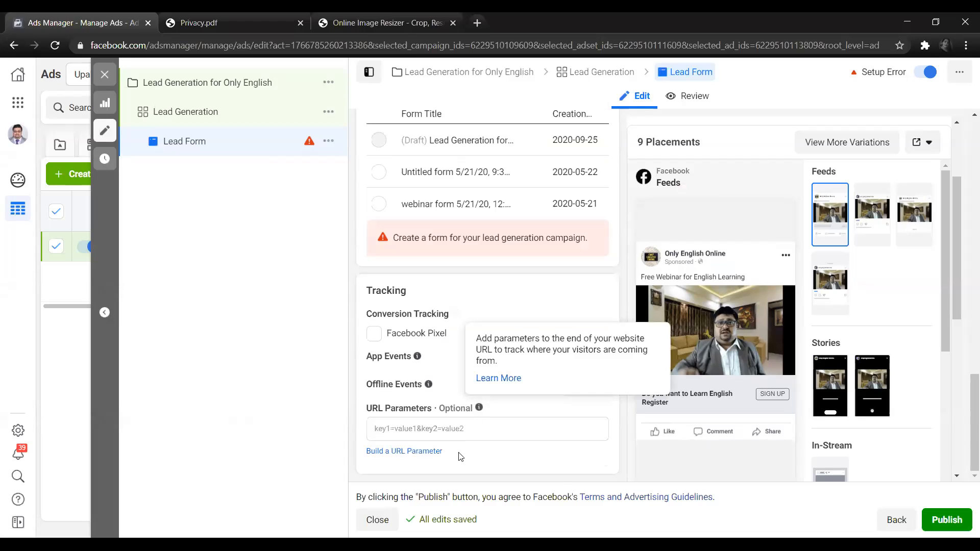
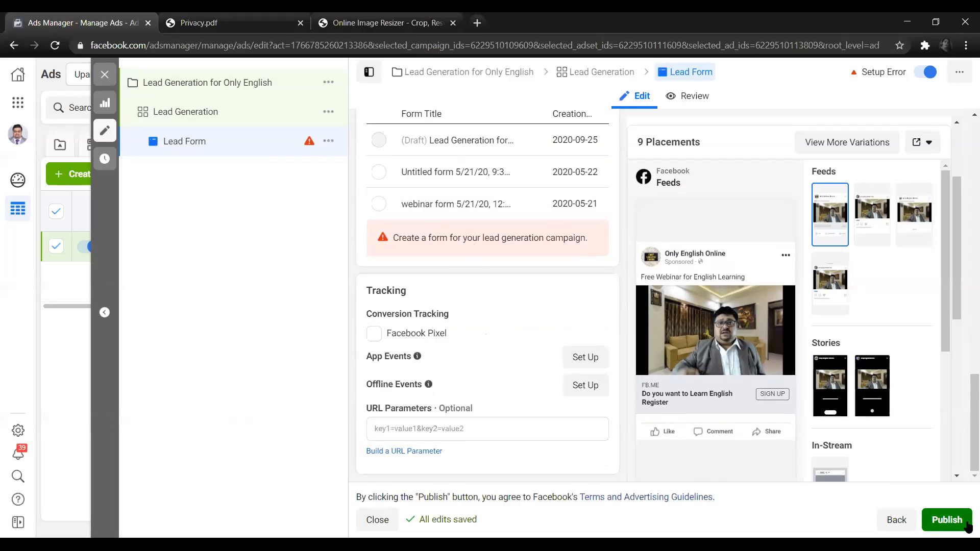
pyautogui.click(100, 74)
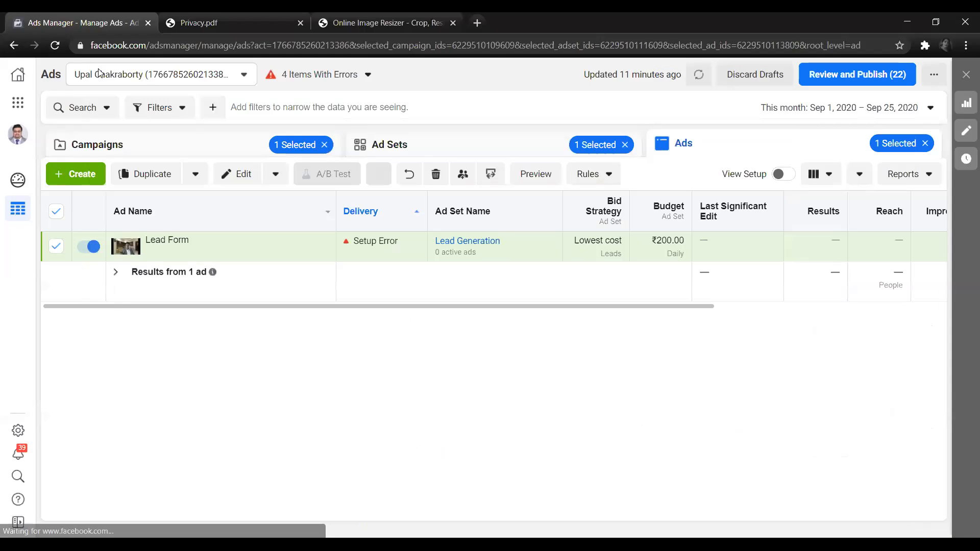
pyautogui.click(177, 153)
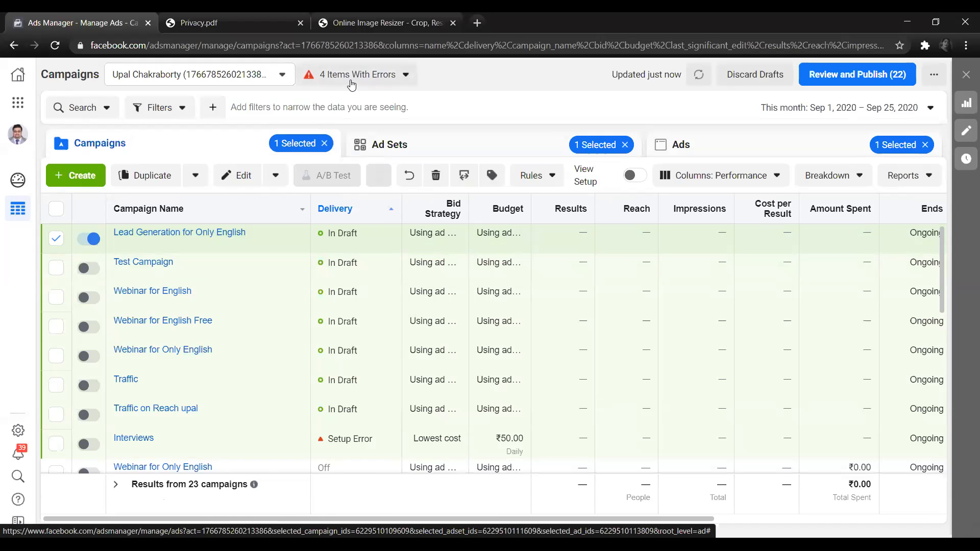
pyautogui.click(403, 75)
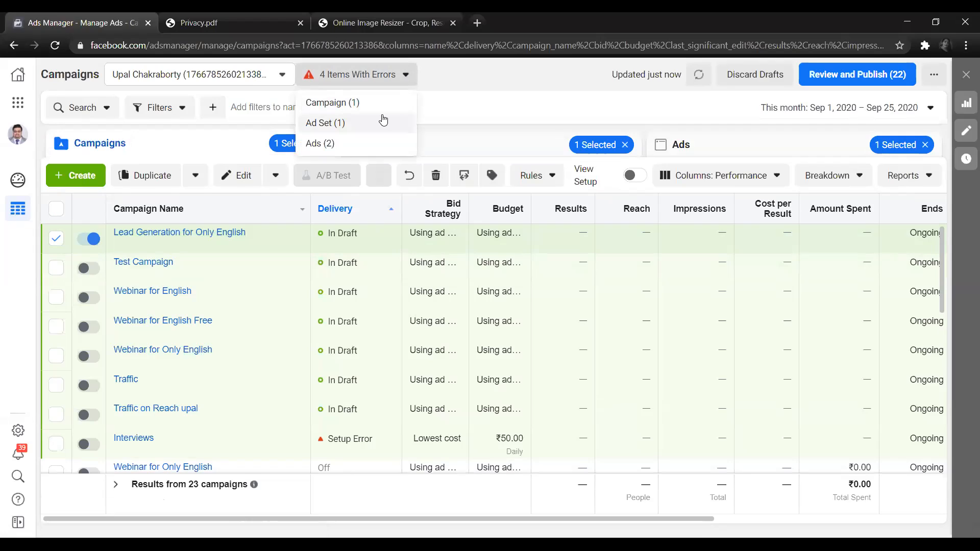
pyautogui.click(473, 76)
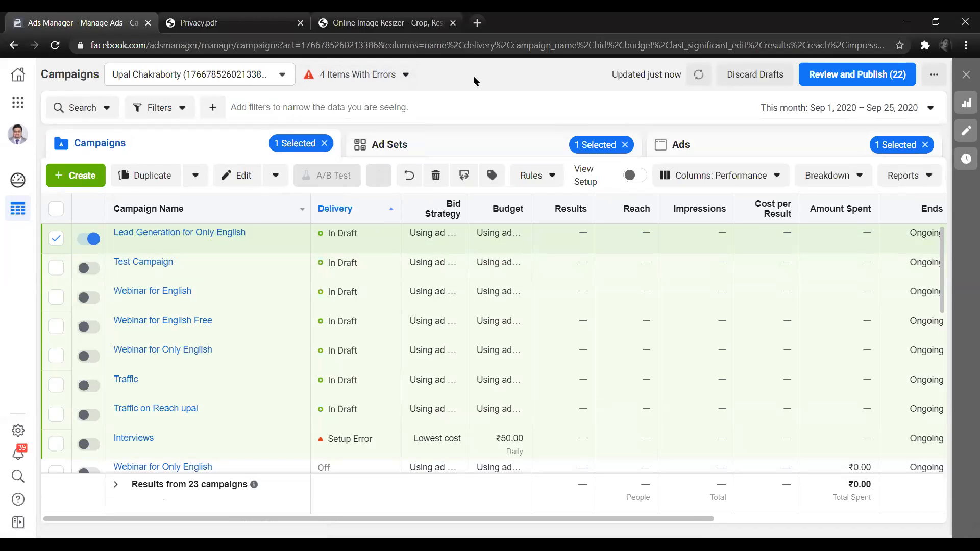
# Look through the full campaign list, examining the delivery status, budget and result type of draft and past campaigns
pyautogui.scroll(-2, 219, 329)
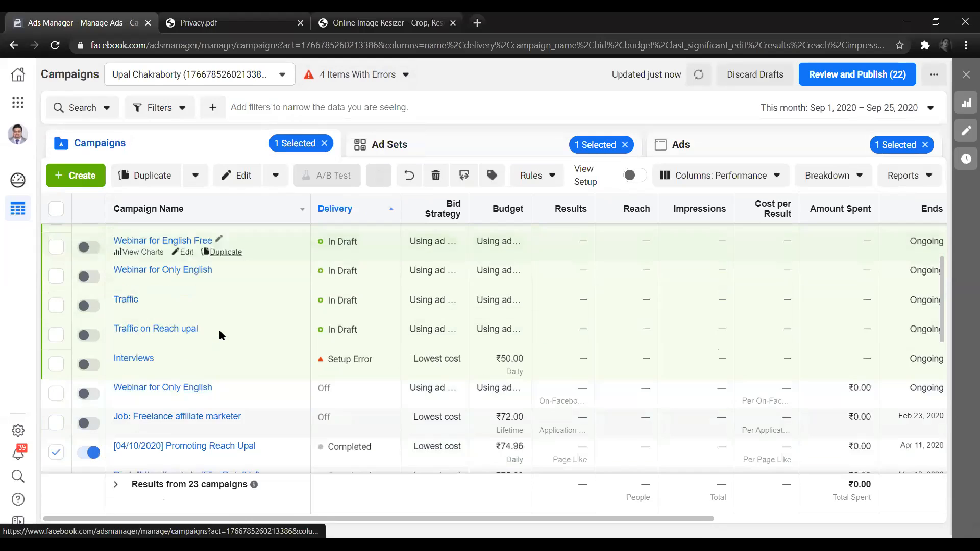
pyautogui.scroll(-2, 229, 381)
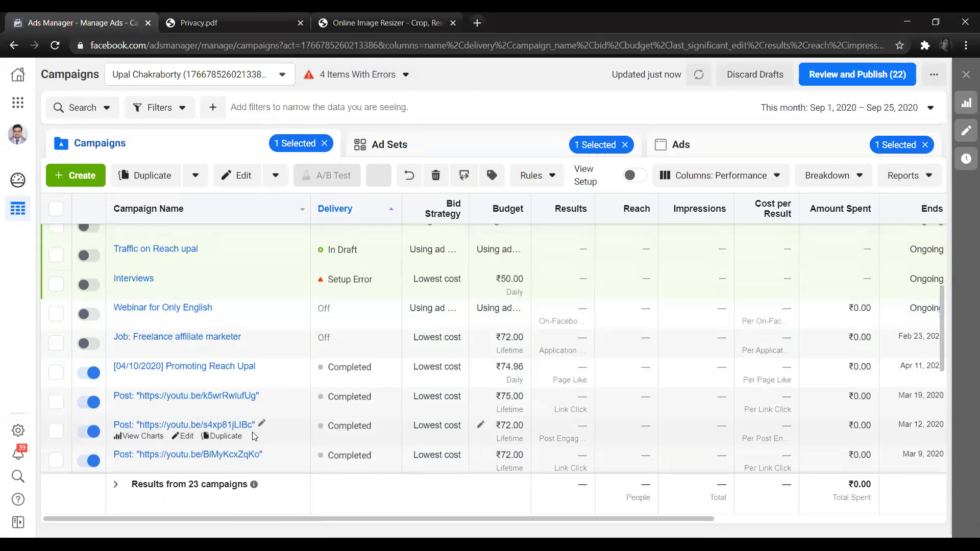
pyautogui.scroll(-2, 262, 410)
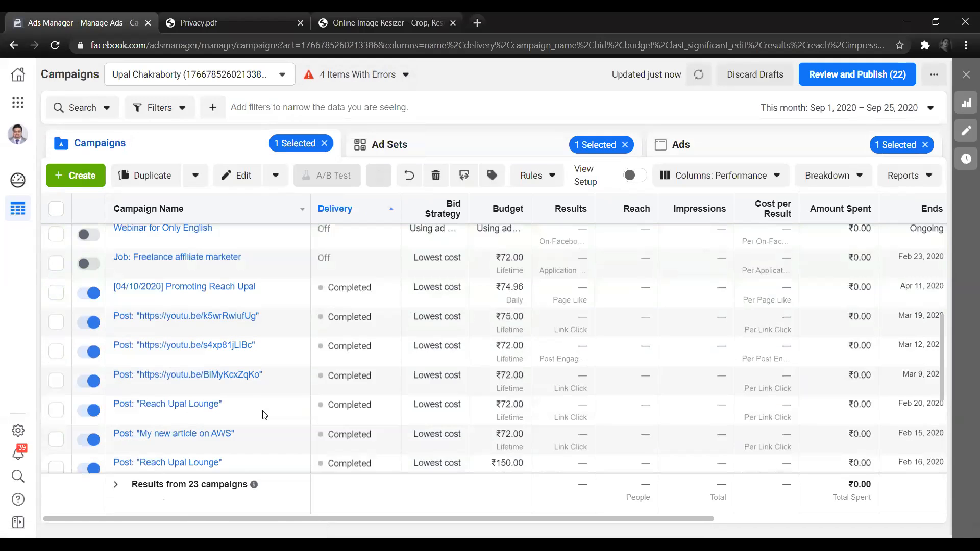
pyautogui.scroll(5, 263, 408)
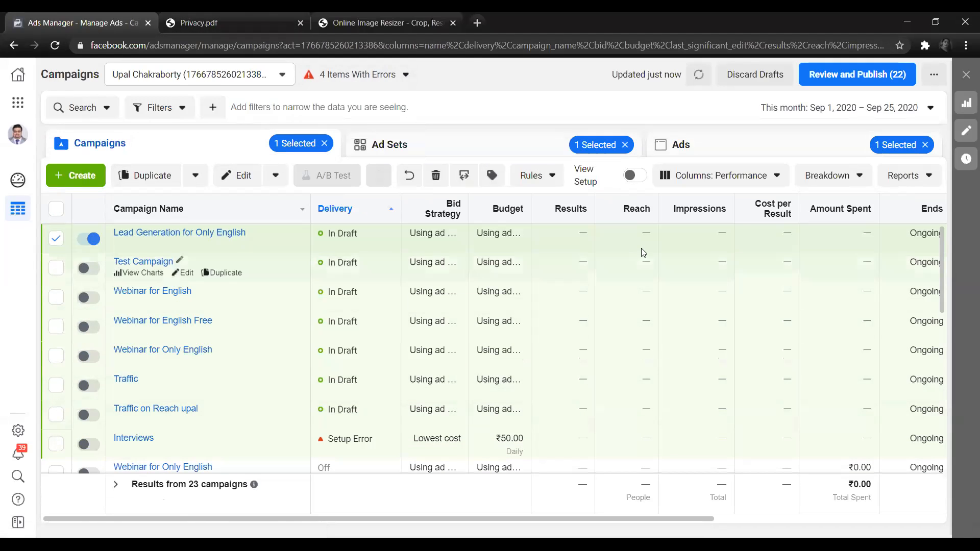
pyautogui.moveTo(263, 265)
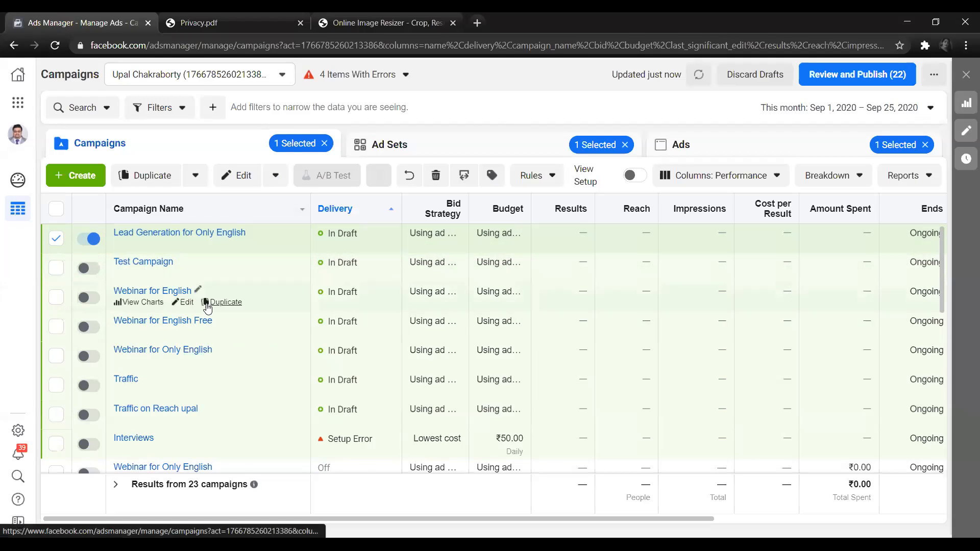
pyautogui.scroll(-2, 213, 301)
pyautogui.scroll(-2, 248, 367)
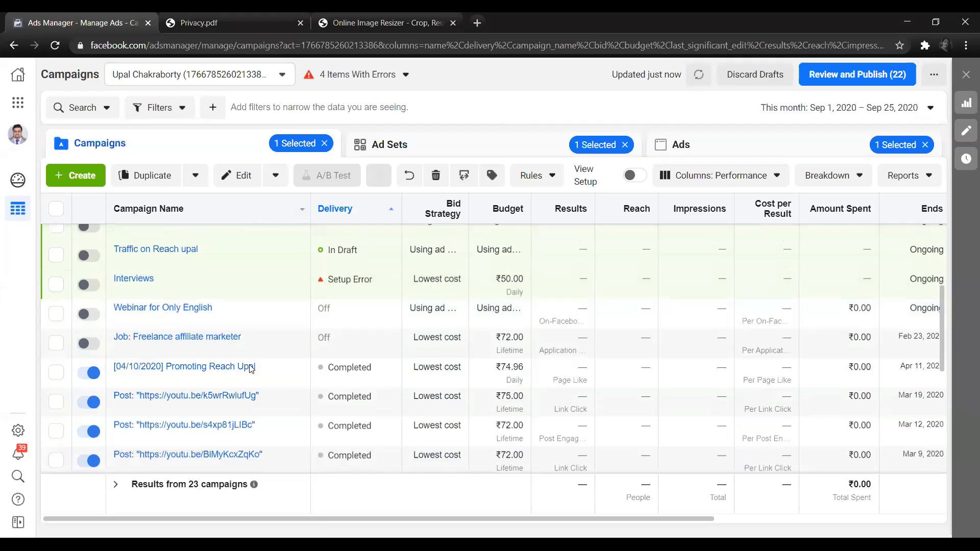
pyautogui.scroll(-2, 245, 376)
pyautogui.scroll(2, 250, 374)
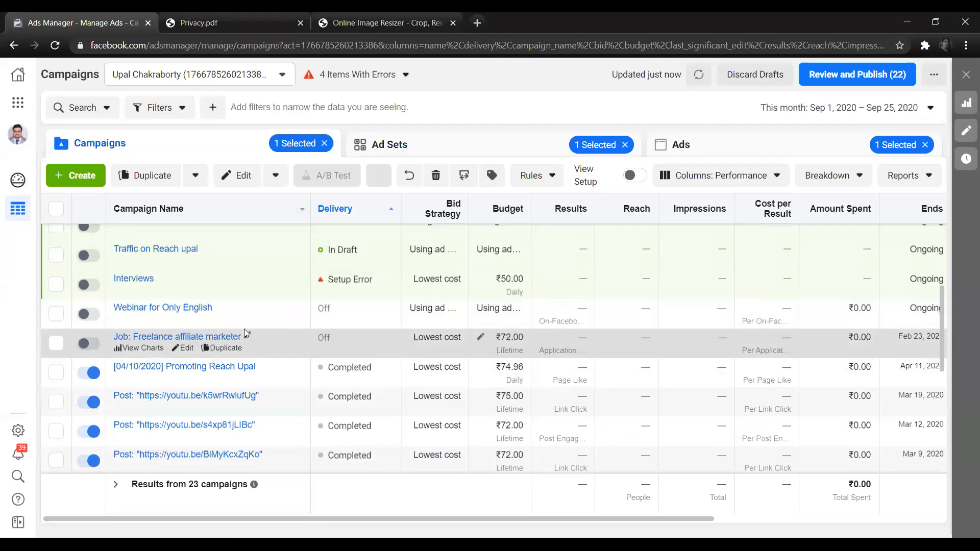
pyautogui.scroll(-6, 275, 357)
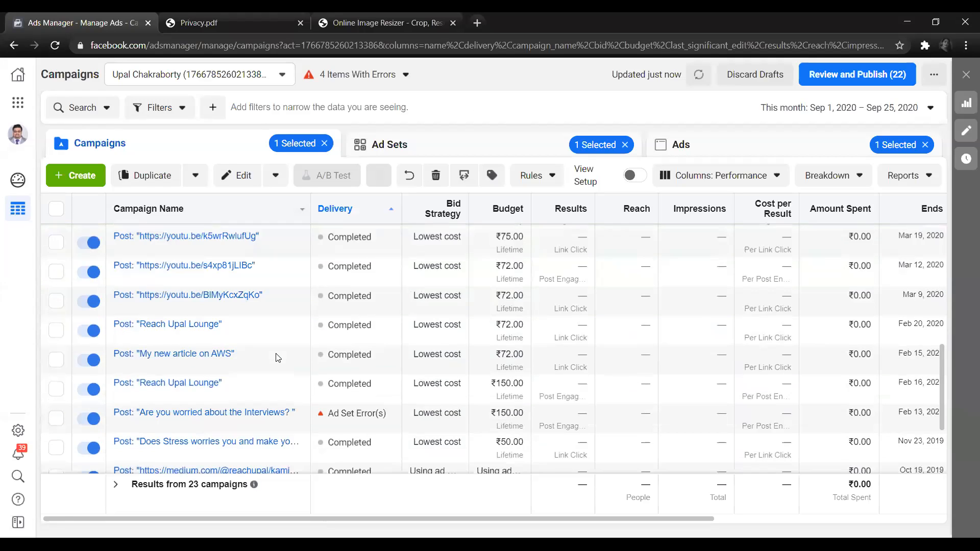
pyautogui.scroll(8, 275, 354)
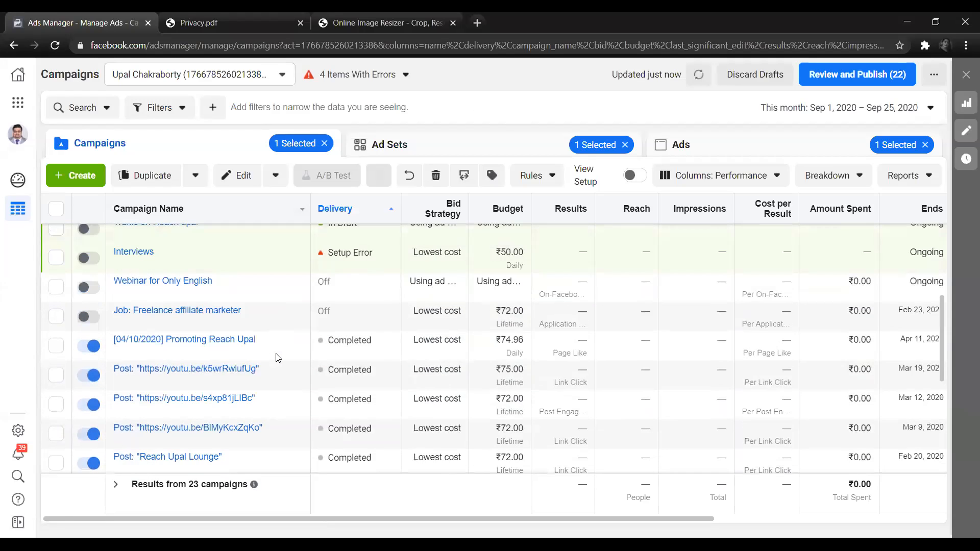
pyautogui.scroll(-4, 278, 355)
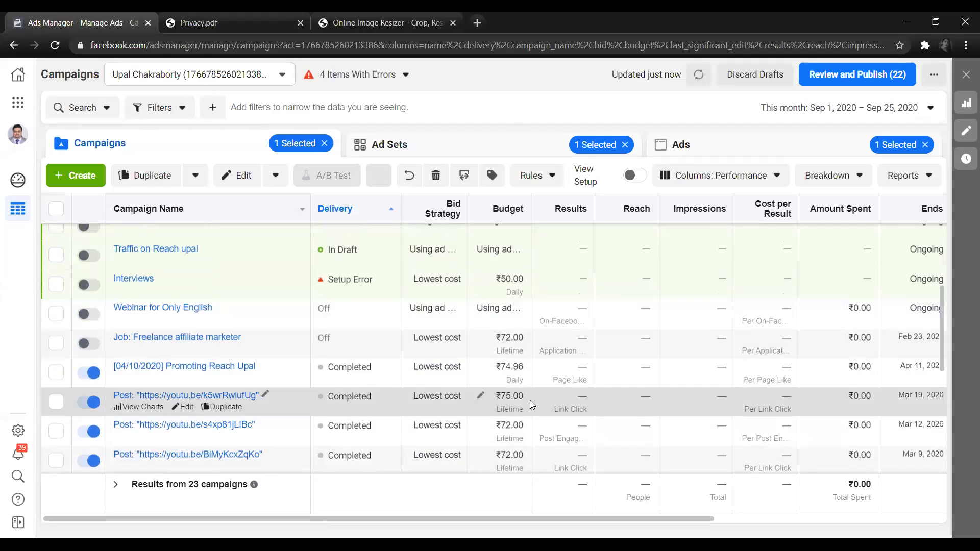
pyautogui.scroll(-3, 531, 400)
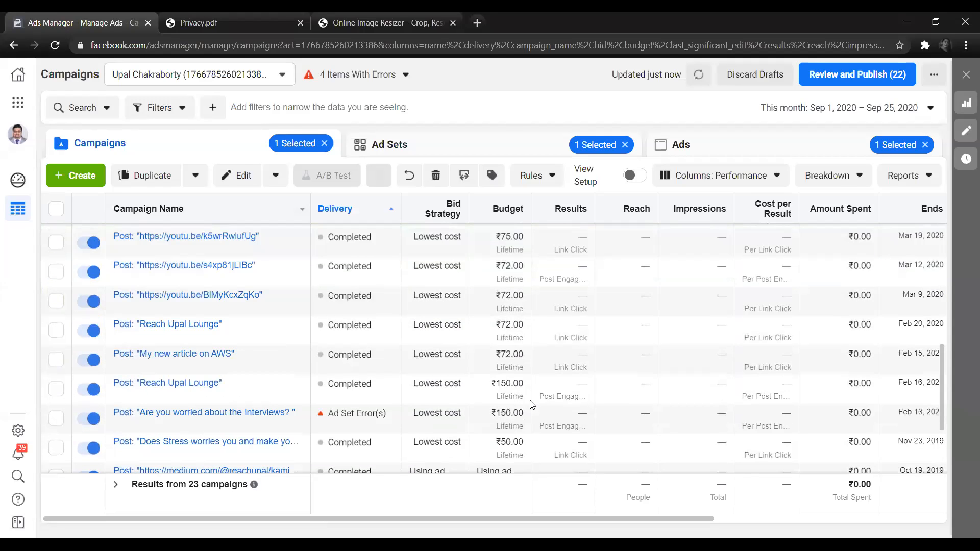
pyautogui.scroll(-2, 531, 405)
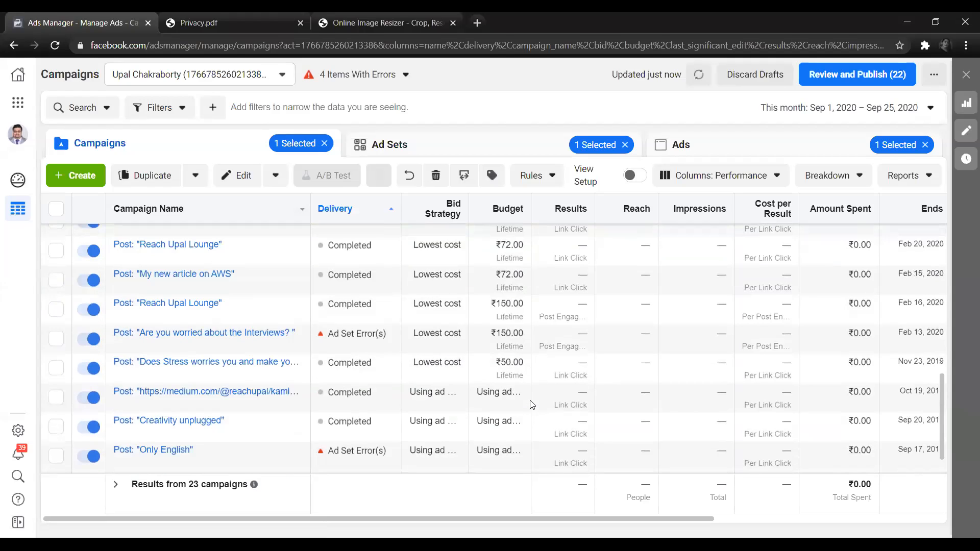
pyautogui.scroll(-1, 520, 402)
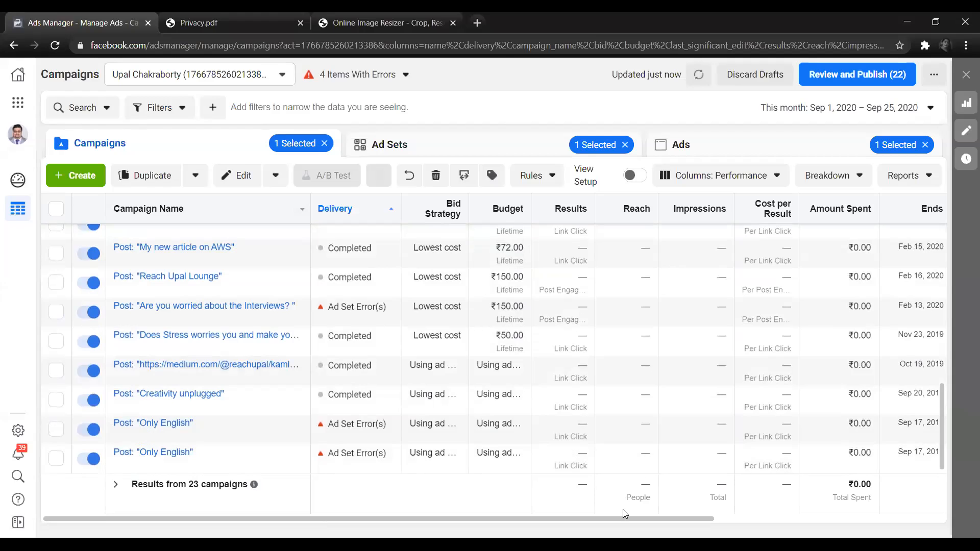
# Examine the remaining performance columns of the campaigns, including end date, frequency and unique link clicks
pyautogui.moveTo(623, 515); pyautogui.dragTo(802, 525)
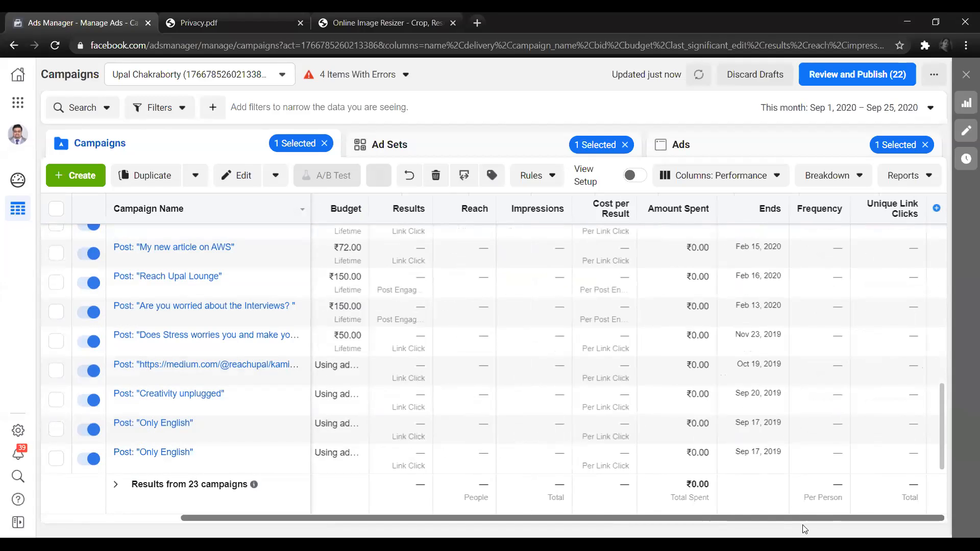
pyautogui.scroll(6, 733, 444)
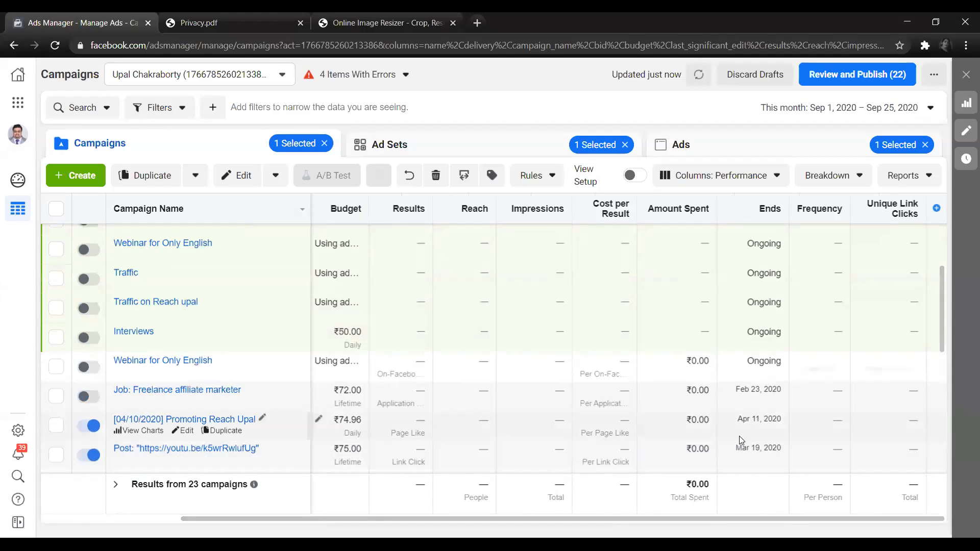
pyautogui.scroll(-2, 742, 441)
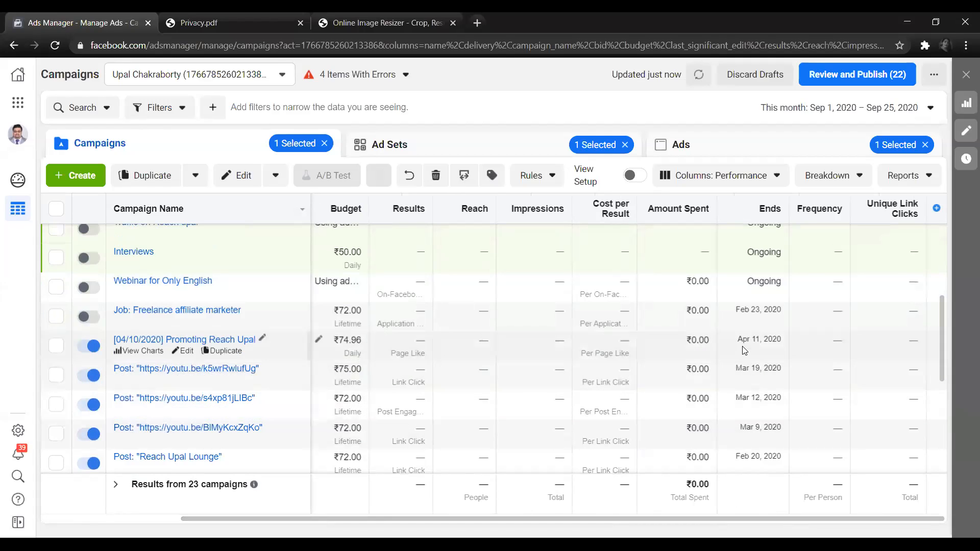
pyautogui.scroll(5, 746, 313)
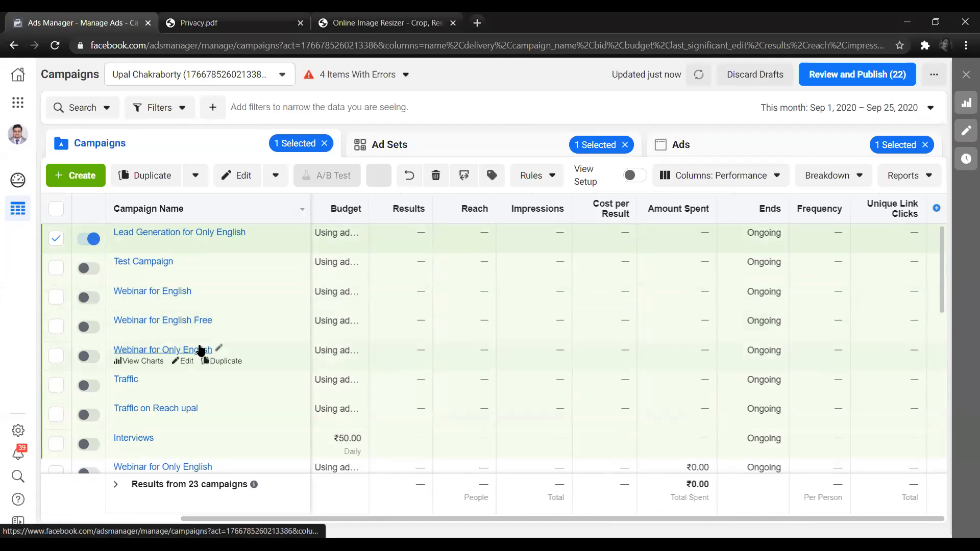
# View the demographics chart of the "1st webinar for Only English" ad set in the switched-off Webinar for Only English campaign, then close it
pyautogui.scroll(-2, 202, 351)
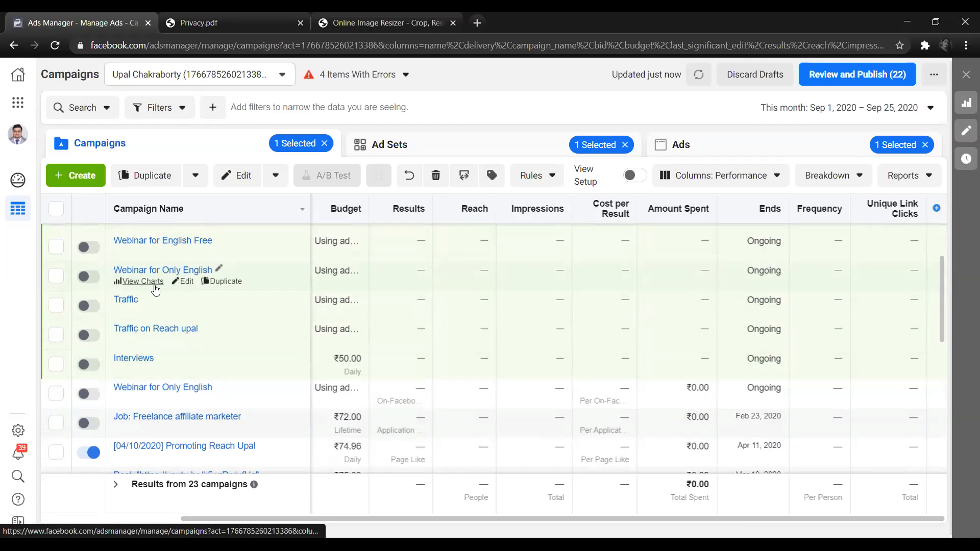
pyautogui.click(156, 290)
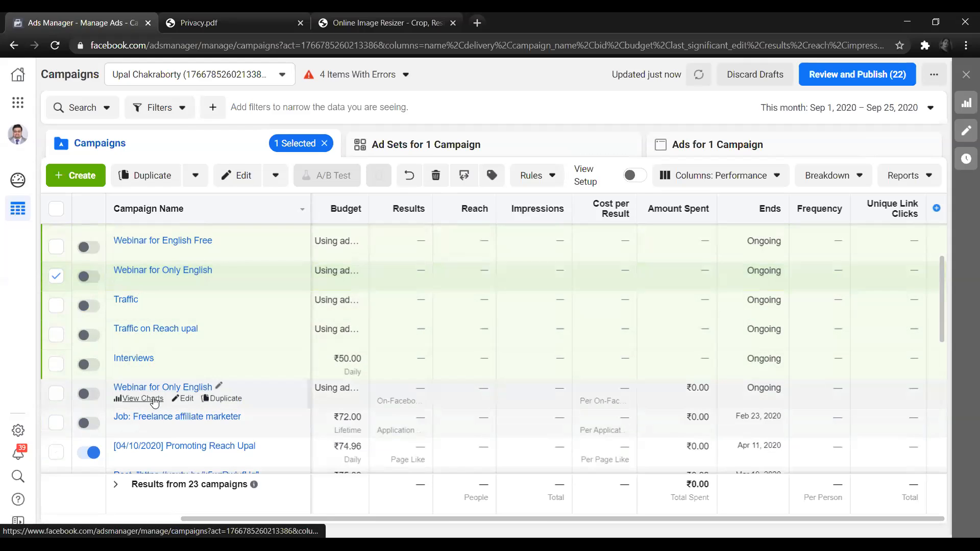
pyautogui.click(153, 400)
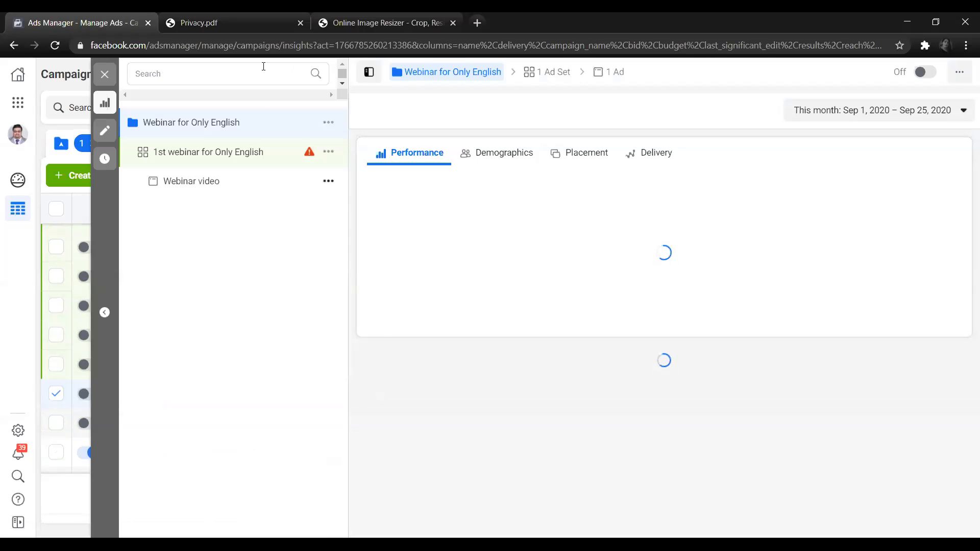
pyautogui.click(225, 154)
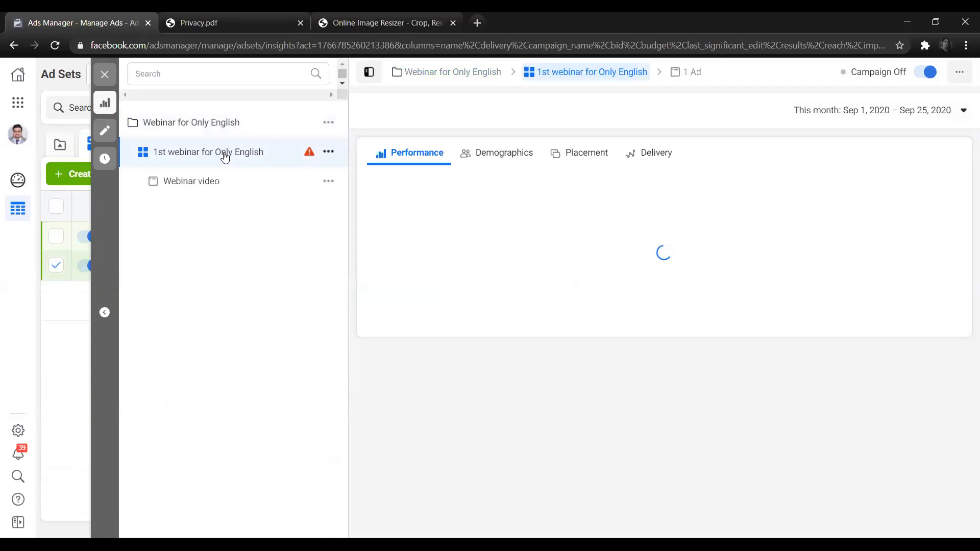
pyautogui.click(536, 160)
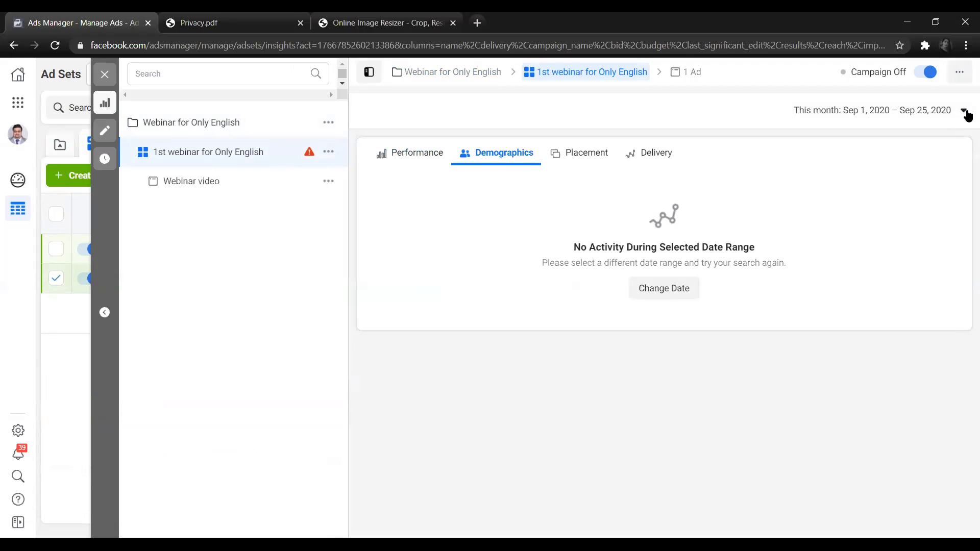
pyautogui.click(102, 79)
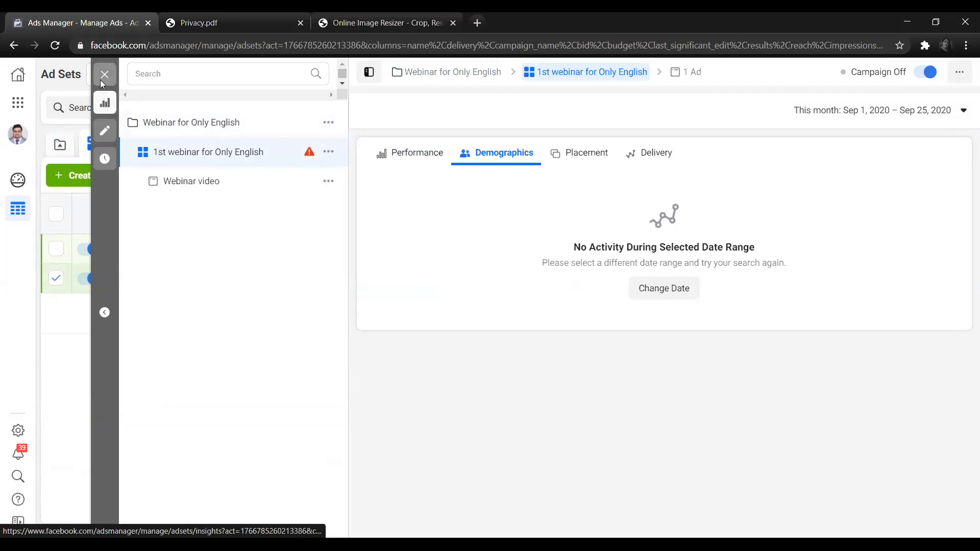
# Return to the campaign list and reopen the charts of Webinar for Only English for its "1st webinar for Only English" ad set
pyautogui.moveTo(159, 258)
pyautogui.moveTo(176, 280)
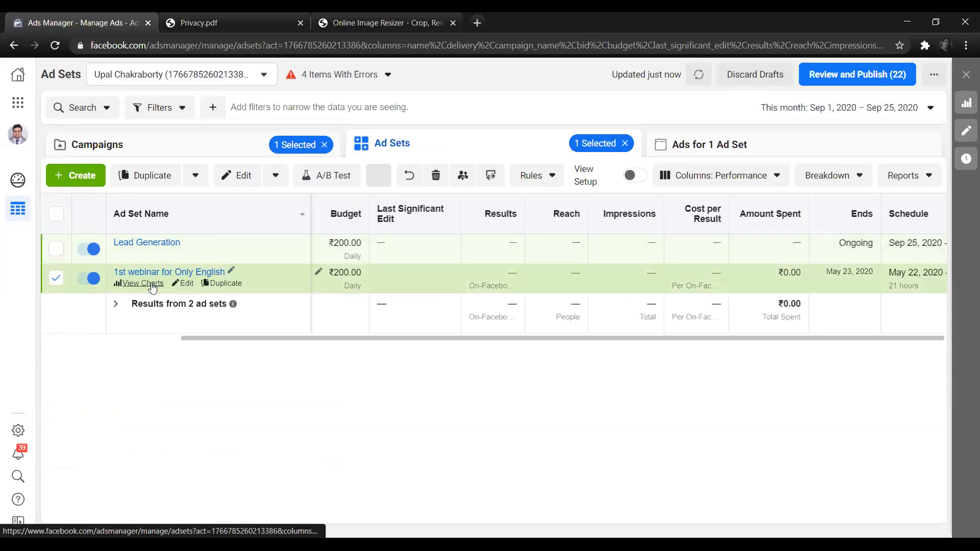
pyautogui.click(138, 153)
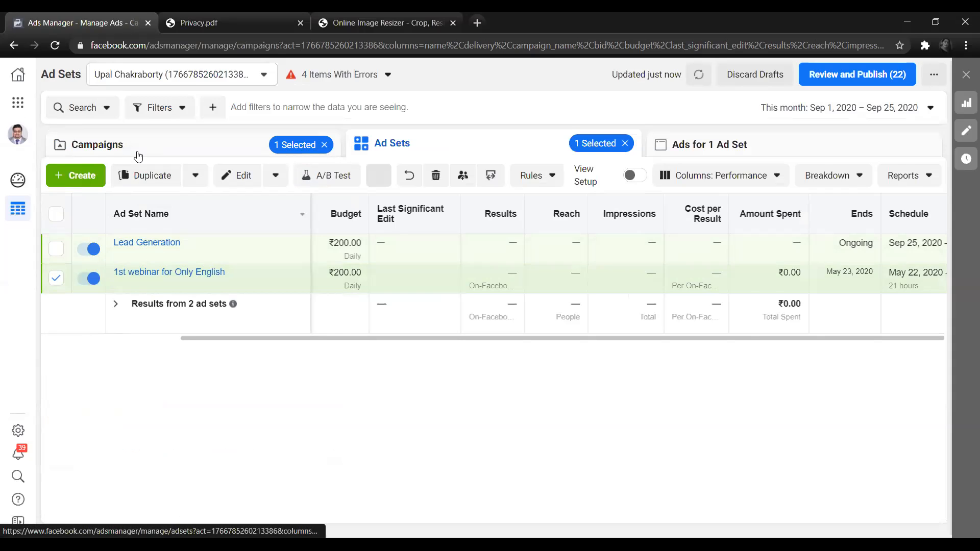
pyautogui.moveTo(176, 361)
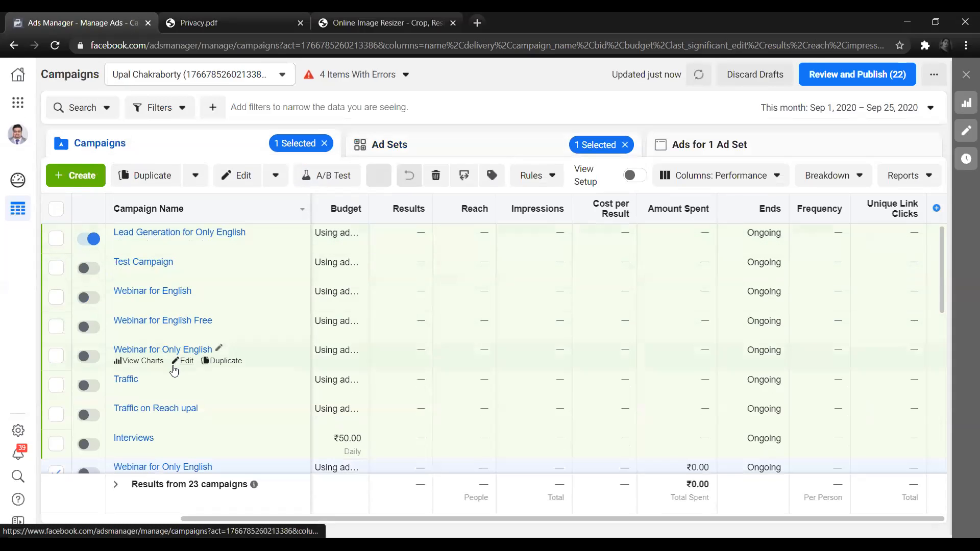
pyautogui.scroll(-2, 181, 370)
pyautogui.moveTo(180, 397)
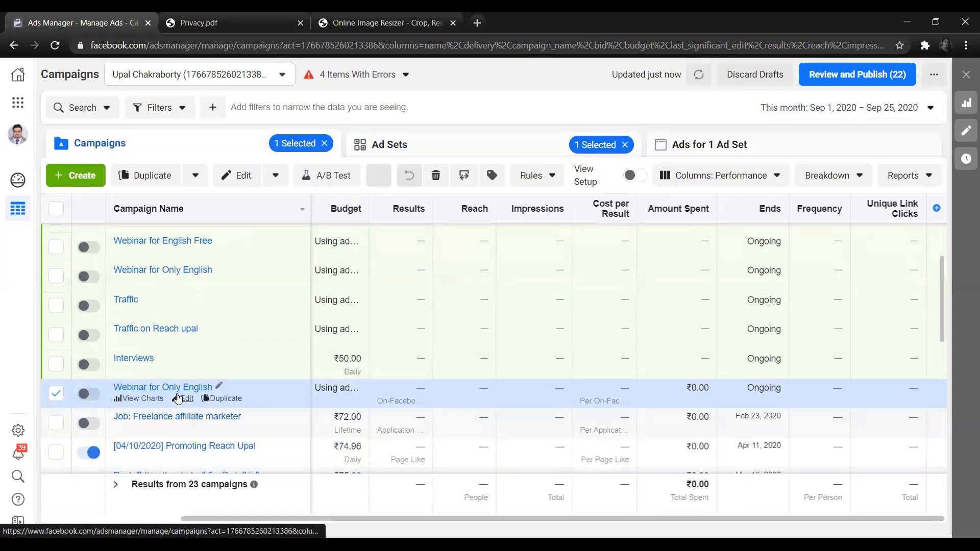
pyautogui.click(138, 399)
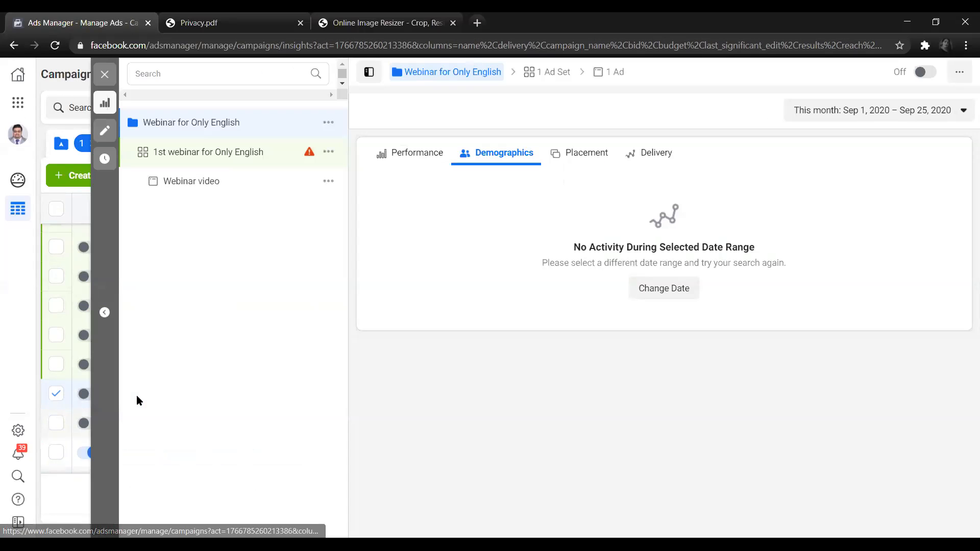
pyautogui.click(216, 154)
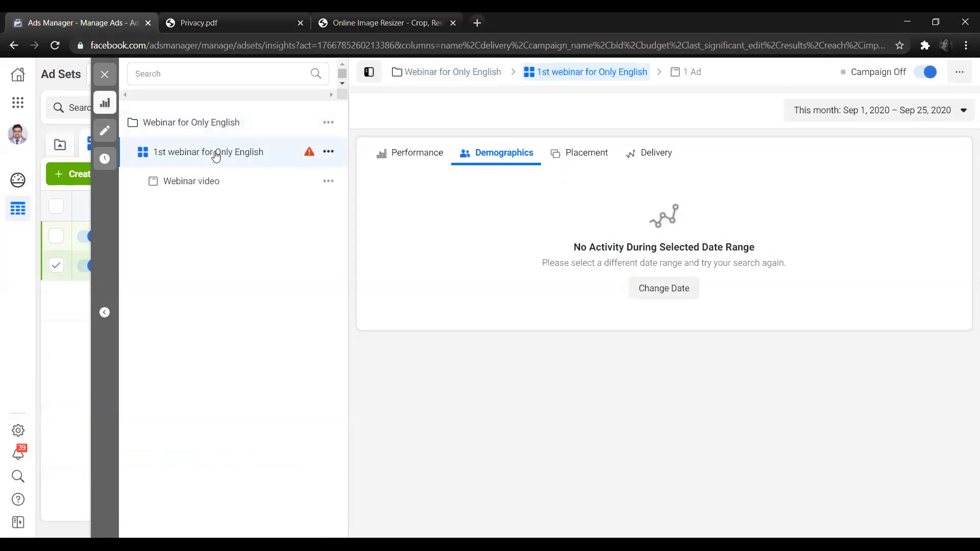
# Set the date range of the "1st webinar for Only English" ad set's charts to May 1 – May 31, 2020
pyautogui.click(407, 156)
pyautogui.click(484, 156)
pyautogui.click(833, 108)
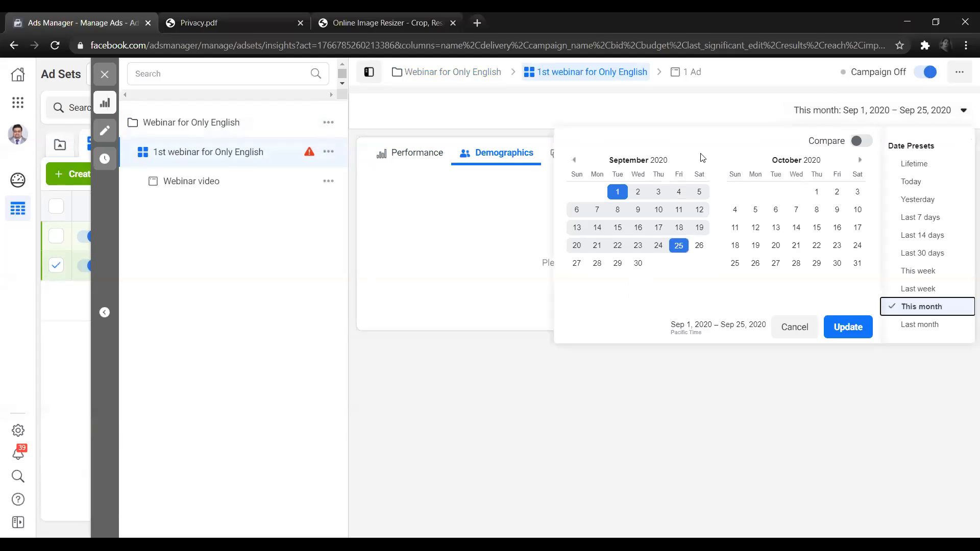
pyautogui.click(574, 162)
pyautogui.click(573, 162)
pyautogui.click(573, 161)
pyautogui.click(574, 161)
pyautogui.click(680, 193)
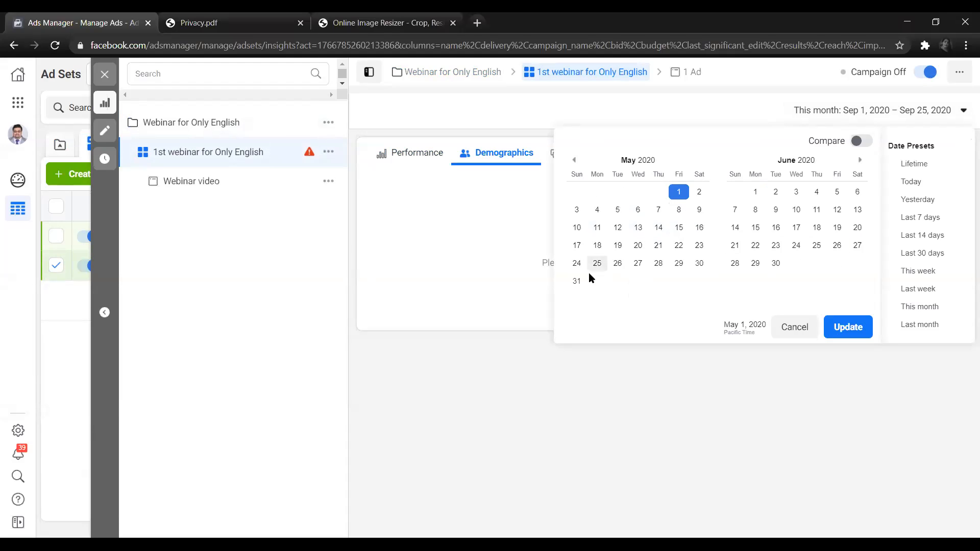
pyautogui.click(577, 281)
pyautogui.click(859, 329)
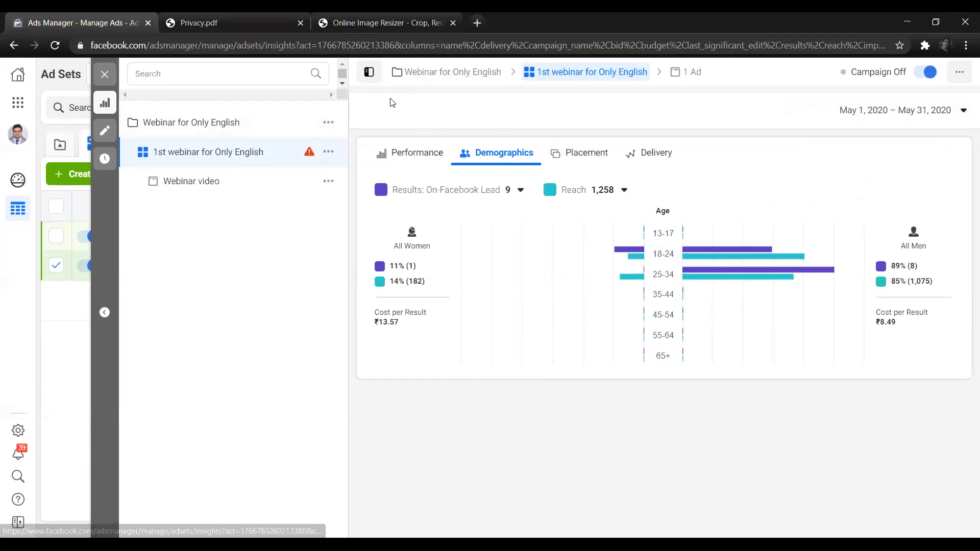
# Examine the ad set's performance chart, including its on-Facebook leads, cost per result and result rate
pyautogui.click(401, 154)
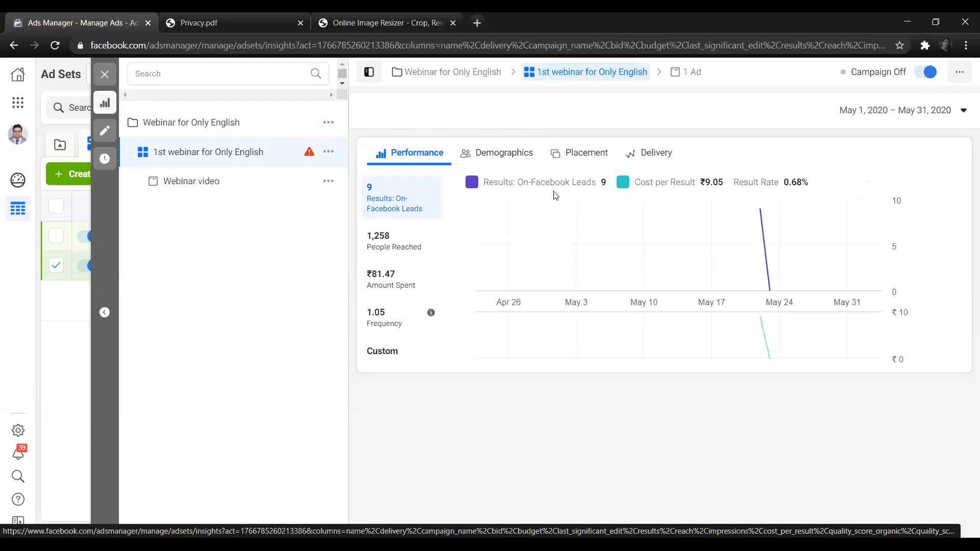
pyautogui.click(710, 183)
pyautogui.moveTo(710, 182); pyautogui.dragTo(733, 186)
pyautogui.click(721, 184)
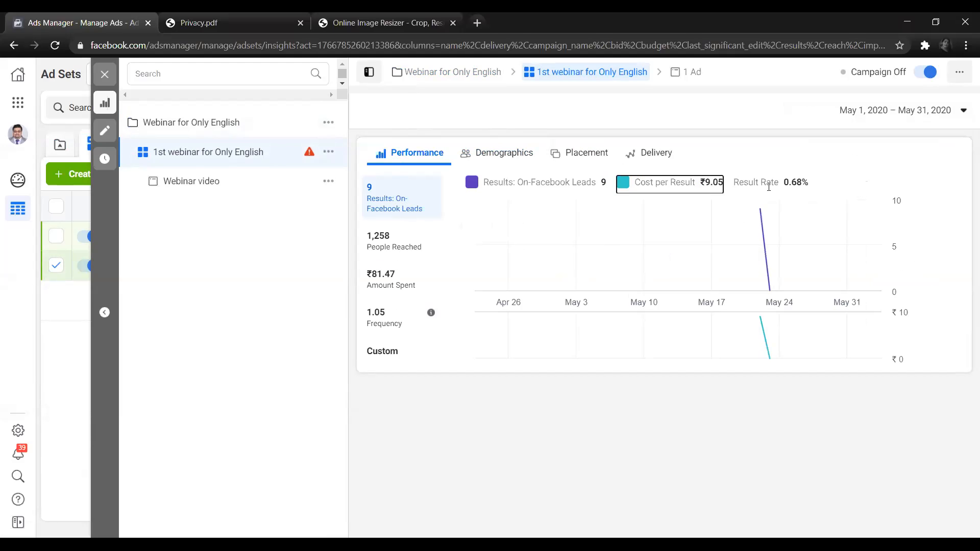
# Examine the ad set's demographics chart, comparing women and men in the 18-24 and 25-34 age groups
pyautogui.click(509, 154)
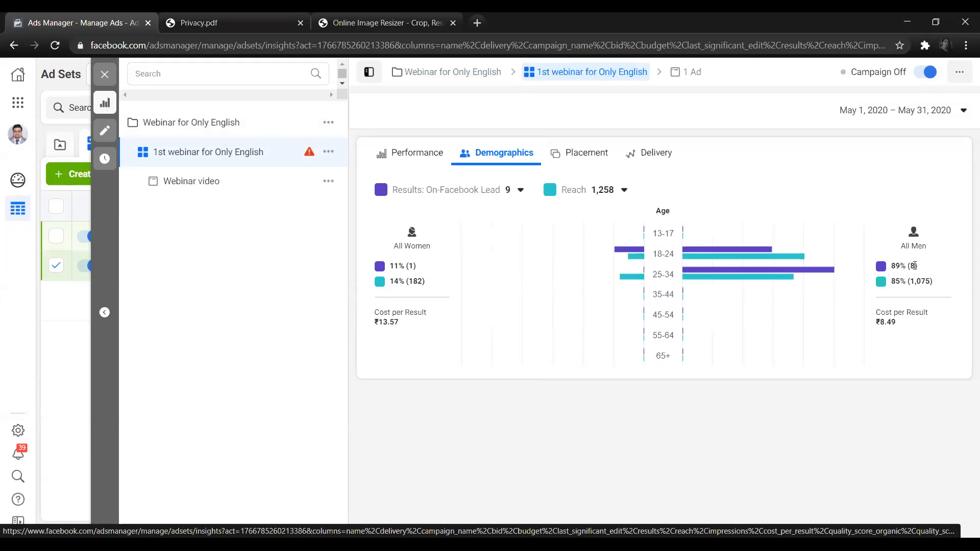
pyautogui.moveTo(732, 256)
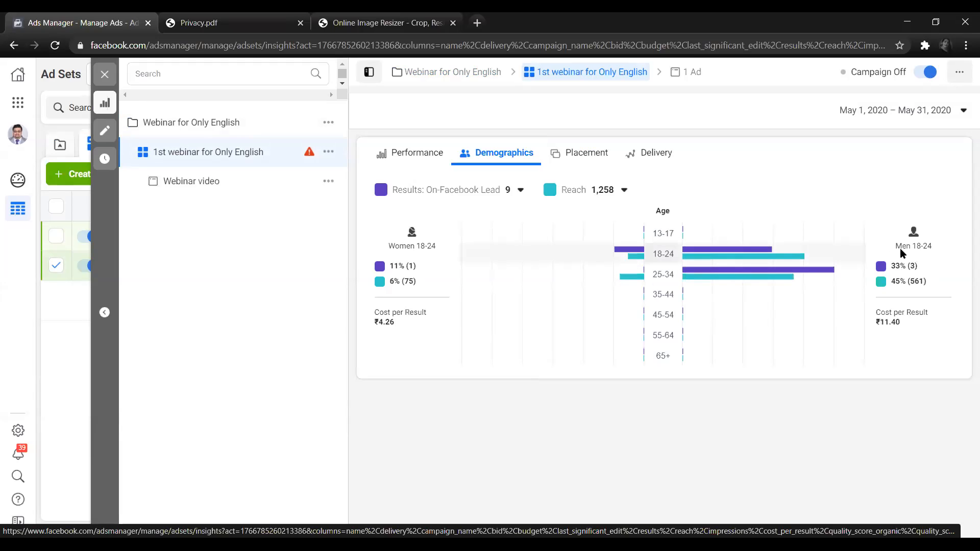
pyautogui.moveTo(774, 270)
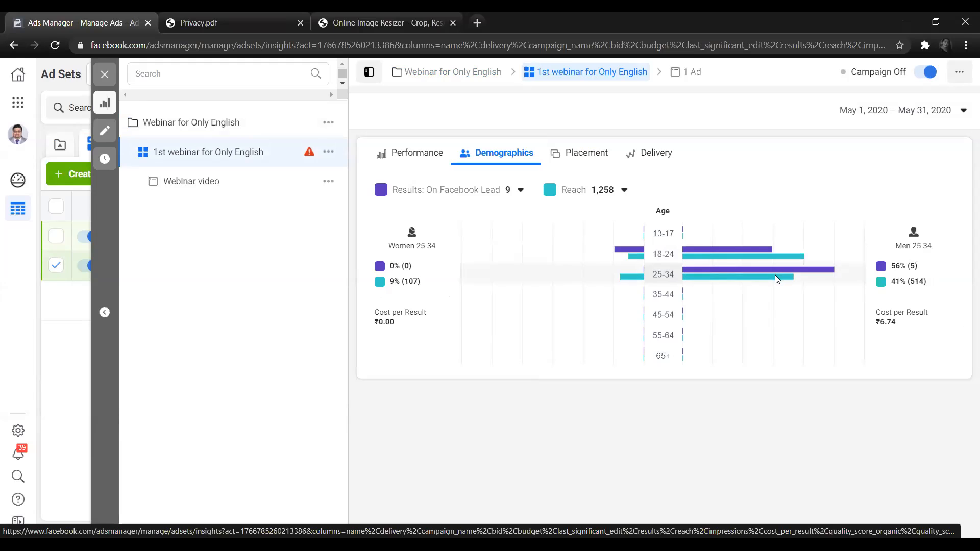
# View the ad set's placement and delivery charts and return to its performance chart
pyautogui.click(591, 158)
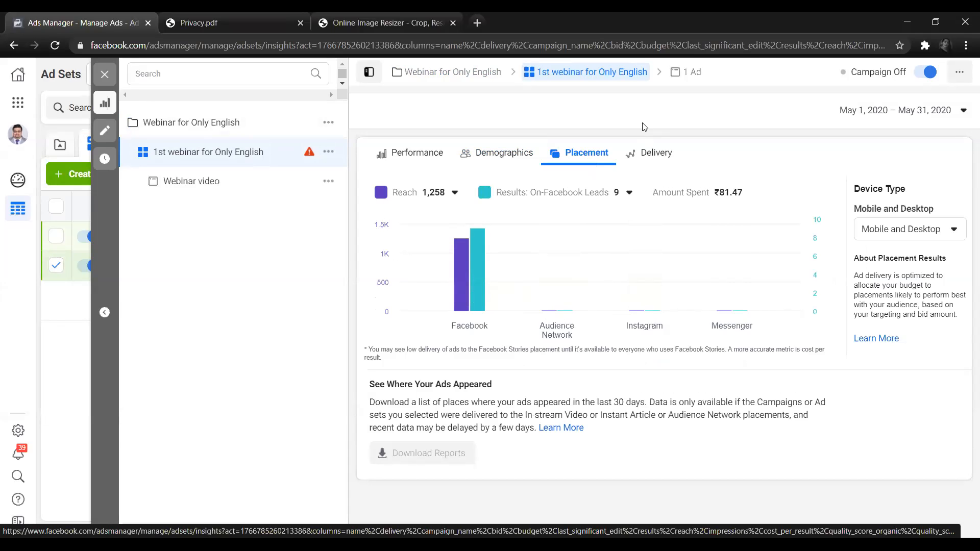
pyautogui.click(648, 151)
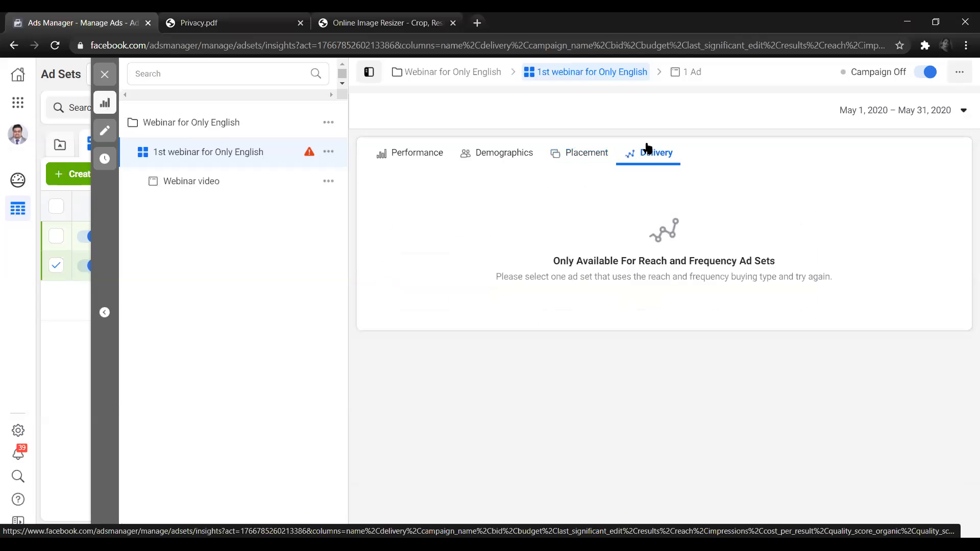
pyautogui.click(408, 153)
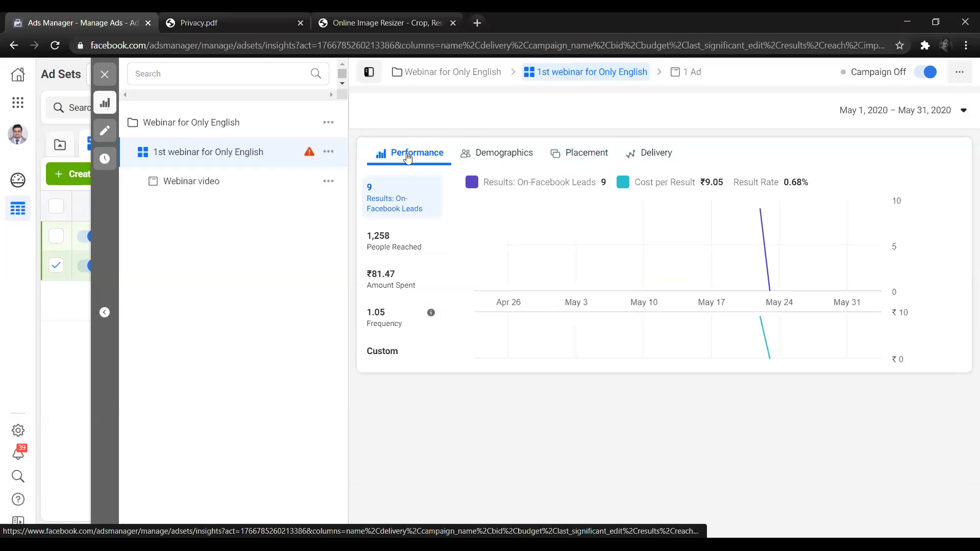
# Review the 25-34 age group in the demographics chart once more and close the ad set's charts
pyautogui.click(497, 160)
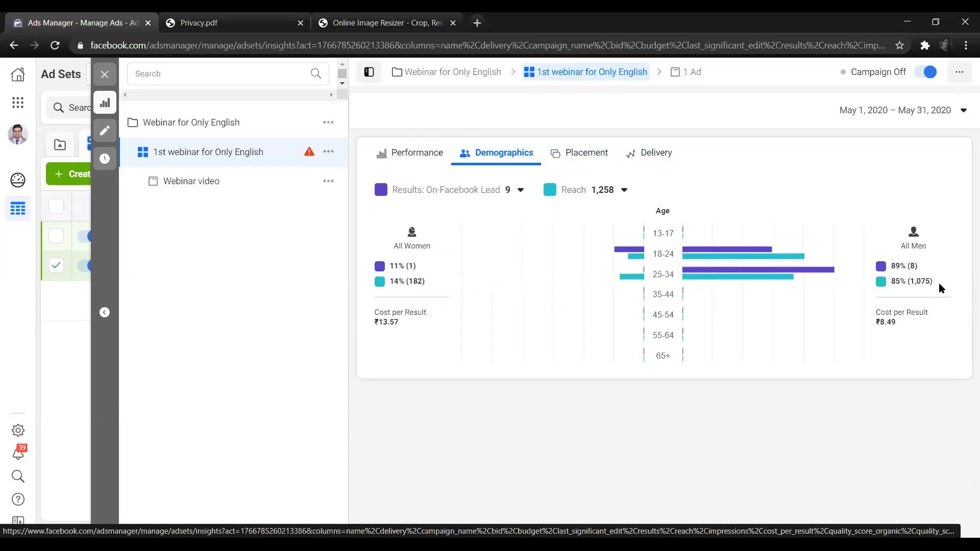
pyautogui.moveTo(771, 284)
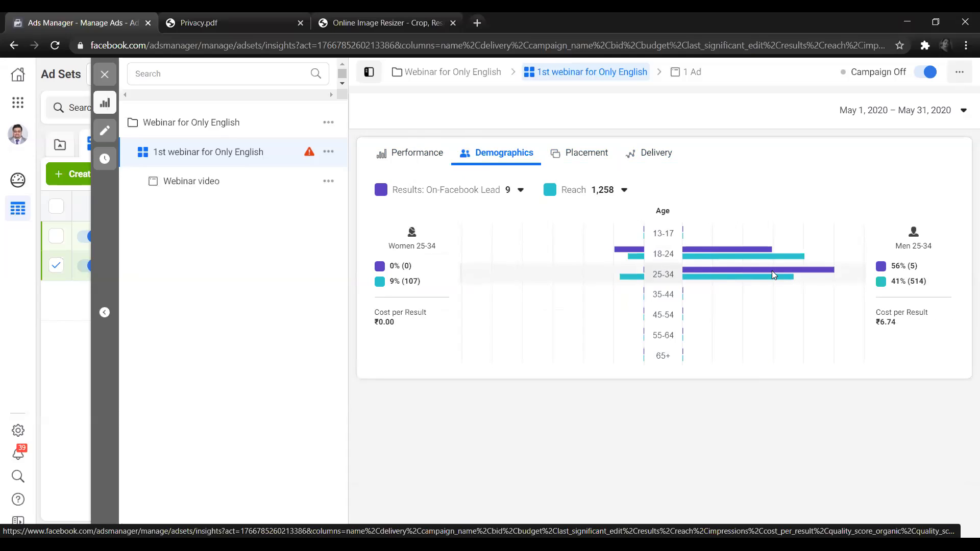
pyautogui.click(97, 80)
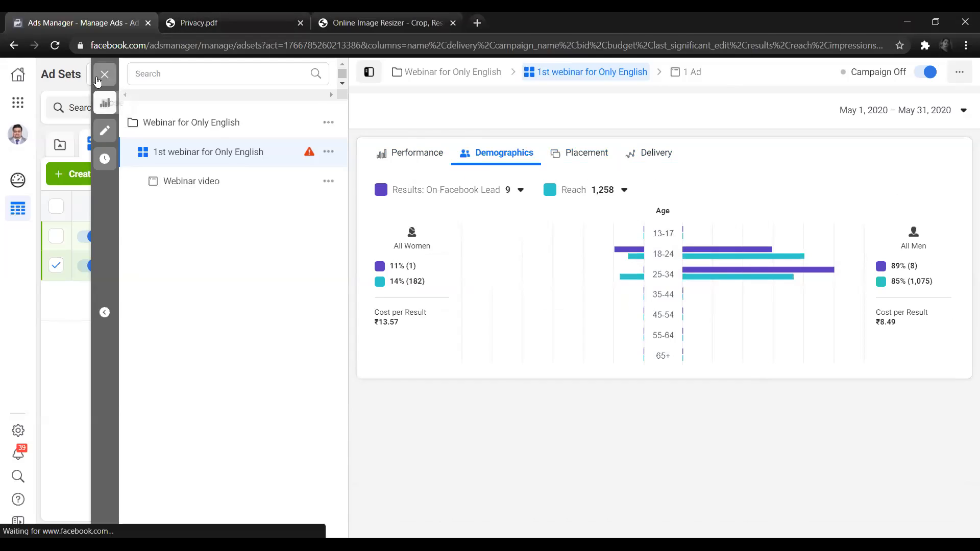